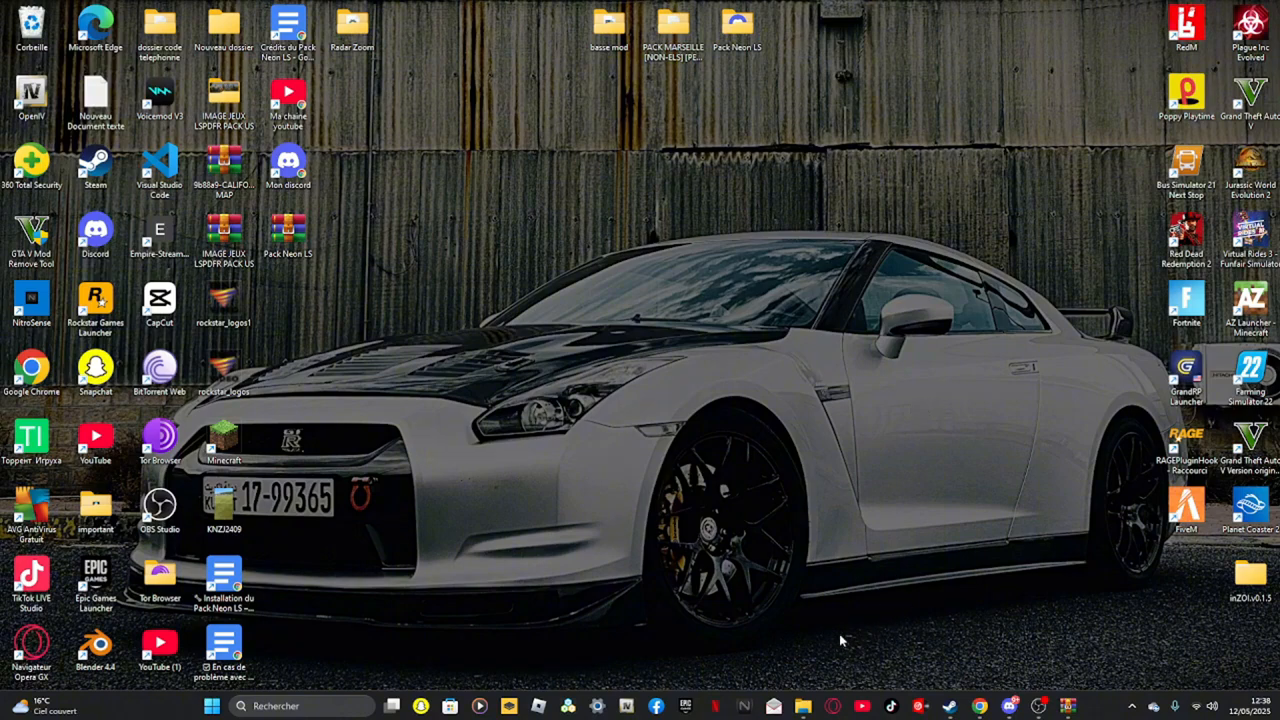
left_click(803, 707)
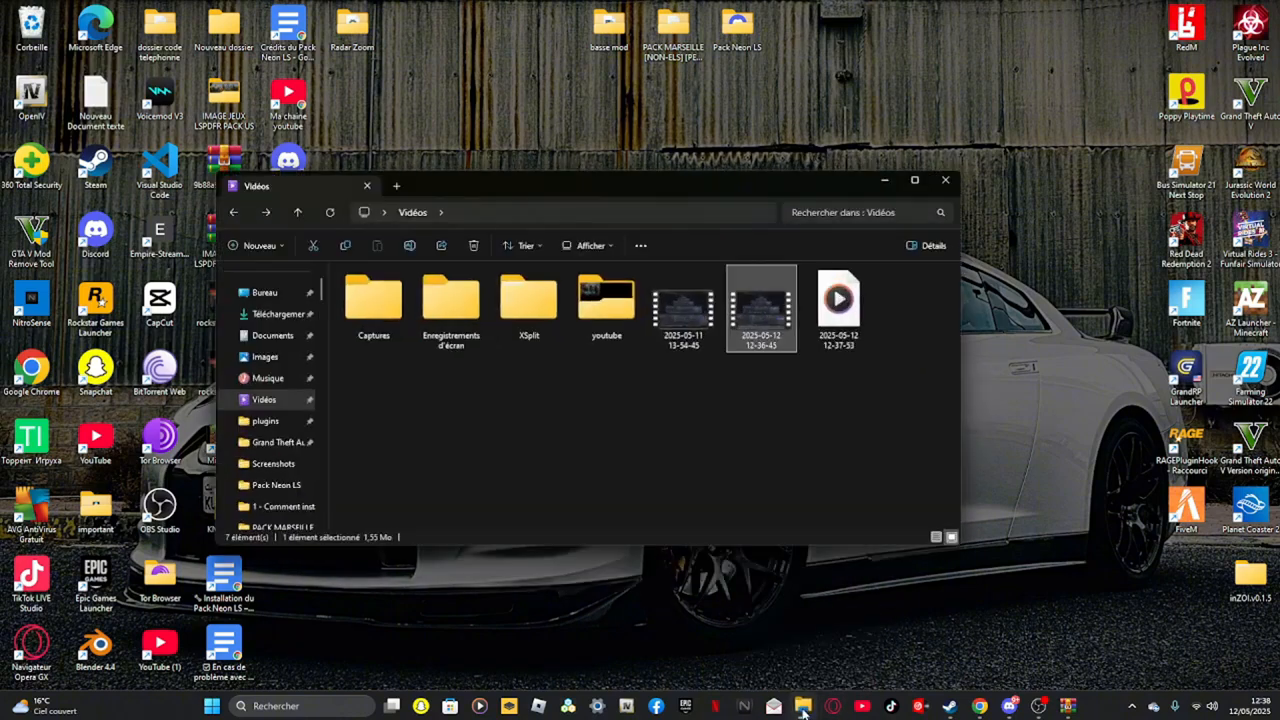
left_click(803, 709)
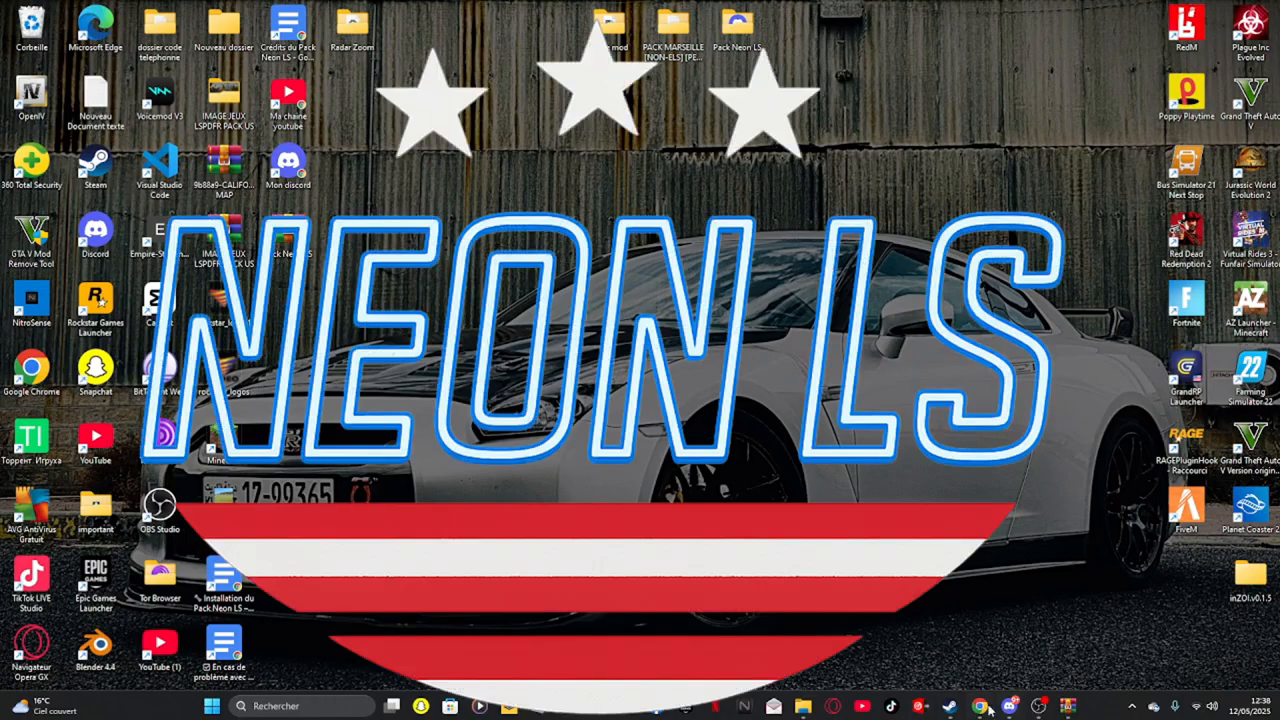
mouse_move(981, 708)
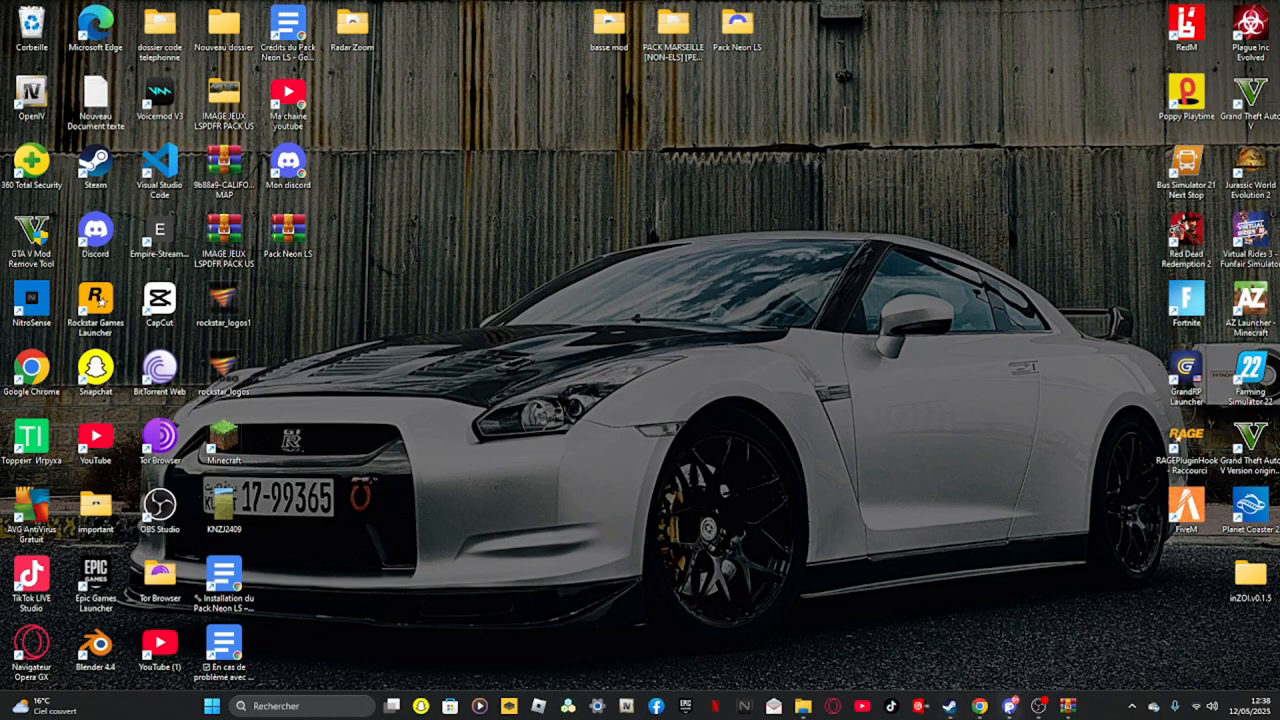
Open Discord's GamMOD server and scroll through its channel list
left_click(1009, 706)
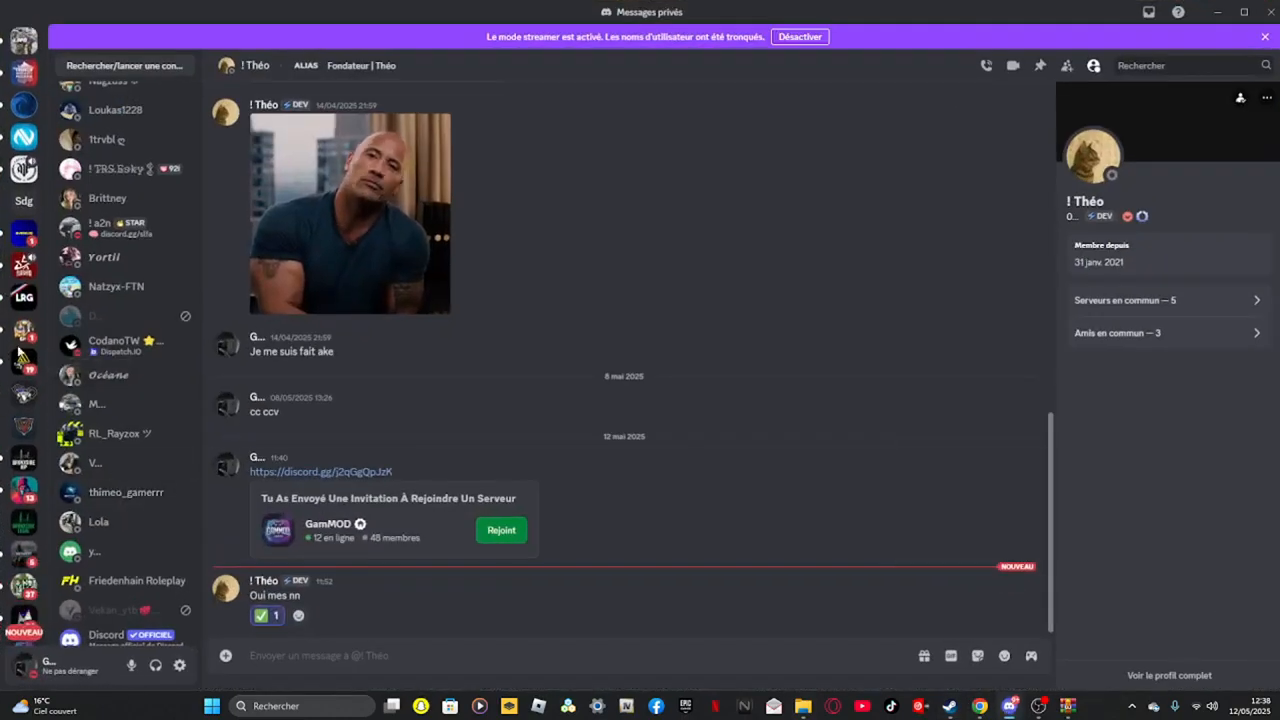
left_click(20, 345)
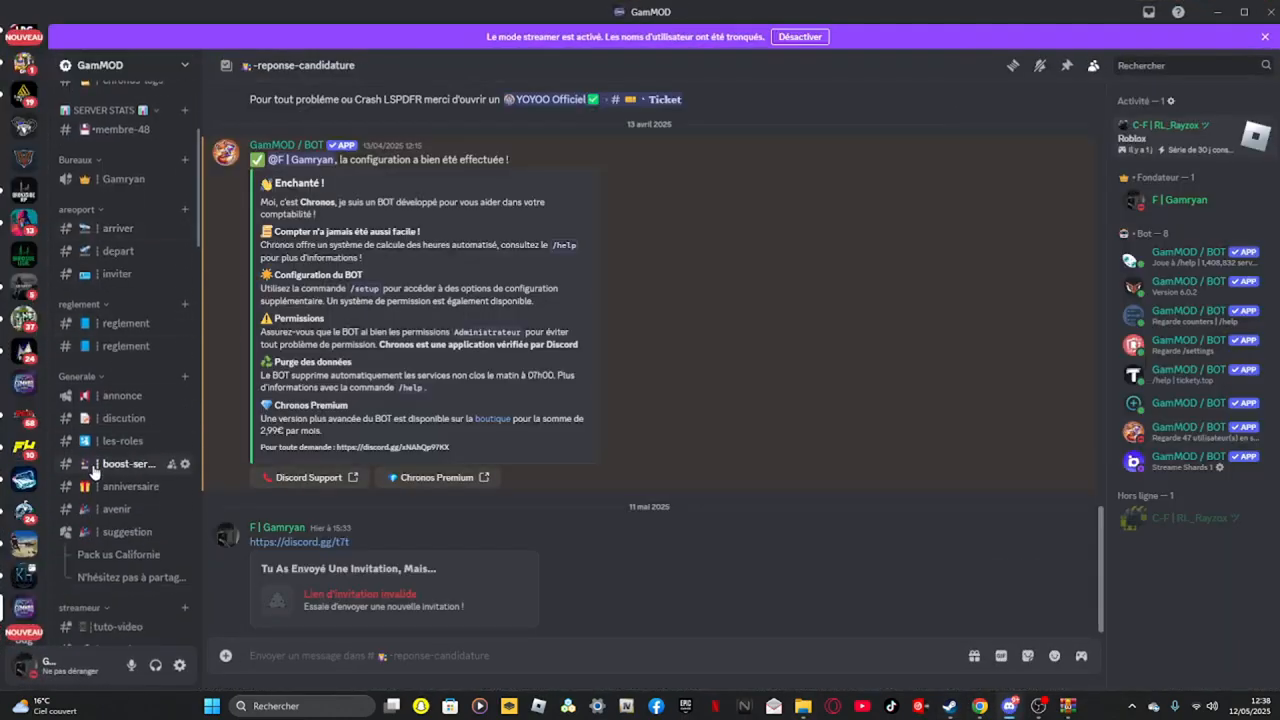
scroll(105, 440, "down", 3)
scroll(107, 428, "down", 10)
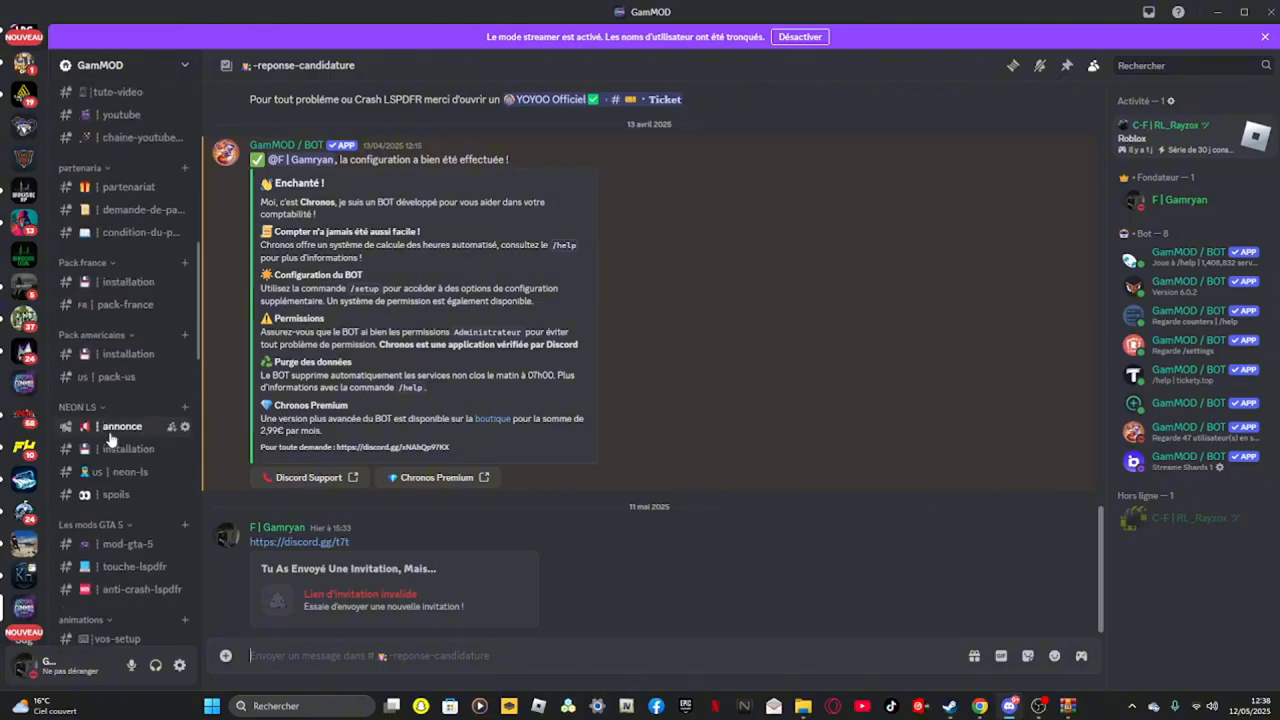
scroll(108, 455, "down", 2)
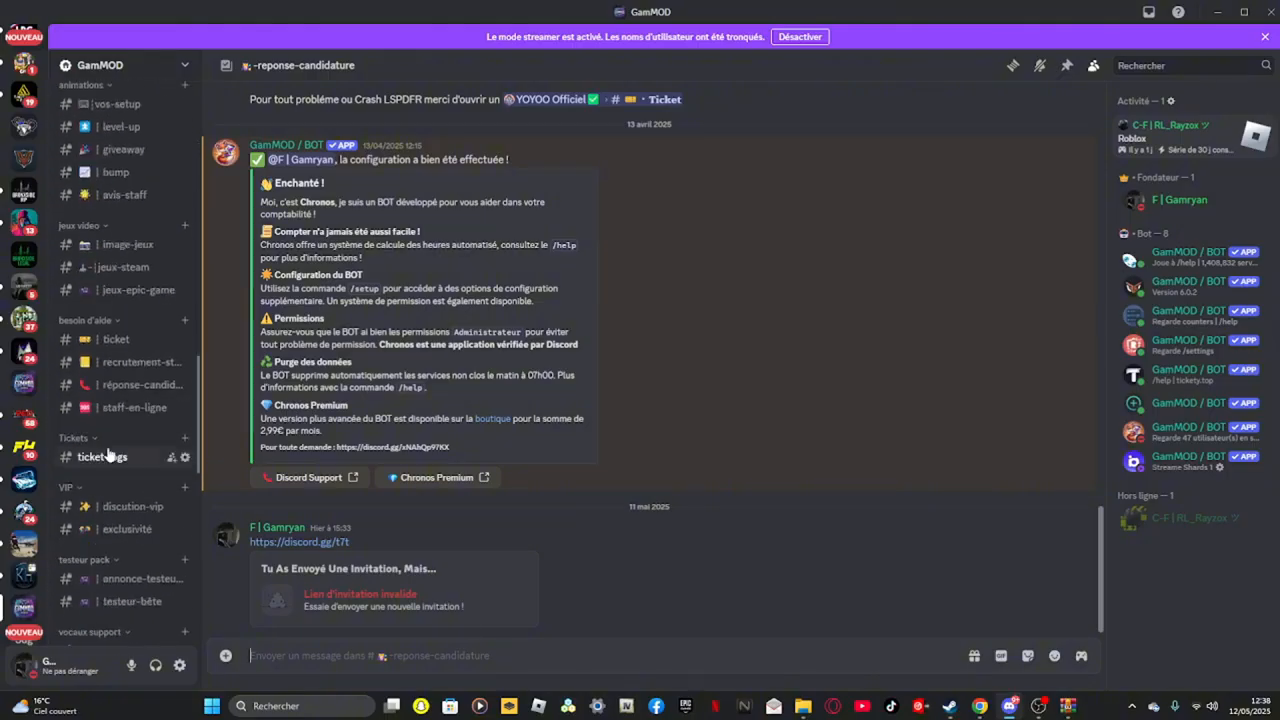
scroll(108, 455, "up", 4)
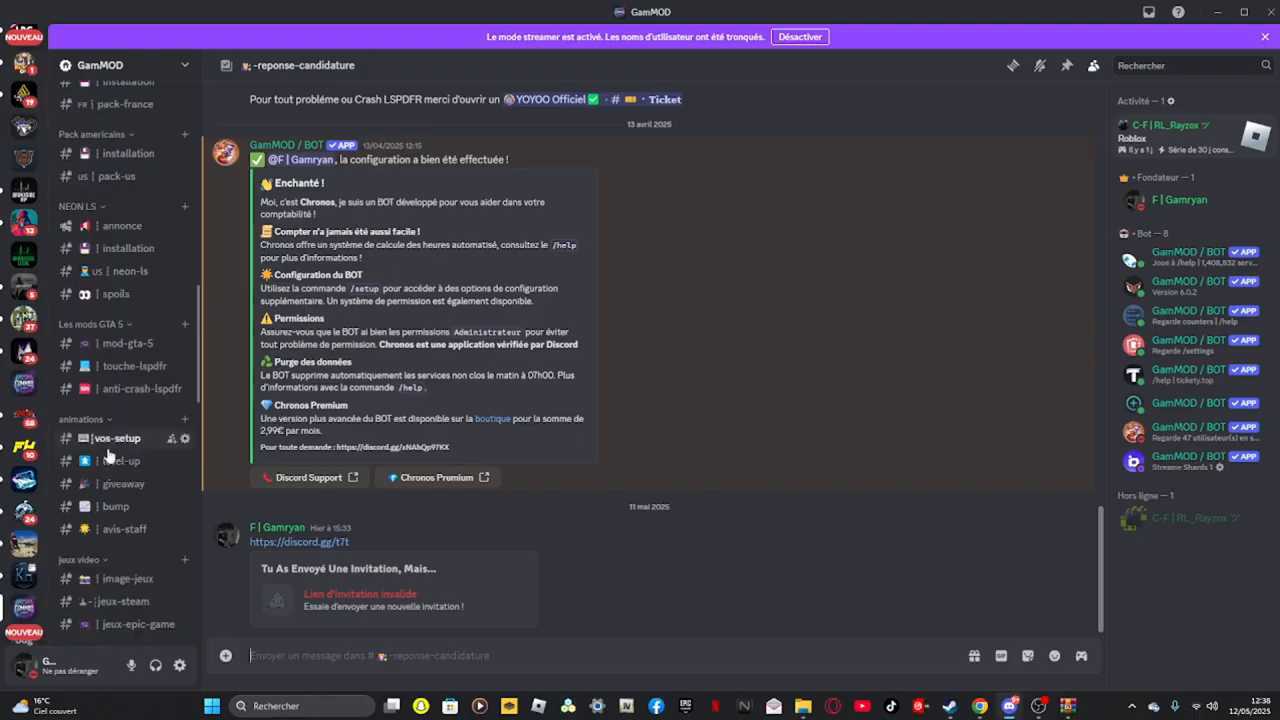
scroll(108, 455, "up", 4)
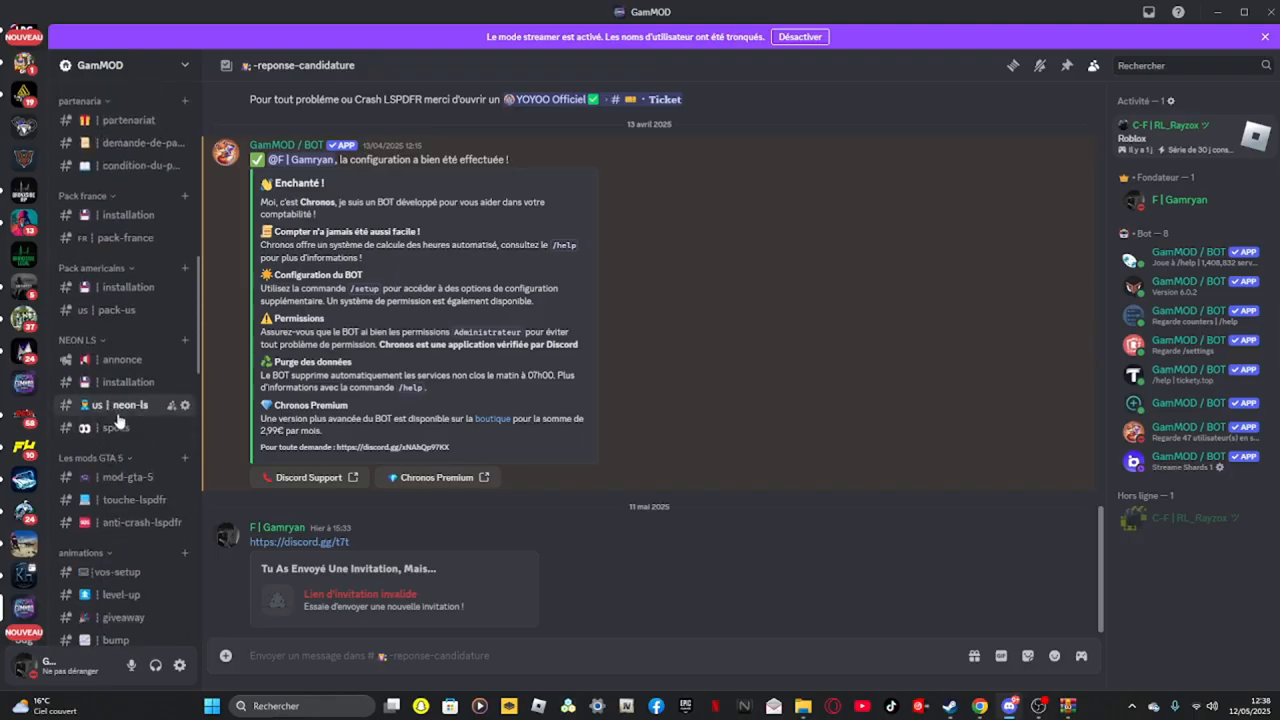
Browse the NEON LS channels, finishing in the installation channel
left_click(122, 404)
left_click(145, 382)
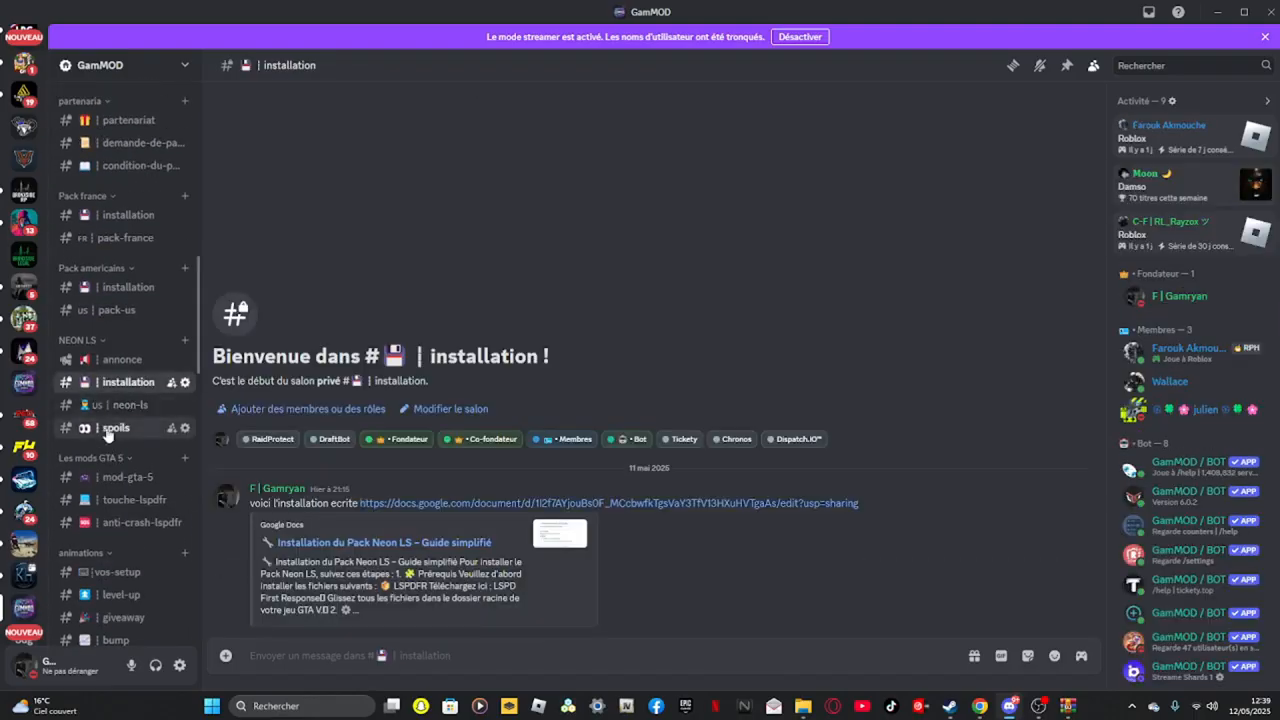
left_click(112, 428)
left_click(116, 404)
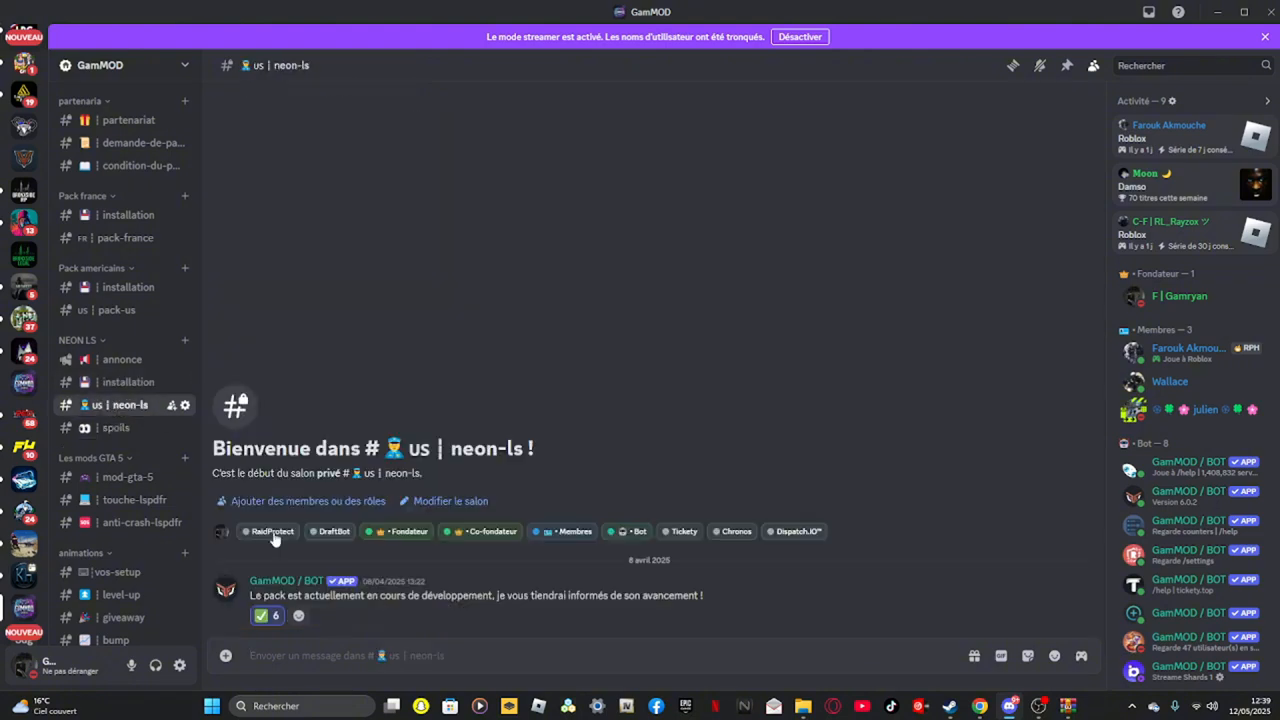
left_click(128, 382)
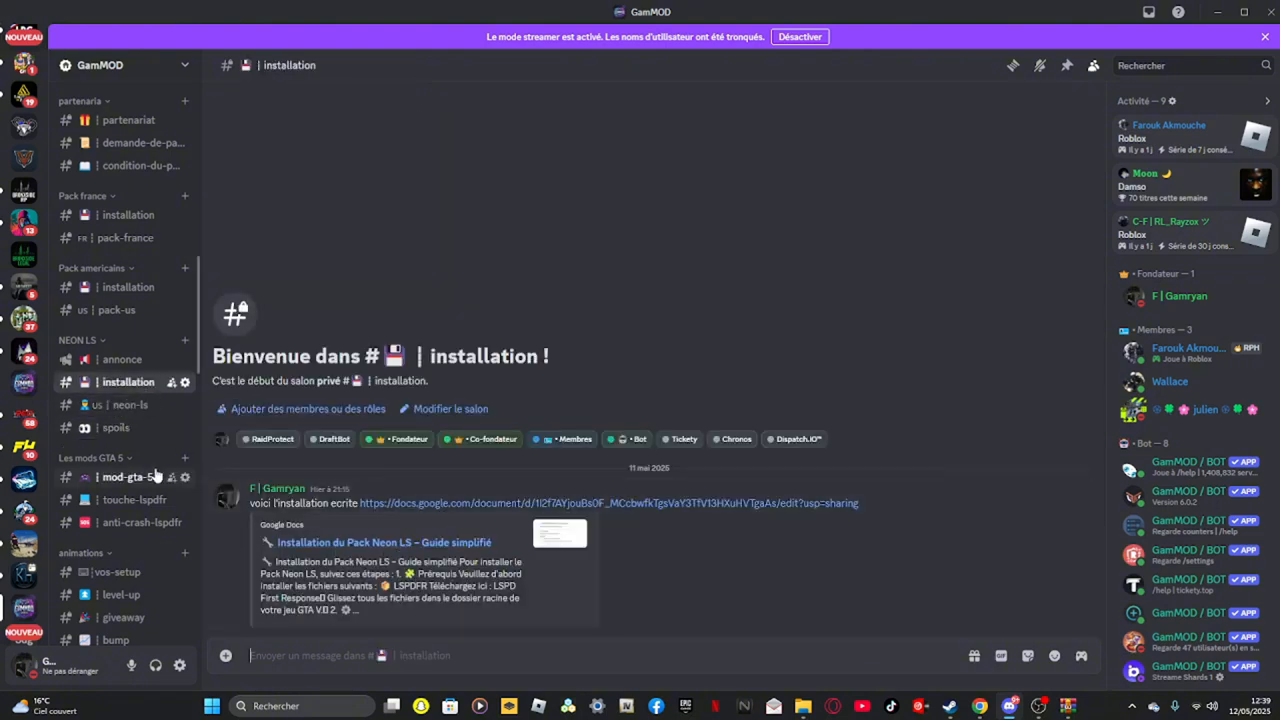
left_click(121, 359)
left_click(115, 383)
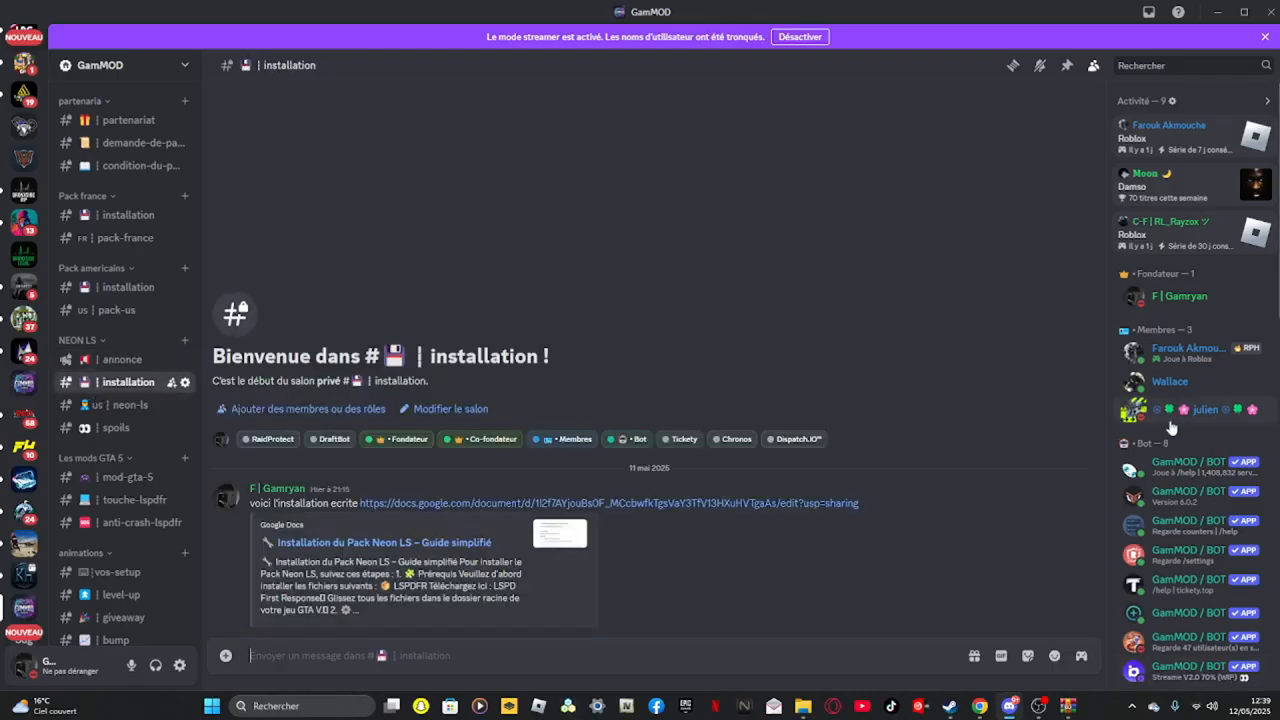
Open the linked Neon LS installation guide document and read through its steps
left_click(378, 504)
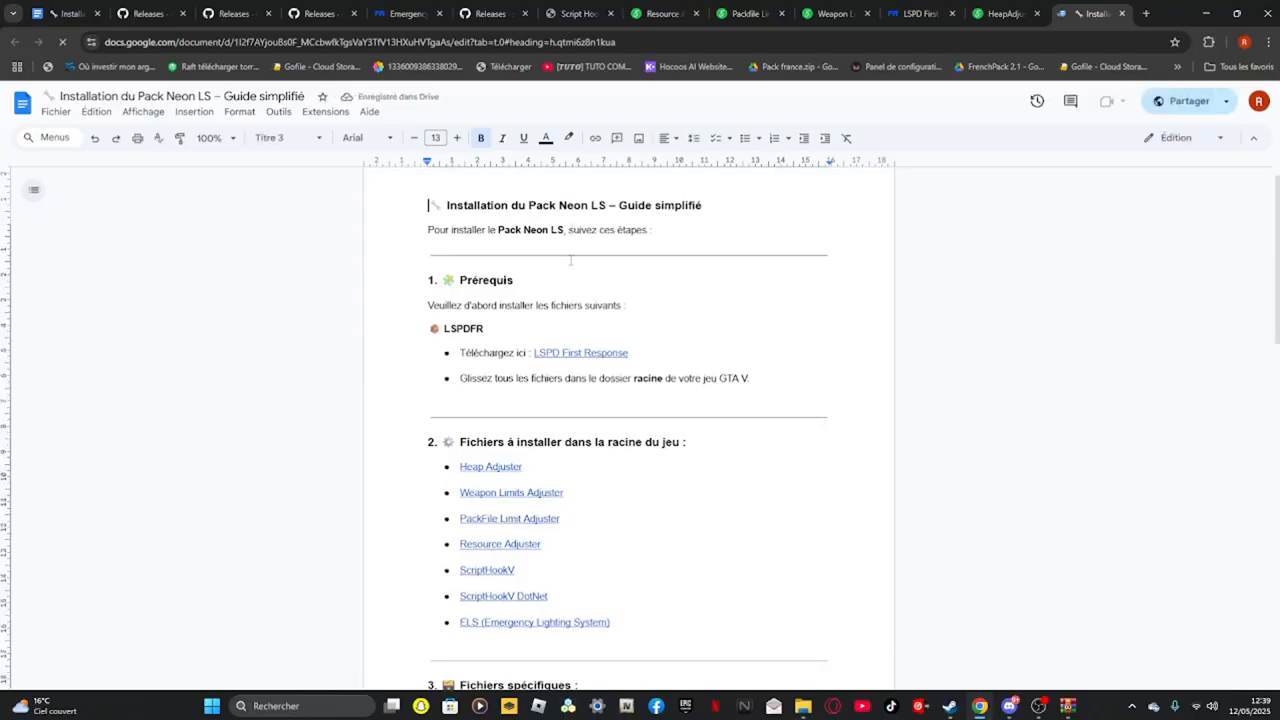
scroll(571, 260, "down", 1)
left_click_drag(479, 203, 743, 446)
double_click(777, 488)
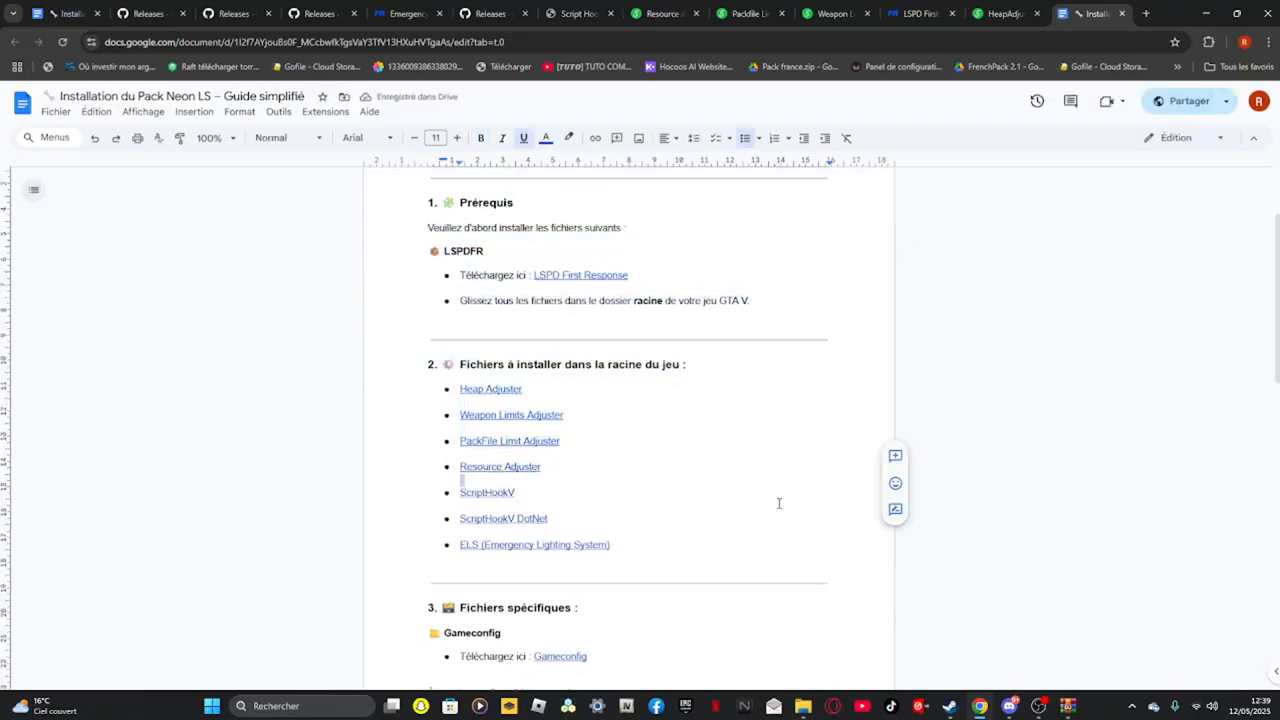
scroll(860, 473, "down", 3)
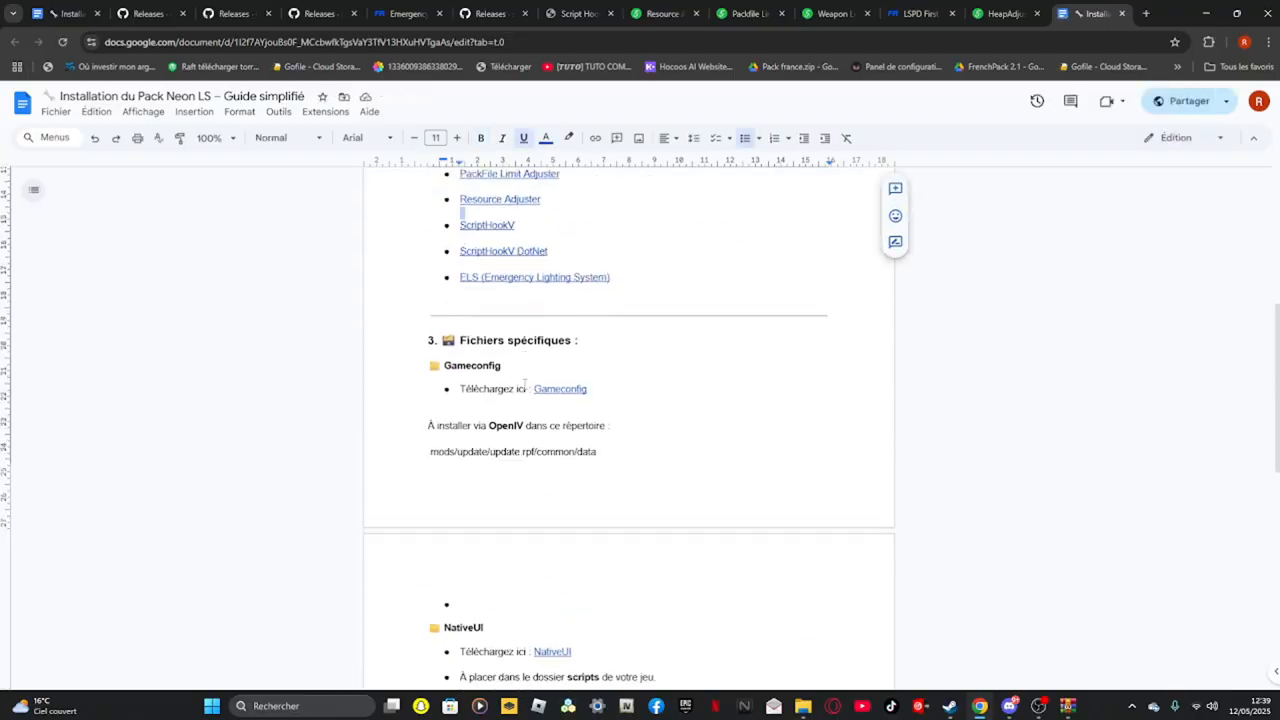
scroll(607, 387, "down", 3)
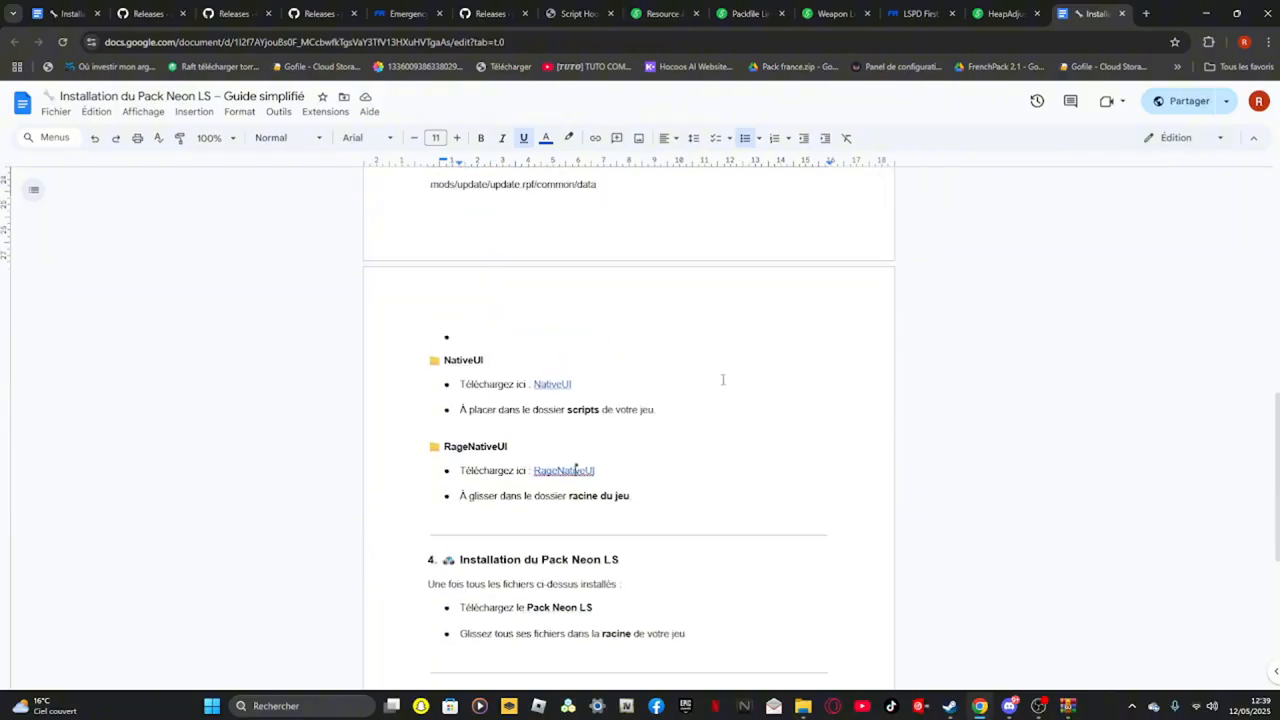
scroll(1095, 348, "up", 15)
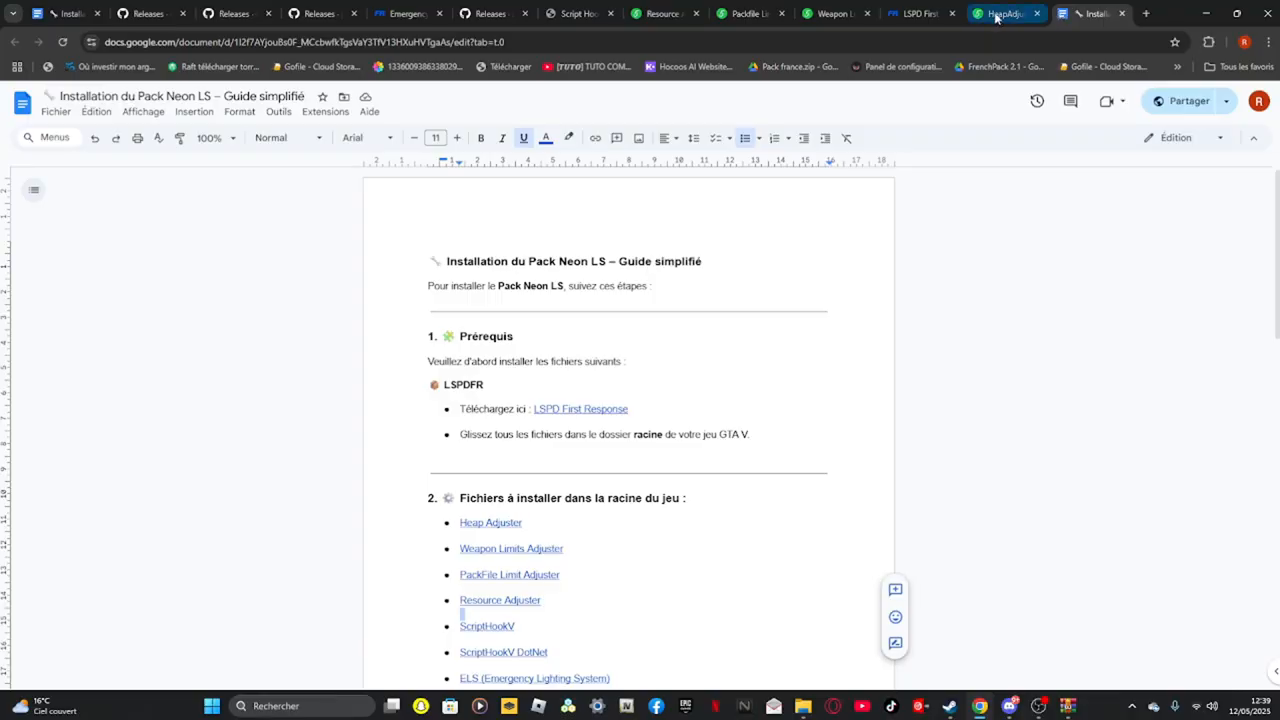
Open the LSPD First Response download page and review its licence text
left_click(401, 10)
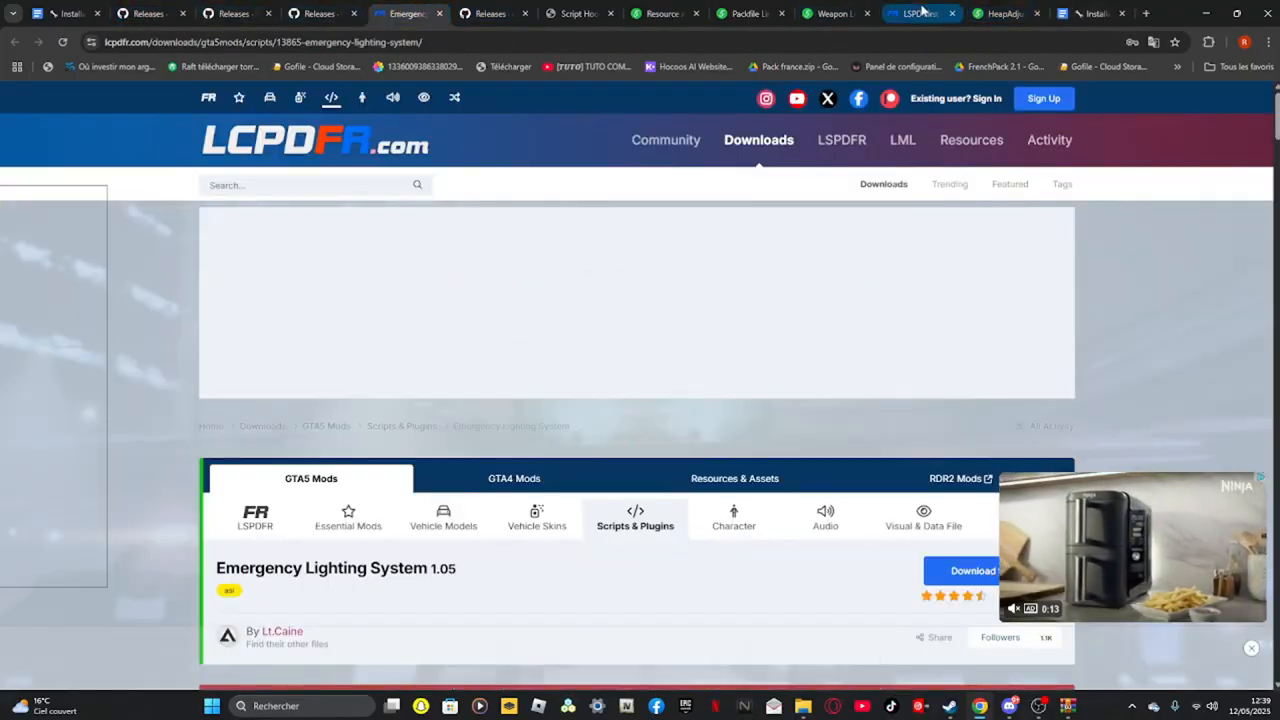
left_click(920, 13)
scroll(980, 342, "down", 3)
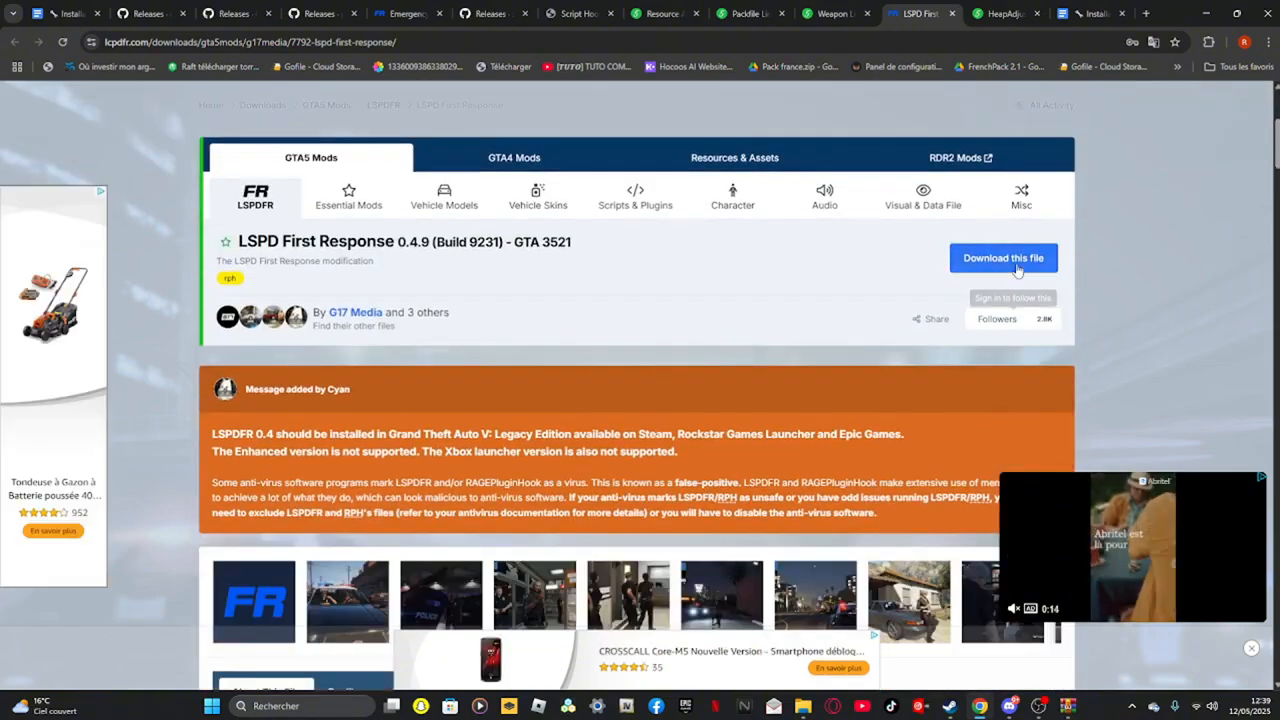
left_click(965, 262)
scroll(758, 582, "down", 5)
scroll(758, 582, "down", 10)
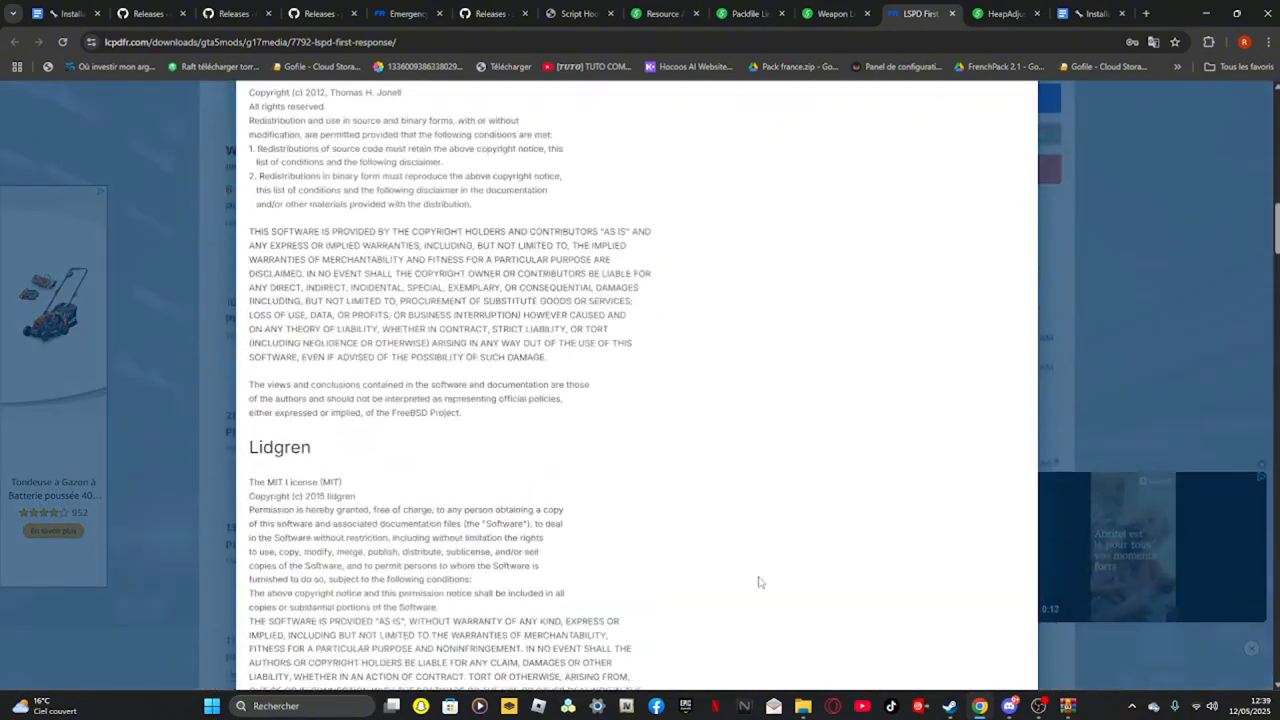
scroll(955, 170, "up", 3)
left_click(970, 176)
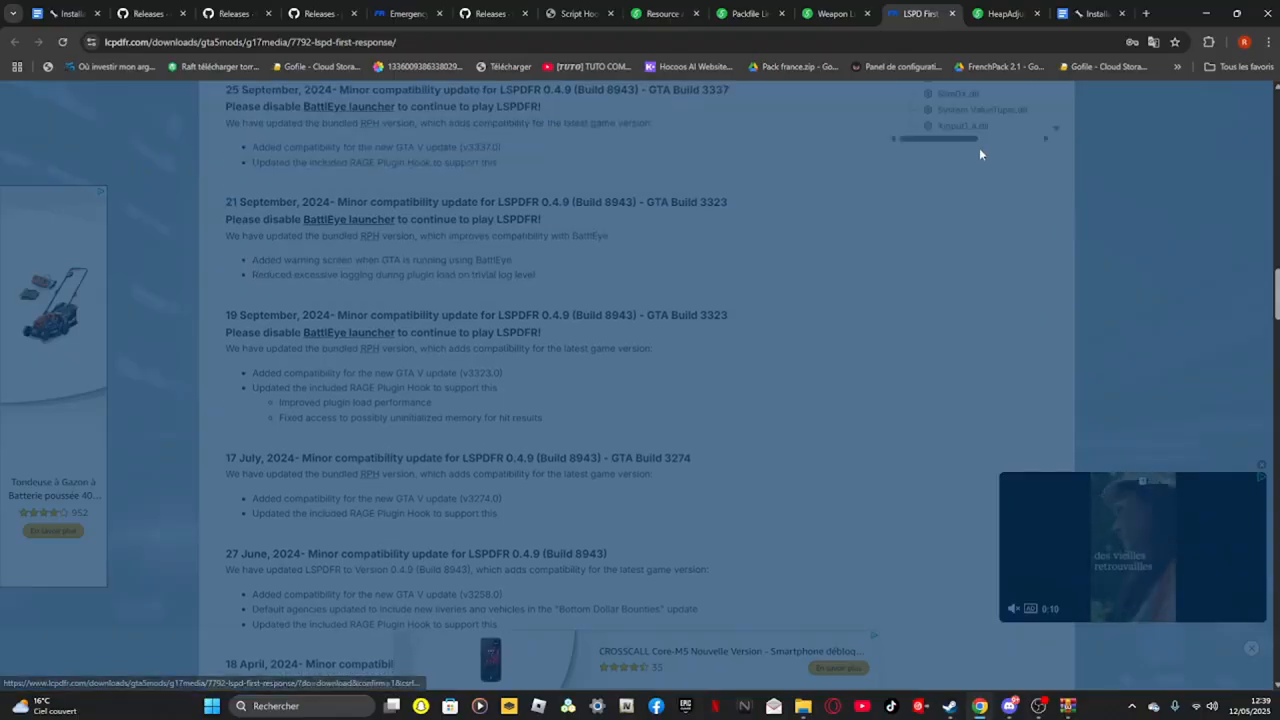
Download the LSPD First Response file from its LCPDFR page
left_click(1086, 20)
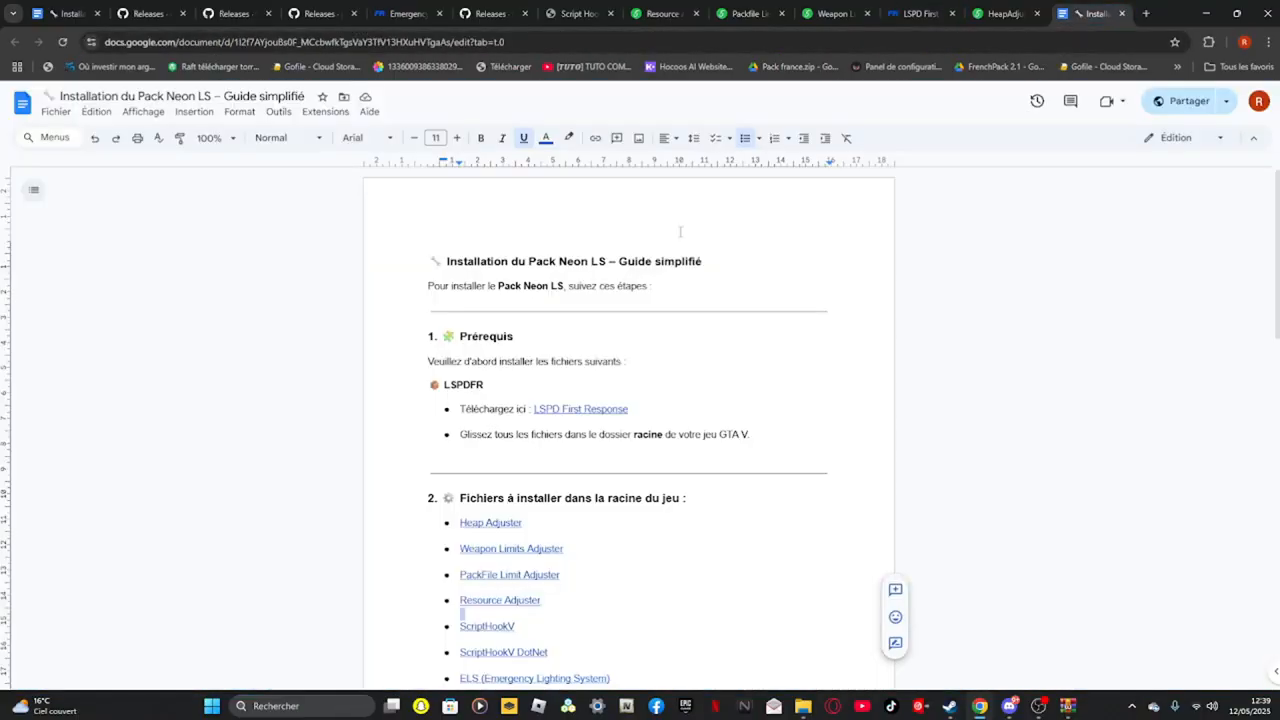
left_click(918, 13)
left_click(995, 270)
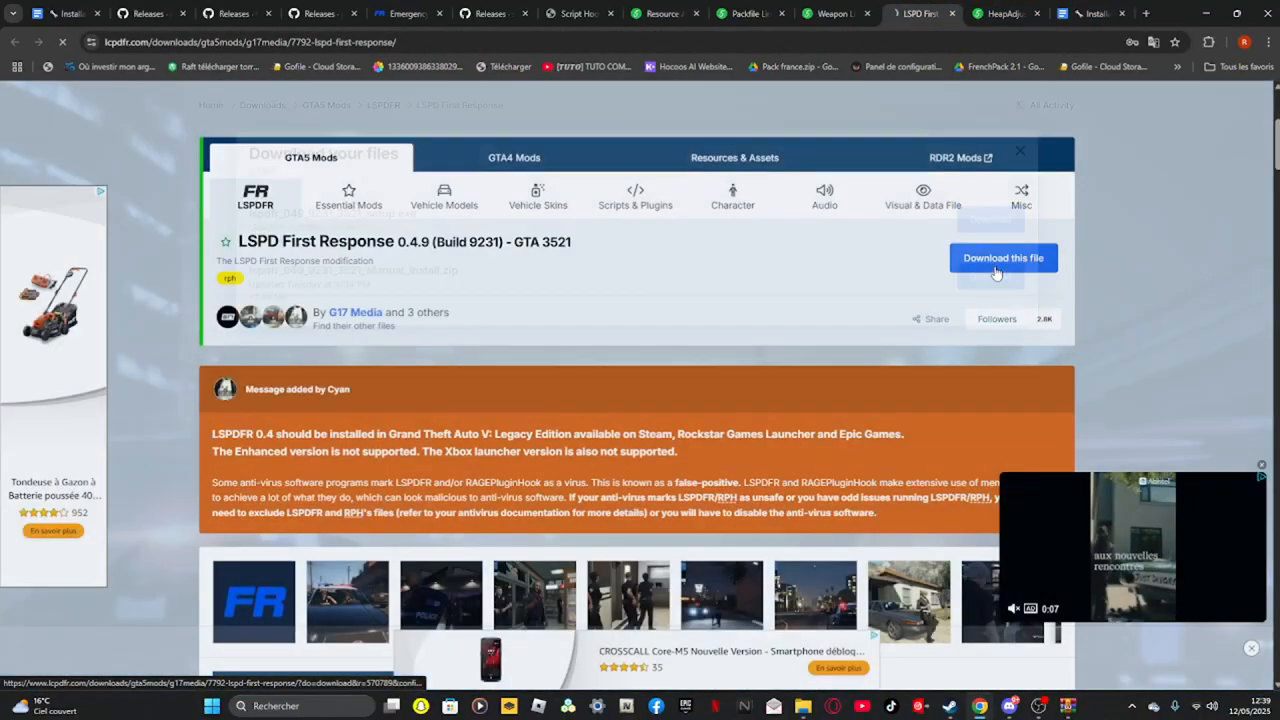
scroll(463, 679, "down", 10)
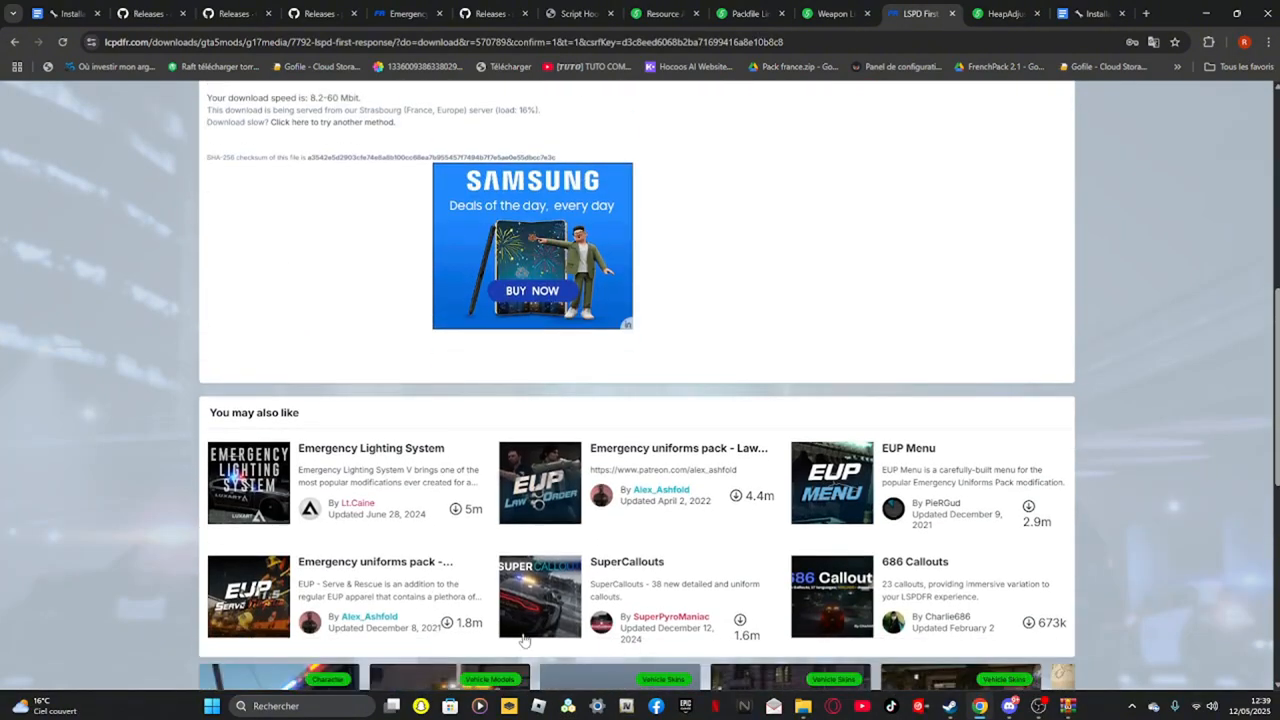
scroll(524, 641, "up", 2)
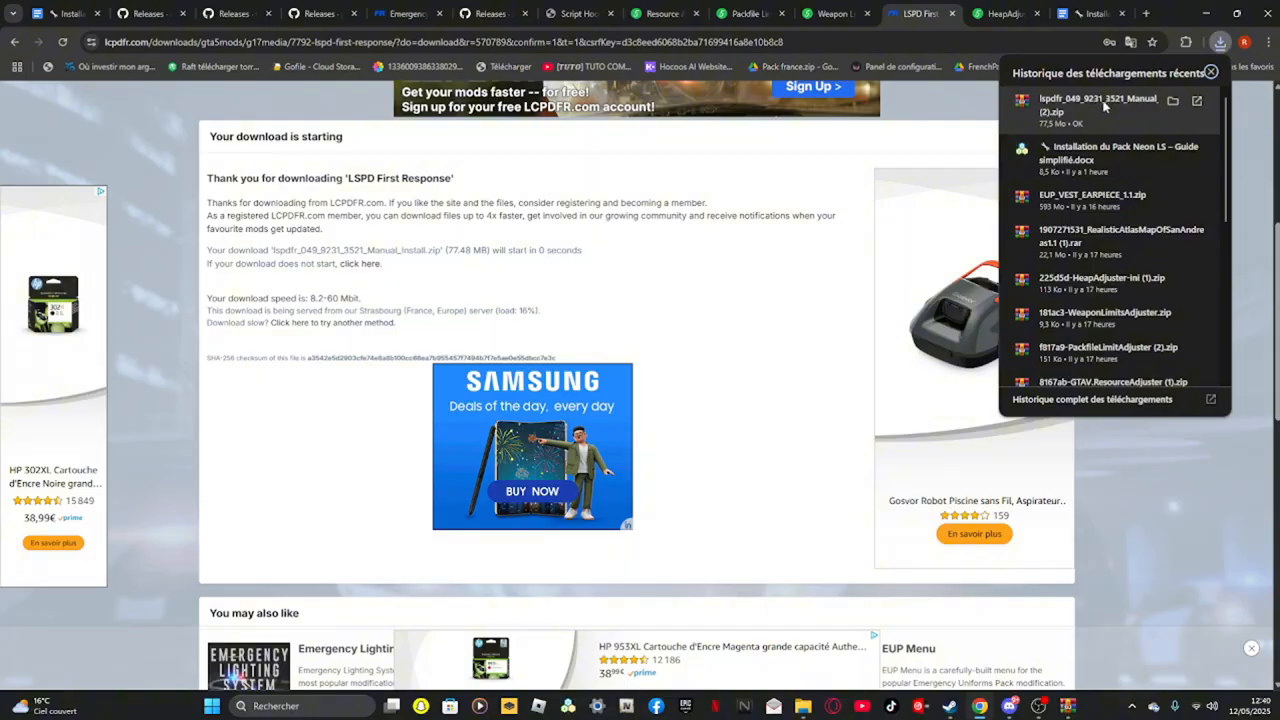
Open the downloaded LSPDFR zip archive and select all of its files
left_click(1104, 119)
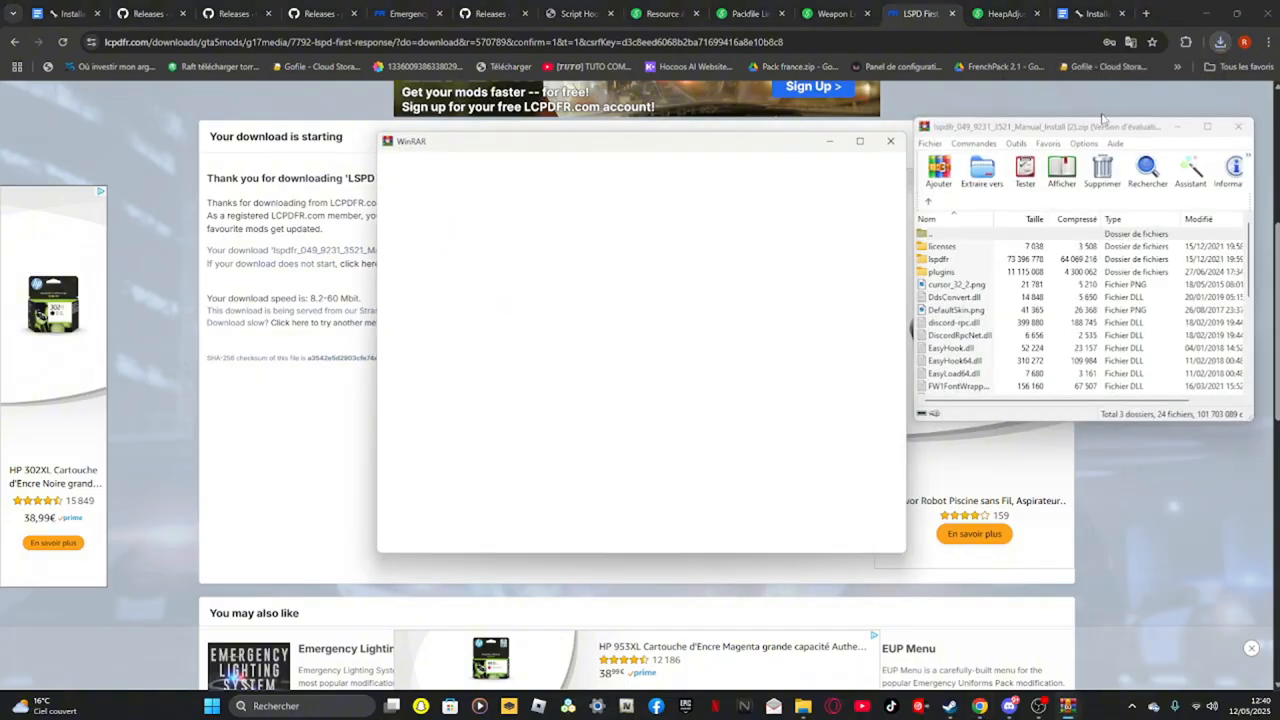
left_click(888, 144)
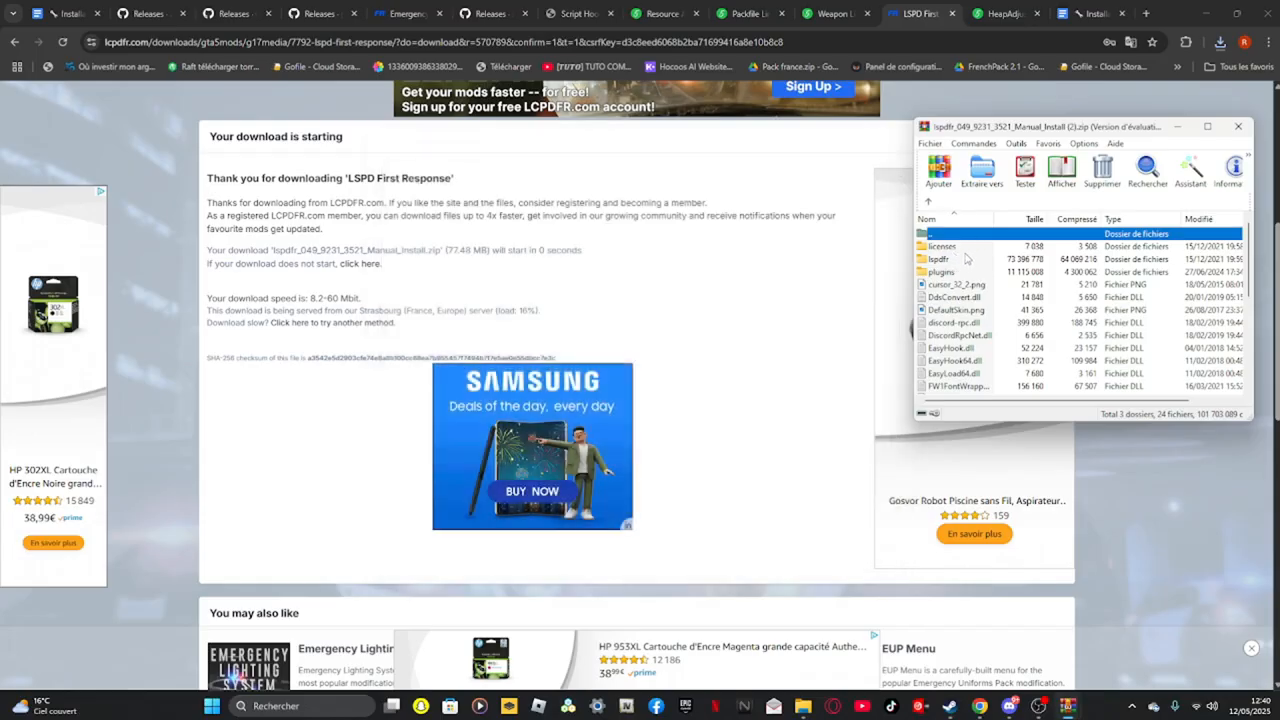
left_click(962, 247)
key("ctrl+a")
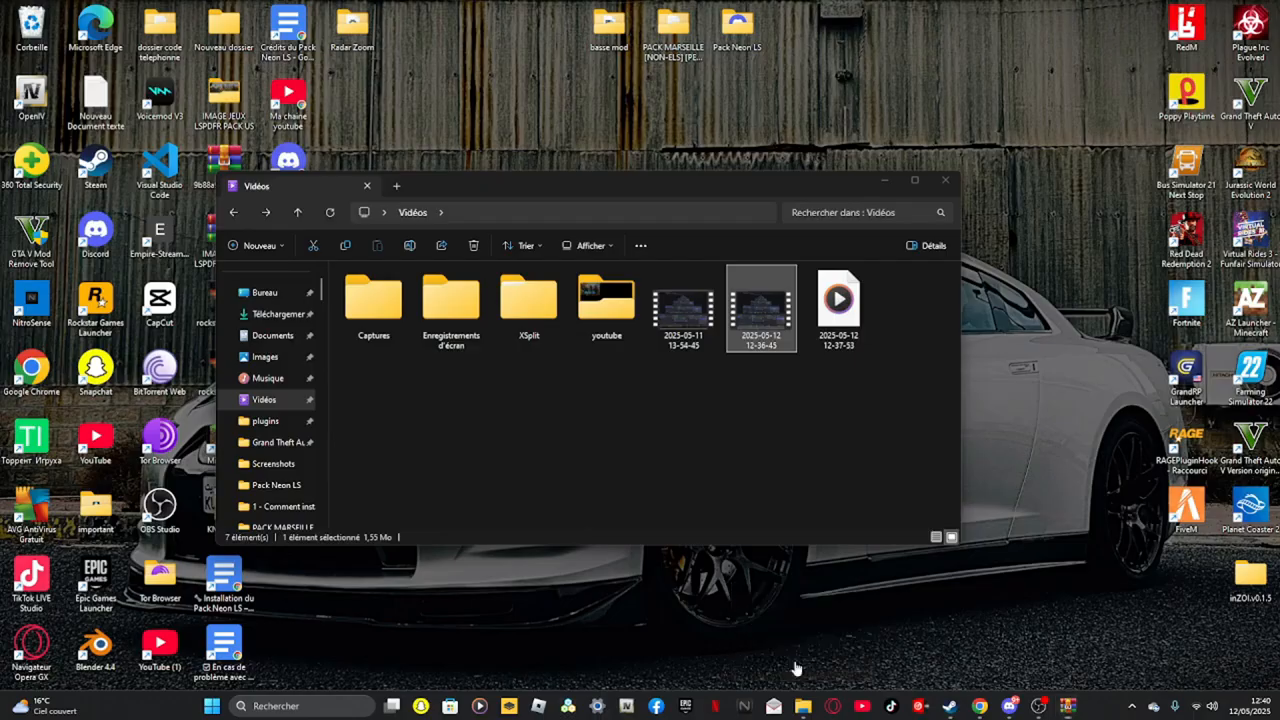
Open the Grand Theft Auto V game folder in File Explorer
left_click(803, 640)
left_click(252, 442)
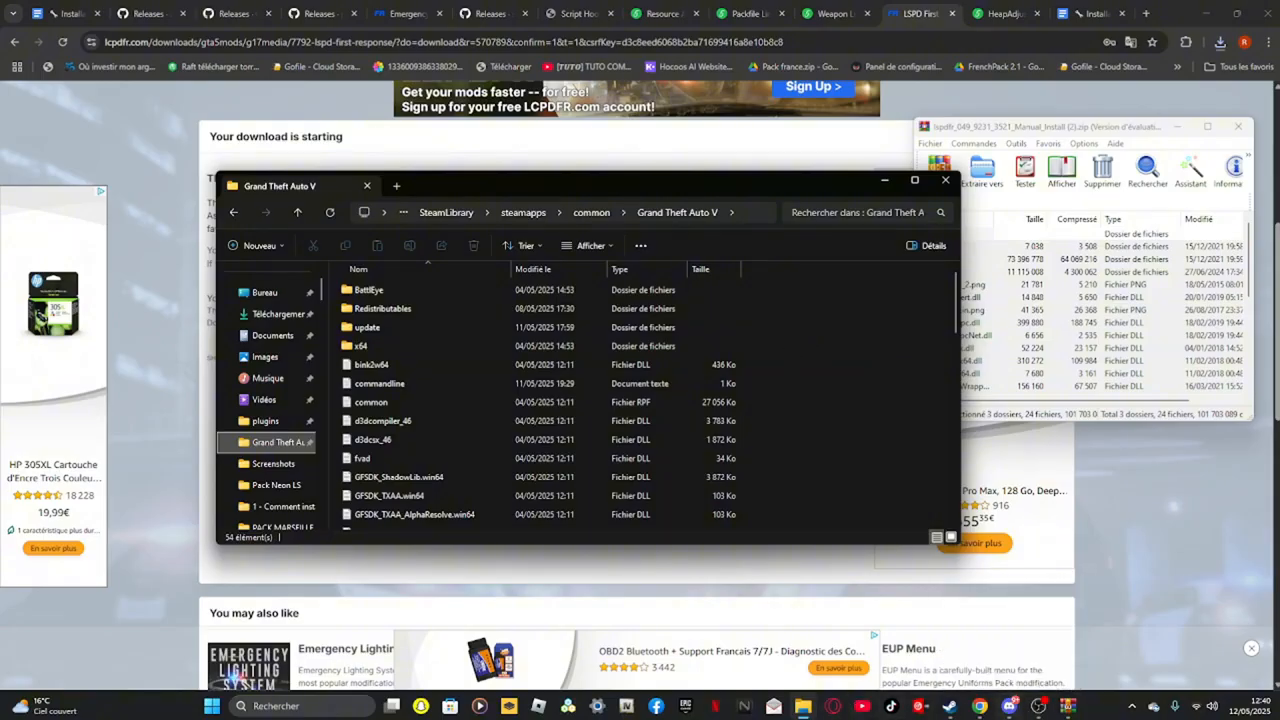
Check the Grand Theft Auto V installed files and updates in its Steam properties
mouse_move(956, 710)
left_click(993, 629)
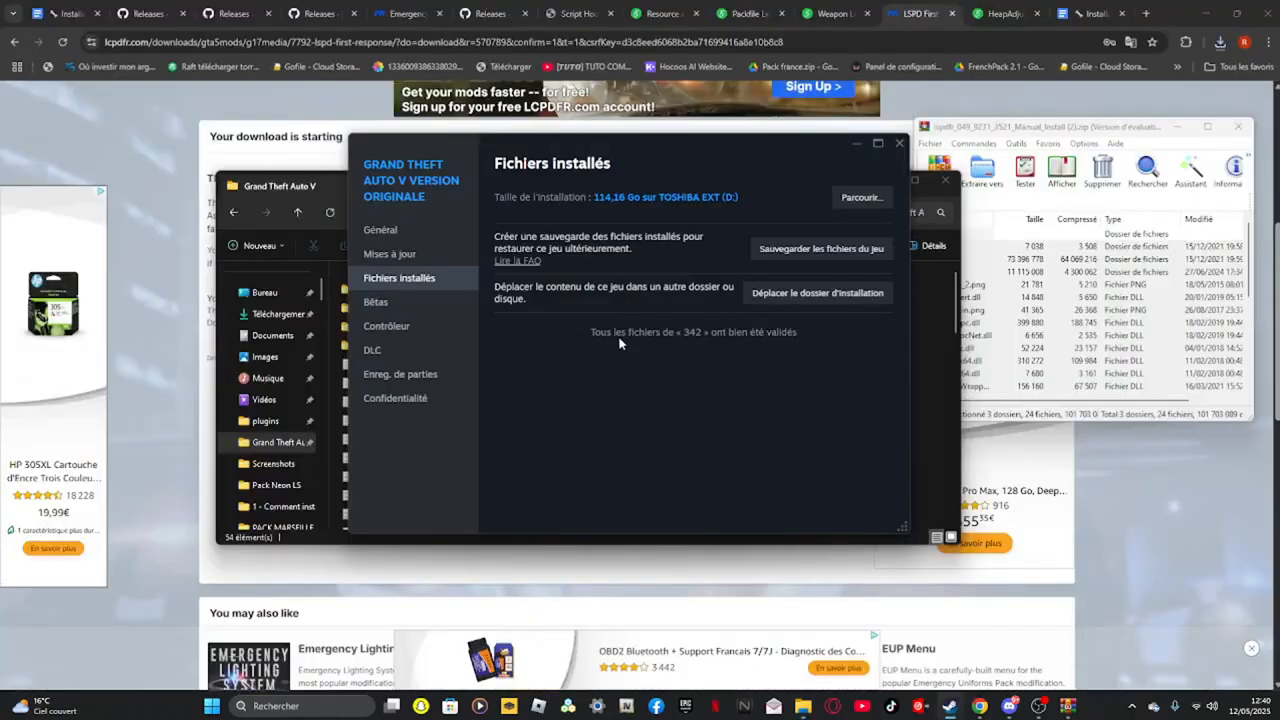
left_click(395, 254)
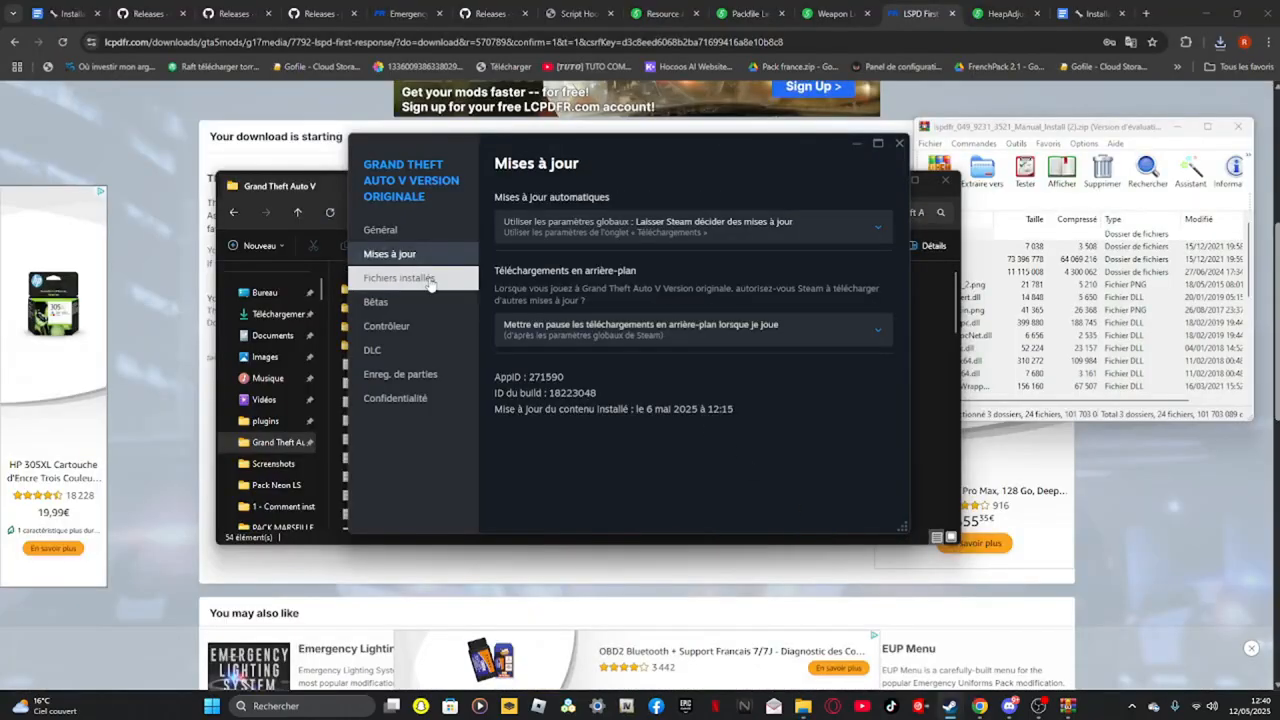
left_click(400, 278)
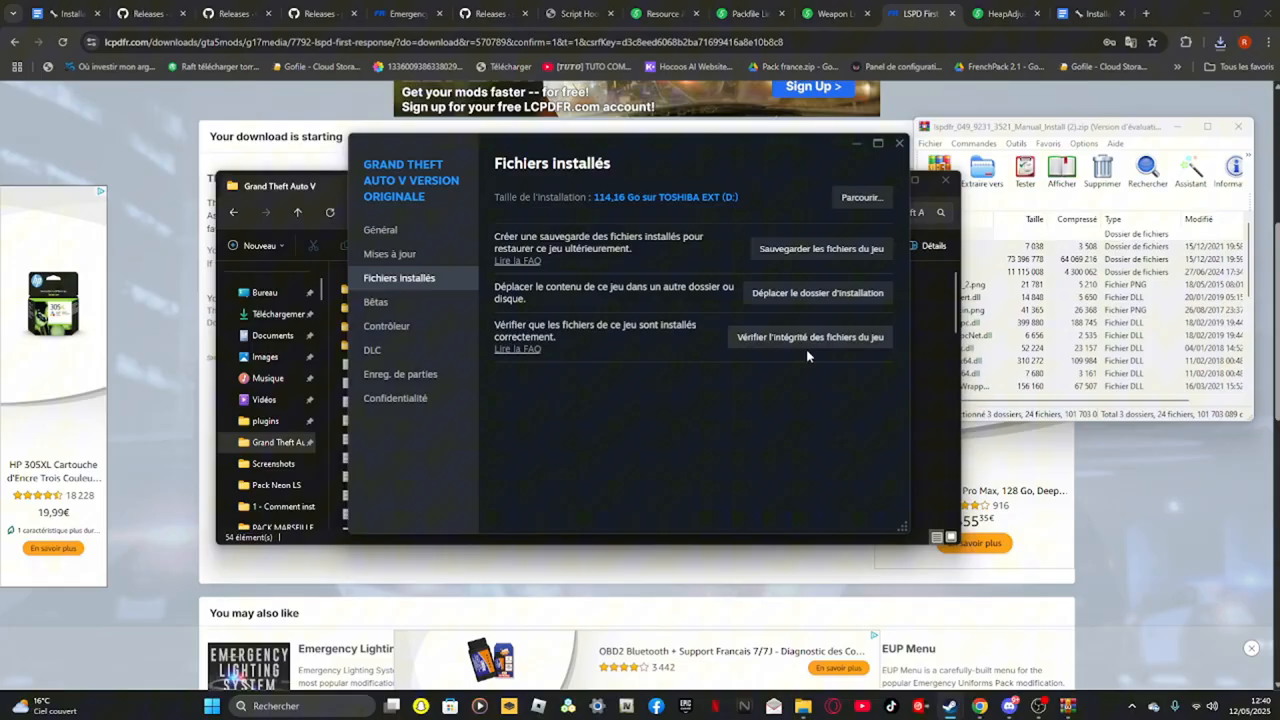
left_click(856, 143)
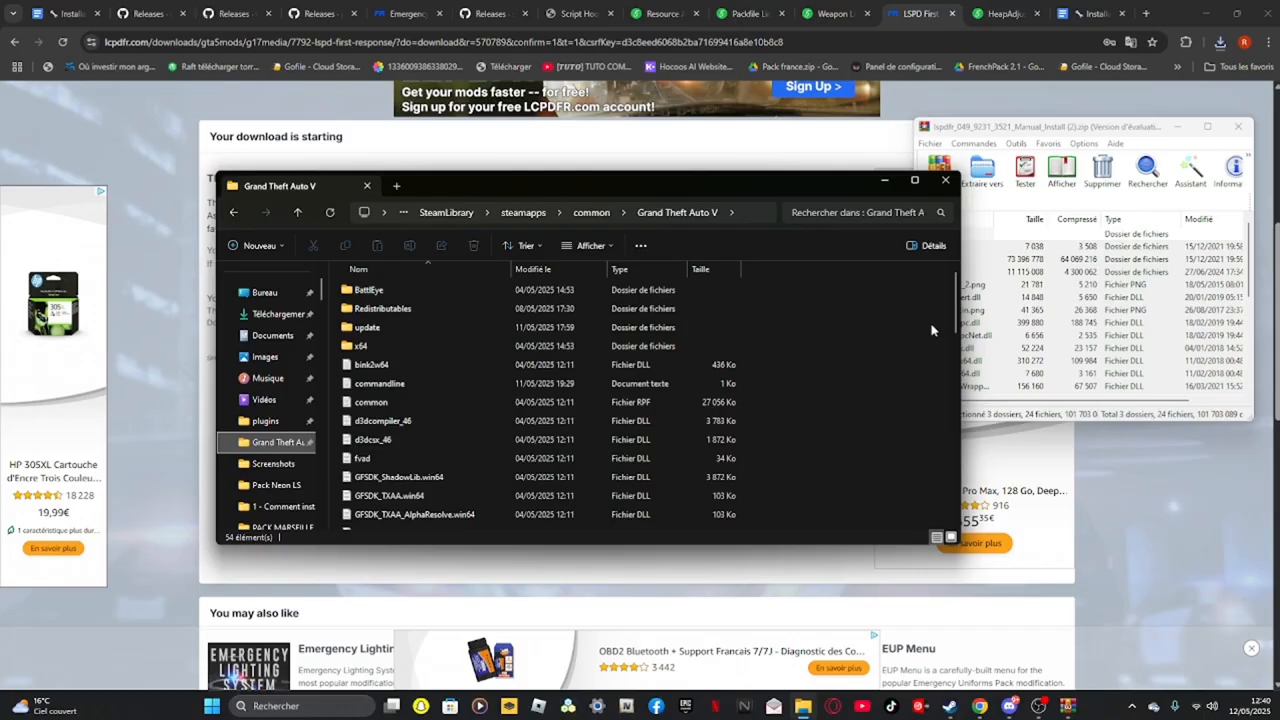
Drag all LSPDFR archive files into the Grand Theft Auto V root folder
left_click_drag(797, 187, 714, 188)
left_click_drag(986, 286, 761, 375)
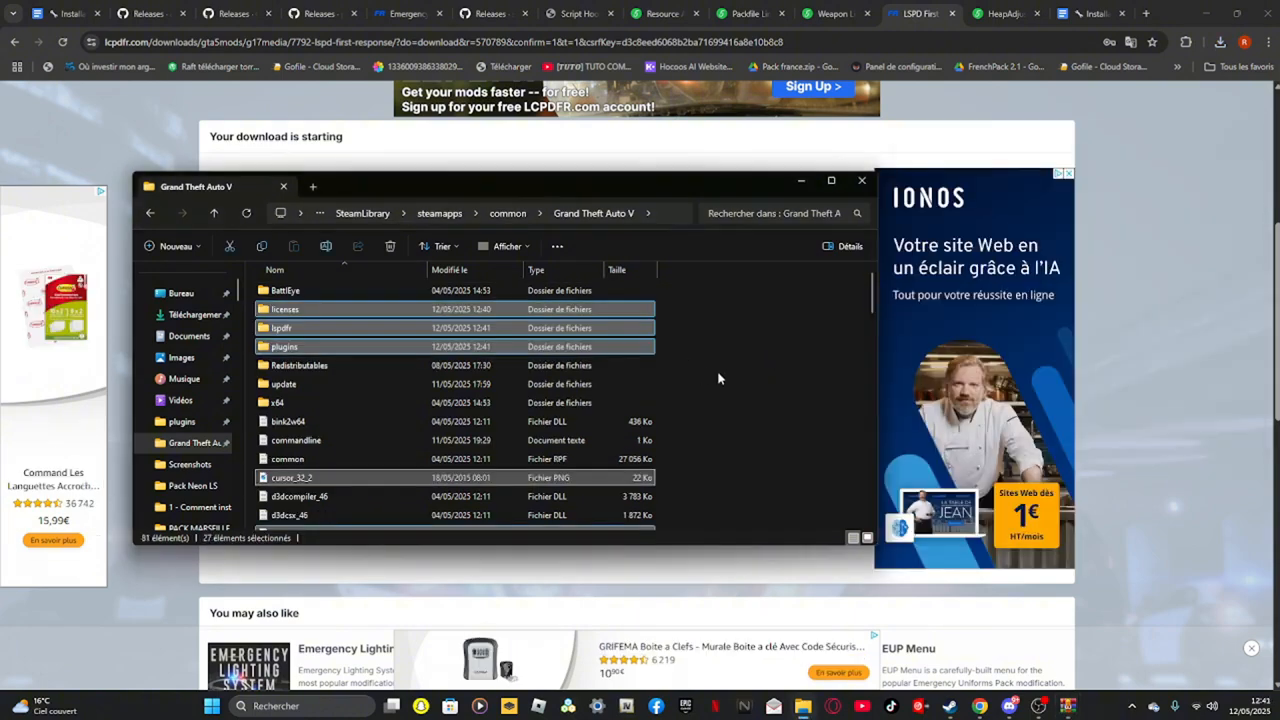
Run the LSPDFR Configurator from the lspdfr folder, accepting the RAGE Plugin Hook license and applying the recommended settings
left_click(719, 374)
double_click(279, 328)
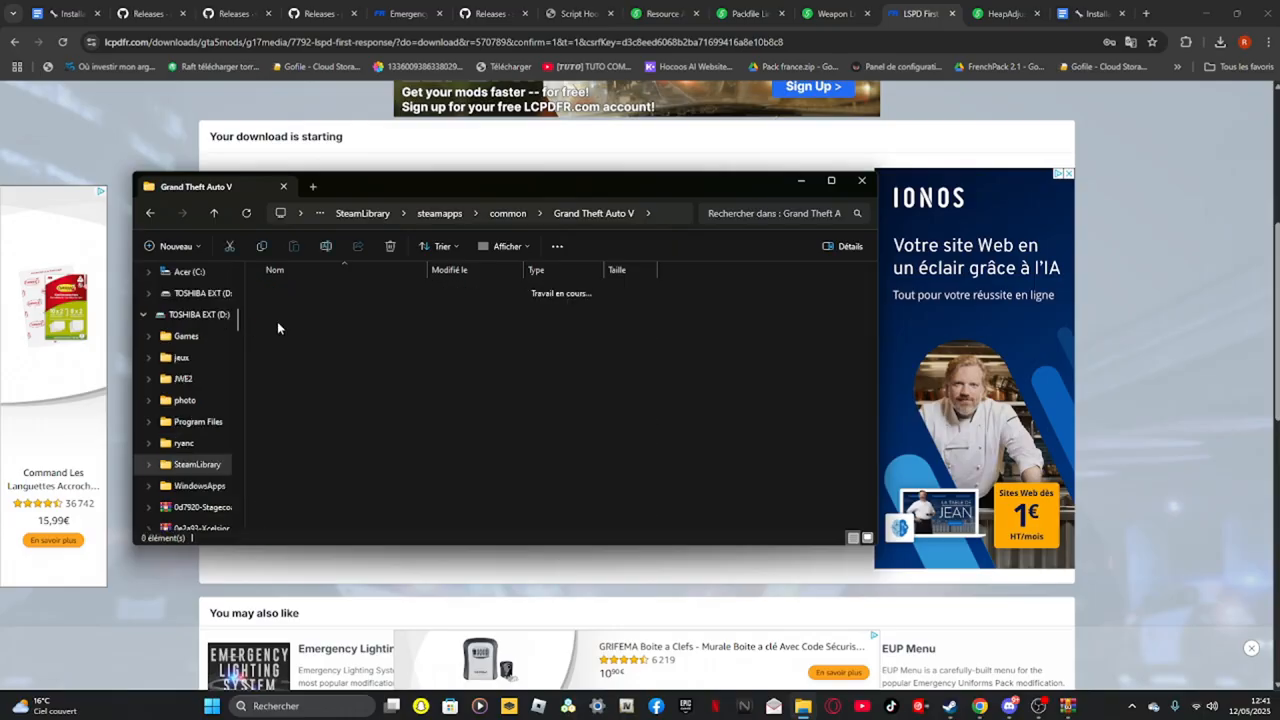
double_click(304, 367)
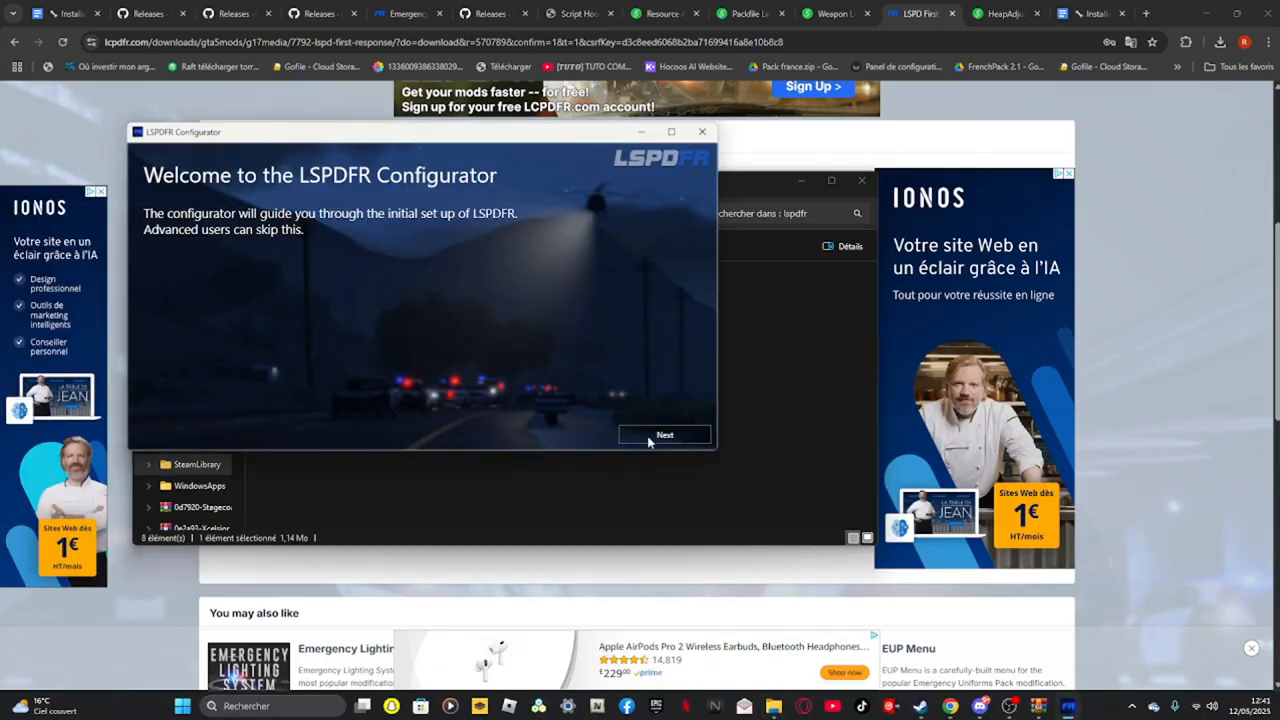
left_click(648, 437)
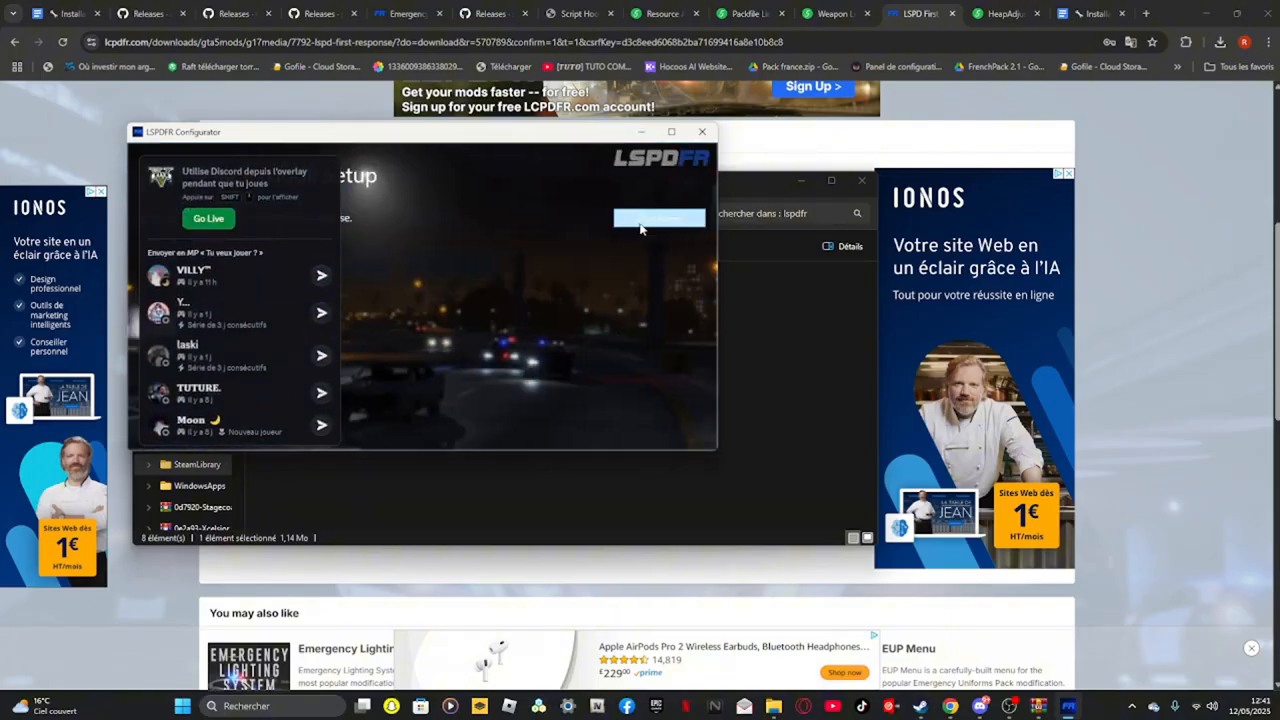
left_click(694, 365)
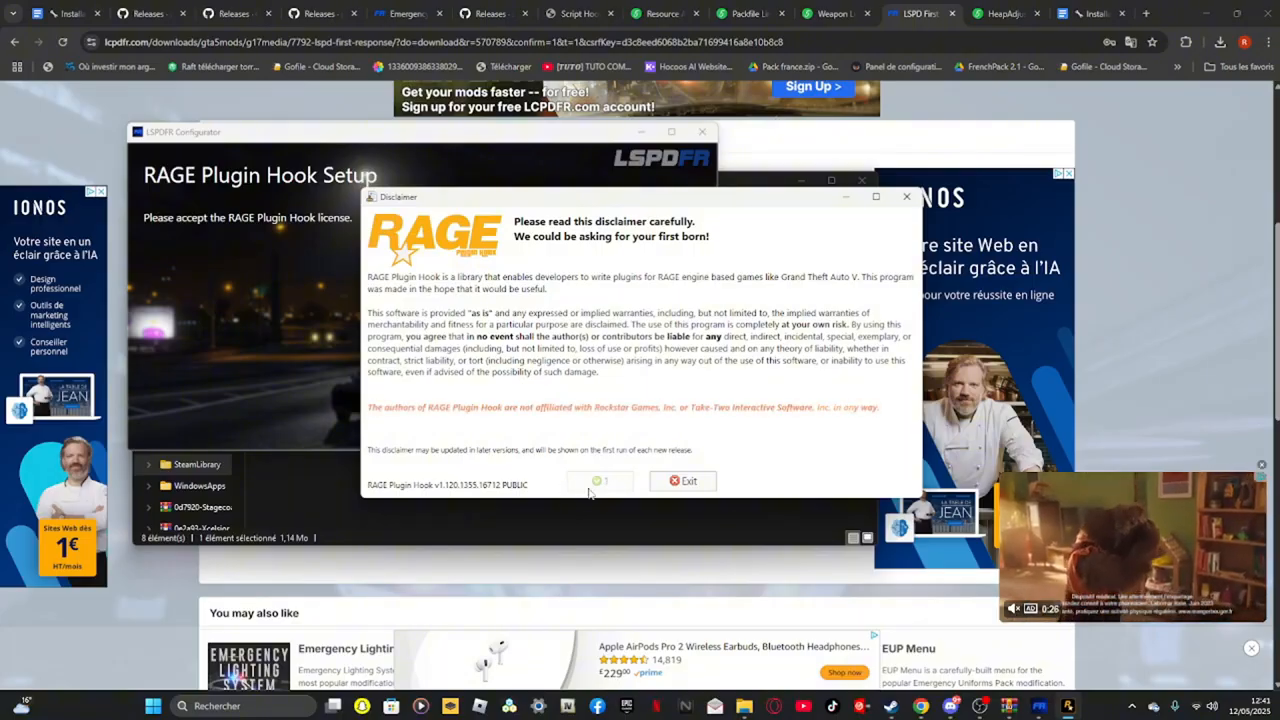
left_click(604, 481)
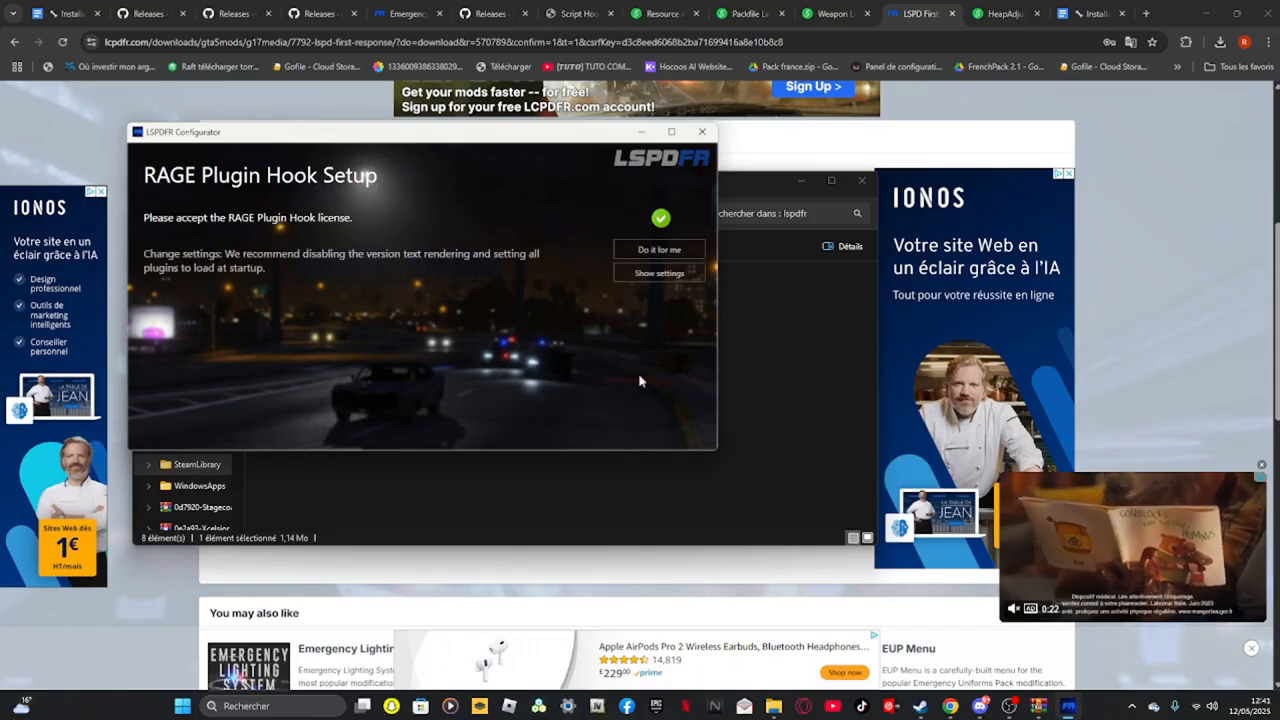
left_click(657, 250)
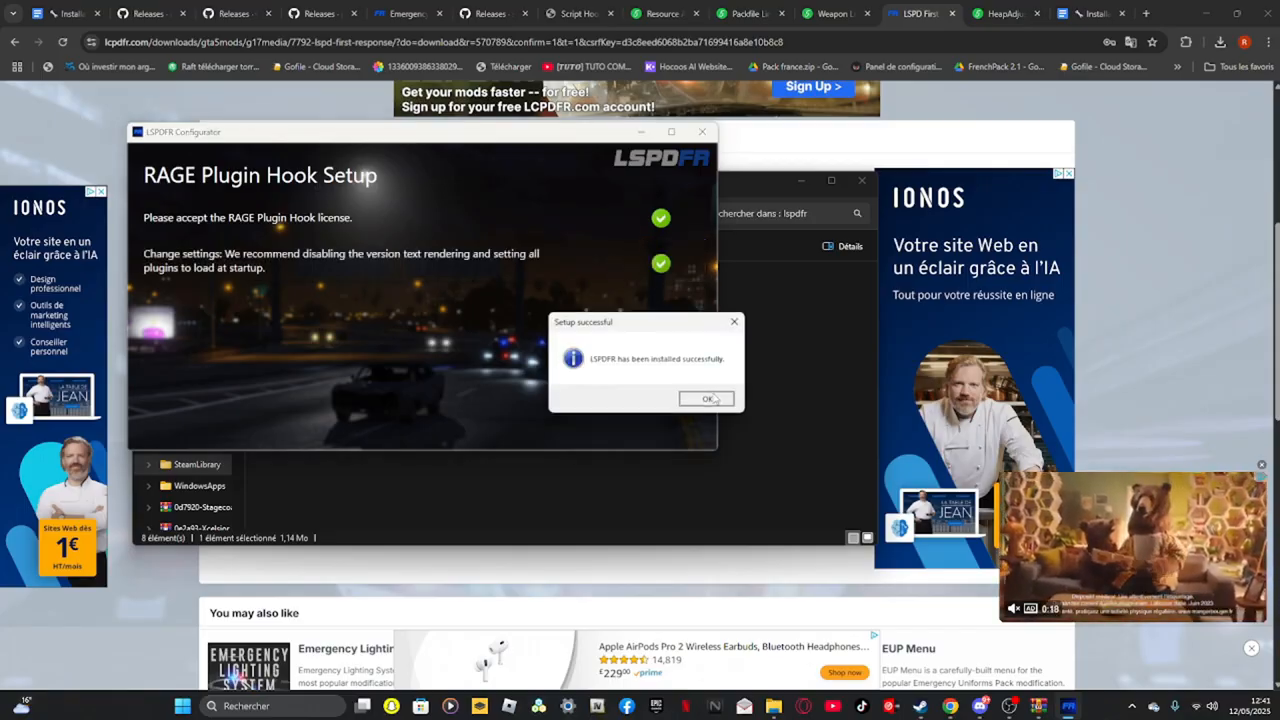
left_click(710, 398)
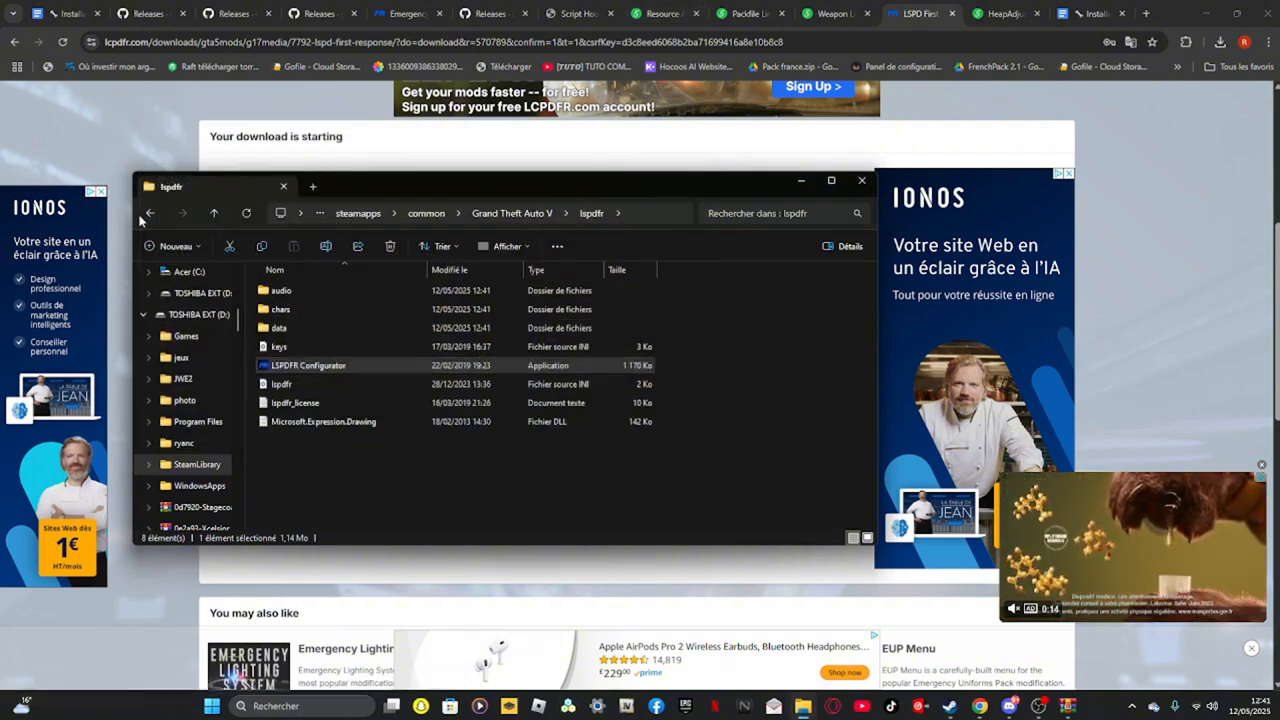
Return to the Grand Theft Auto V folder and download Script Hook V from its dev-c.com page
left_click(149, 213)
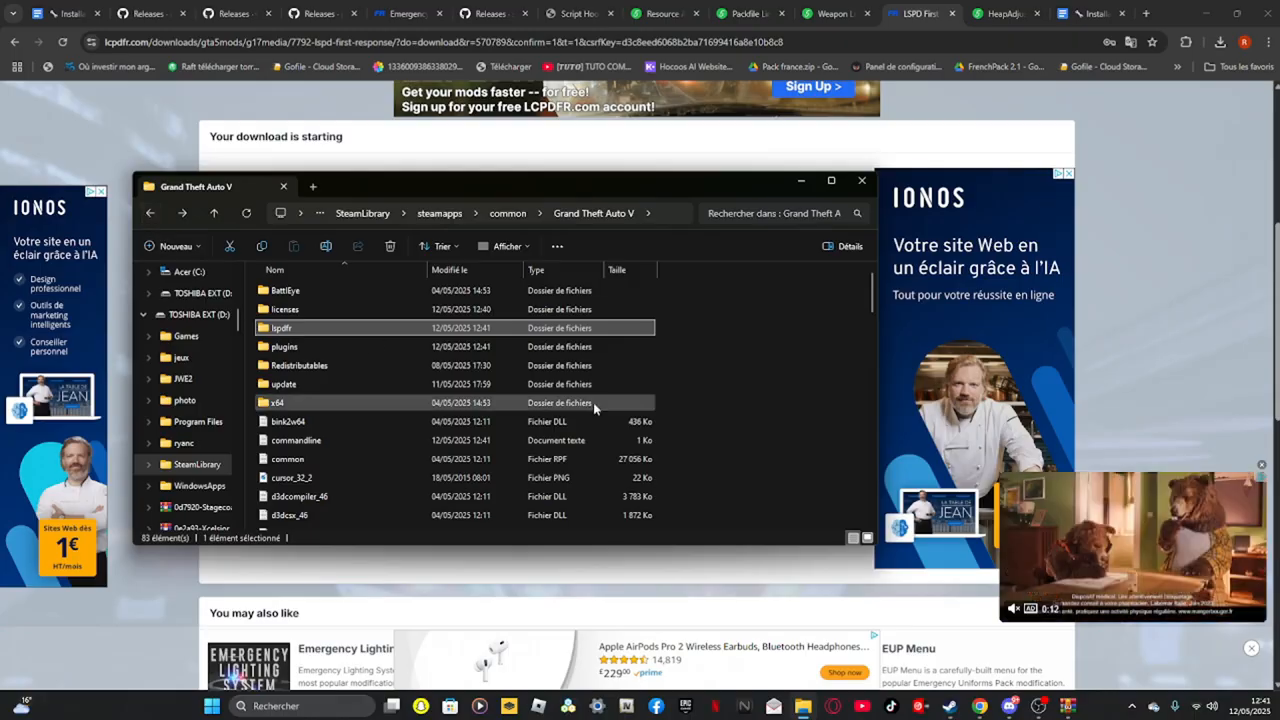
left_click_drag(600, 186, 660, 192)
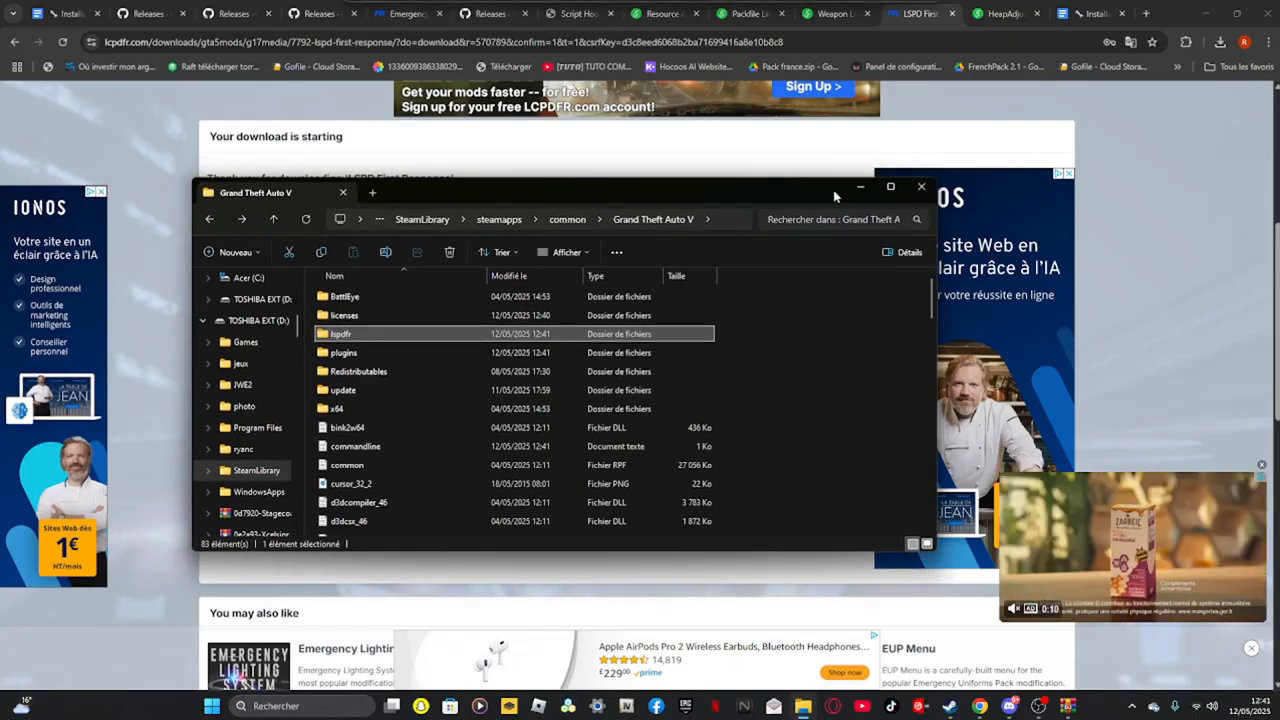
left_click(860, 189)
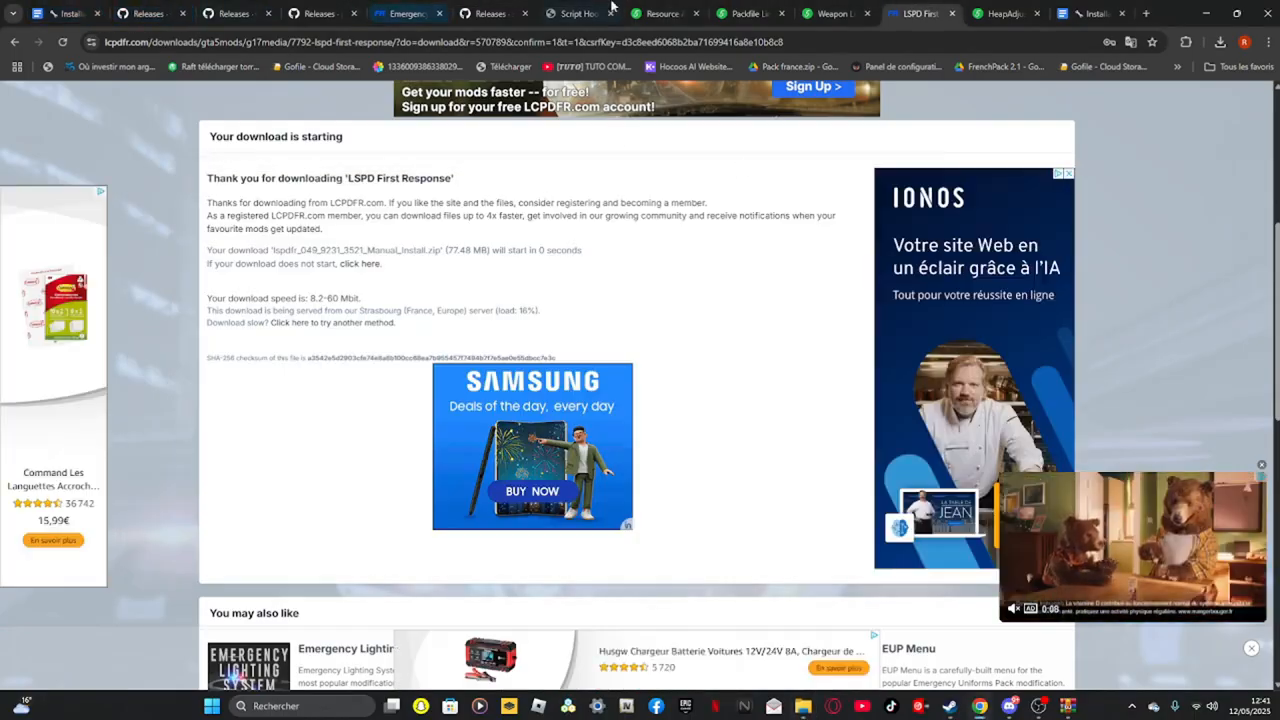
left_click(578, 13)
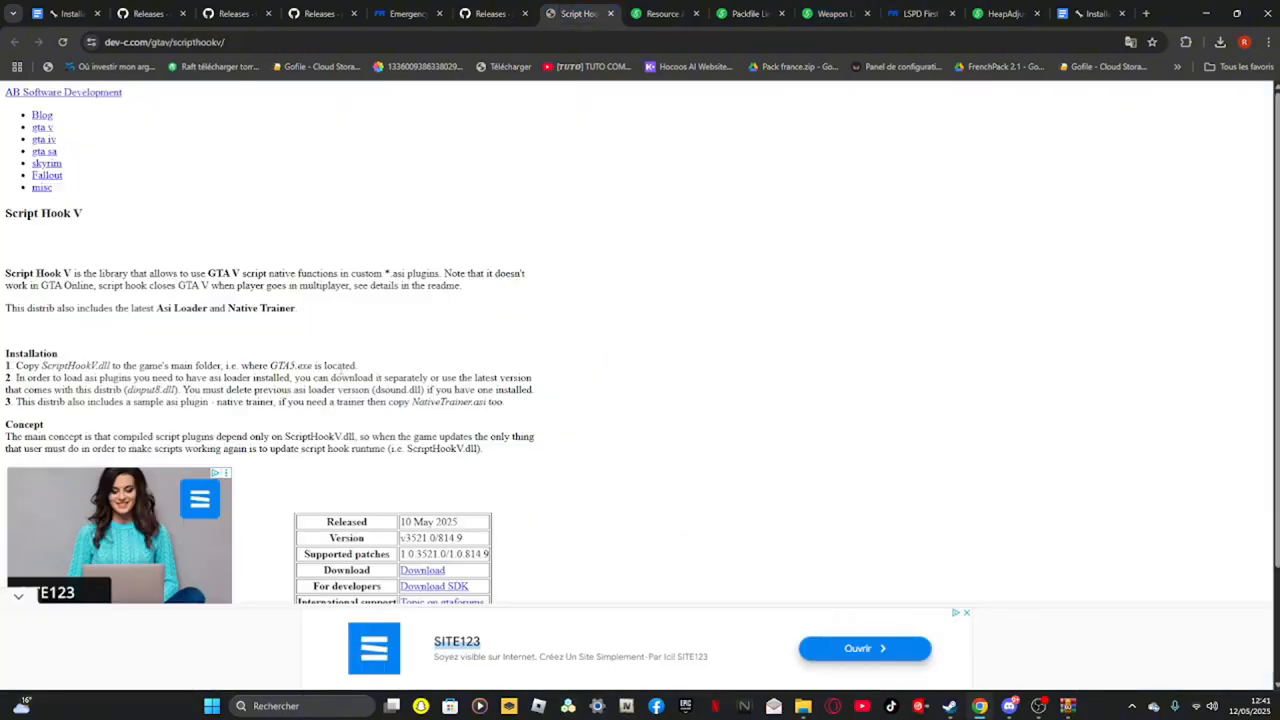
left_click(437, 428)
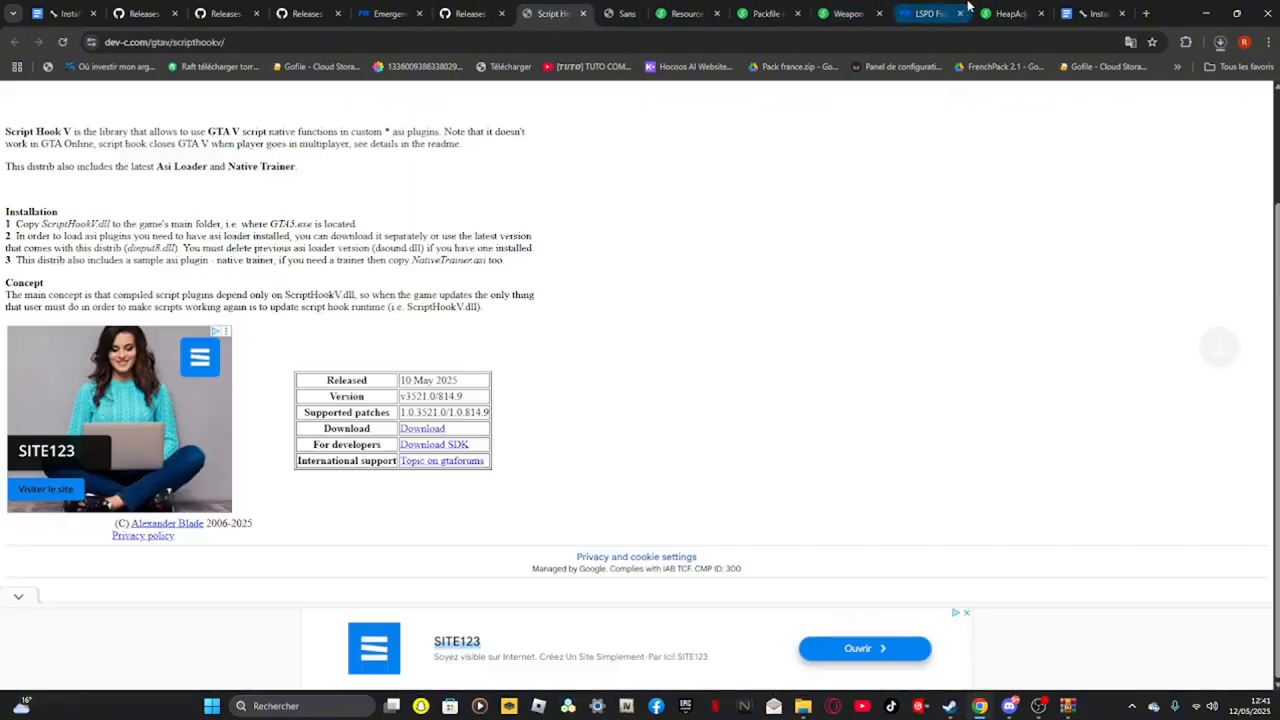
Keep the flagged Script Hook V download and open the ScriptHookV_3521.0_814.9 zip archive
left_click(950, 14)
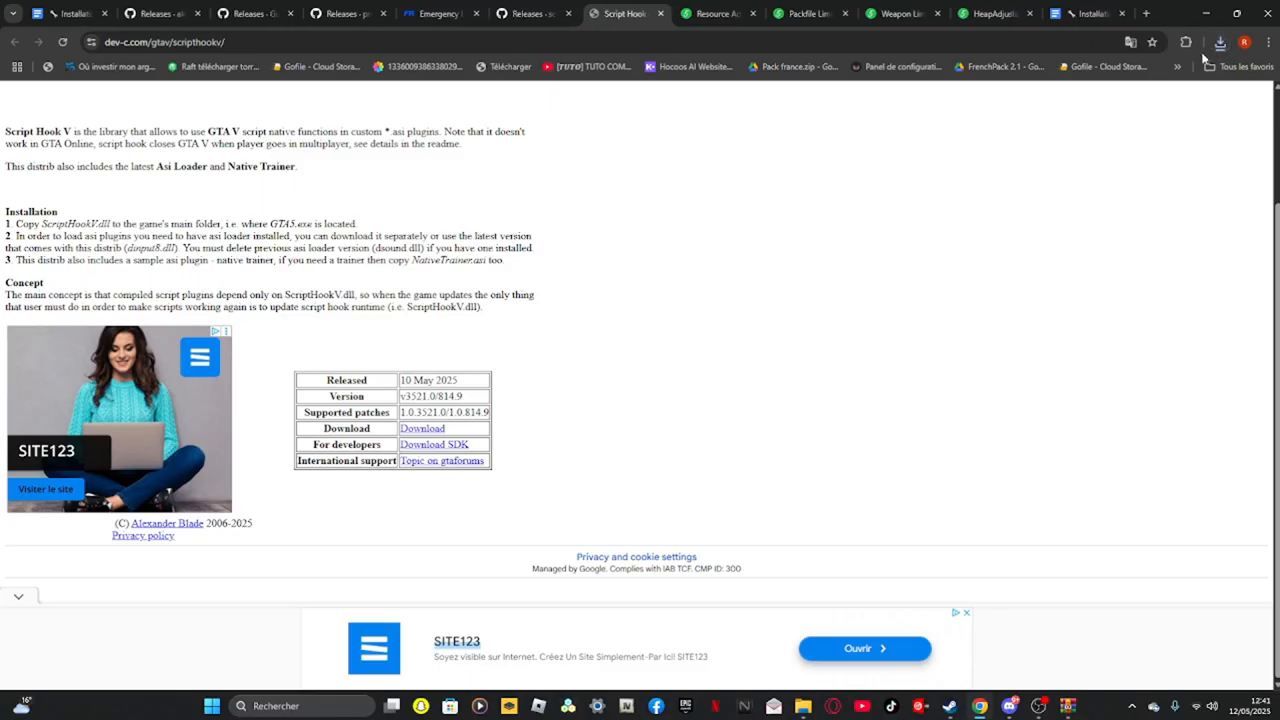
left_click(1220, 42)
left_click(1152, 105)
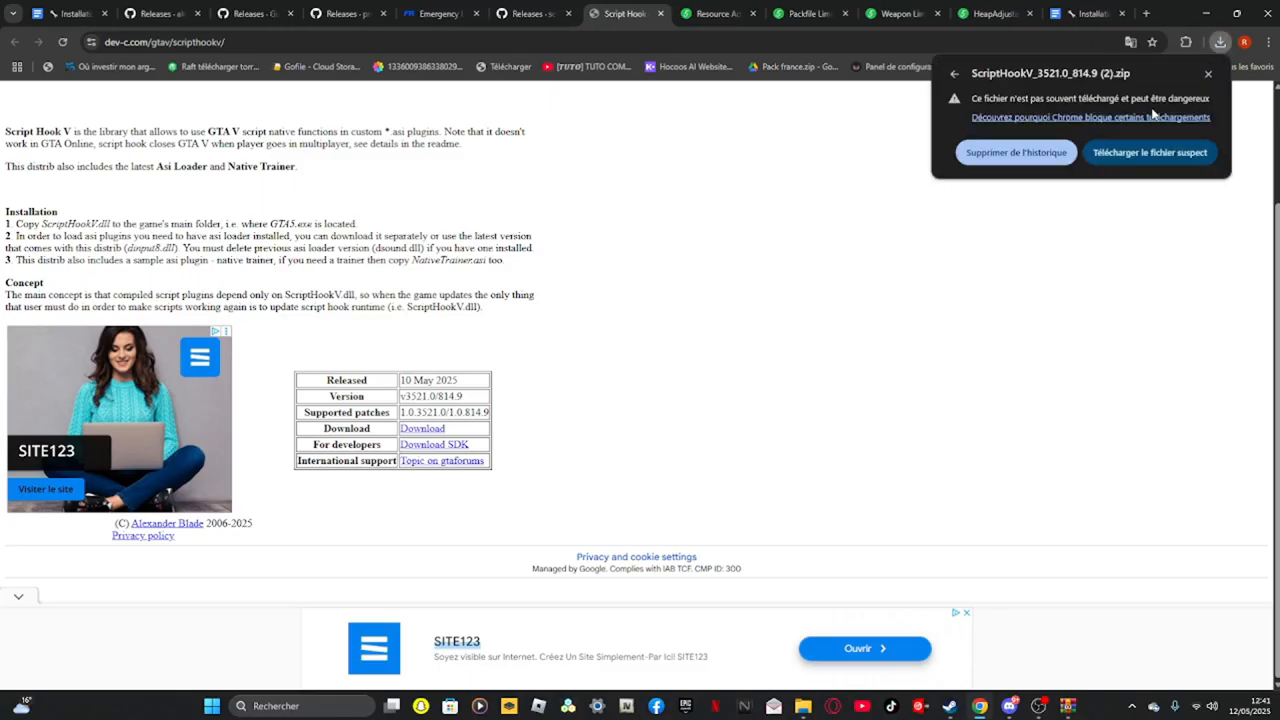
left_click(1175, 160)
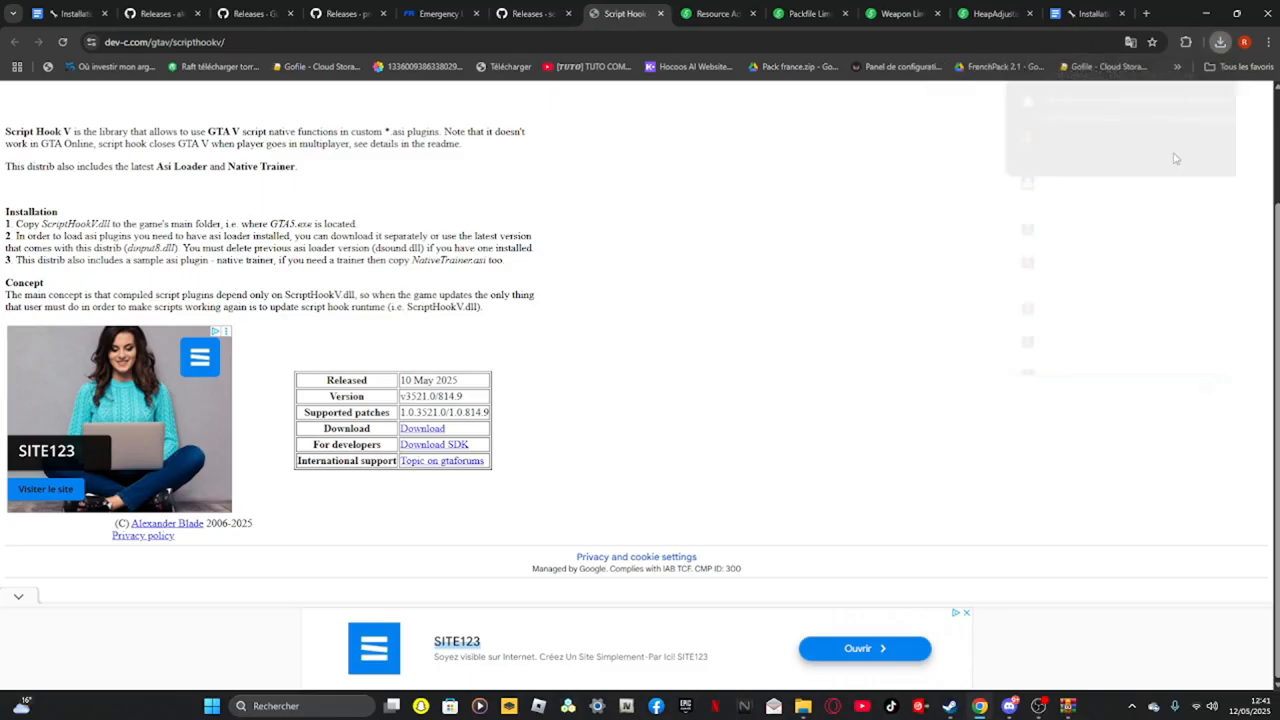
left_click(1221, 42)
left_click(1080, 108)
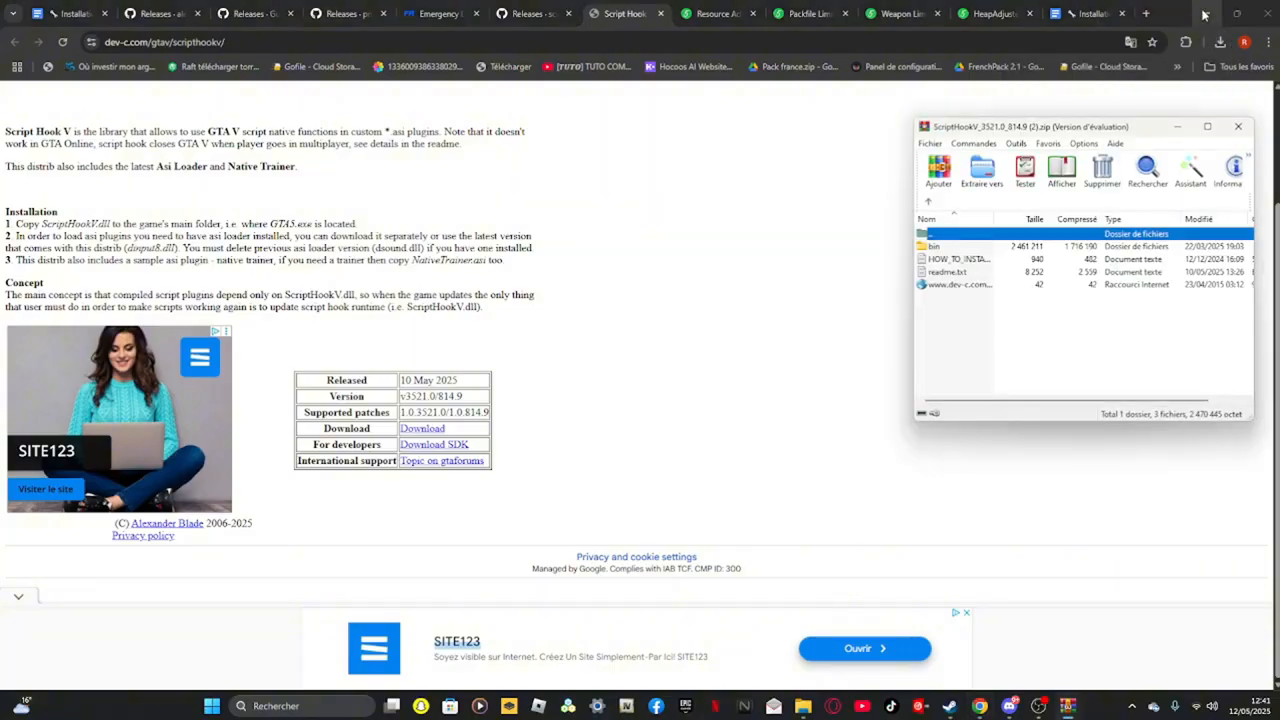
Bring up the Grand Theft Auto V folder and open the archive's bin folder
left_click(1204, 14)
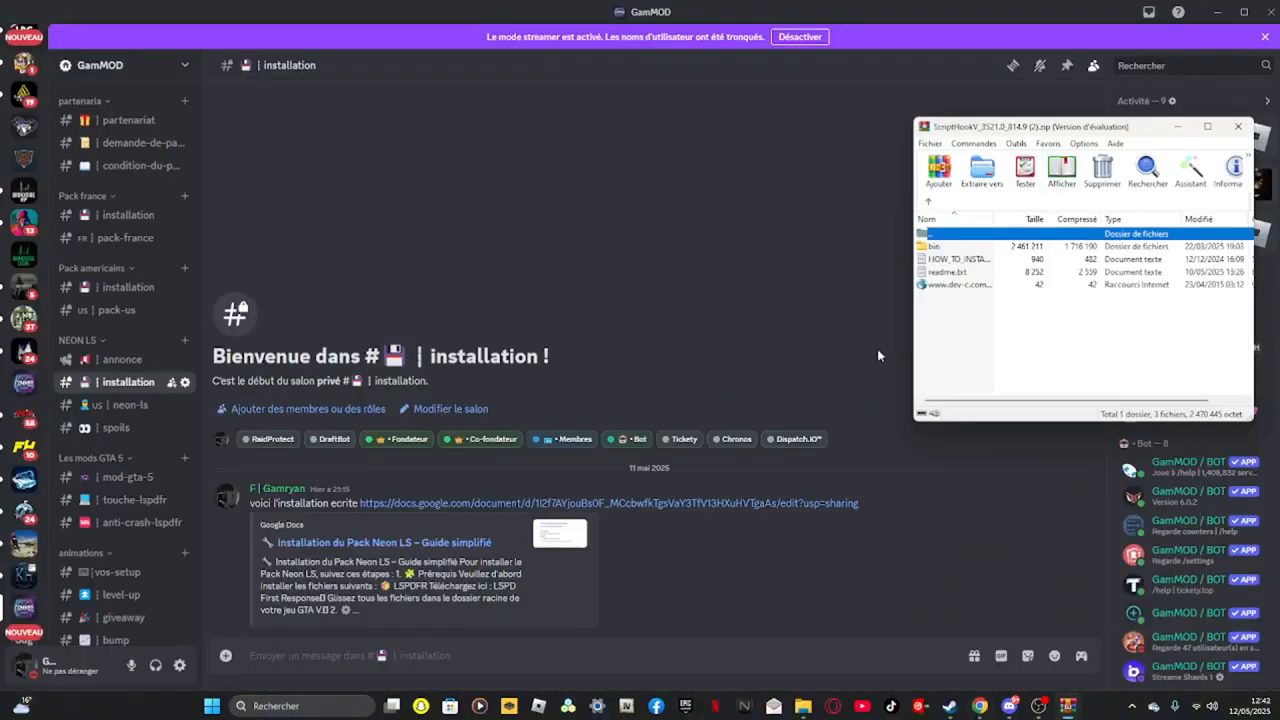
left_click(1222, 10)
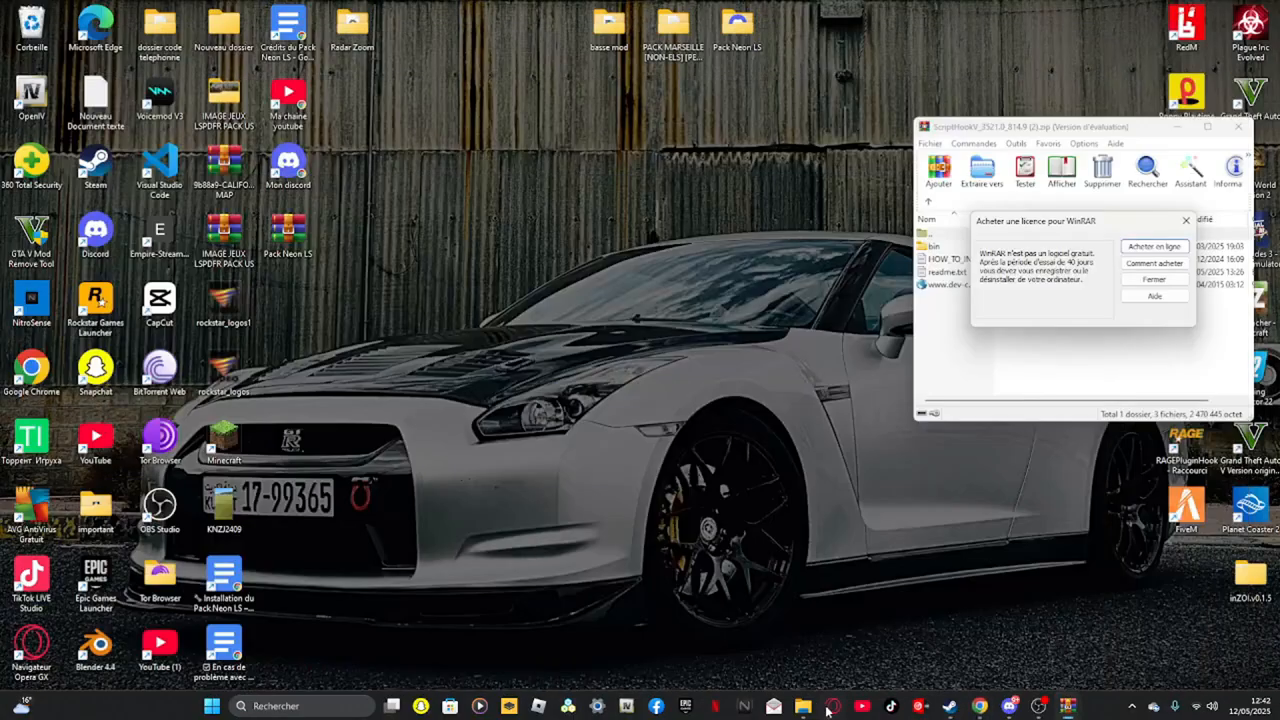
left_click(803, 706)
left_click(1187, 221)
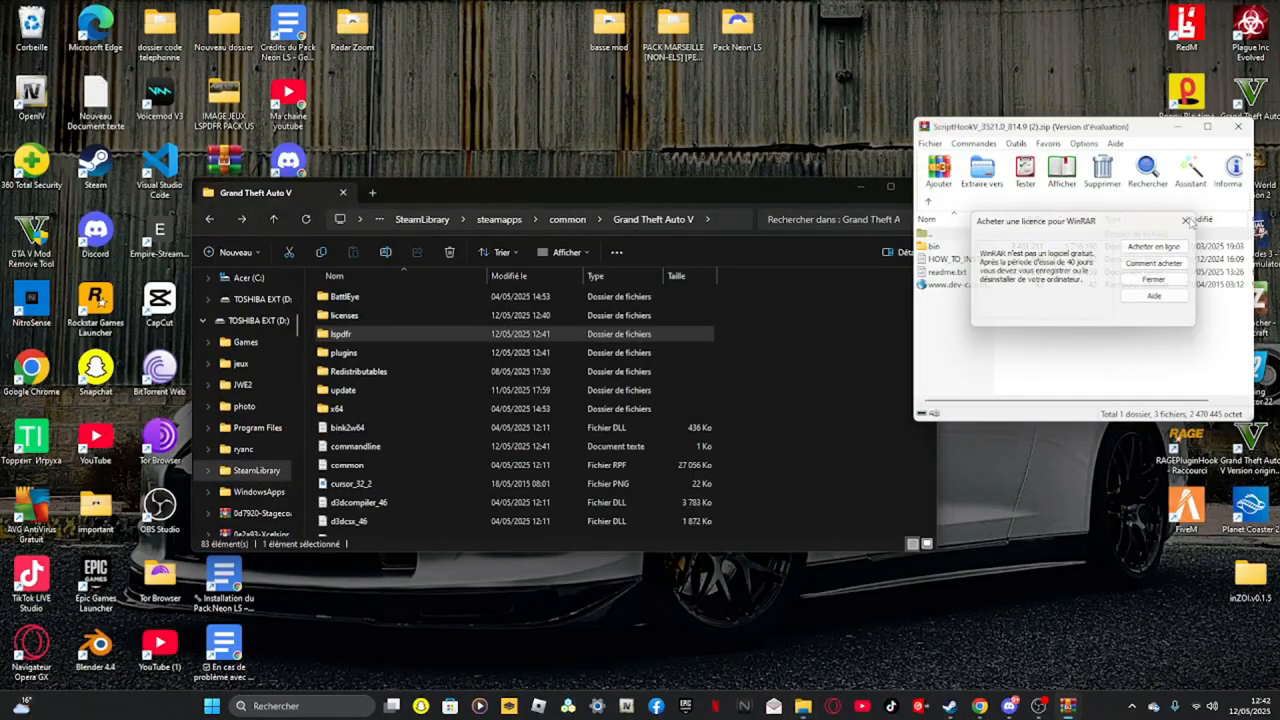
double_click(965, 248)
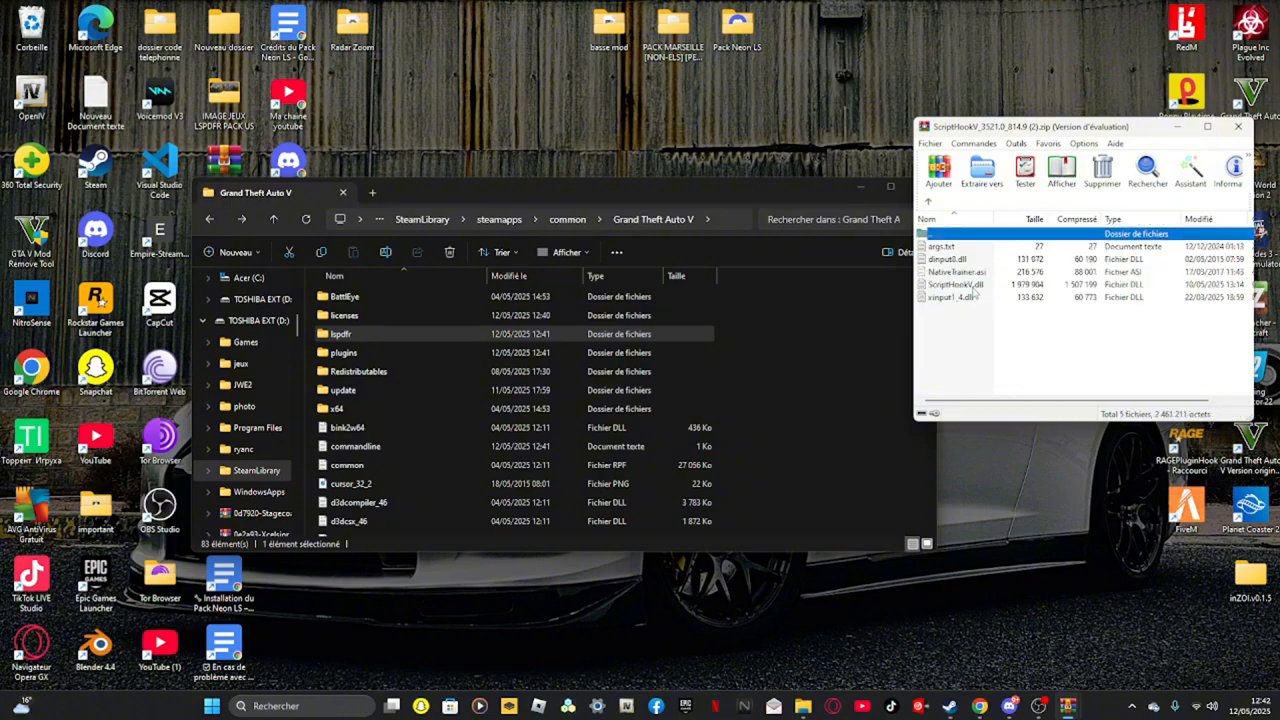
Copy ScriptHookV.dll and dinput8.dll from the archive into the Grand Theft Auto V root folder
left_click(973, 286)
left_click(968, 260, "ctrl")
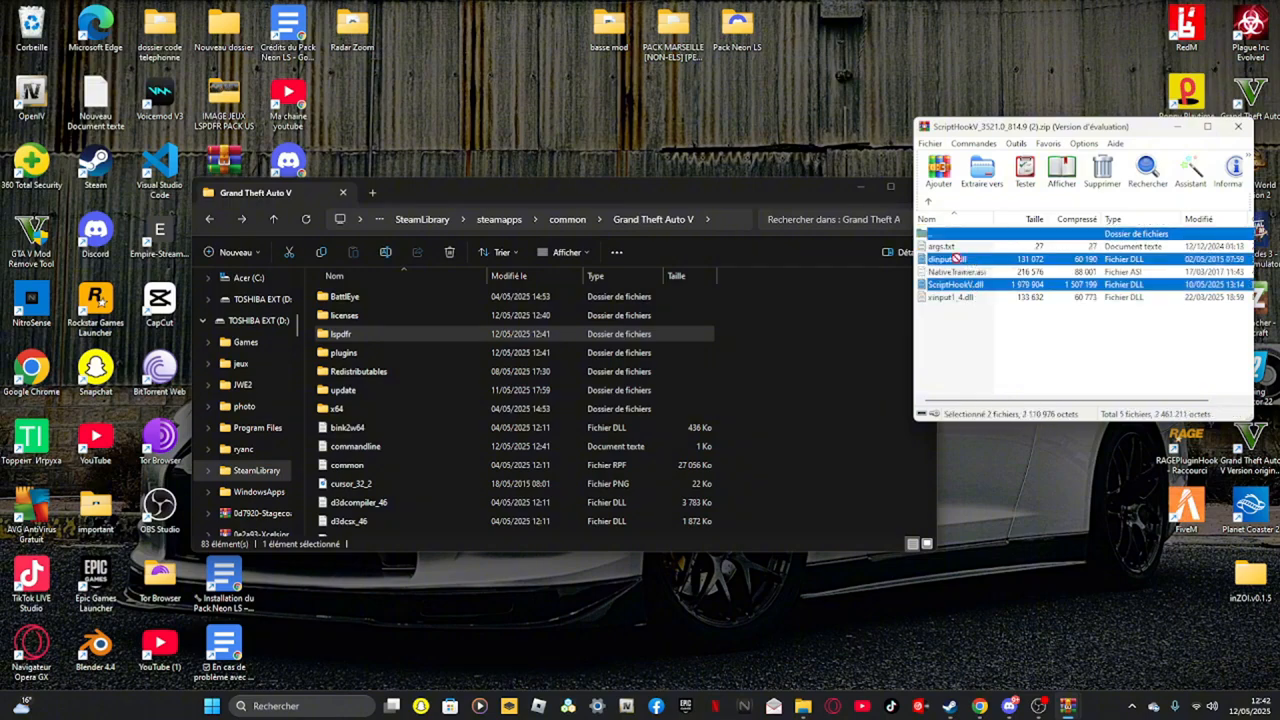
left_click_drag(811, 336, 746, 355)
left_click(878, 402)
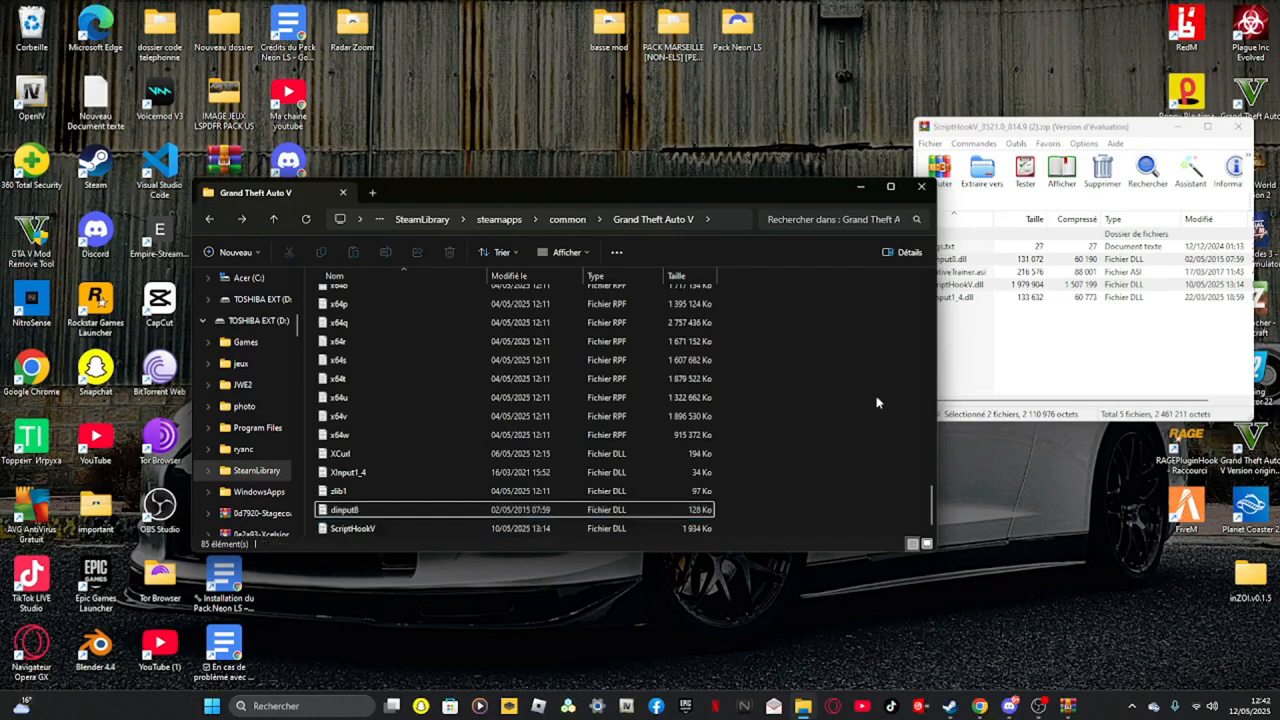
left_click(1177, 127)
Download the ScriptHookVDotNet-v3.7.0-nightly.24 zip from its GitHub releases page
left_click(980, 706)
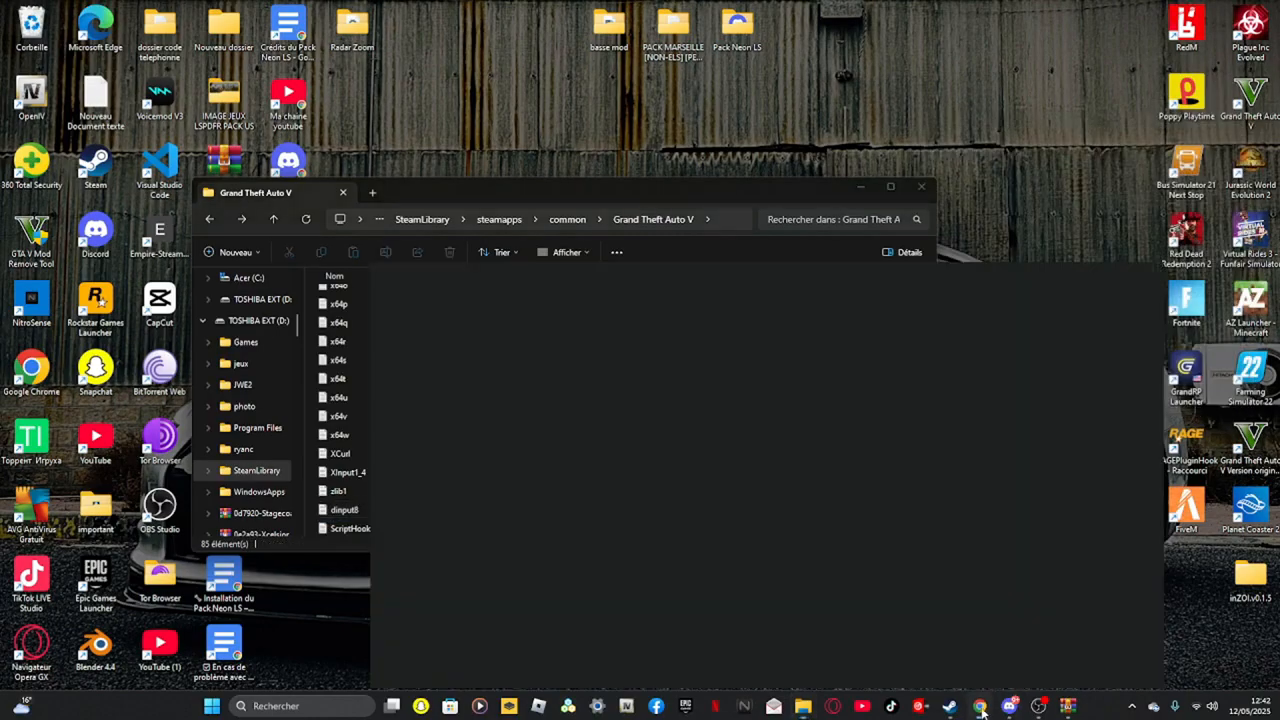
left_click(661, 14)
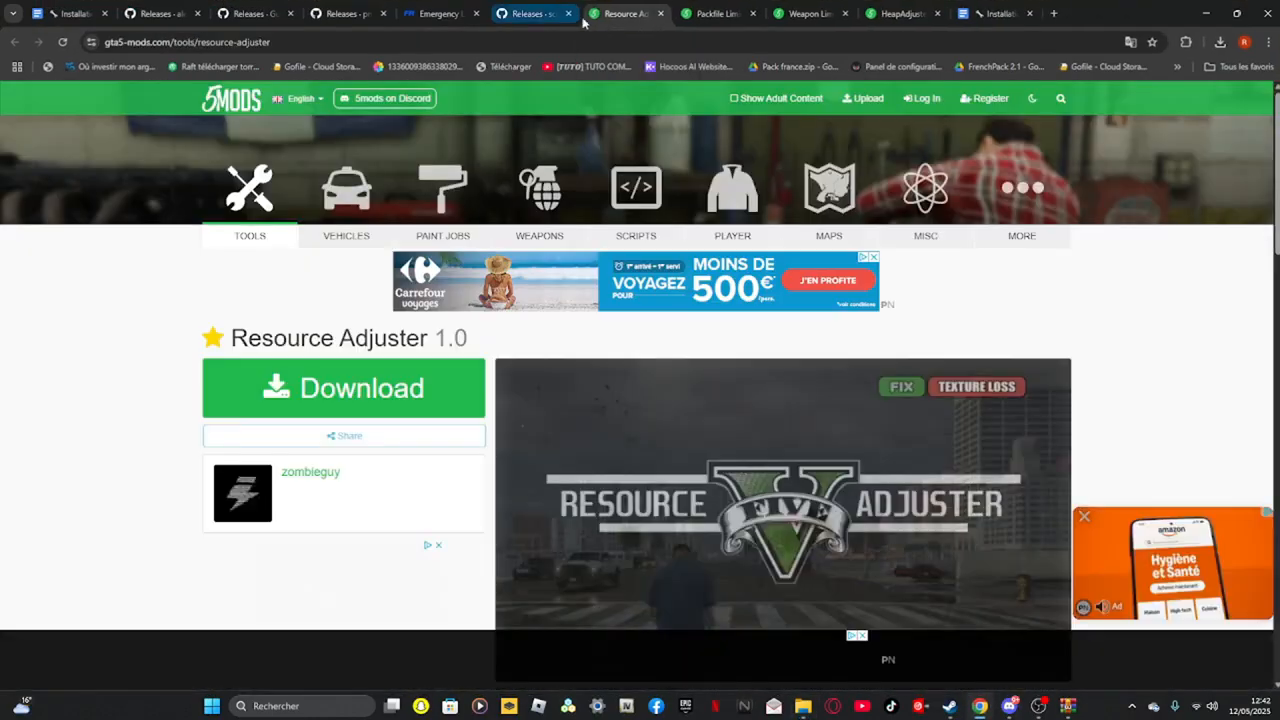
left_click(528, 9)
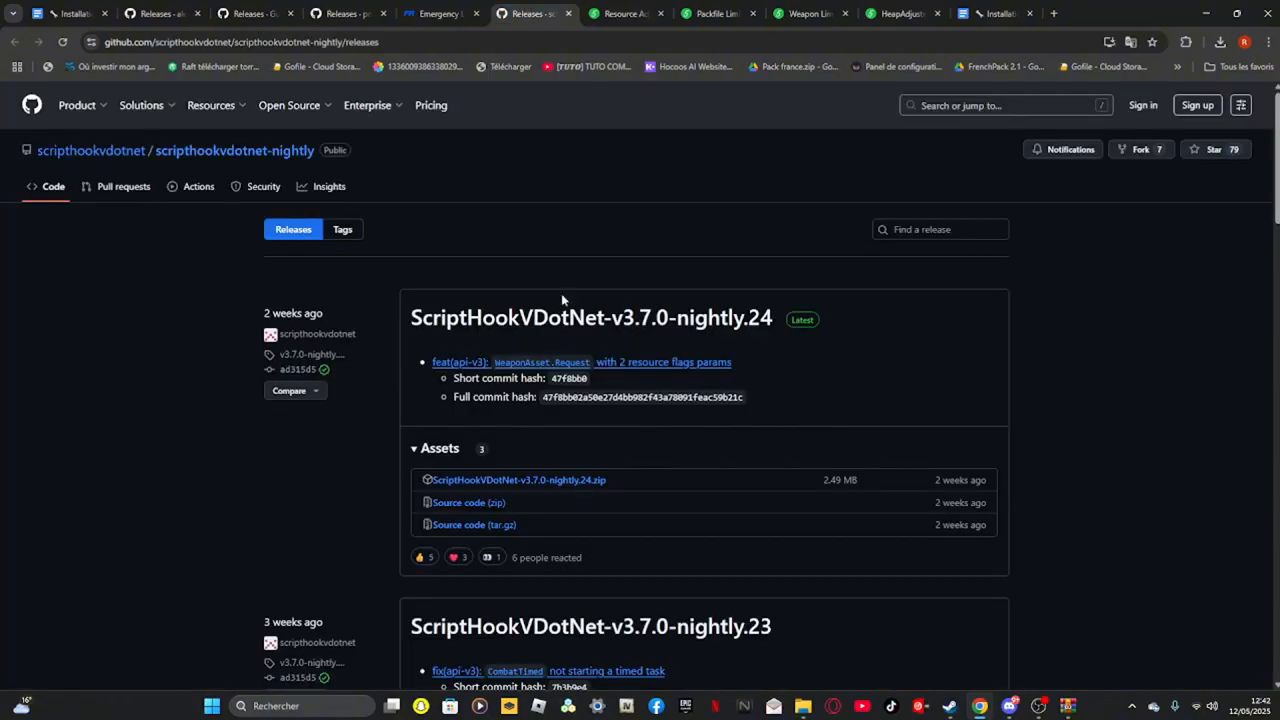
left_click(537, 482)
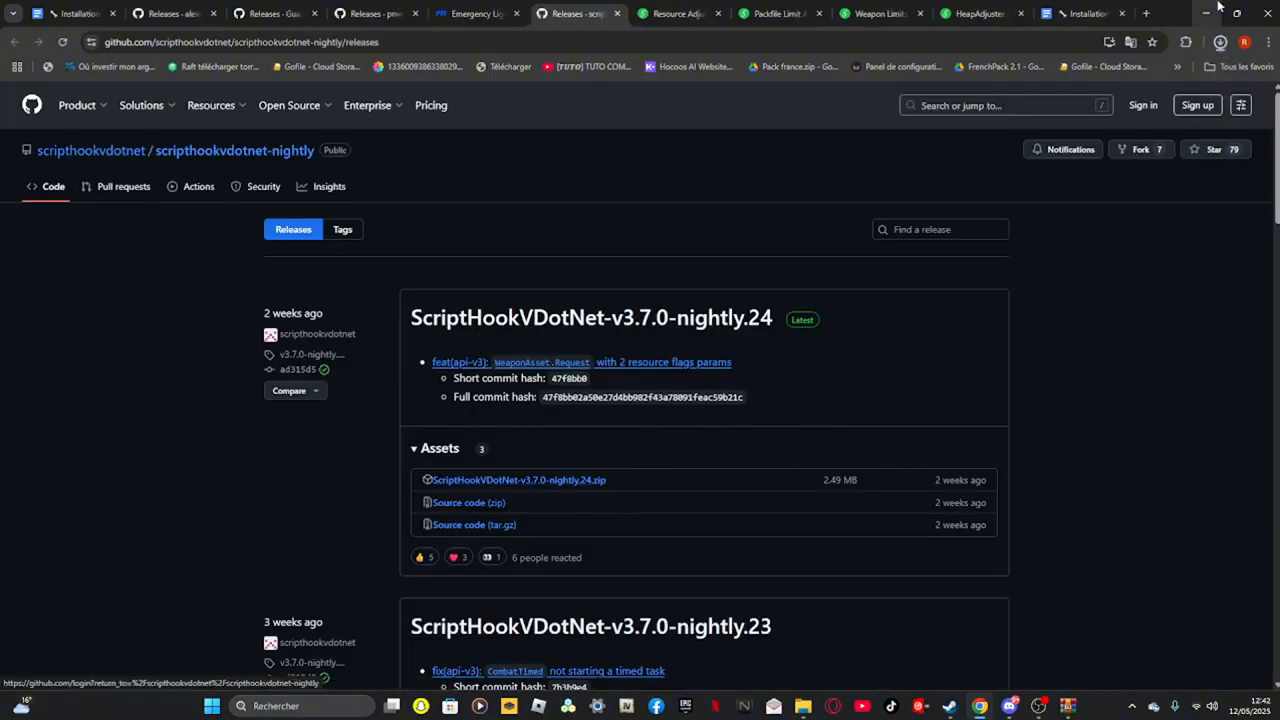
Open the downloaded ScriptHookVDotNet archive from the download history
left_click(1220, 43)
left_click(1207, 14)
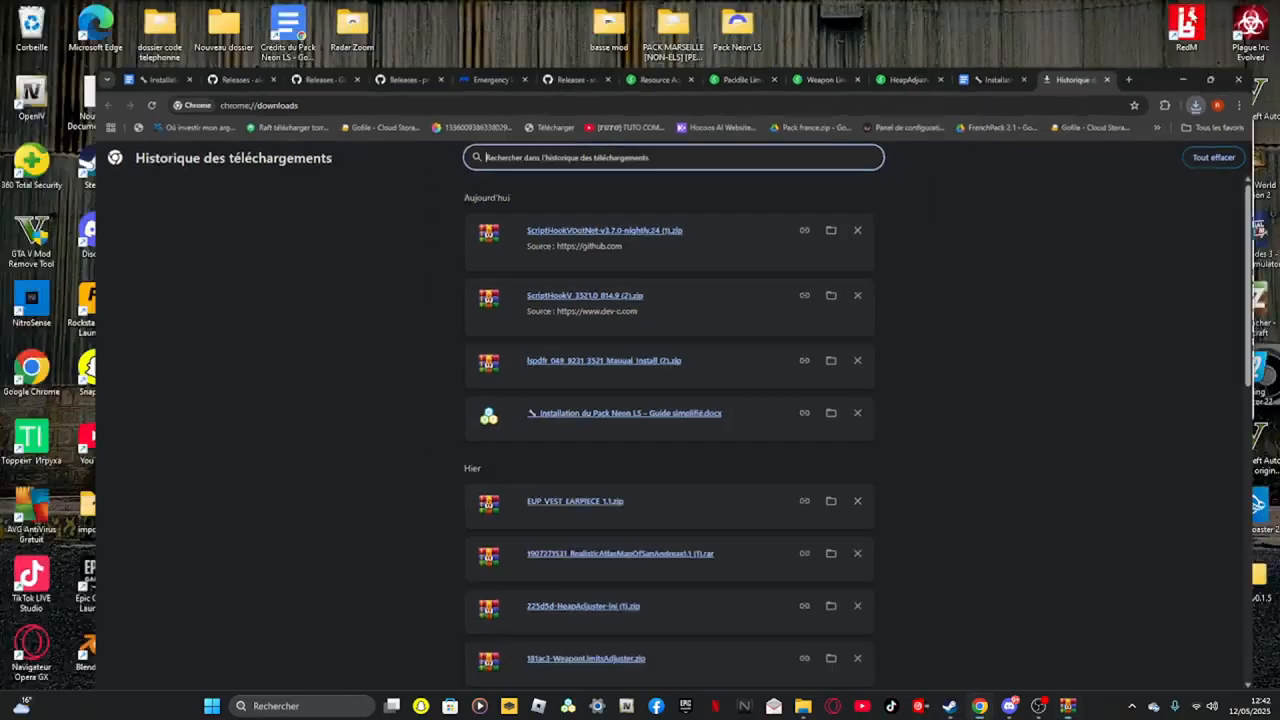
left_click_drag(985, 390, 990, 292)
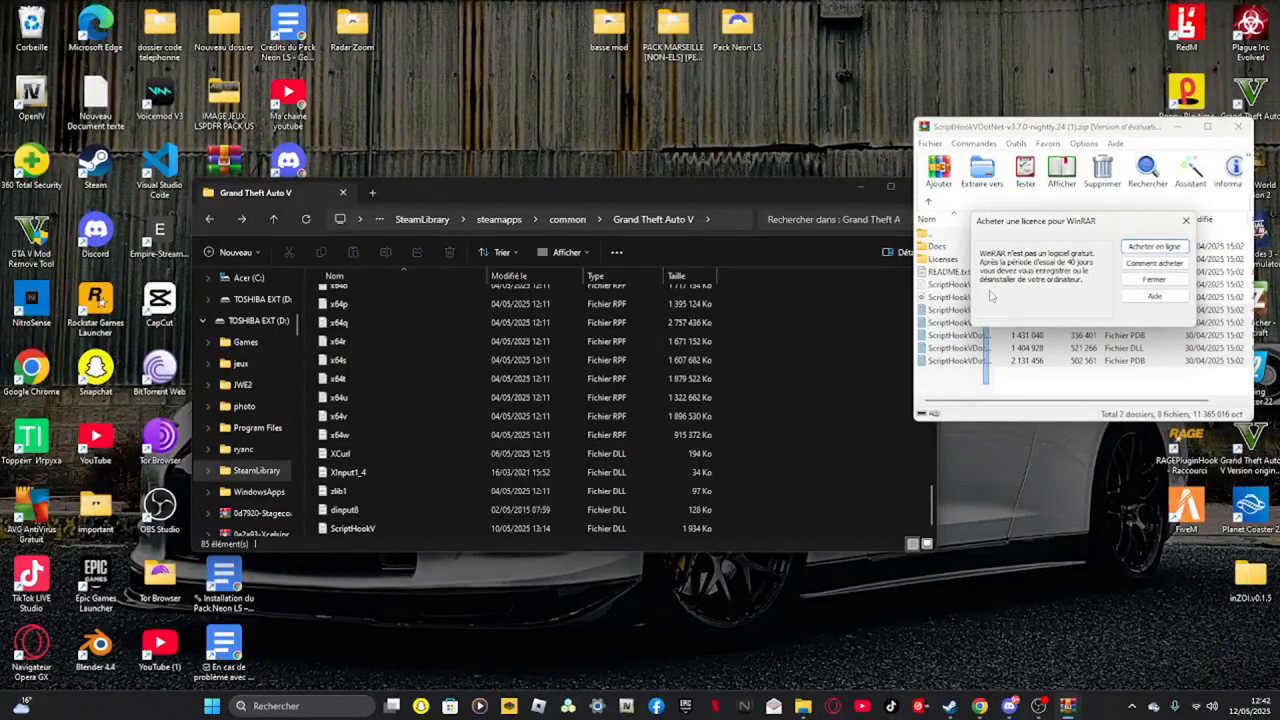
left_click(1186, 221)
Copy all seven ScriptHookVDotNet files from the archive into the Grand Theft Auto V root folder
left_click_drag(968, 390, 1001, 303)
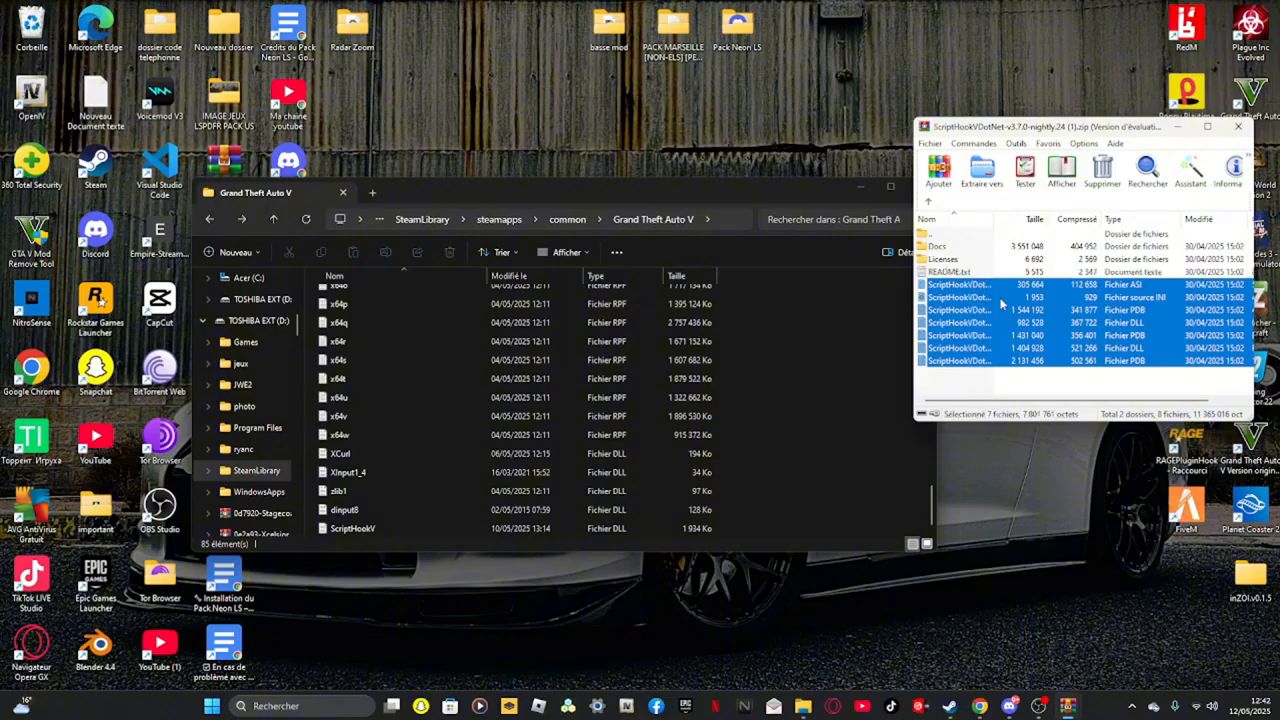
left_click_drag(855, 381, 850, 385)
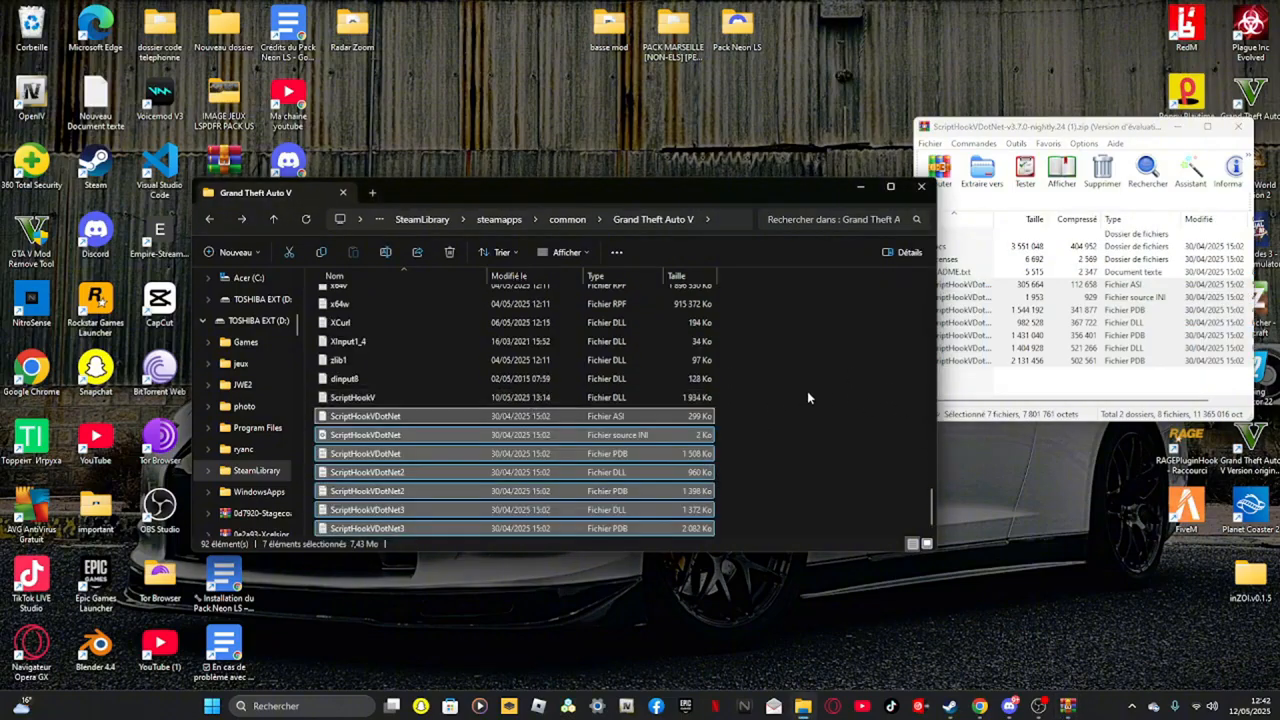
left_click(1238, 127)
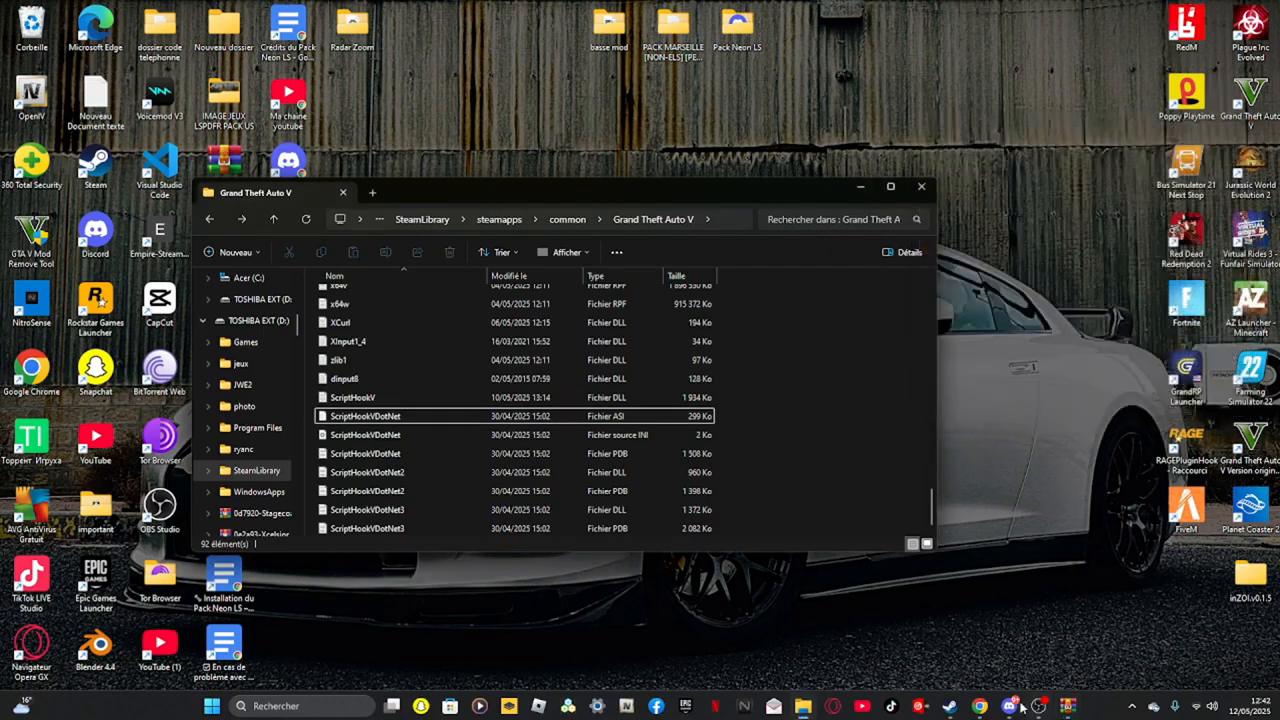
Return to the browser, switch to the RAGENativeUI releases tab and open the downloaded RAGENativeUI (2).zip from the download history
left_click(981, 706)
left_click(550, 14)
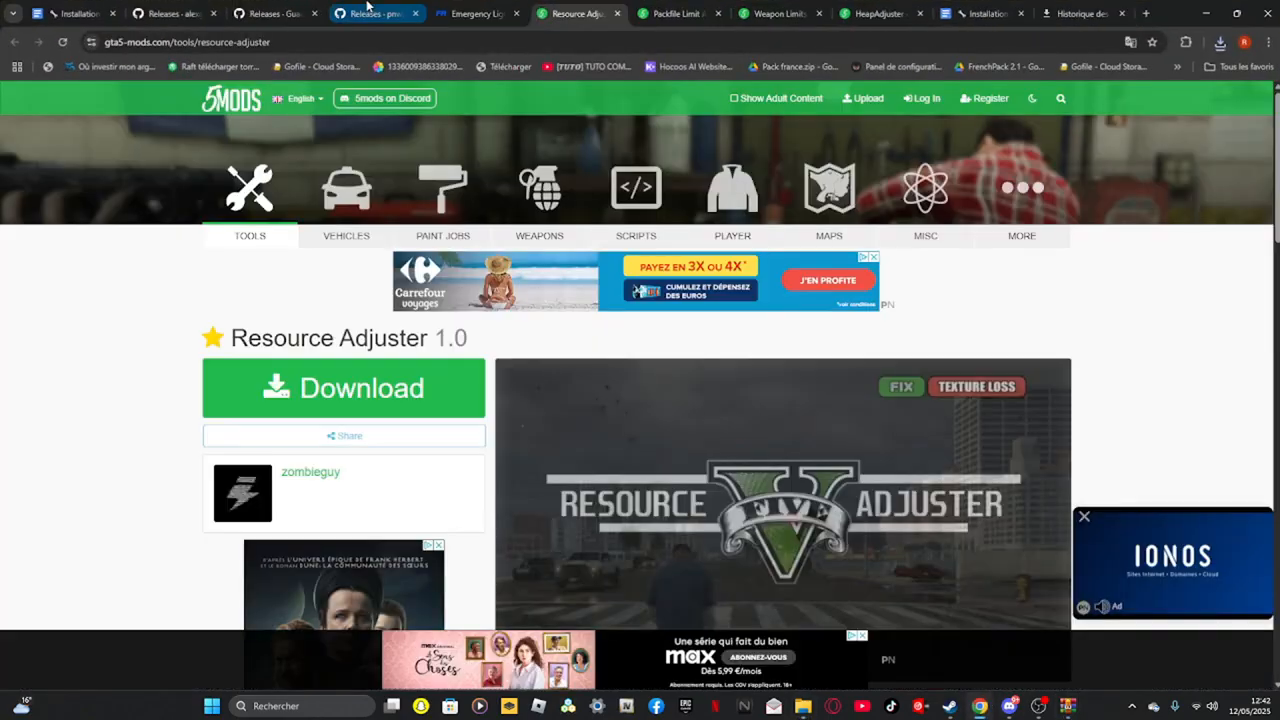
left_click(367, 10)
left_click(265, 10)
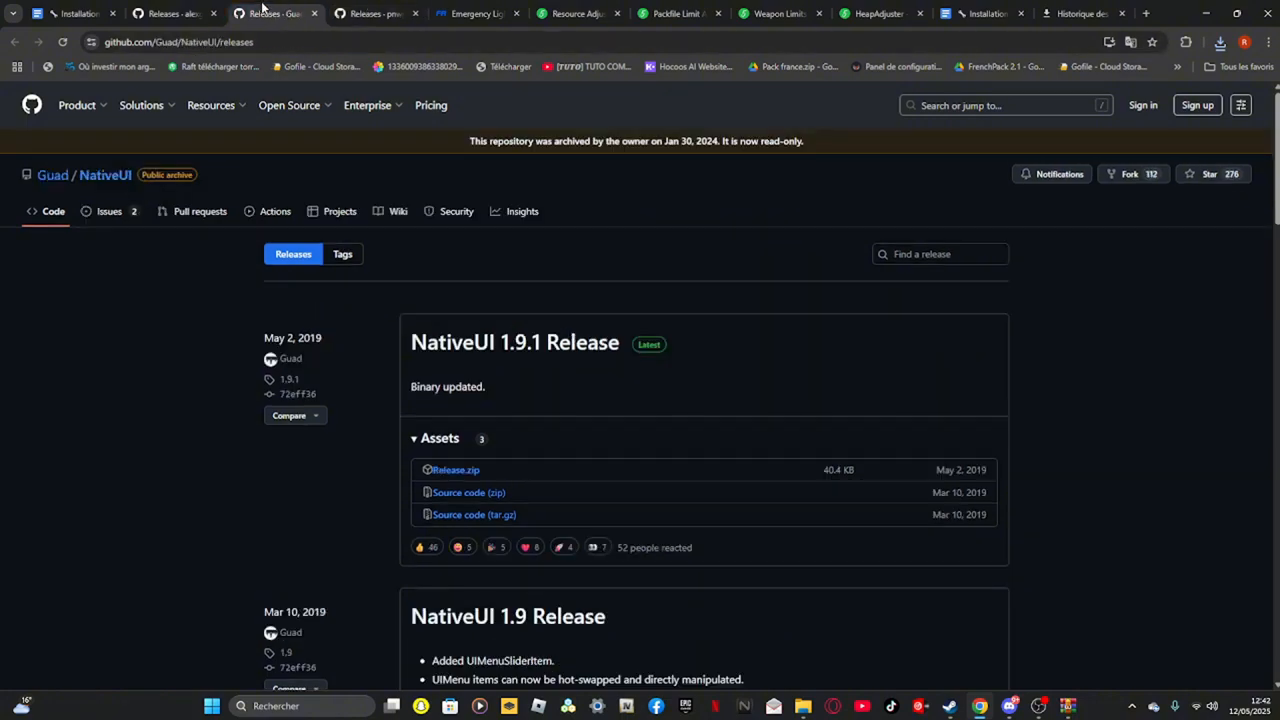
left_click(191, 8)
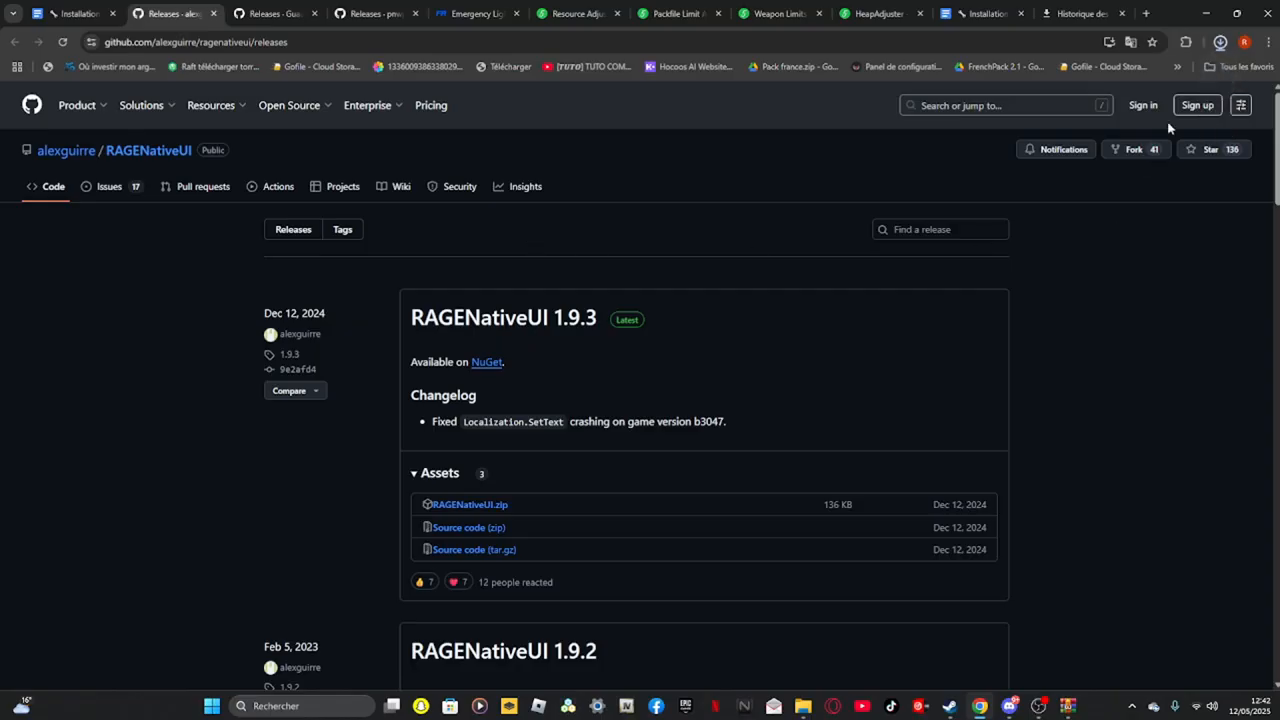
left_click(1220, 44)
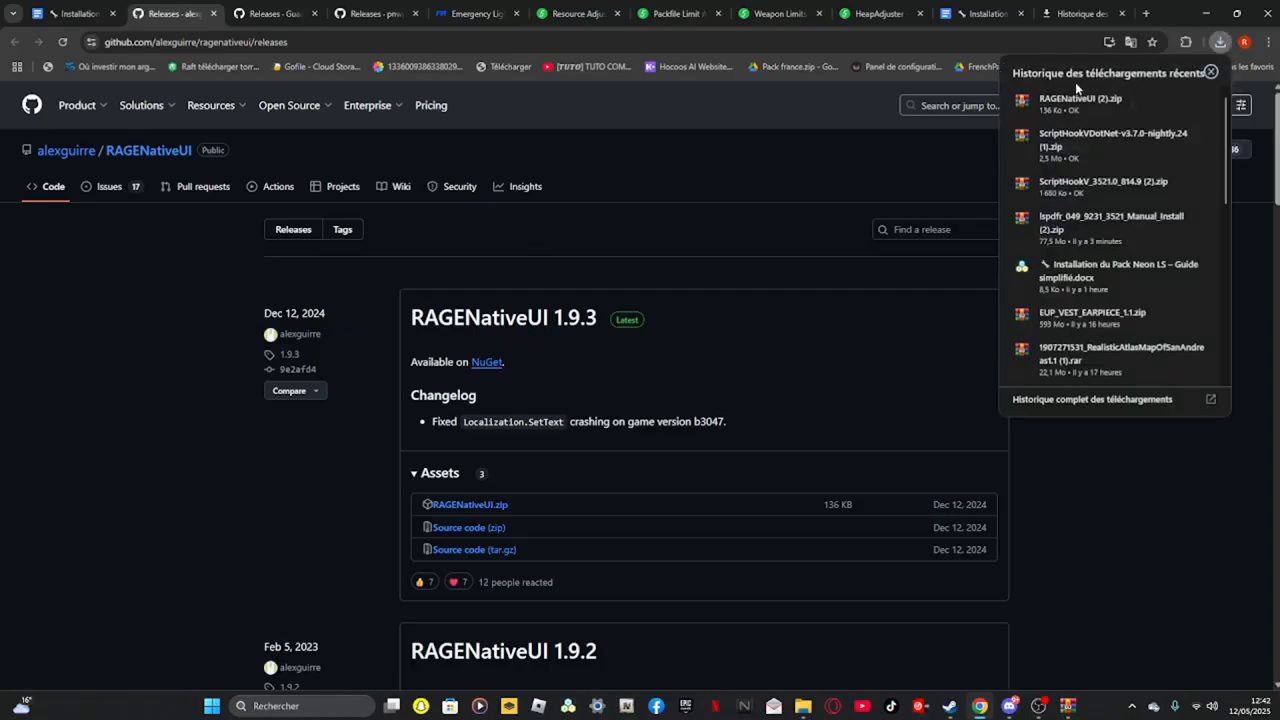
left_click(1078, 100)
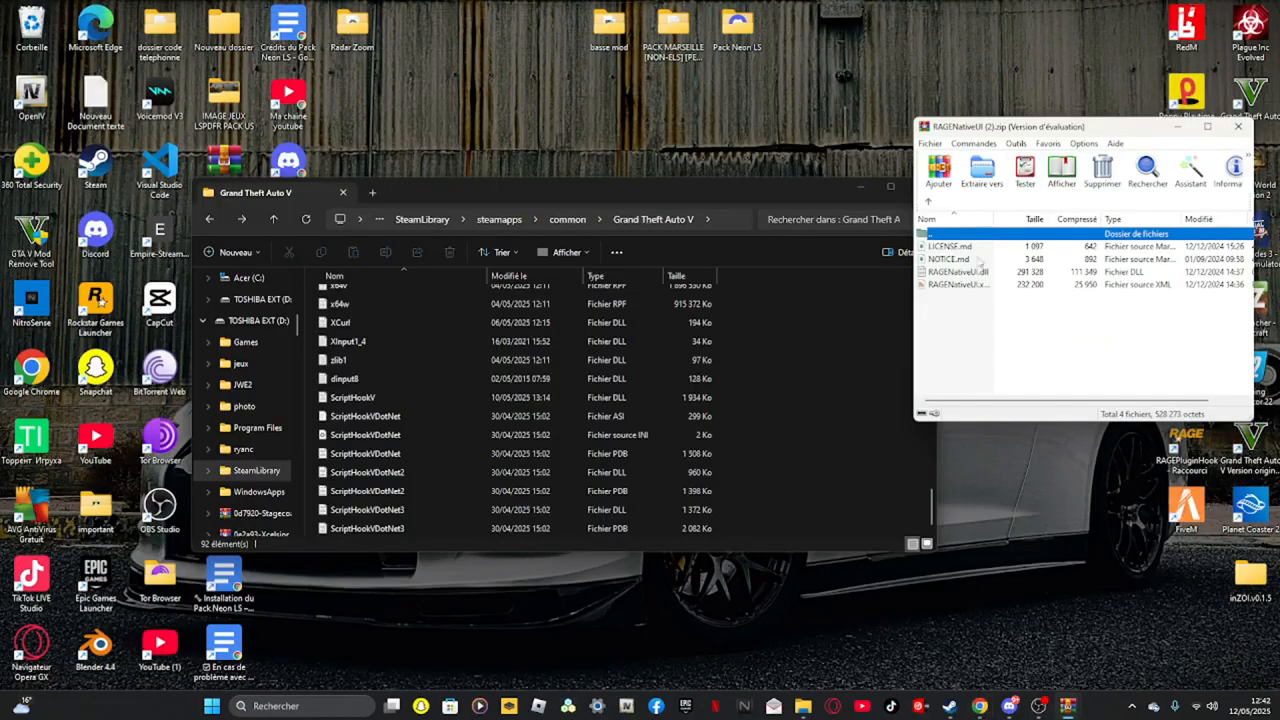
Copy RAGENativeUI.dll and RAGENativeUI.xml from the archive into the Grand Theft Auto V root folder, then close the archive
left_click(982, 284)
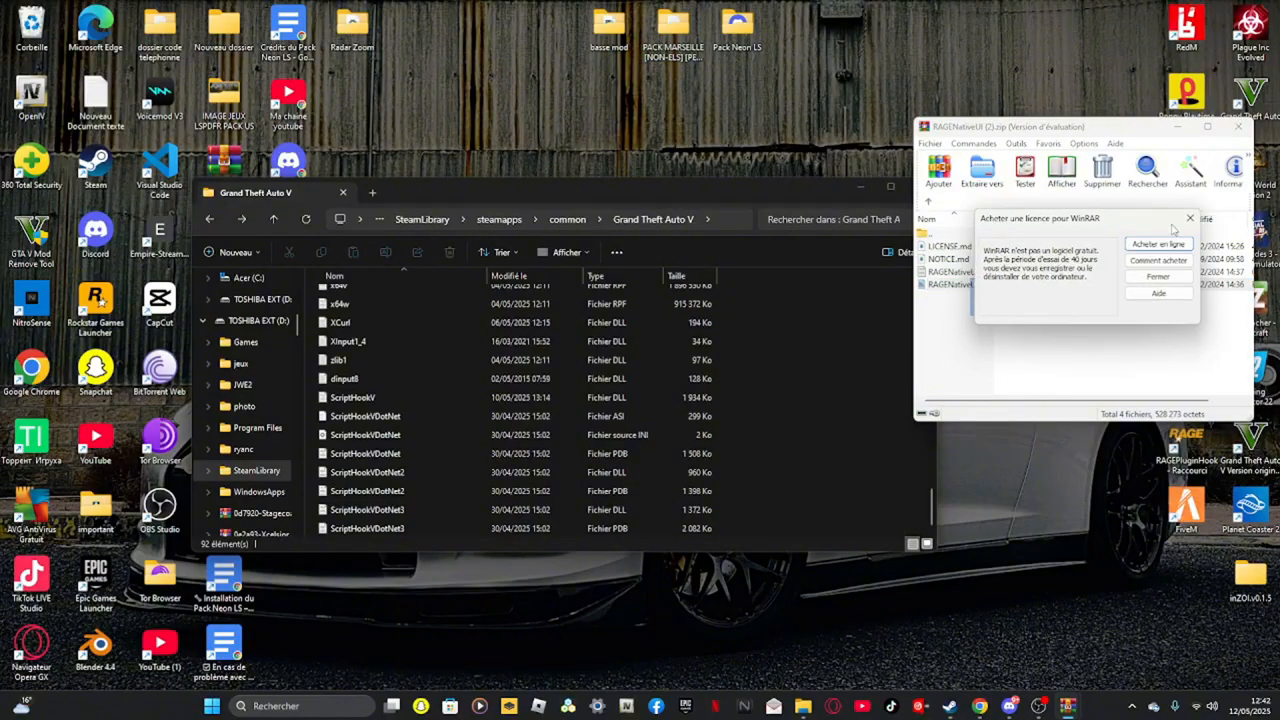
left_click(1186, 220)
left_click(1011, 276, "shift")
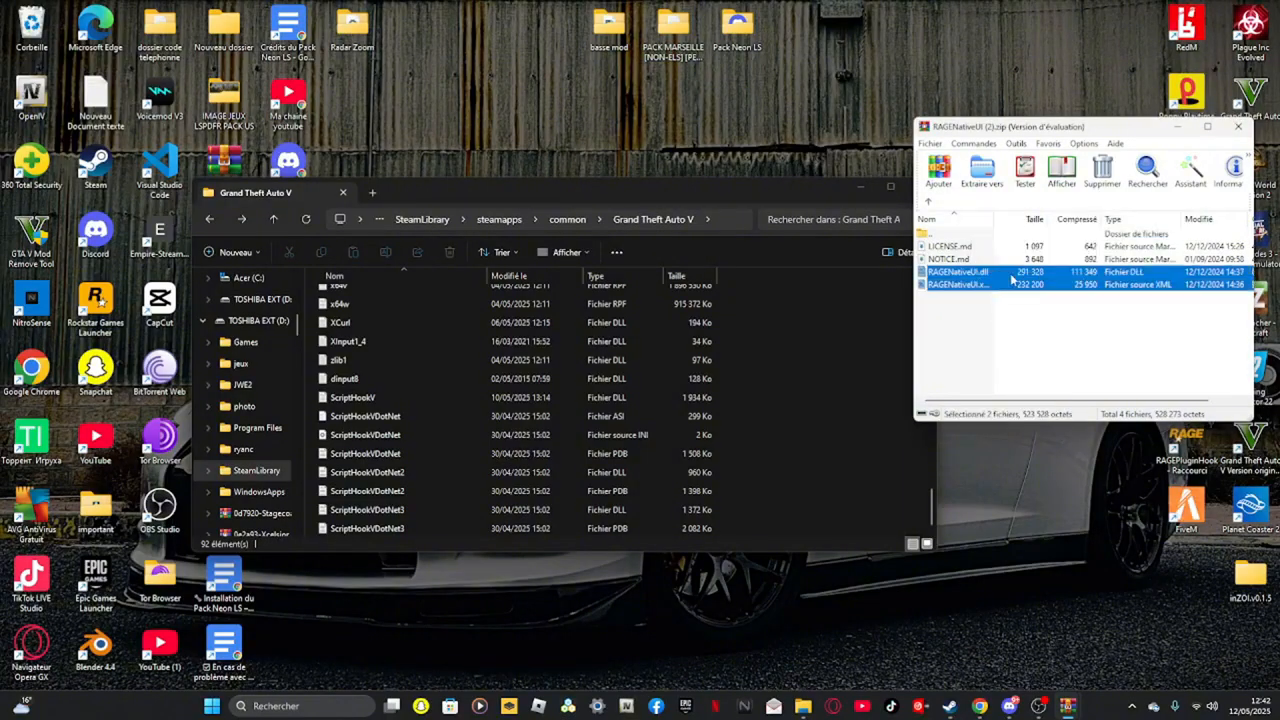
left_click_drag(1005, 277, 801, 362)
left_click(741, 440)
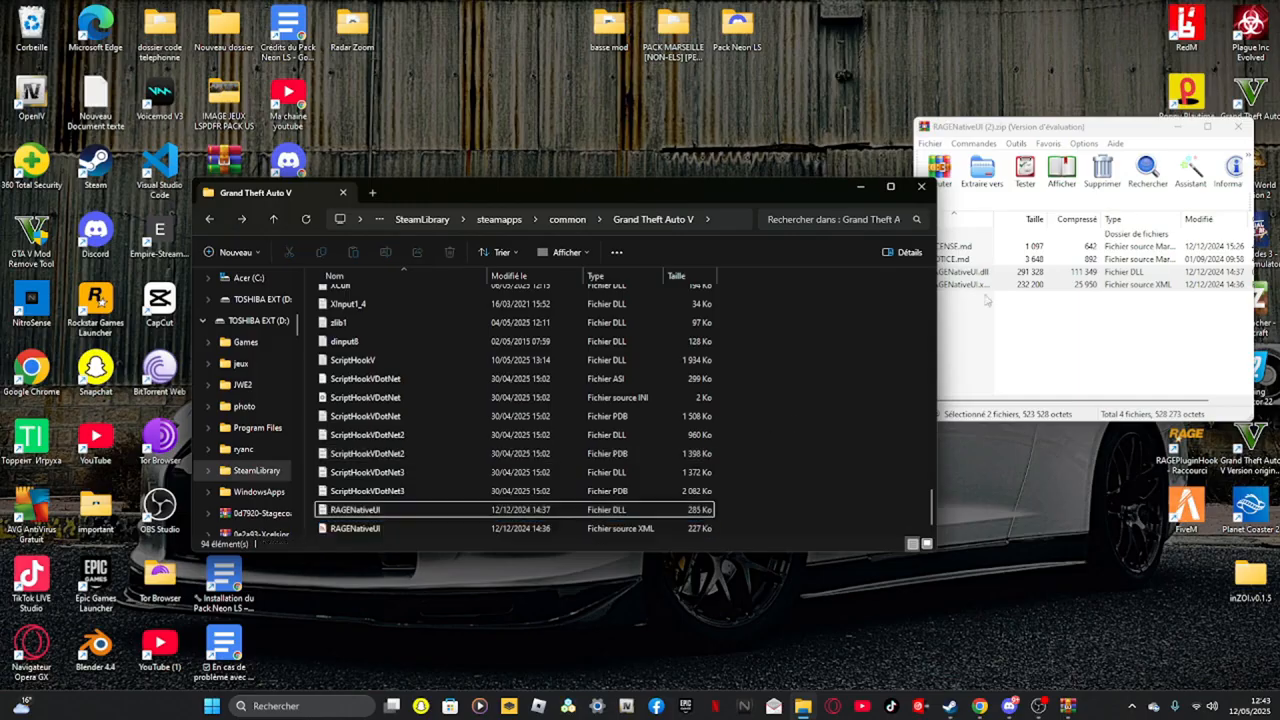
left_click(1240, 126)
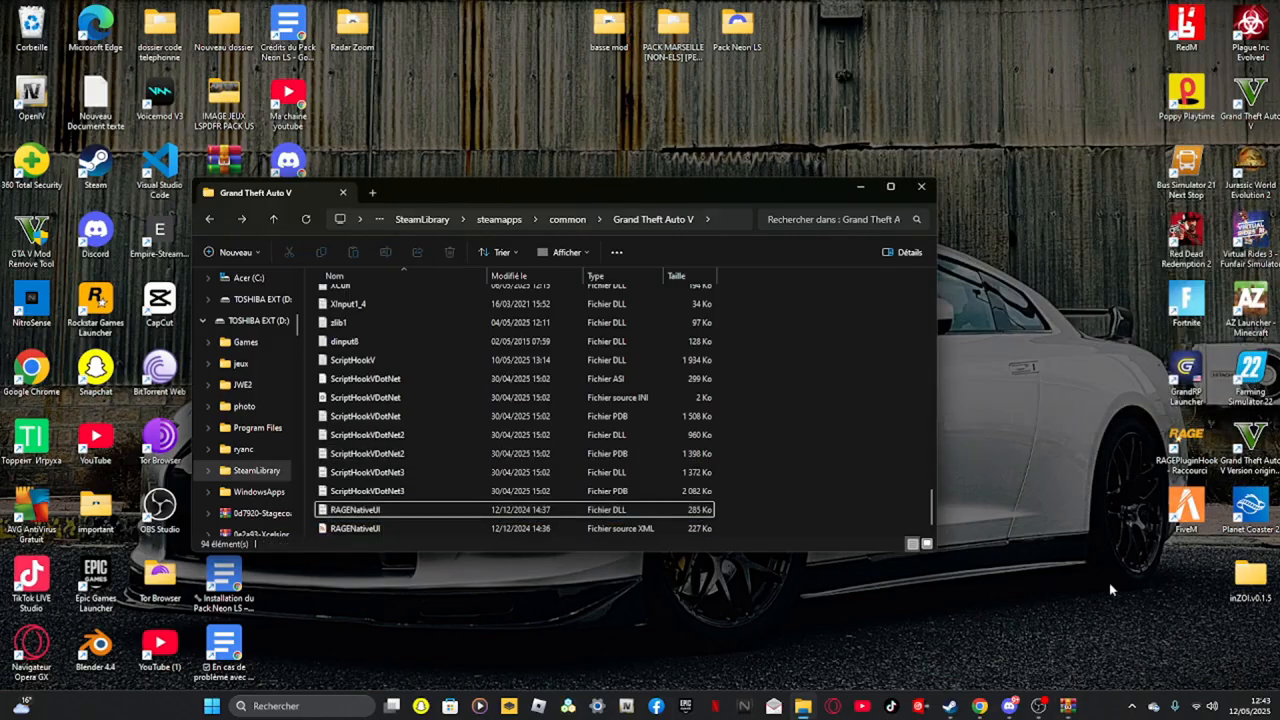
Close the RAGENativeUI tab and download Resource Adjuster 1.0 from its gta5-mods page
left_click(920, 707)
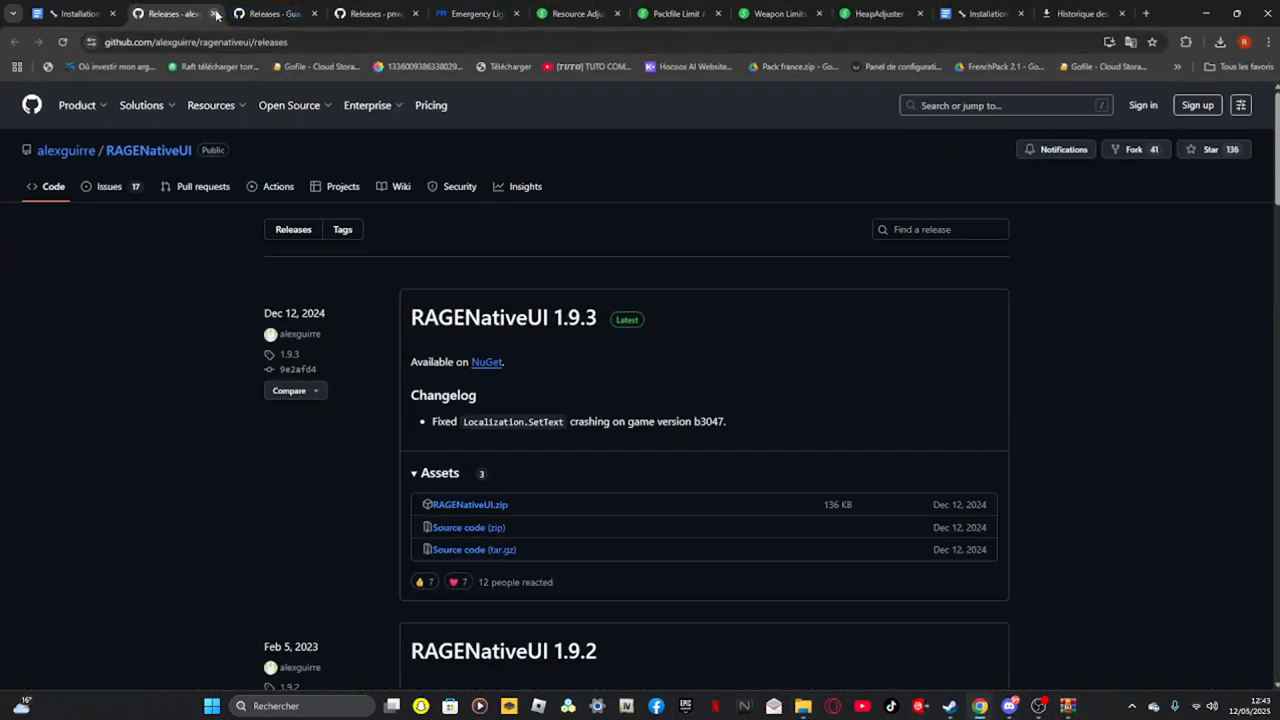
left_click(215, 13)
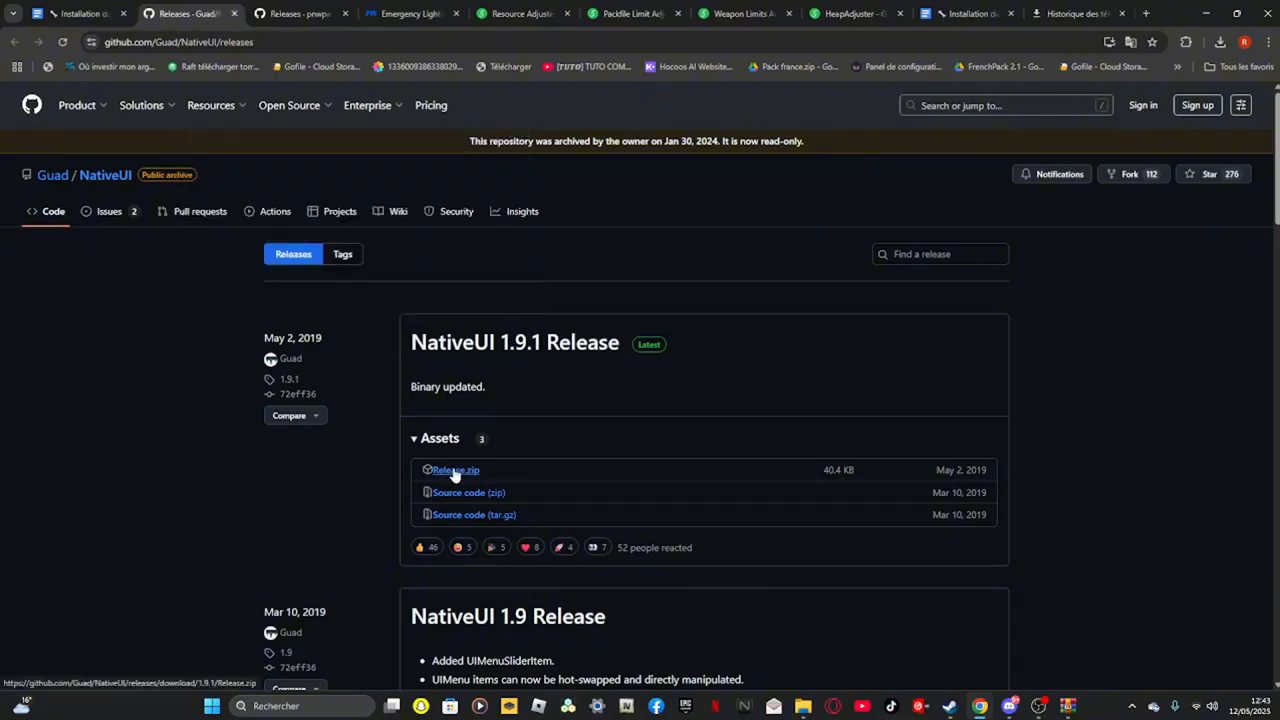
left_click(328, 6)
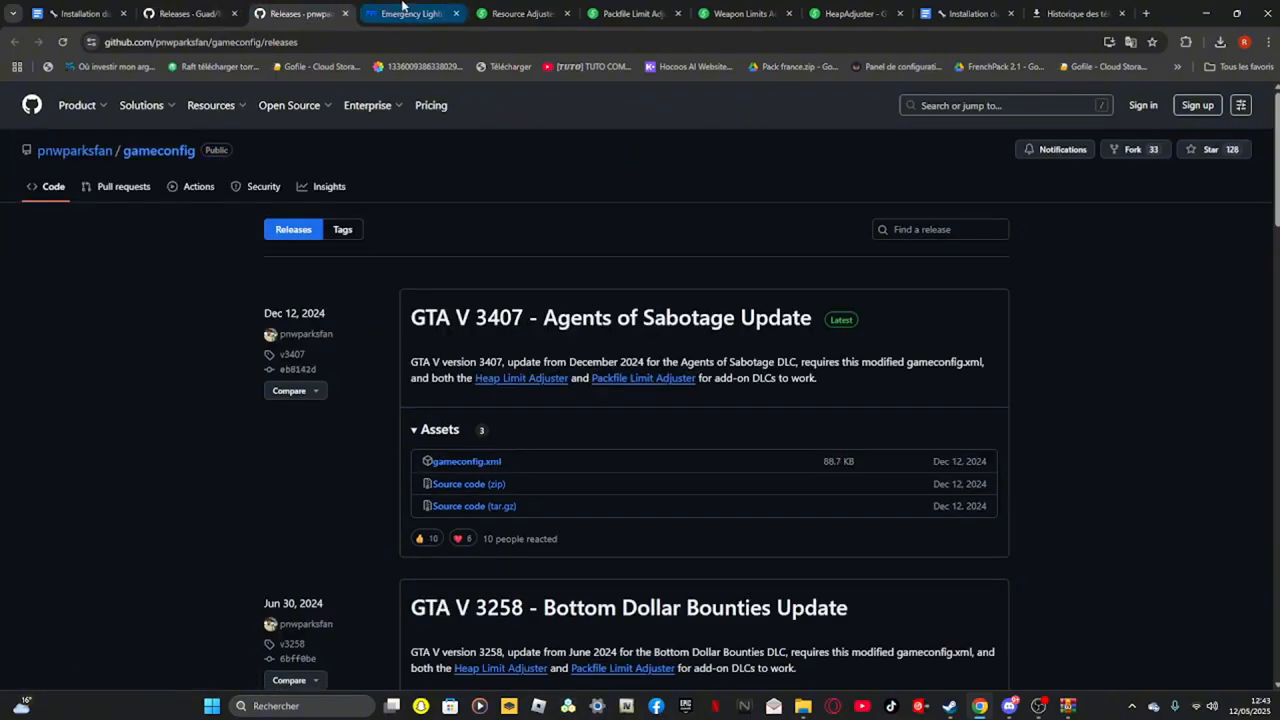
left_click(401, 6)
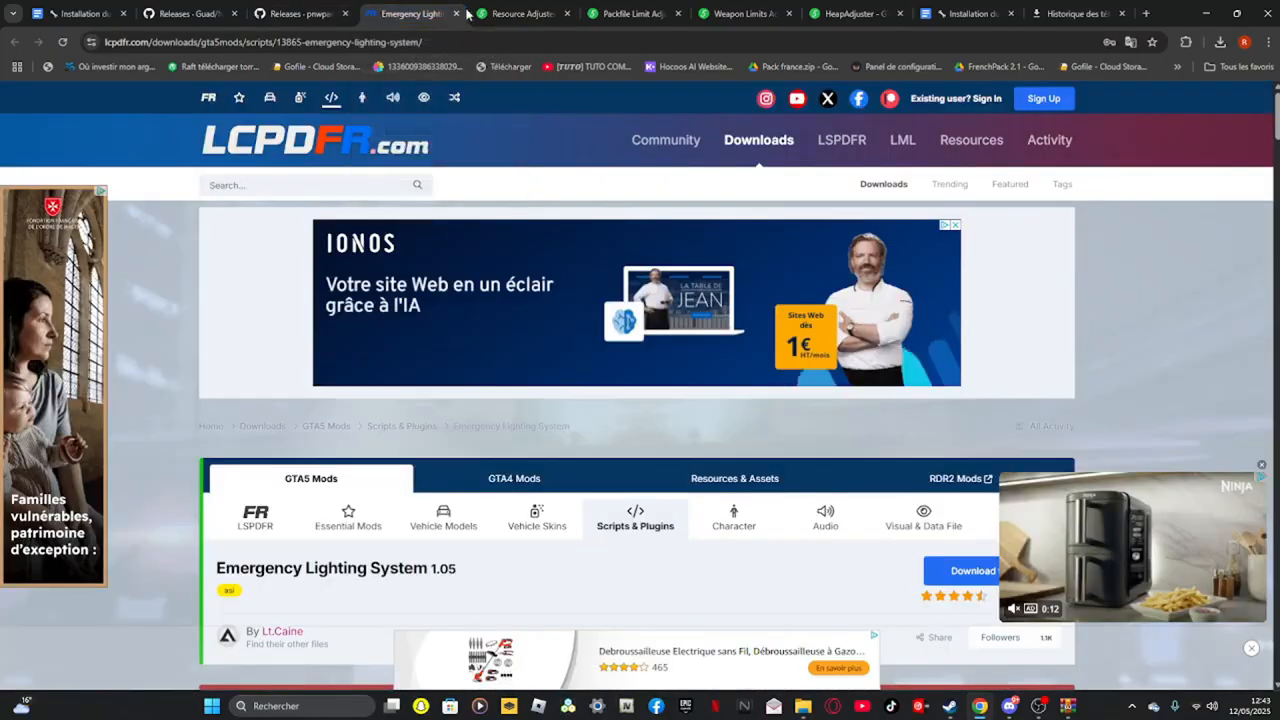
left_click(553, 13)
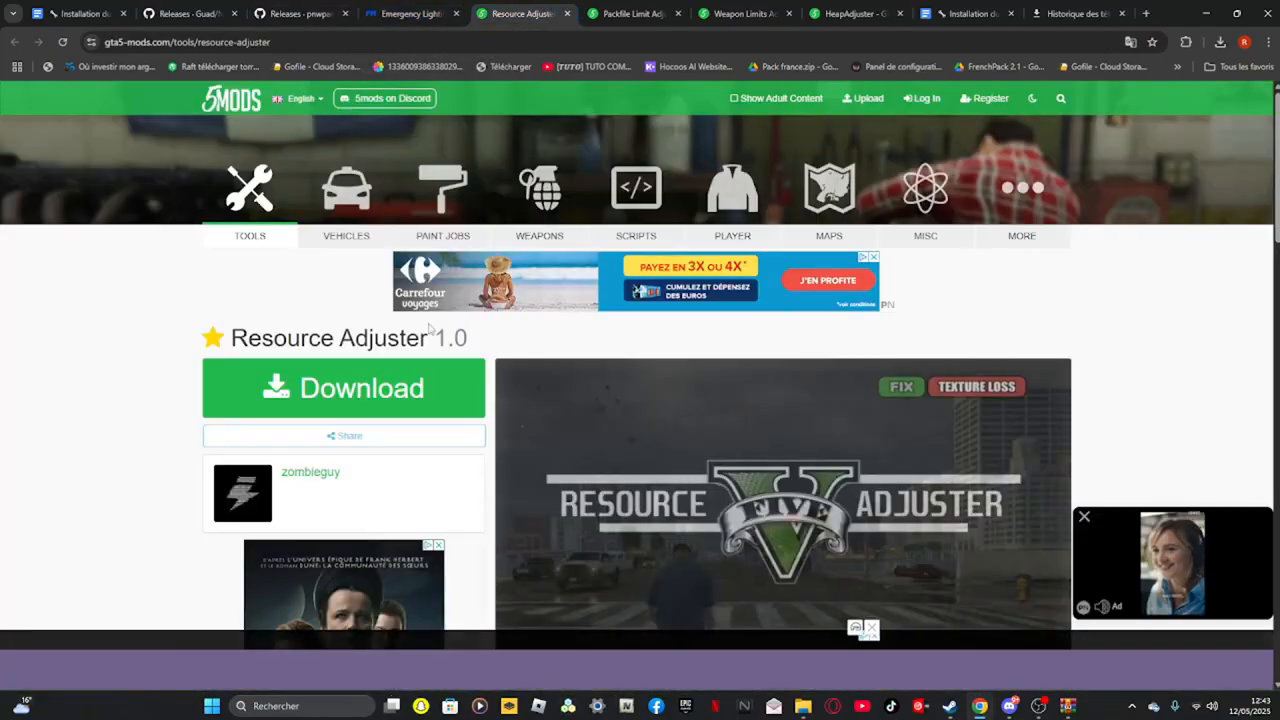
left_click(344, 390)
left_click(725, 388)
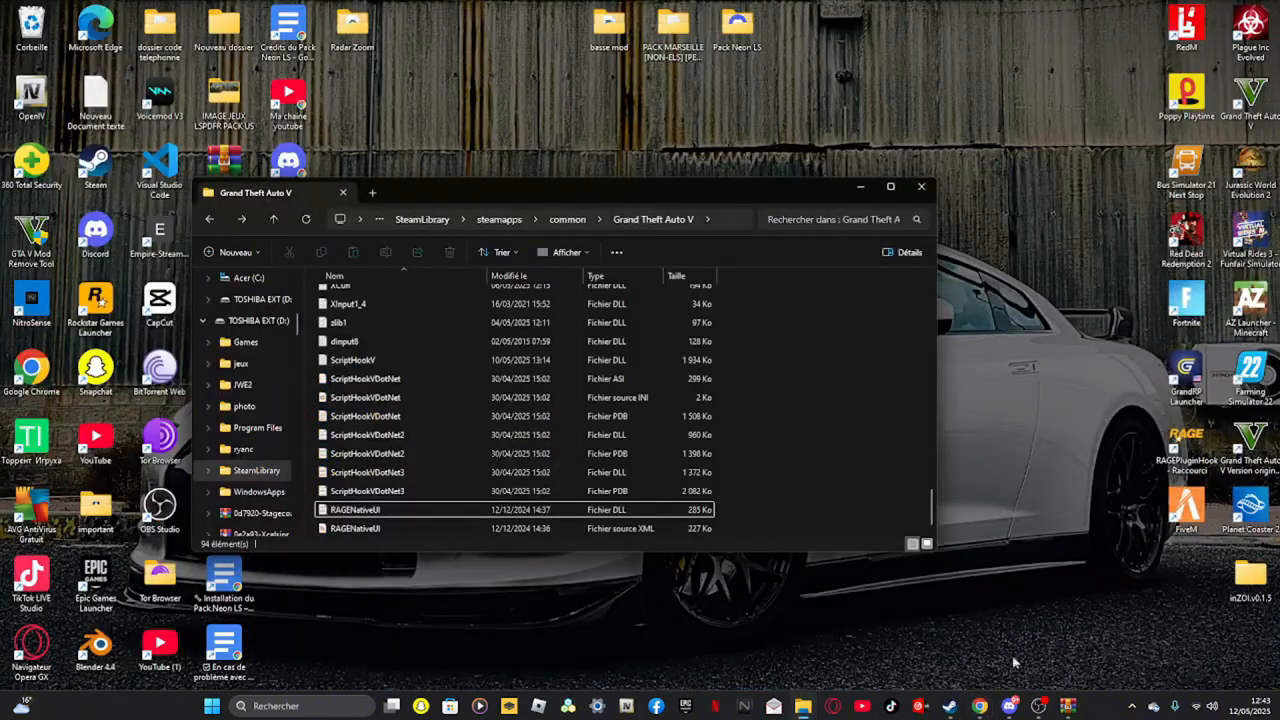
Open the downloaded 8167ab-GTAV.ResourceAdjuster archive from the browser's download history
left_click(979, 706)
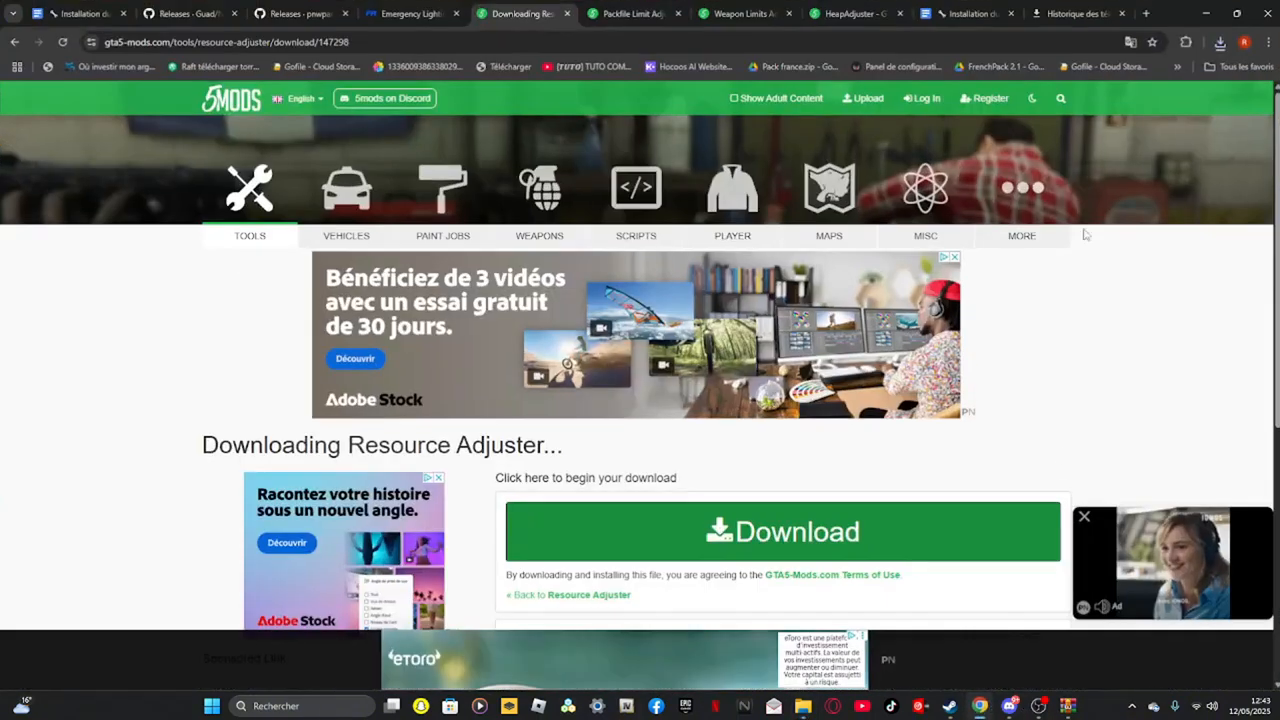
left_click(1220, 42)
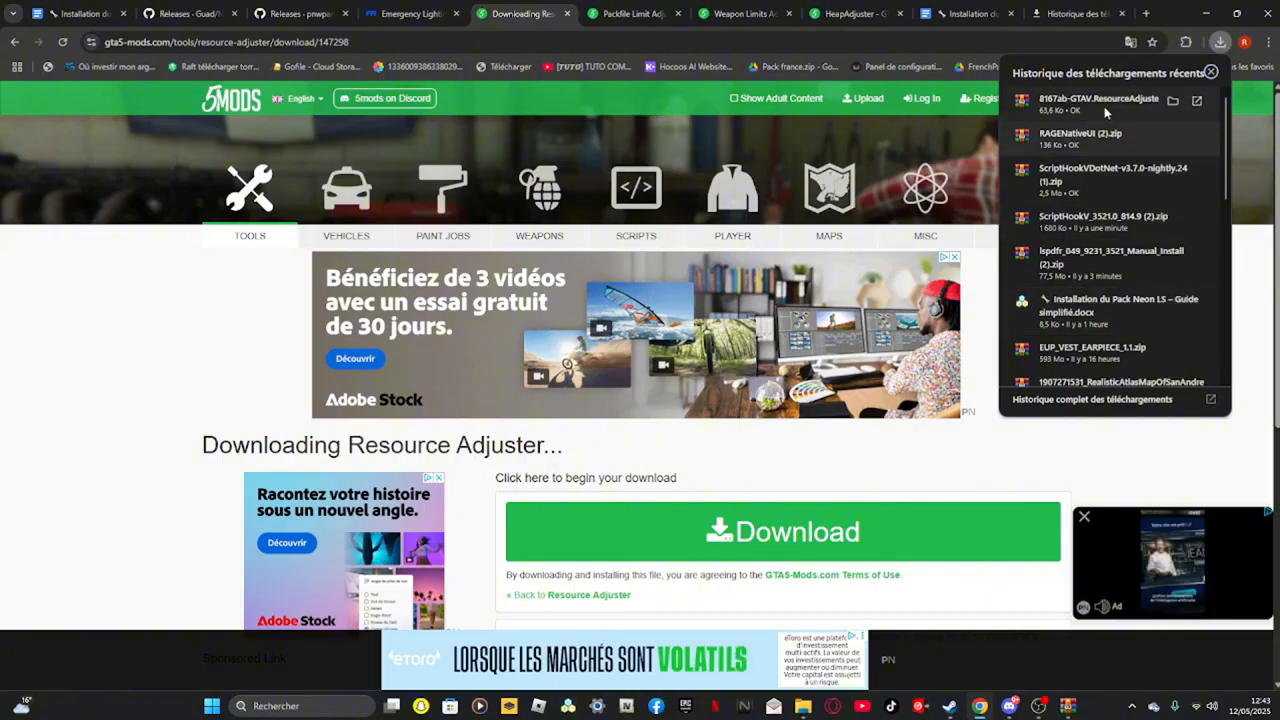
left_click(1105, 110)
Copy GTAV.ResourceAdjuster.asi and ResourceAdjuster.ini from the archive's folder into the Grand Theft Auto V root folder, then close the archive
left_click(1205, 13)
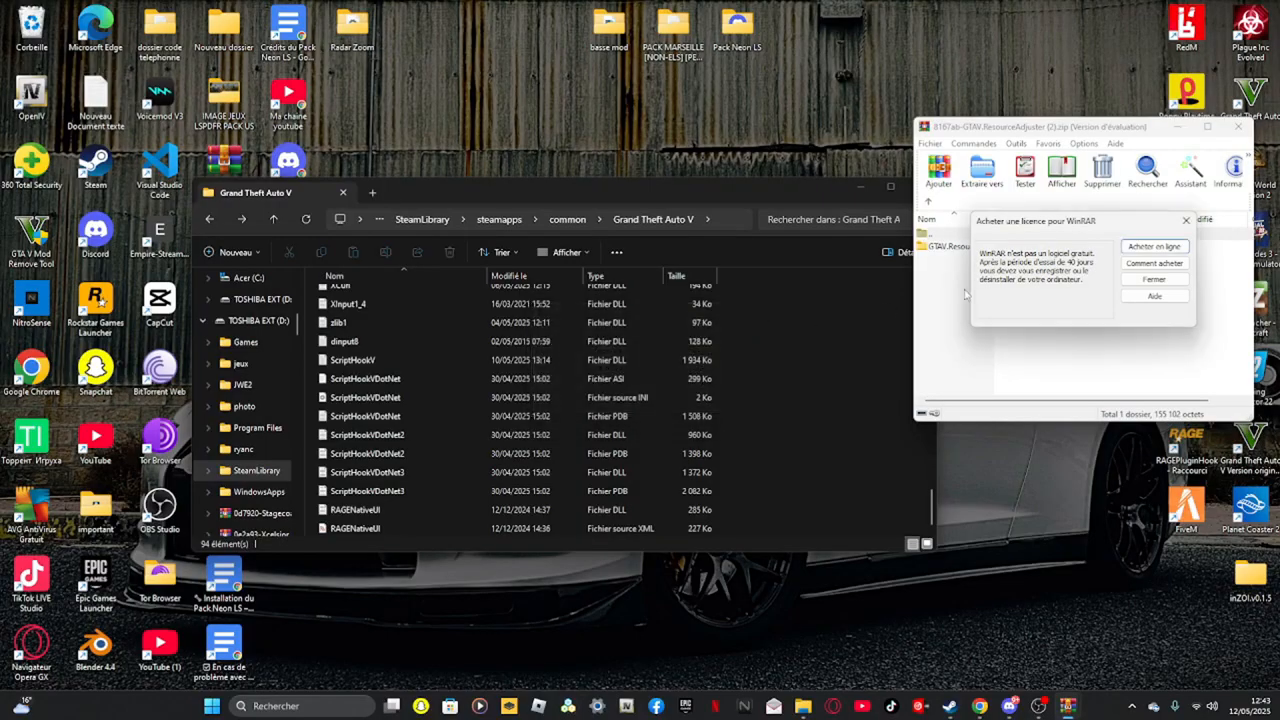
left_click(1187, 221)
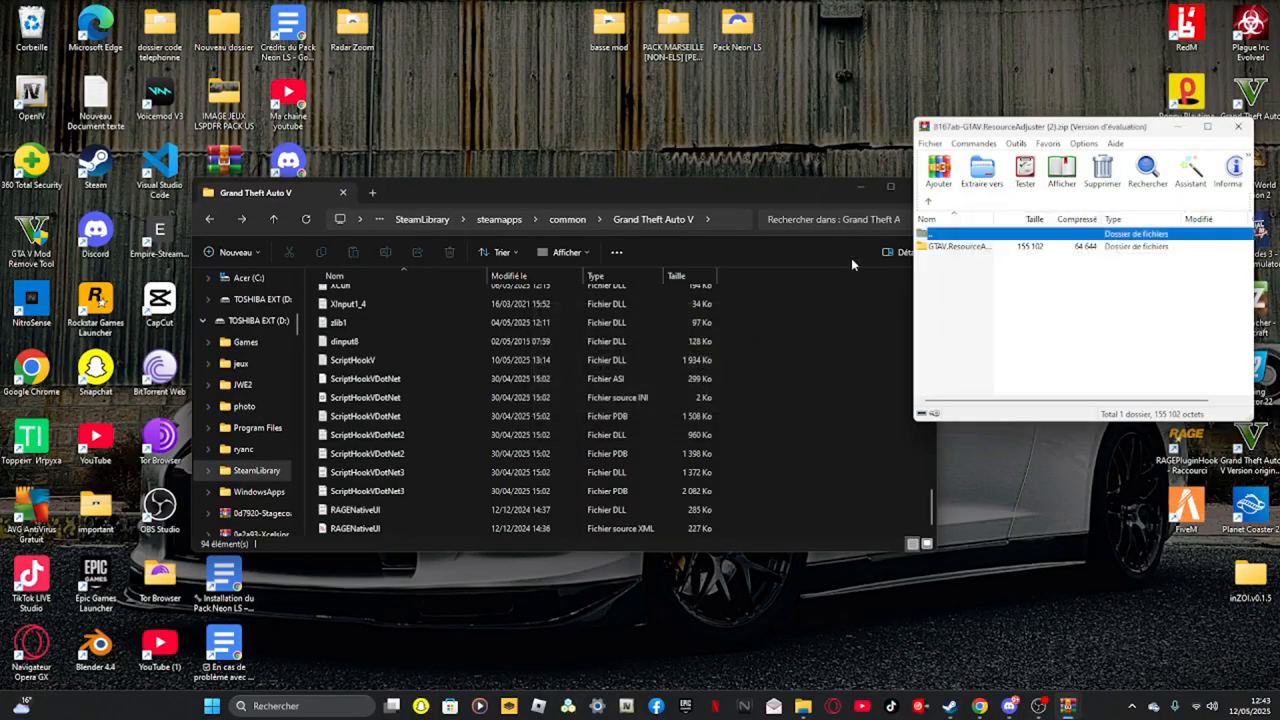
double_click(952, 247)
left_click(969, 248)
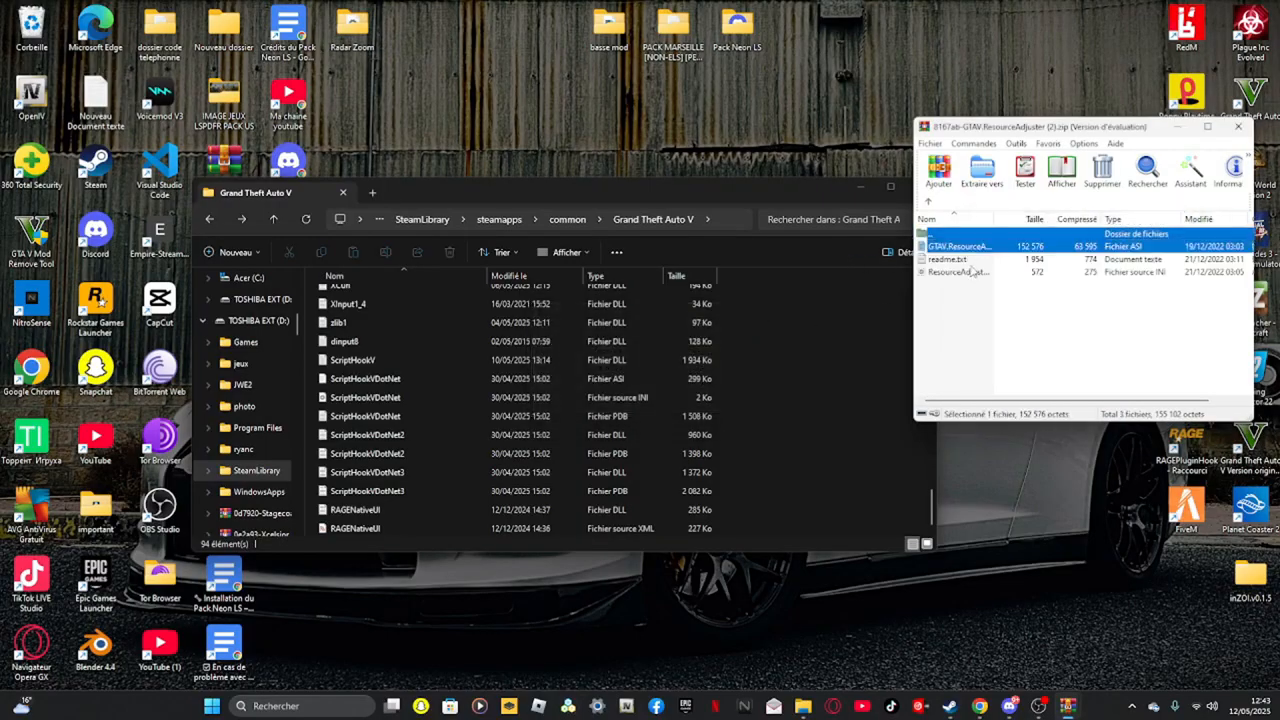
left_click(971, 272, "ctrl")
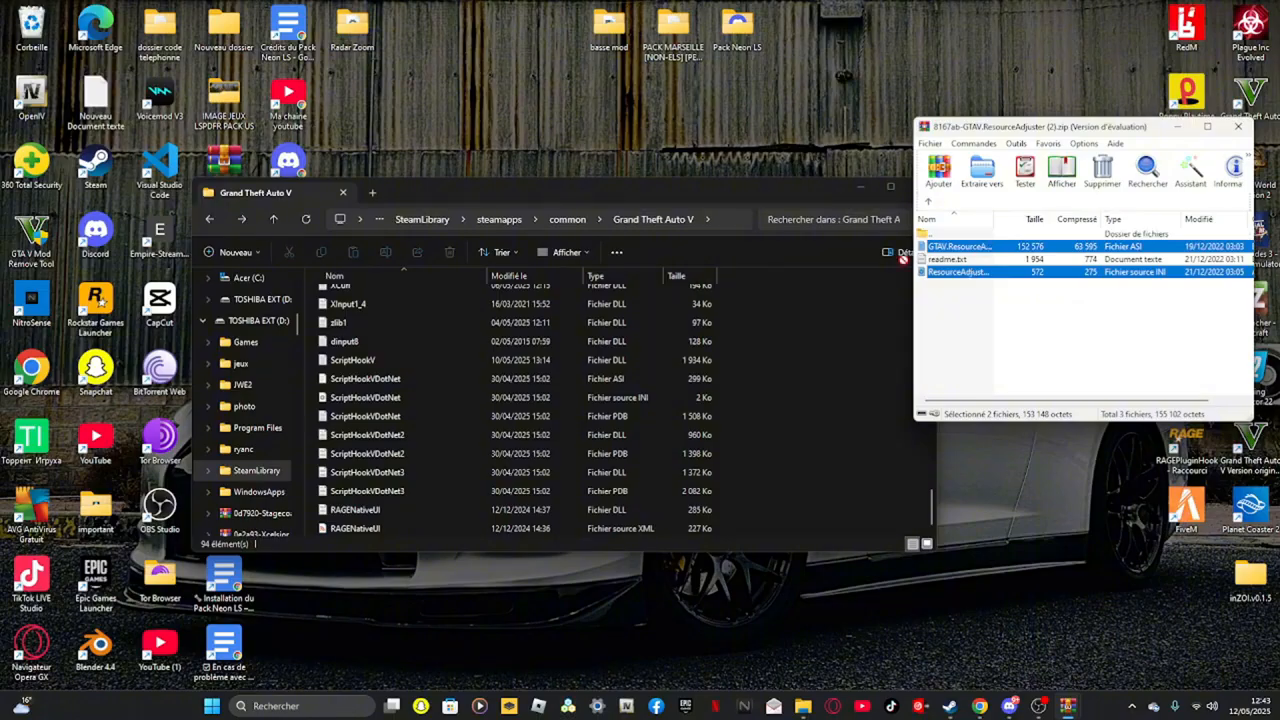
left_click_drag(800, 373, 800, 373)
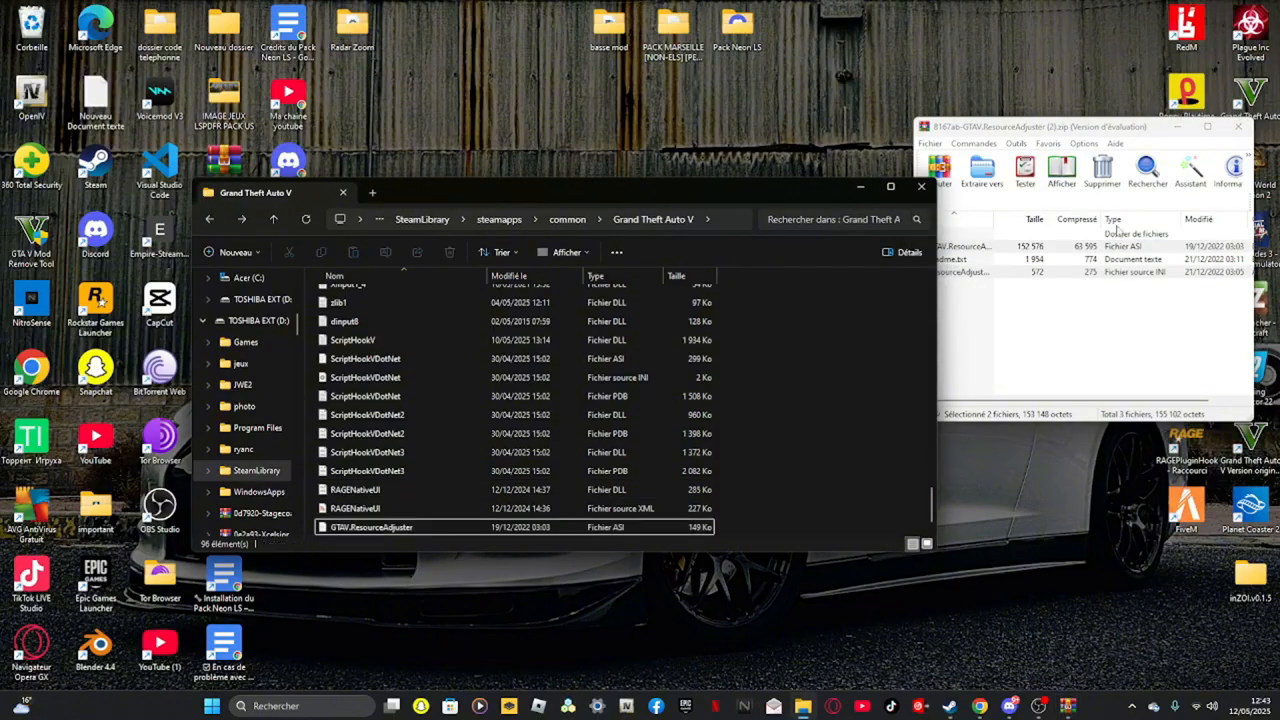
left_click(1240, 128)
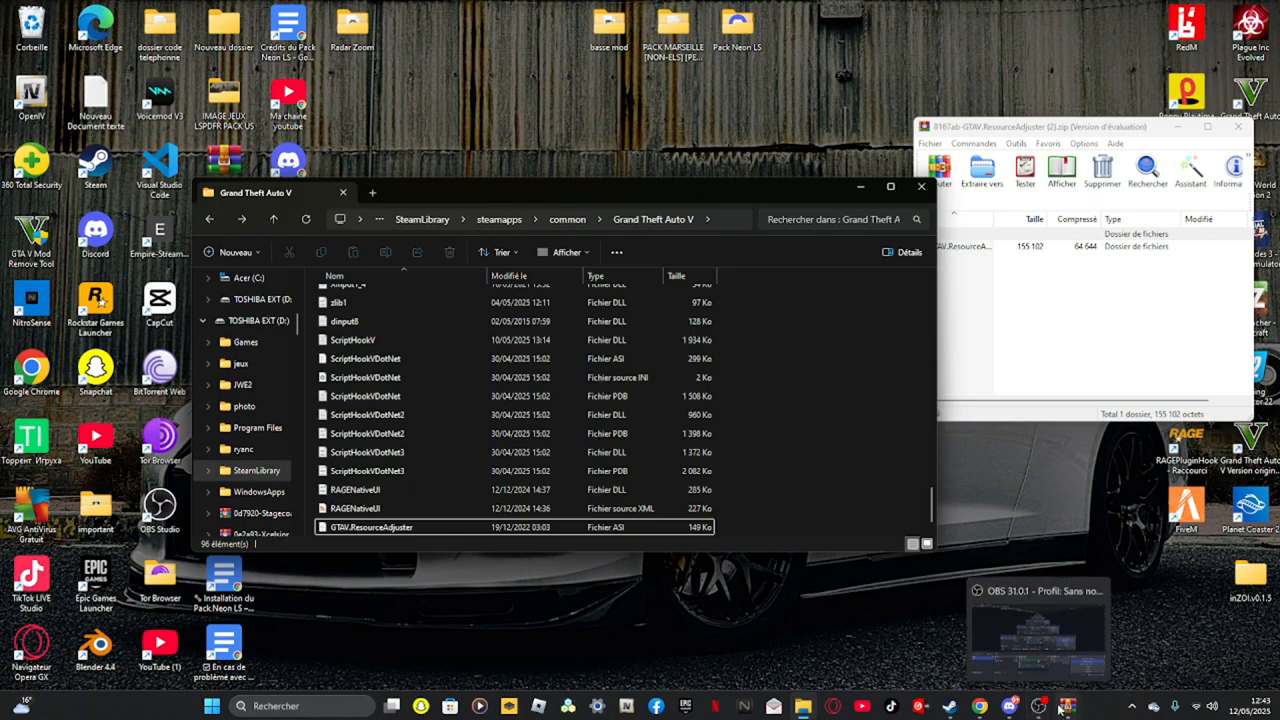
mouse_move(1056, 707)
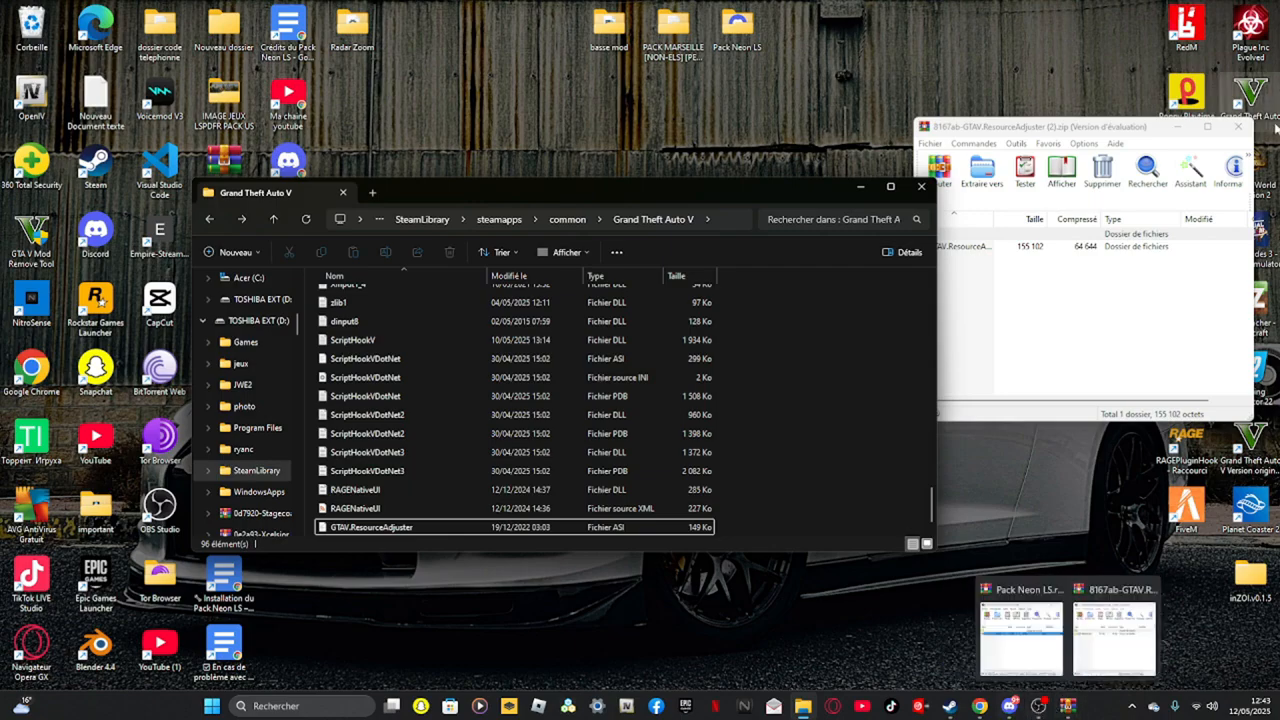
left_click(1239, 127)
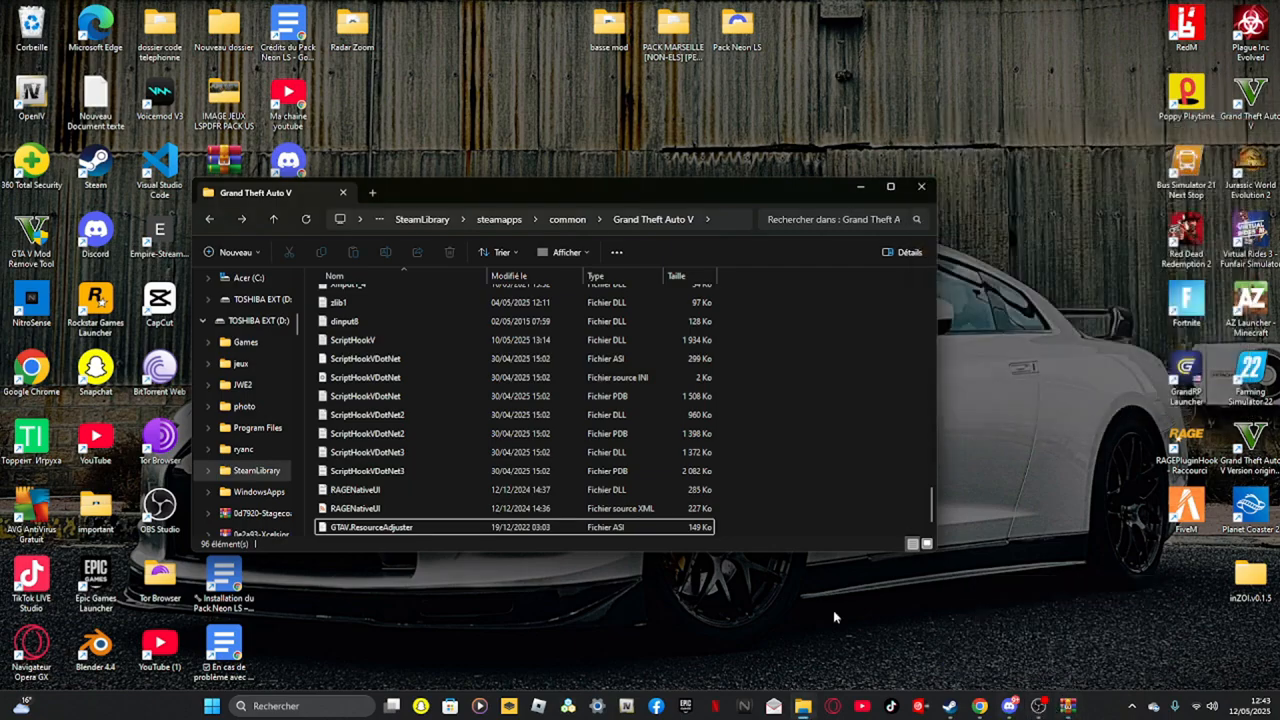
Close the Resource Adjuster download tab and start the Packfile Limit Adjuster 1.2 download on gta5-mods
left_click(976, 706)
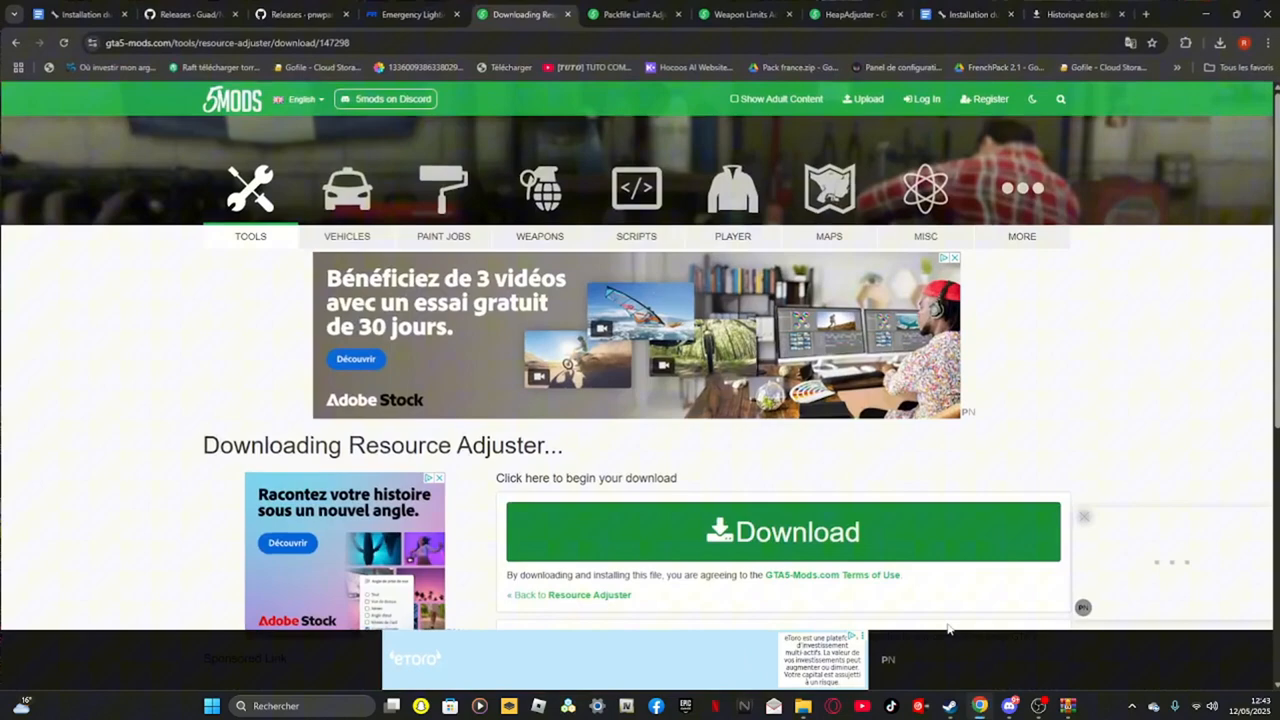
left_click(566, 14)
left_click(625, 16)
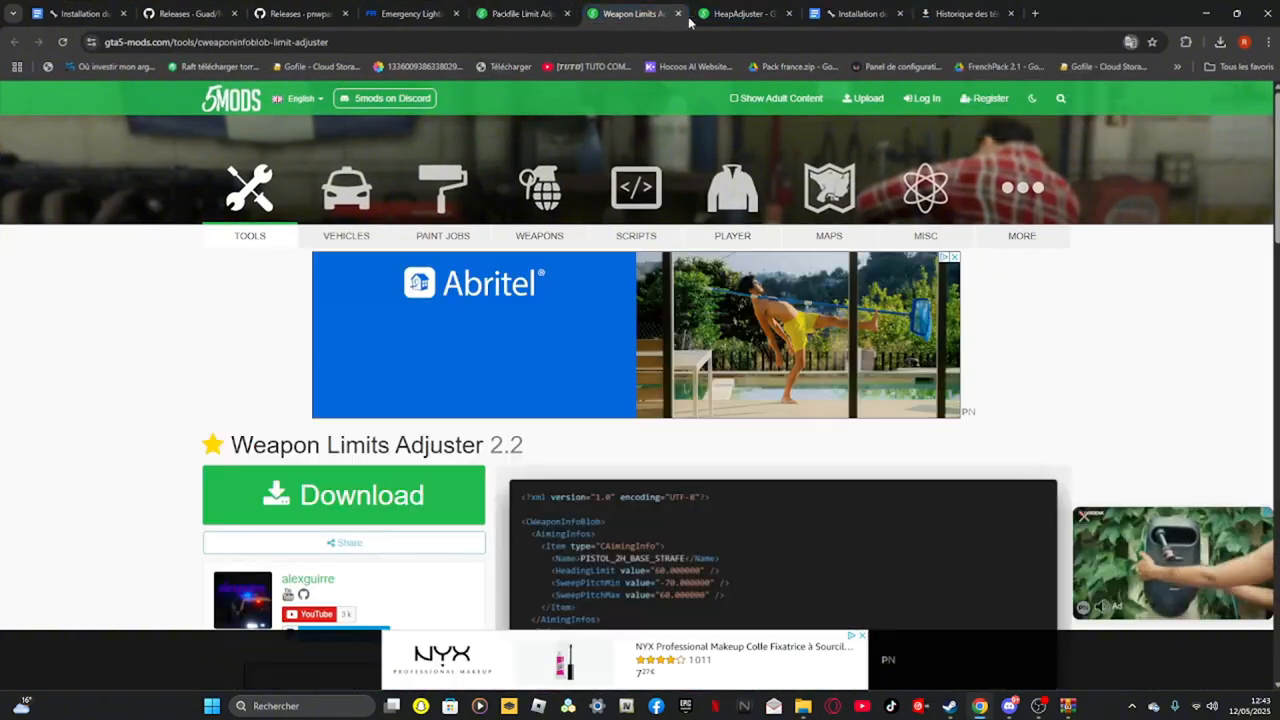
left_click(732, 14)
left_click(540, 16)
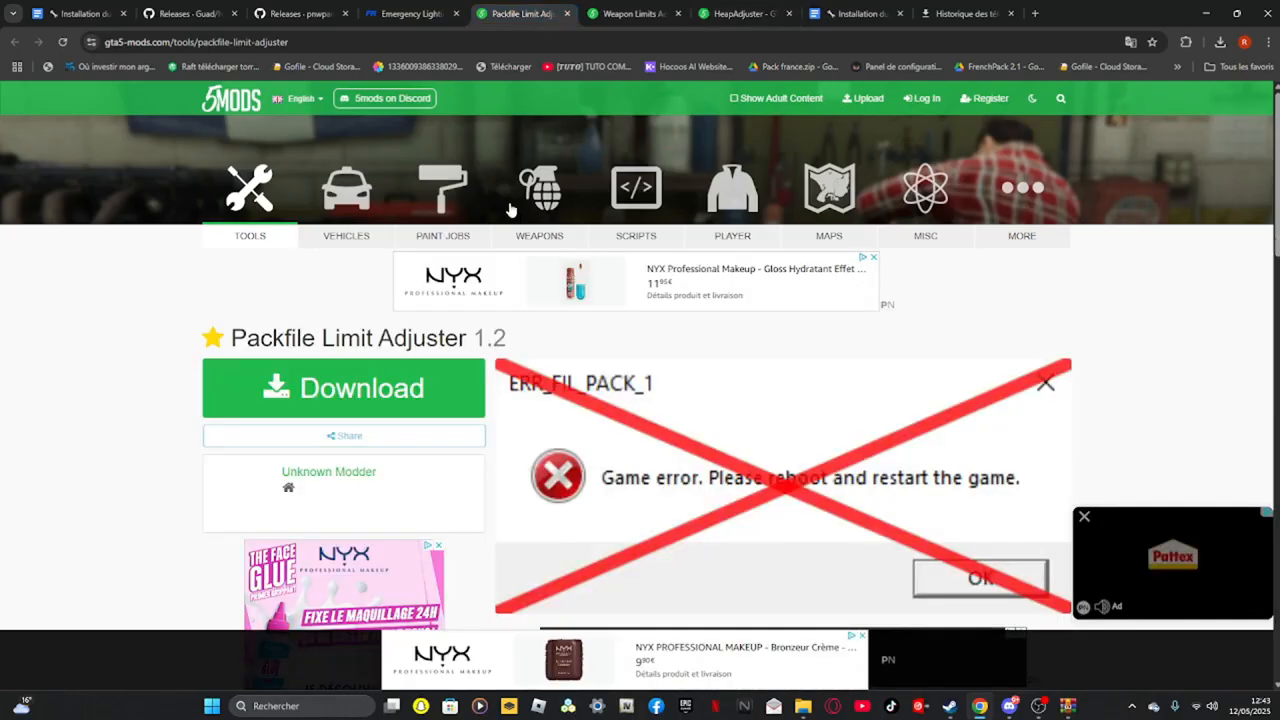
left_click(330, 390)
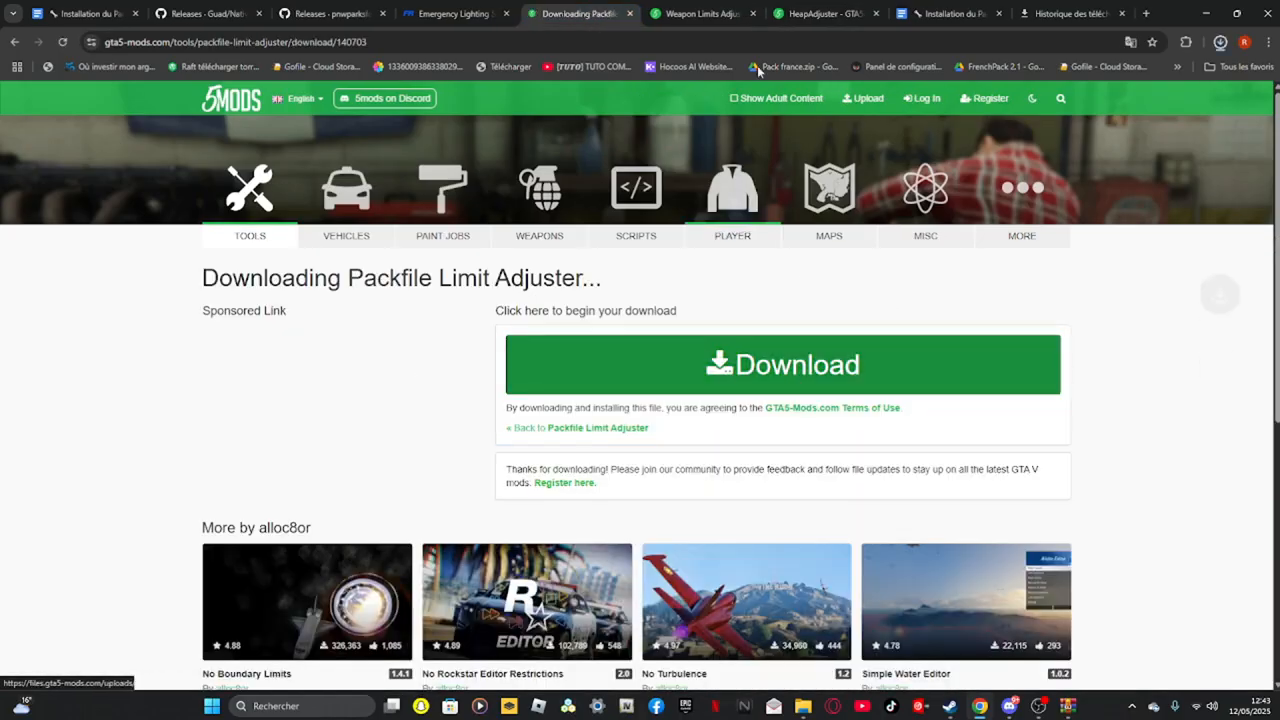
Start the downloads of Weapon Limits Adjuster 2.2 and HeapAdjuster 1.0 from their gta5-mods pages
left_click(722, 14)
left_click(326, 487)
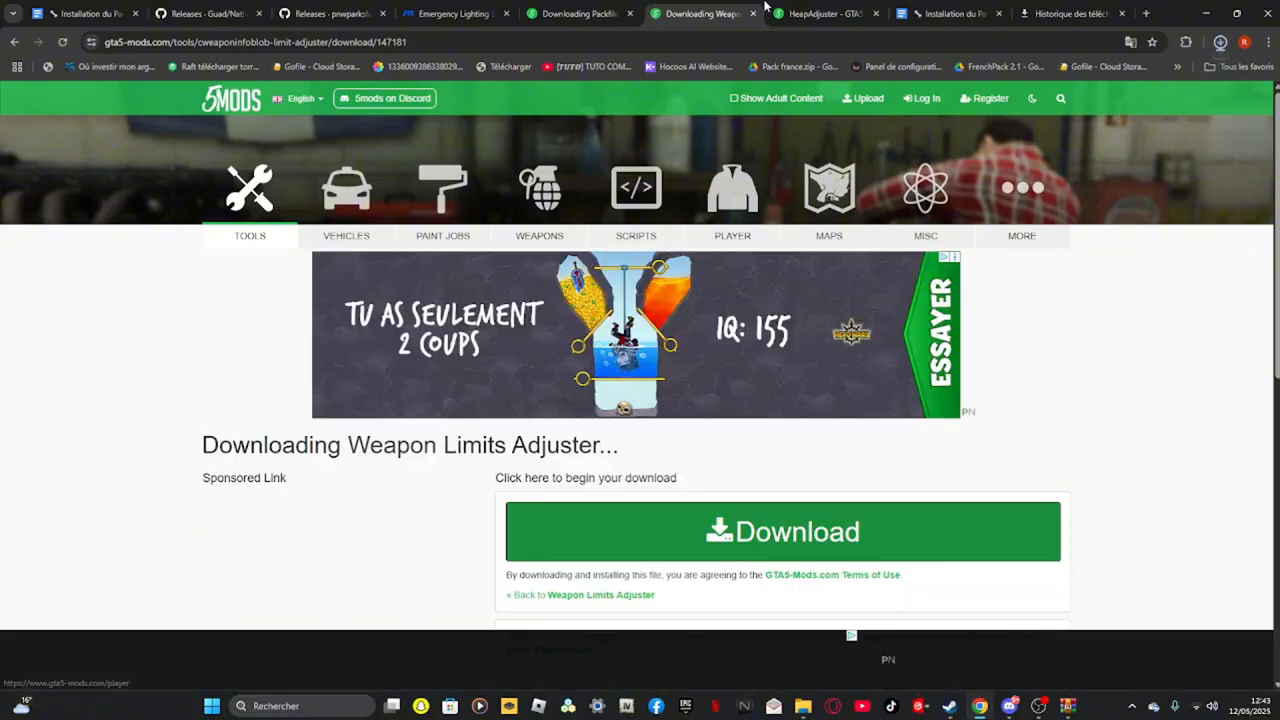
left_click(790, 13)
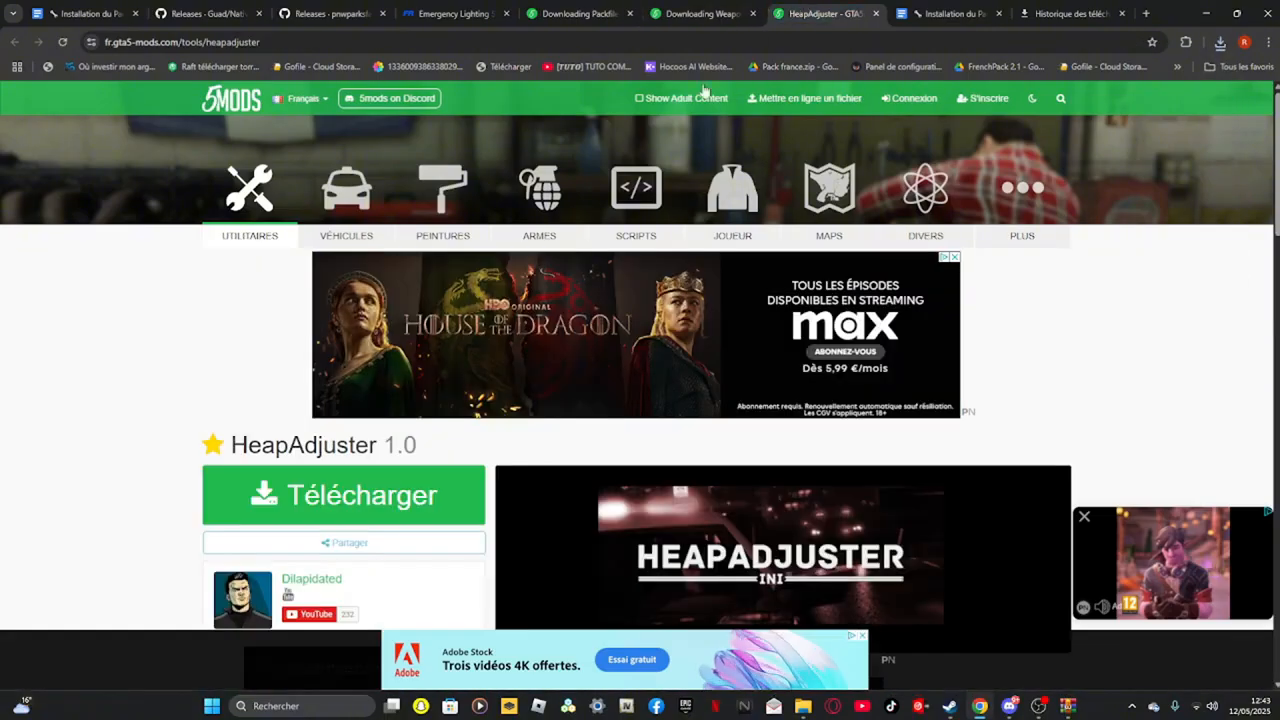
left_click(423, 497)
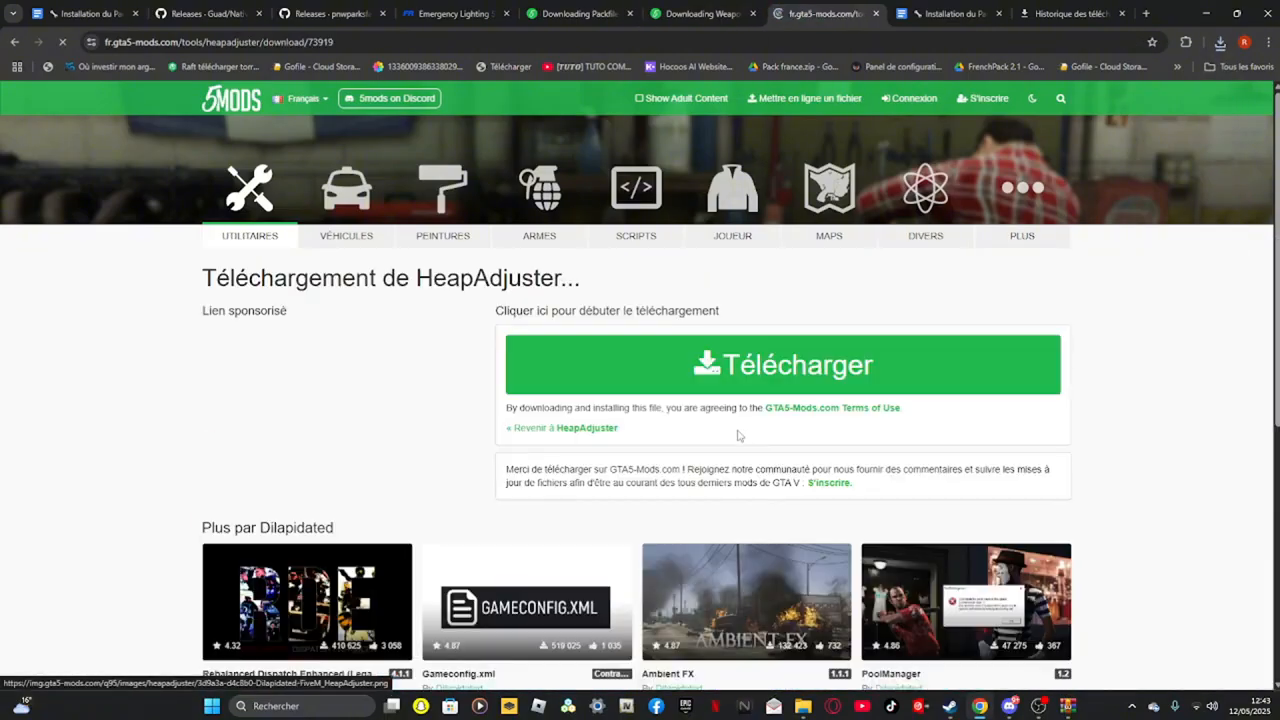
left_click(837, 362)
Close the Packfile Limit Adjuster, Weapon Limits Adjuster and HeapAdjuster download tabs
left_click(616, 14)
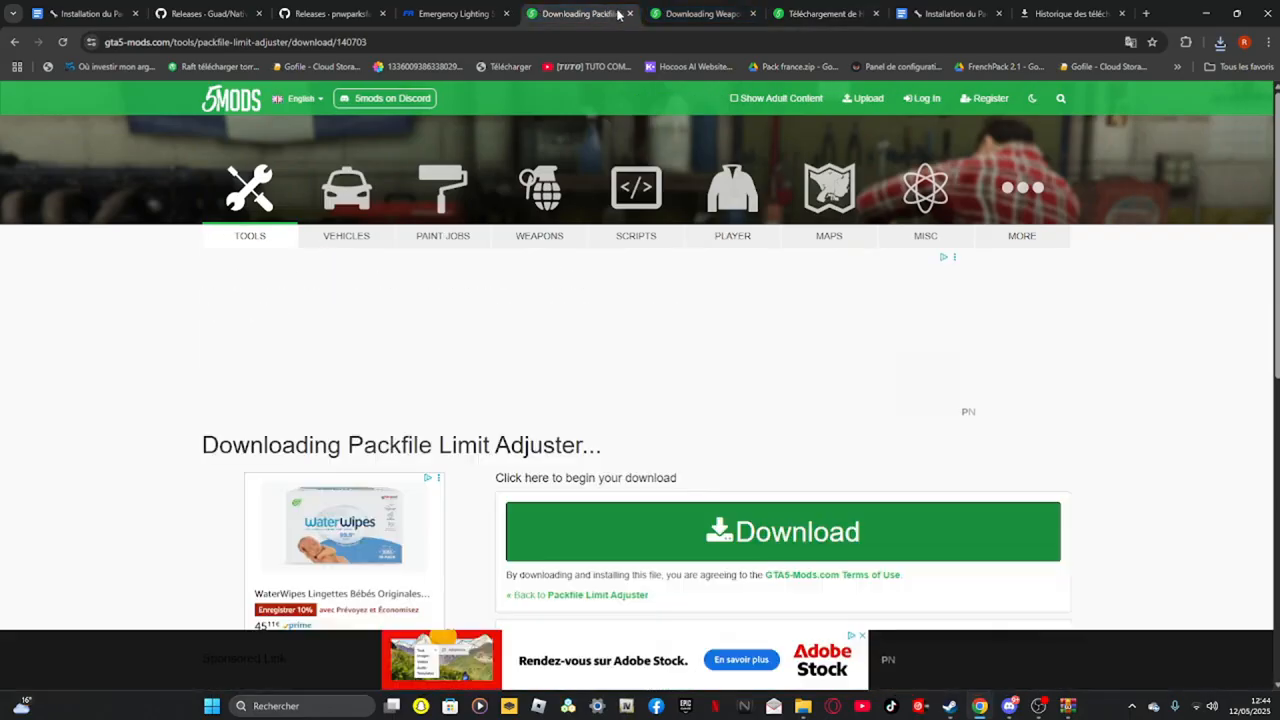
left_click(631, 14)
left_click(631, 14)
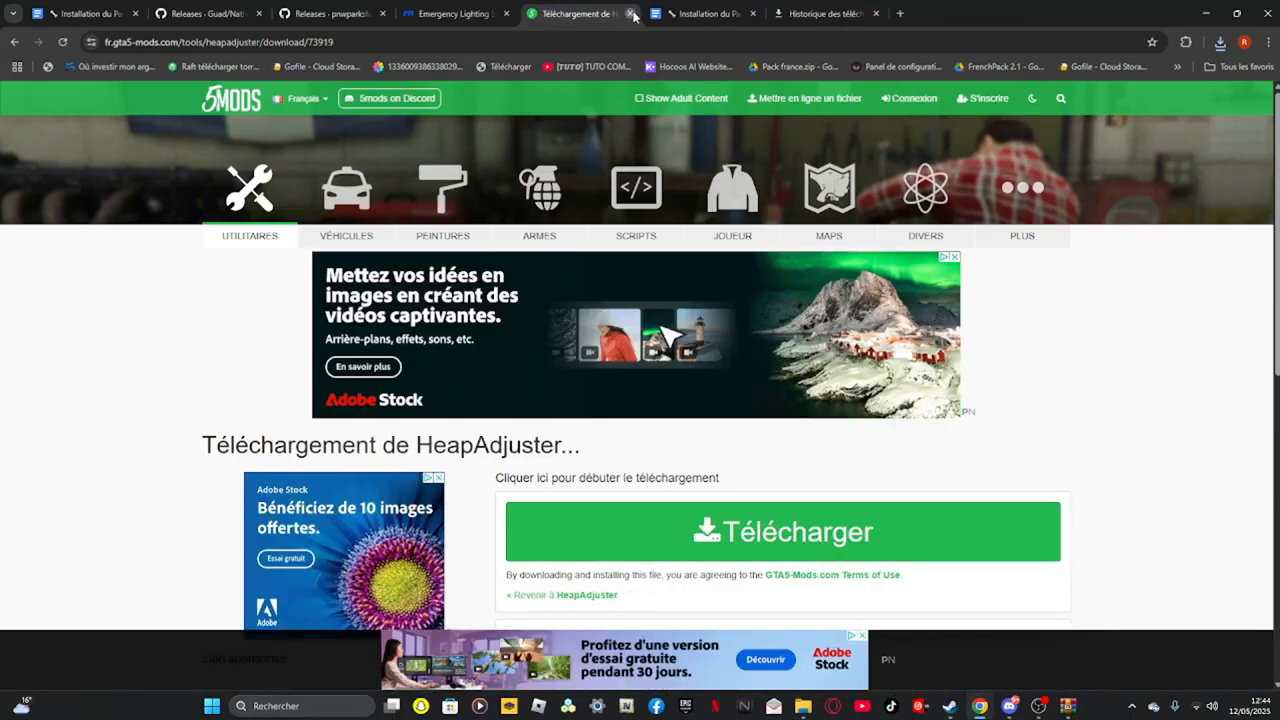
left_click(631, 14)
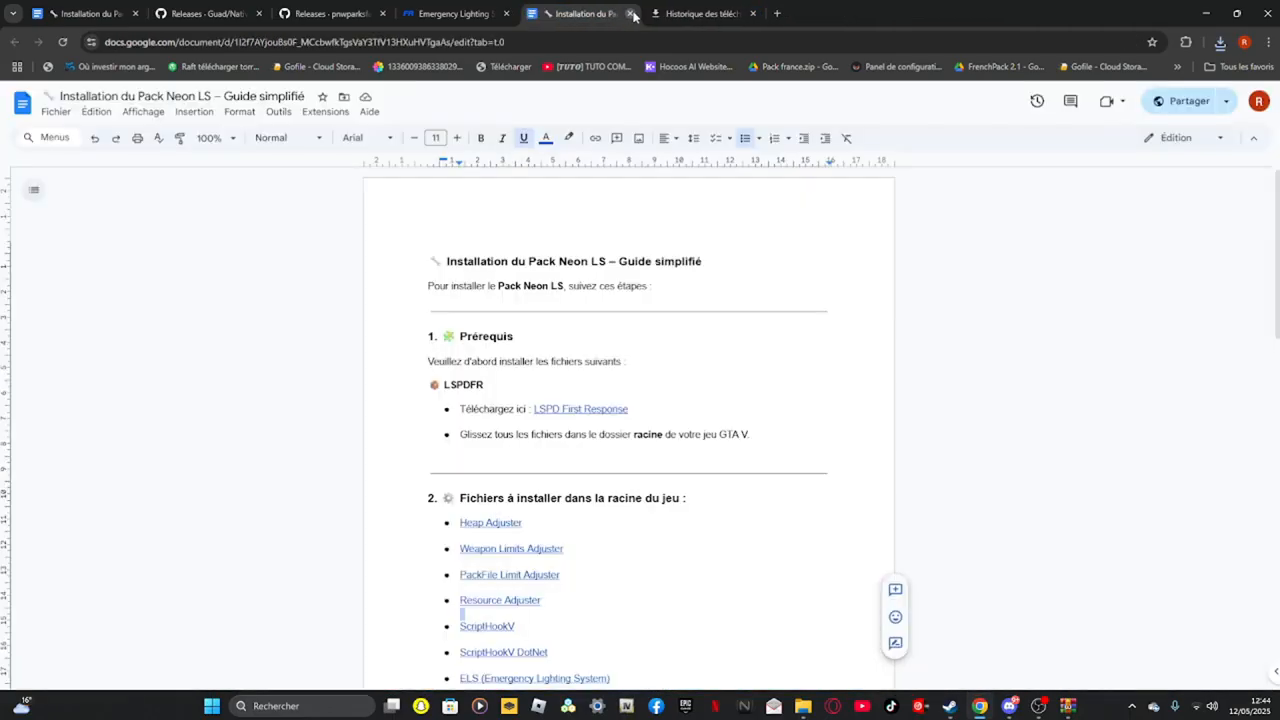
Close the download history tab and open the downloaded HeapAdjuster archive, dismissing the WinRAR warning and licence dialogs
left_click(754, 14)
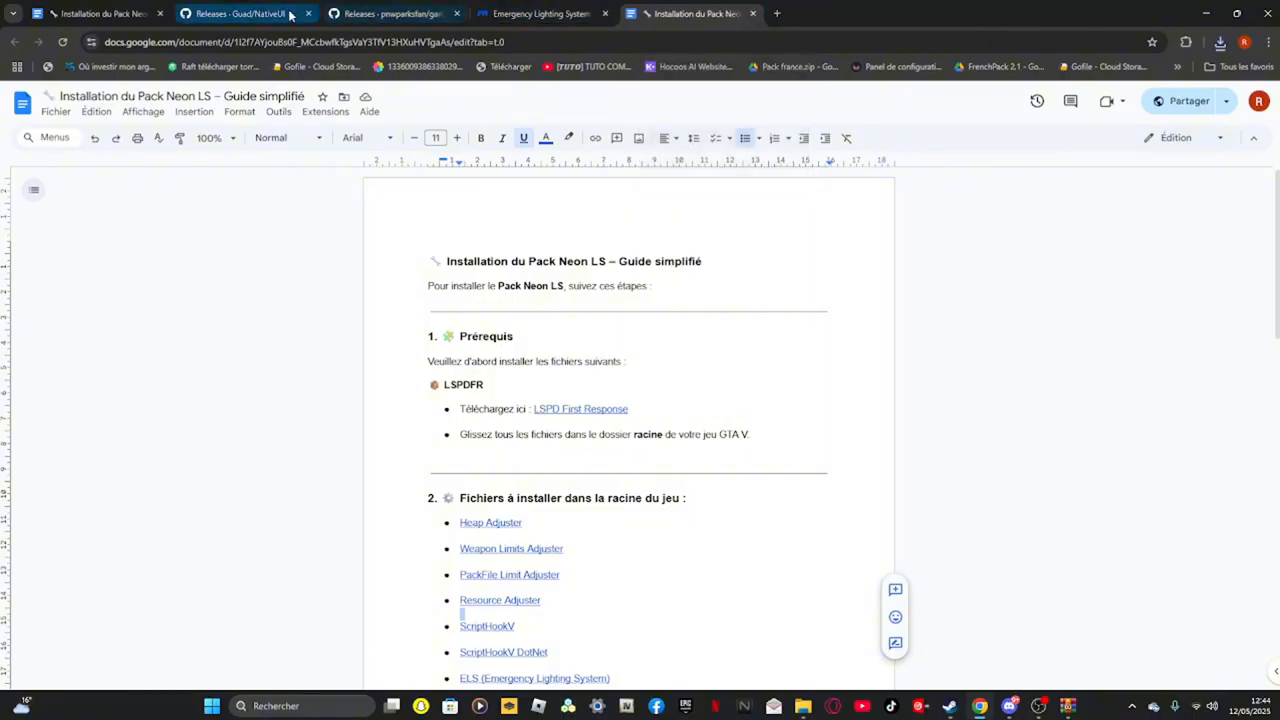
left_click(1208, 11)
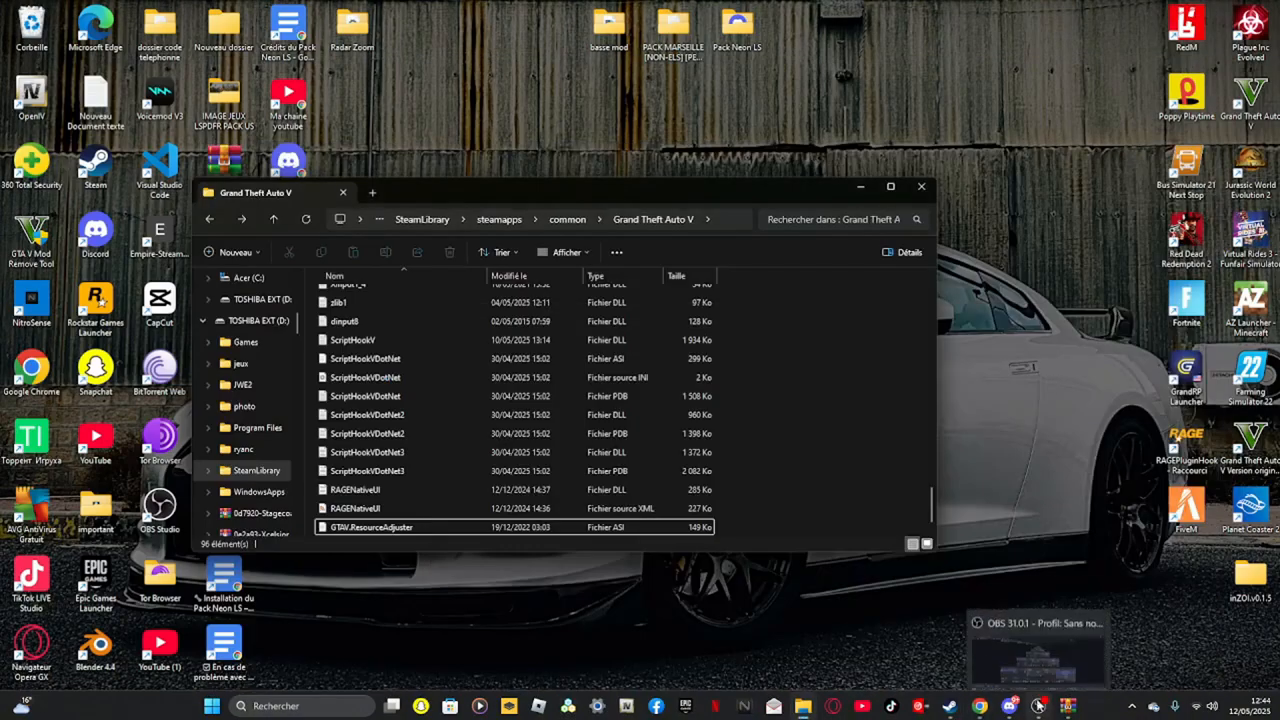
left_click(978, 706)
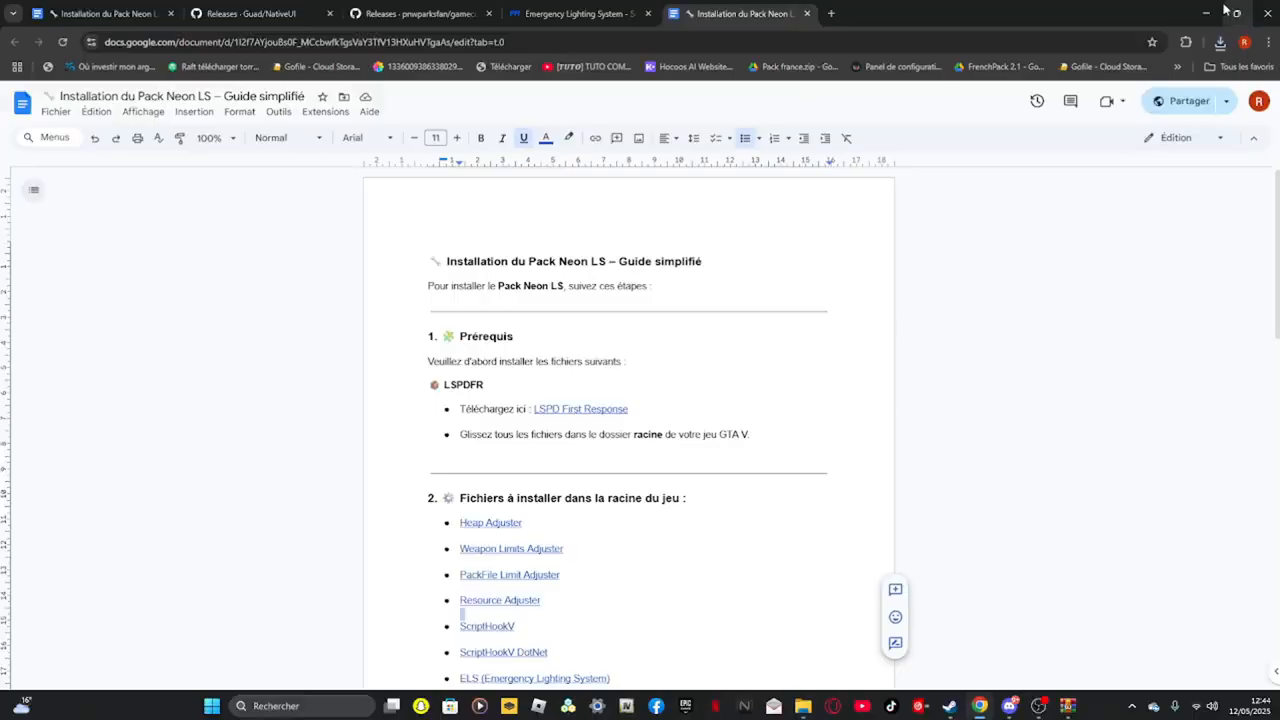
left_click(1220, 44)
left_click(1090, 103)
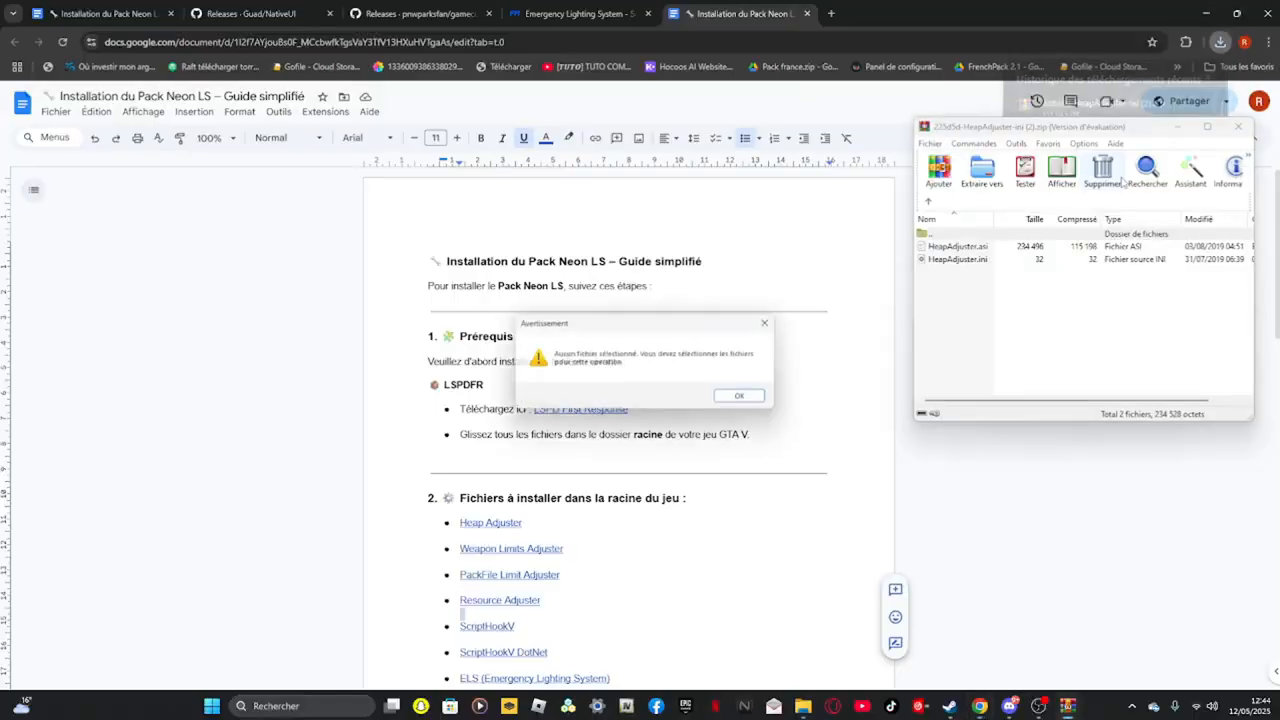
left_click(748, 398)
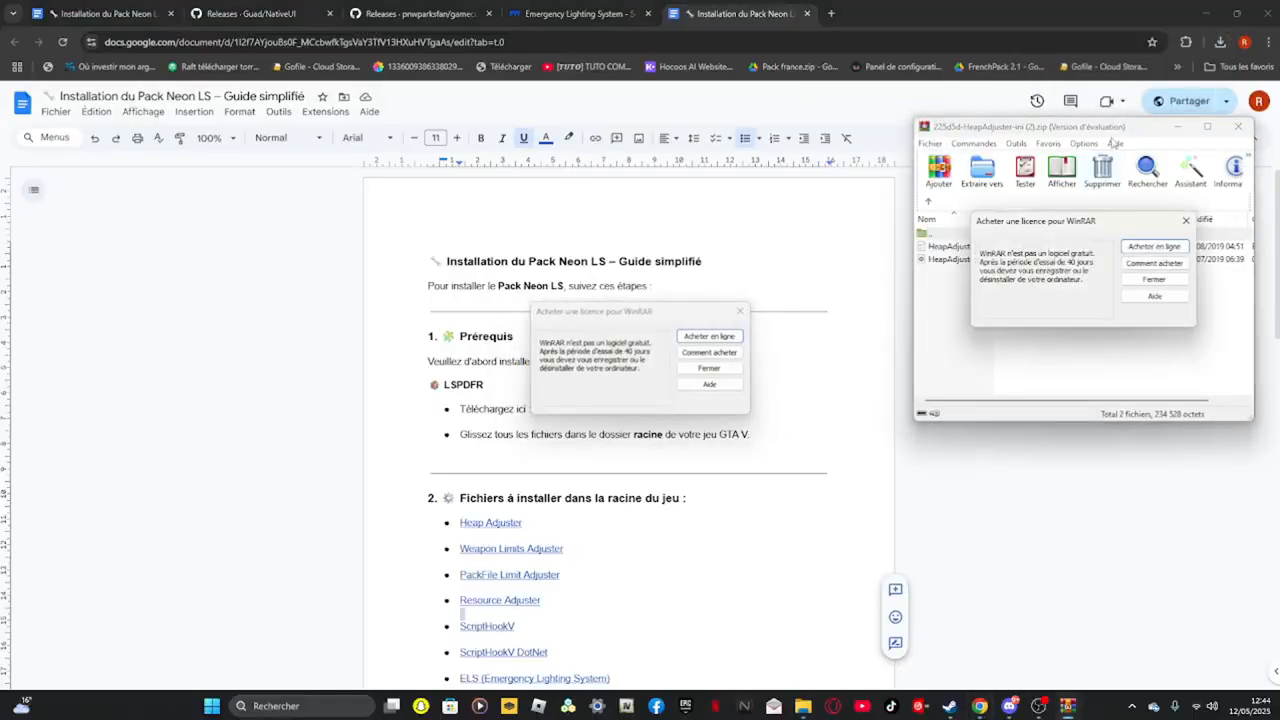
left_click(1182, 219)
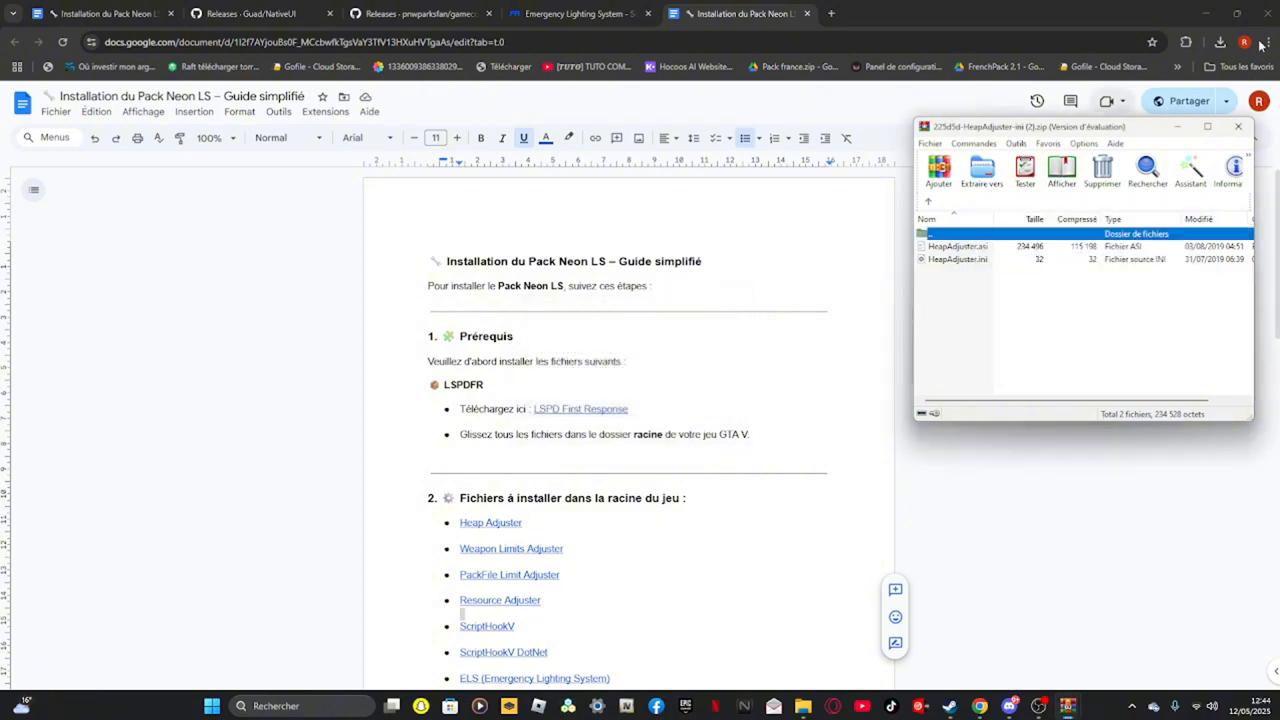
Copy HeapAdjuster.asi and HeapAdjuster.ini into the Grand Theft Auto V root folder and close the archive
left_click(1208, 7)
left_click_drag(1027, 289, 1030, 250)
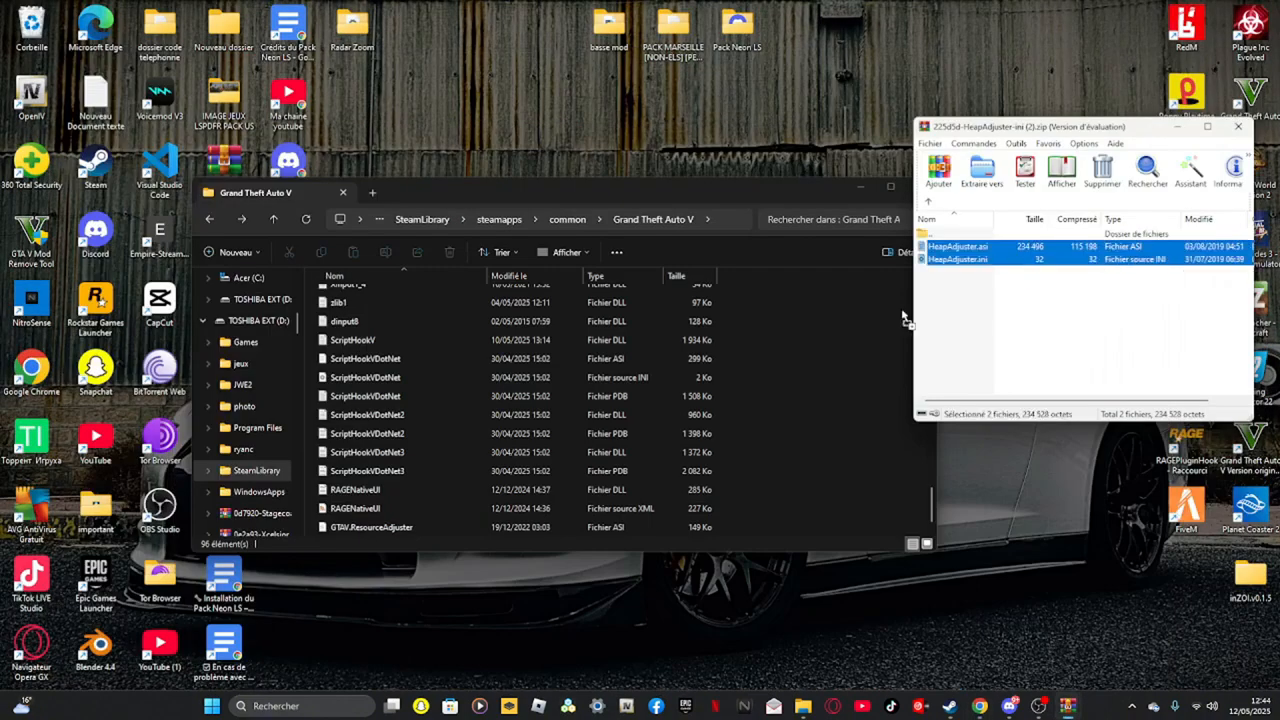
left_click_drag(902, 318, 830, 352)
left_click(1238, 126)
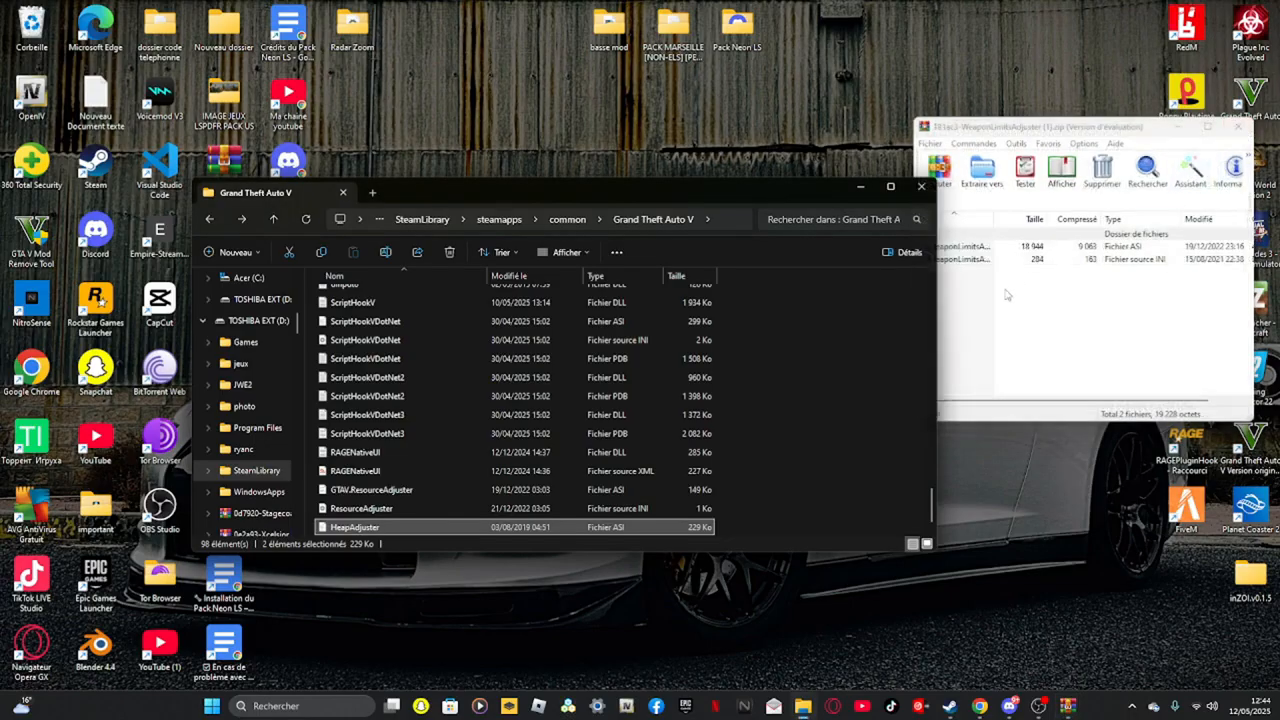
Copy both WeaponLimitsAdjuster files into the Grand Theft Auto V root folder and close the archive
left_click_drag(1007, 295, 990, 253)
left_click_drag(808, 370, 808, 370)
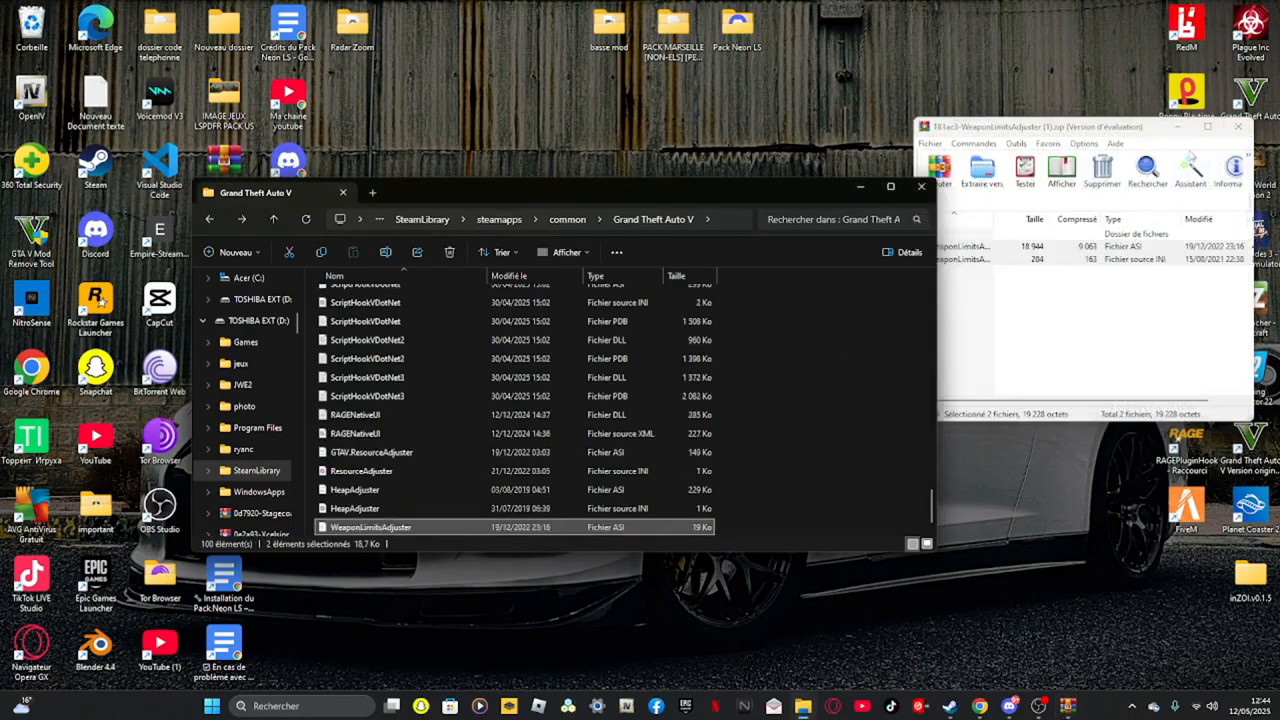
left_click(1238, 129)
Open the PackfileLimitAdjuster archive and copy its .asi and .ini files into the Grand Theft Auto V root folder, then close it
left_click(981, 706)
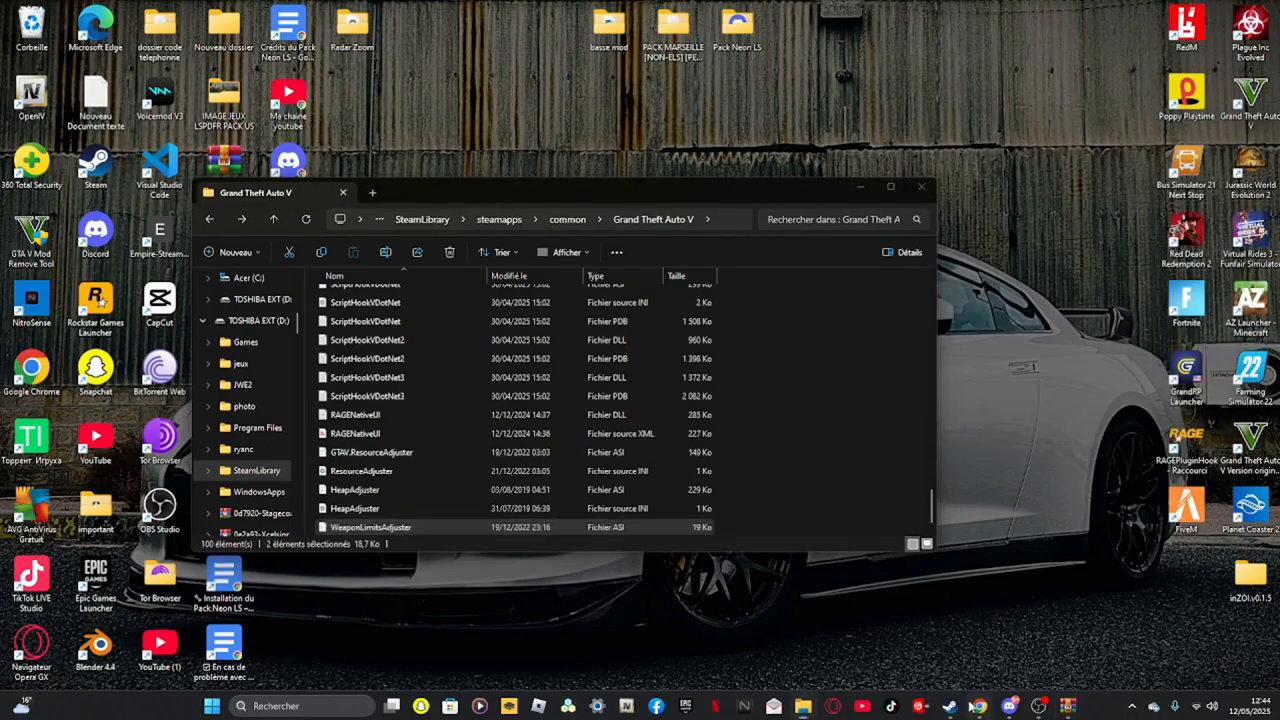
left_click(1221, 44)
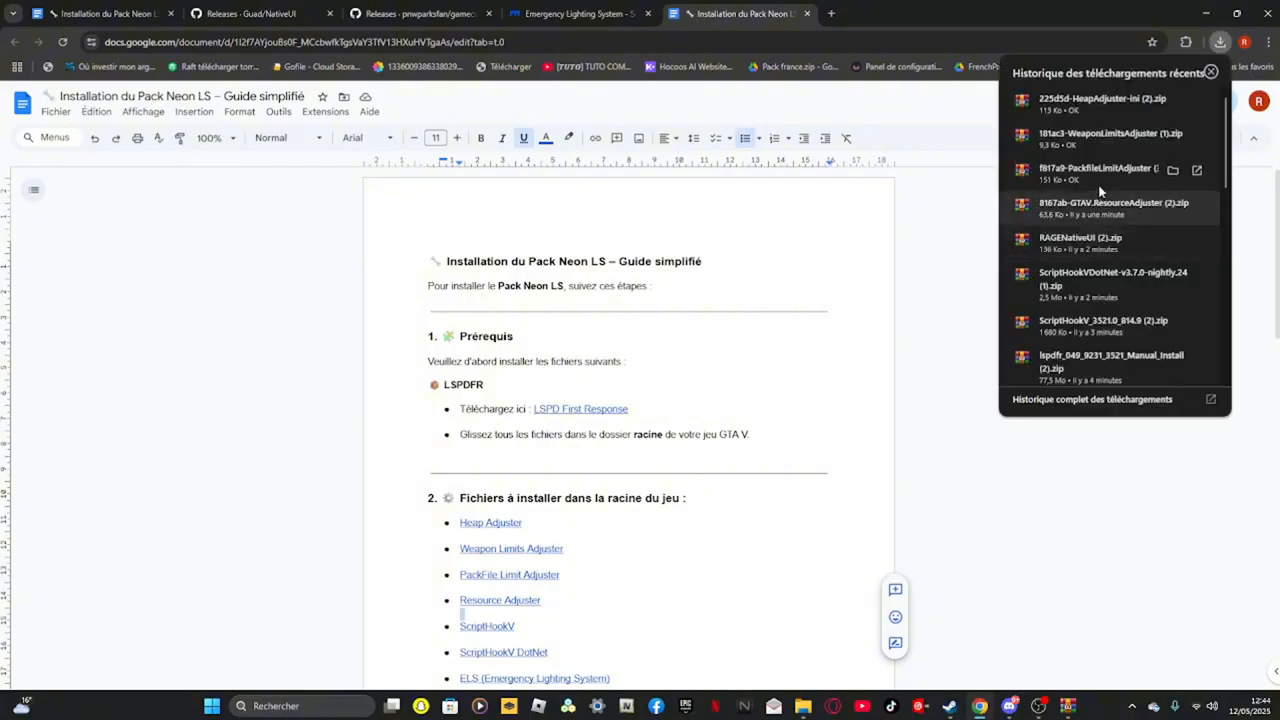
left_click(1207, 14)
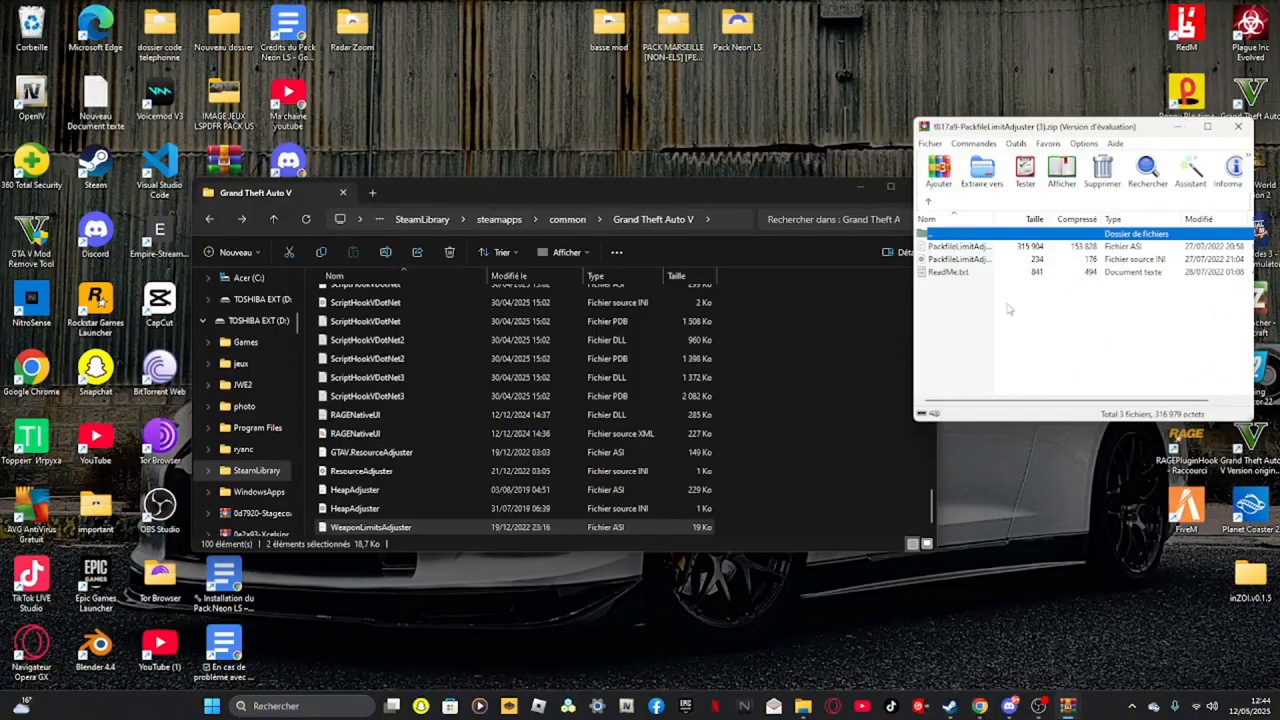
left_click_drag(1007, 304, 1010, 246)
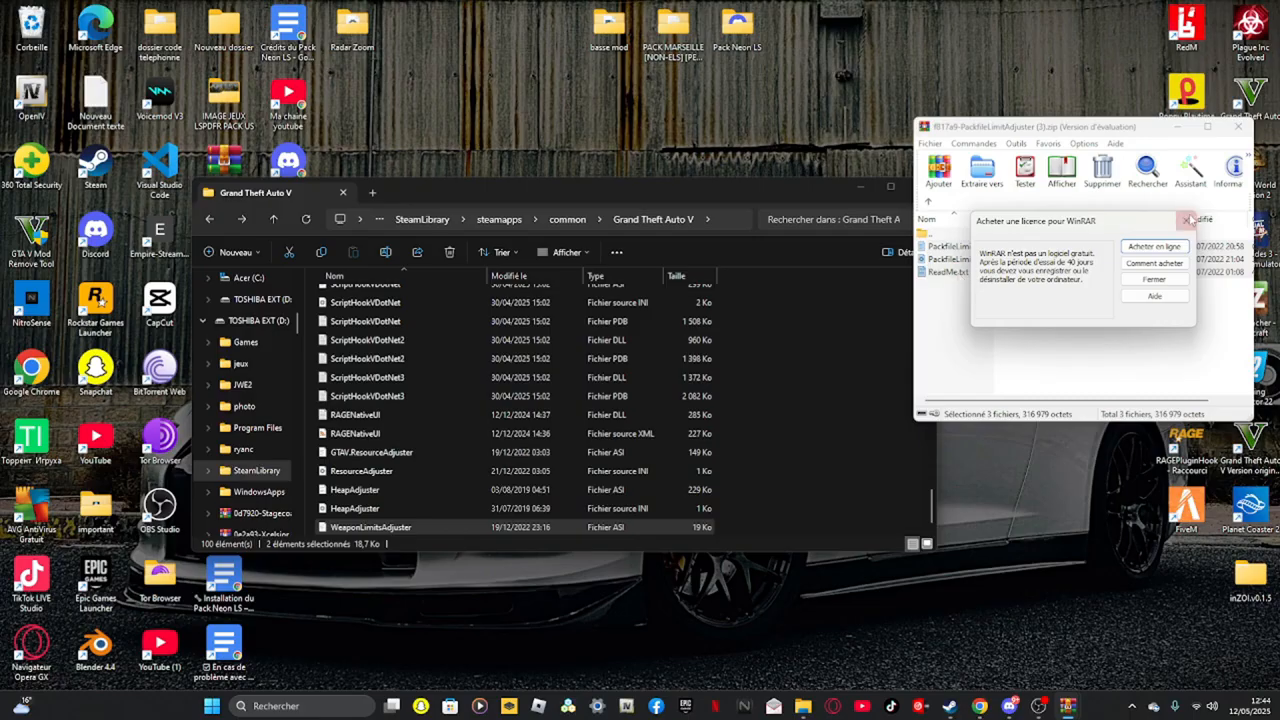
left_click(1187, 219)
left_click(982, 273, "ctrl")
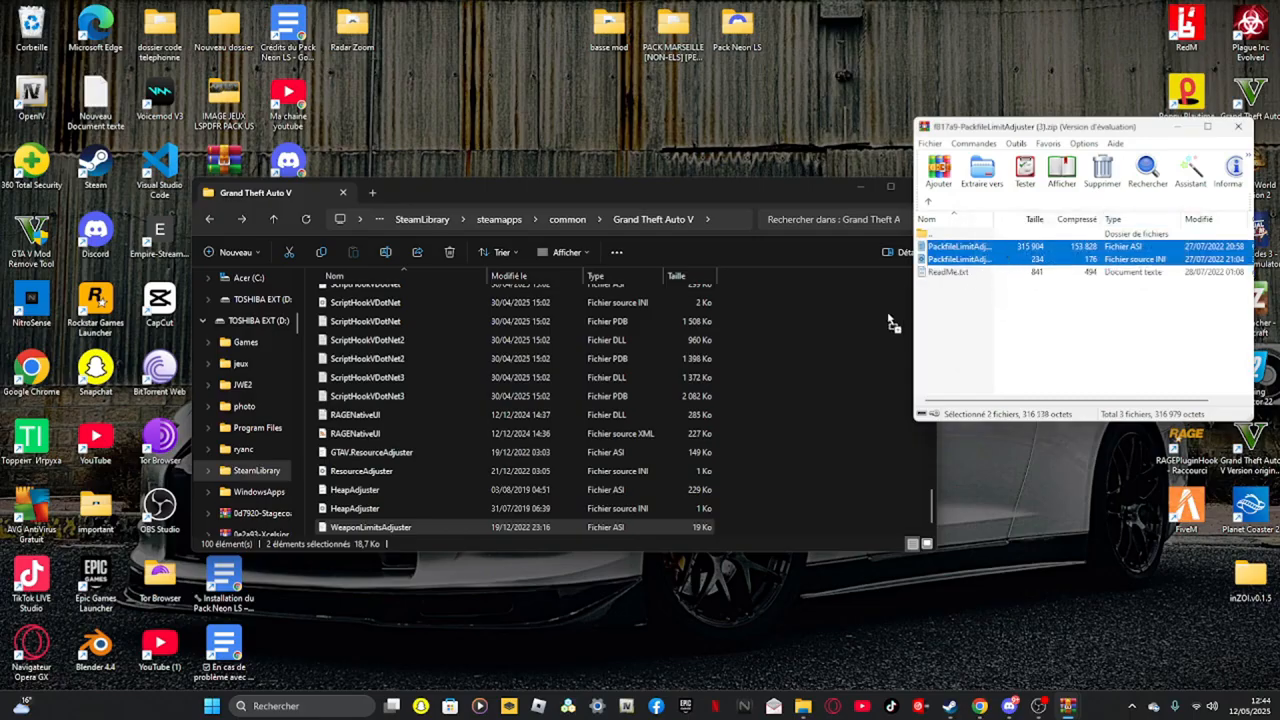
left_click_drag(893, 322, 867, 338)
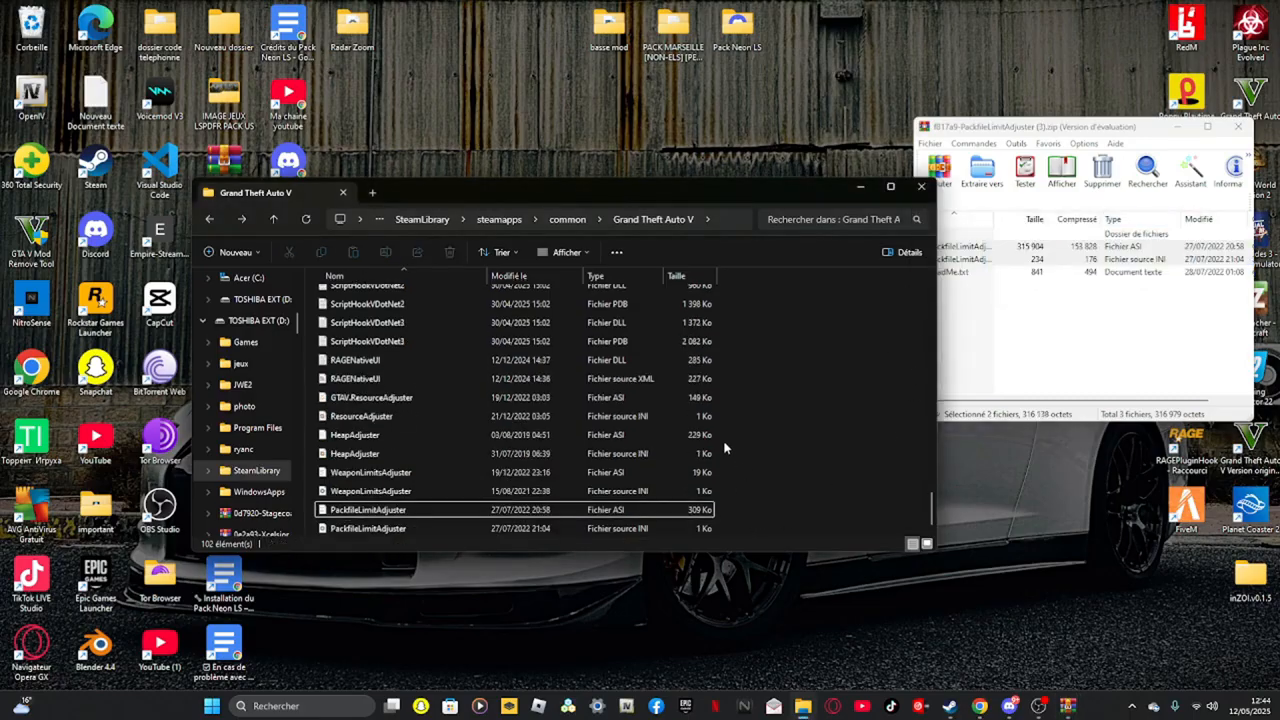
left_click(1238, 127)
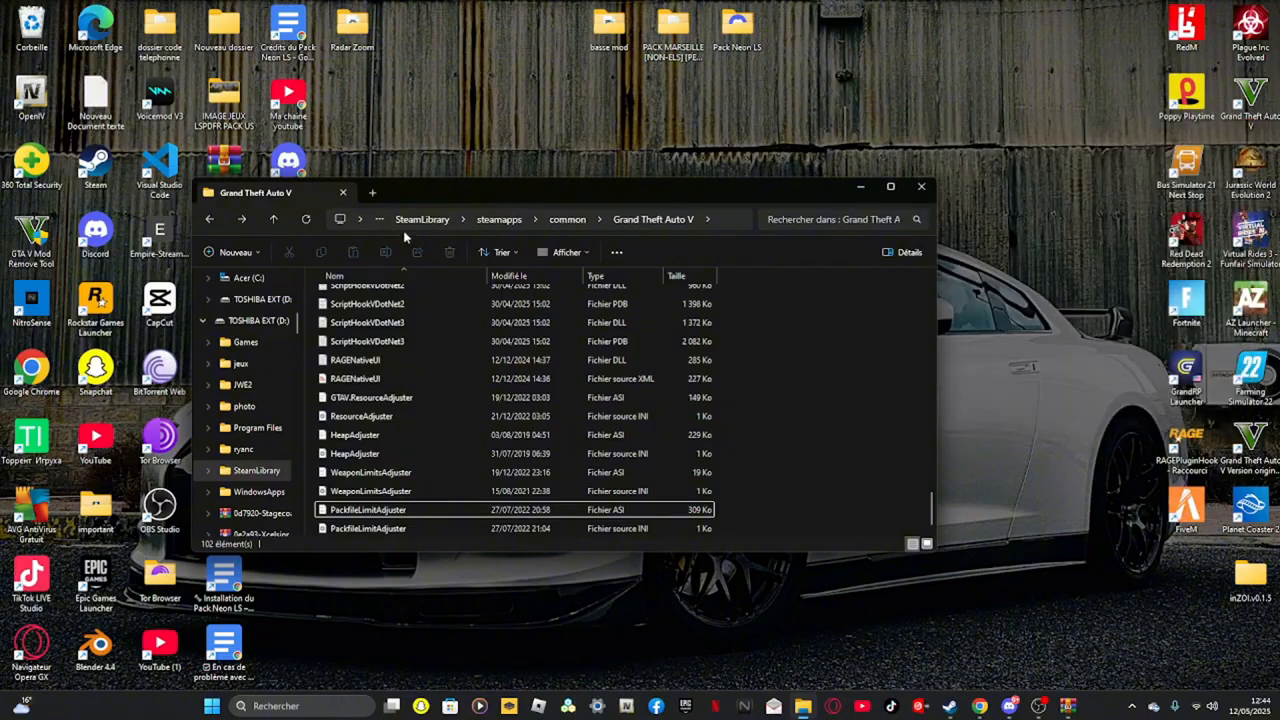
Download ELS V1.05.rar from the Emergency Lighting System page on LCPDFR, agreeing to the download terms
left_click(306, 220)
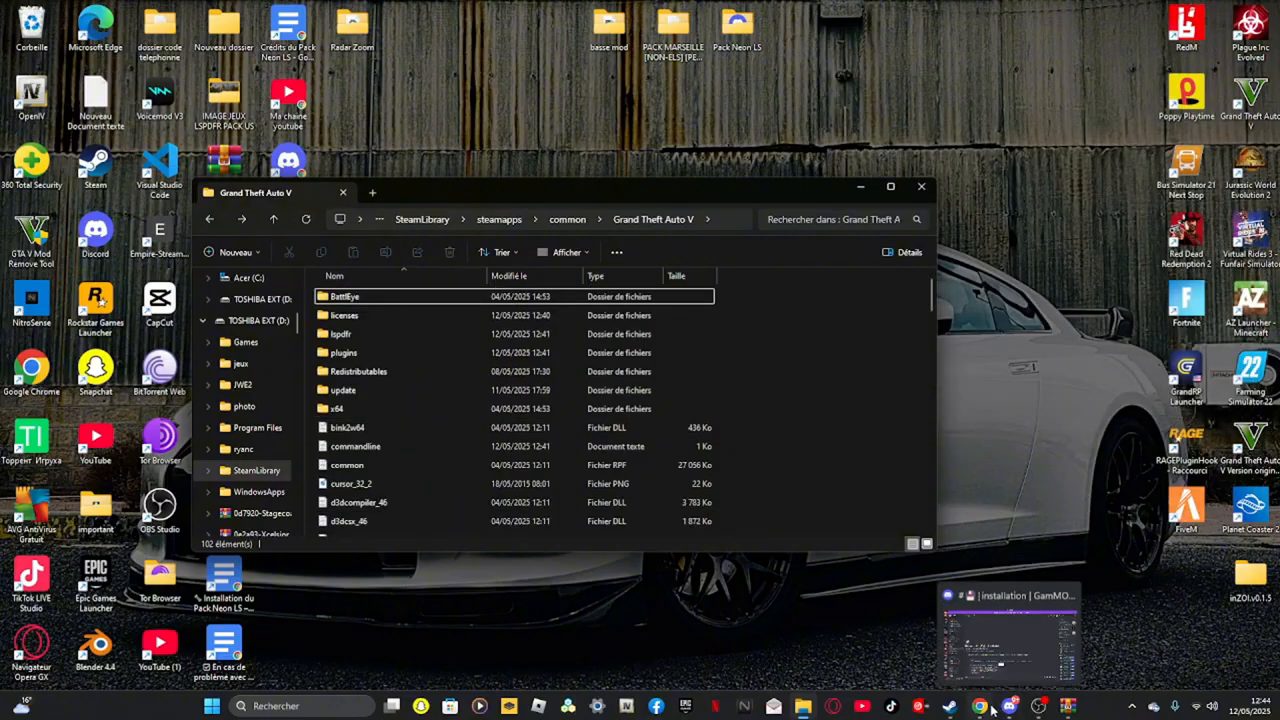
mouse_move(989, 707)
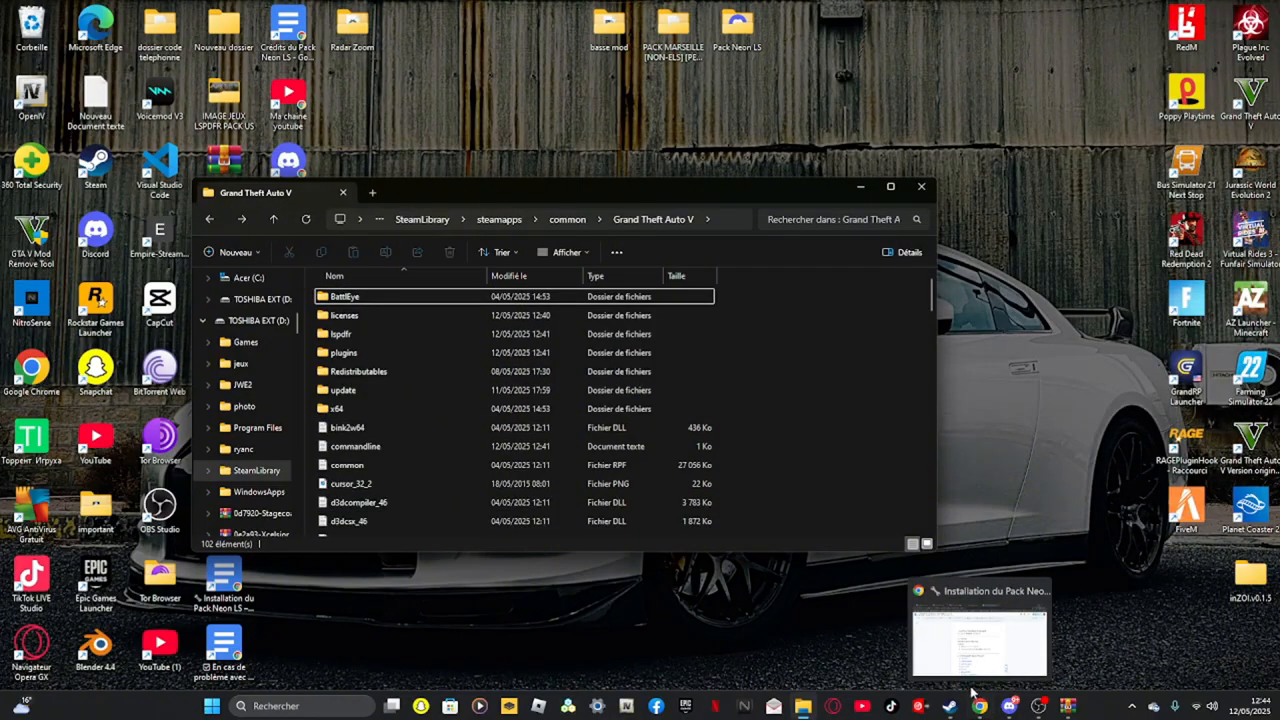
left_click(981, 706)
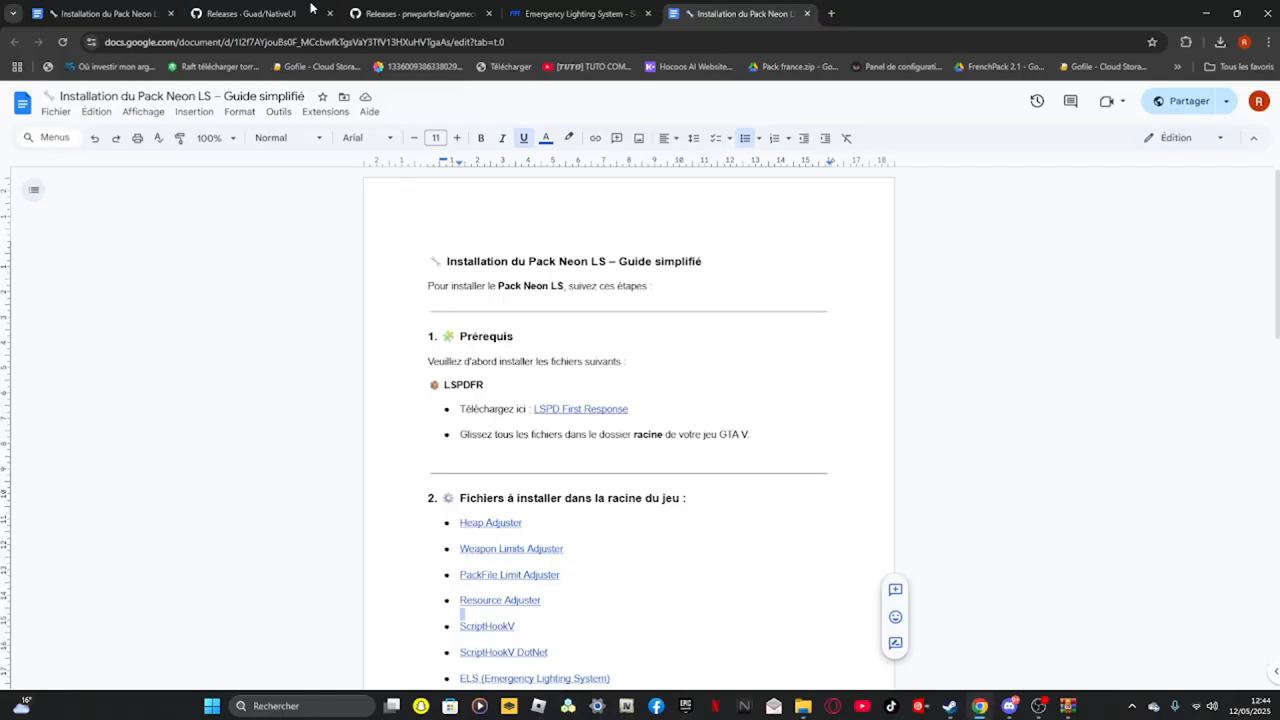
left_click(310, 10)
left_click(400, 13)
left_click(575, 13)
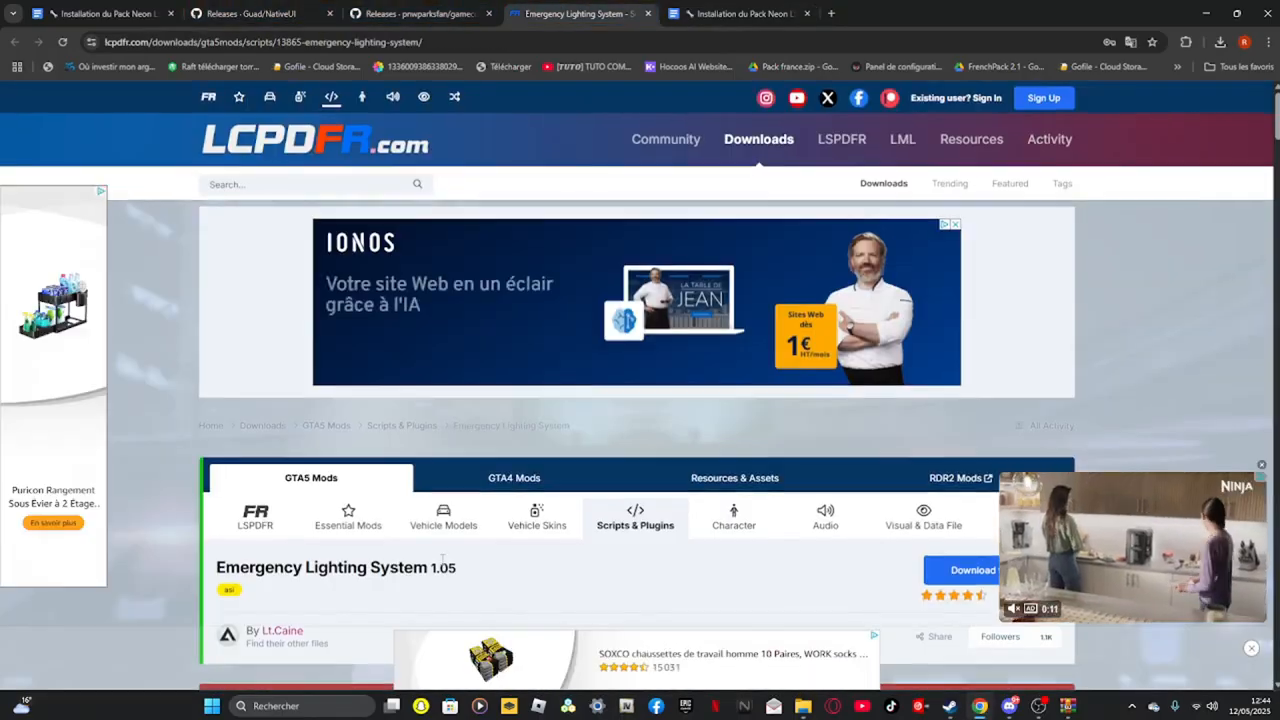
scroll(443, 558, "down", 3)
left_click(971, 303)
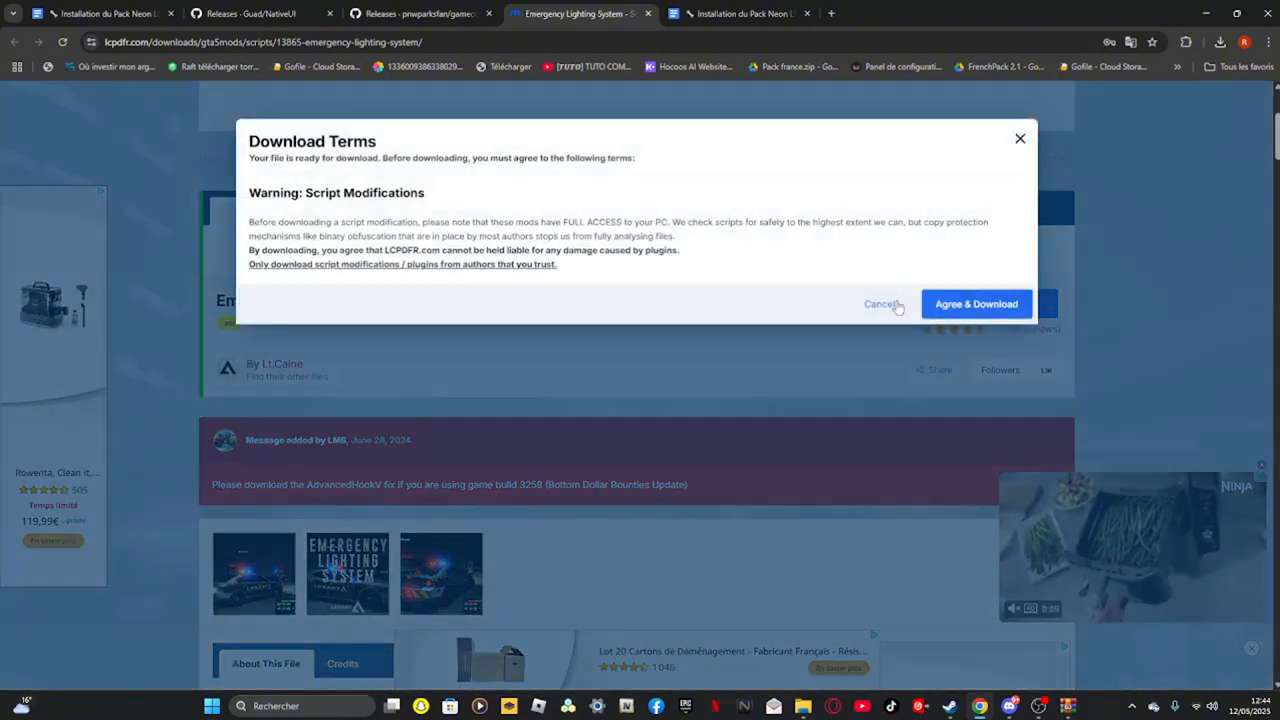
left_click(975, 304)
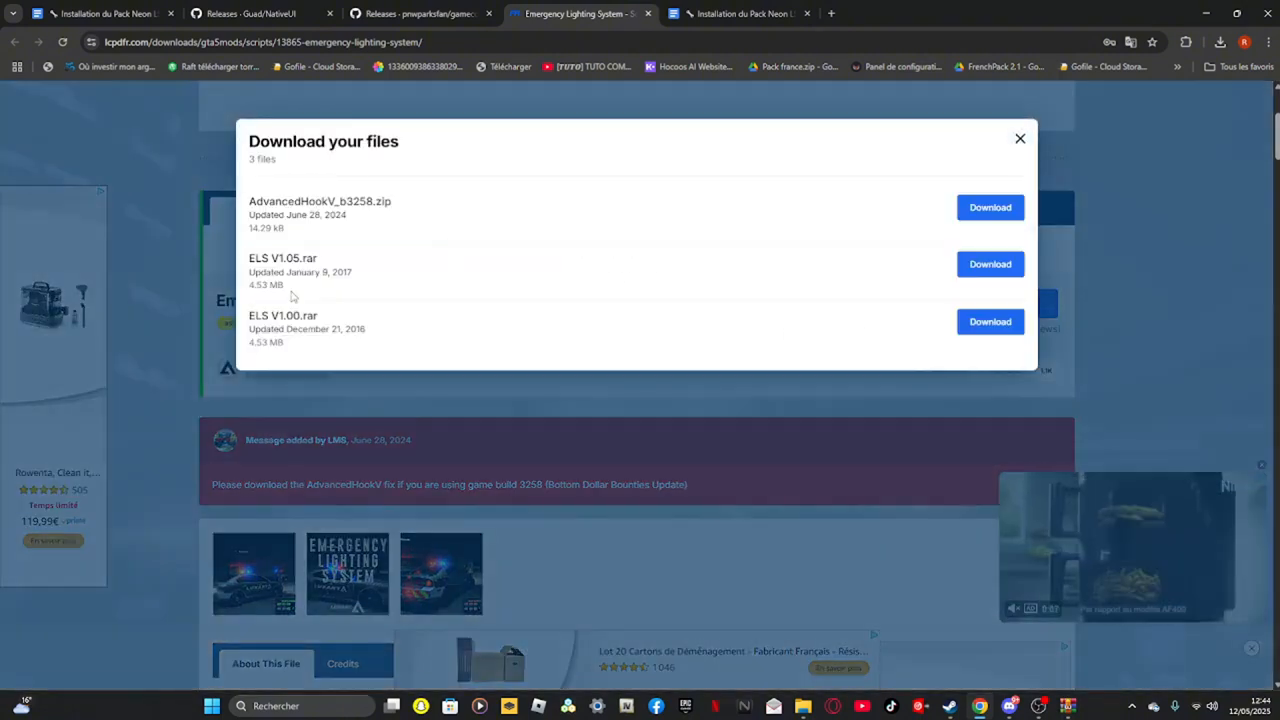
left_click(1022, 270)
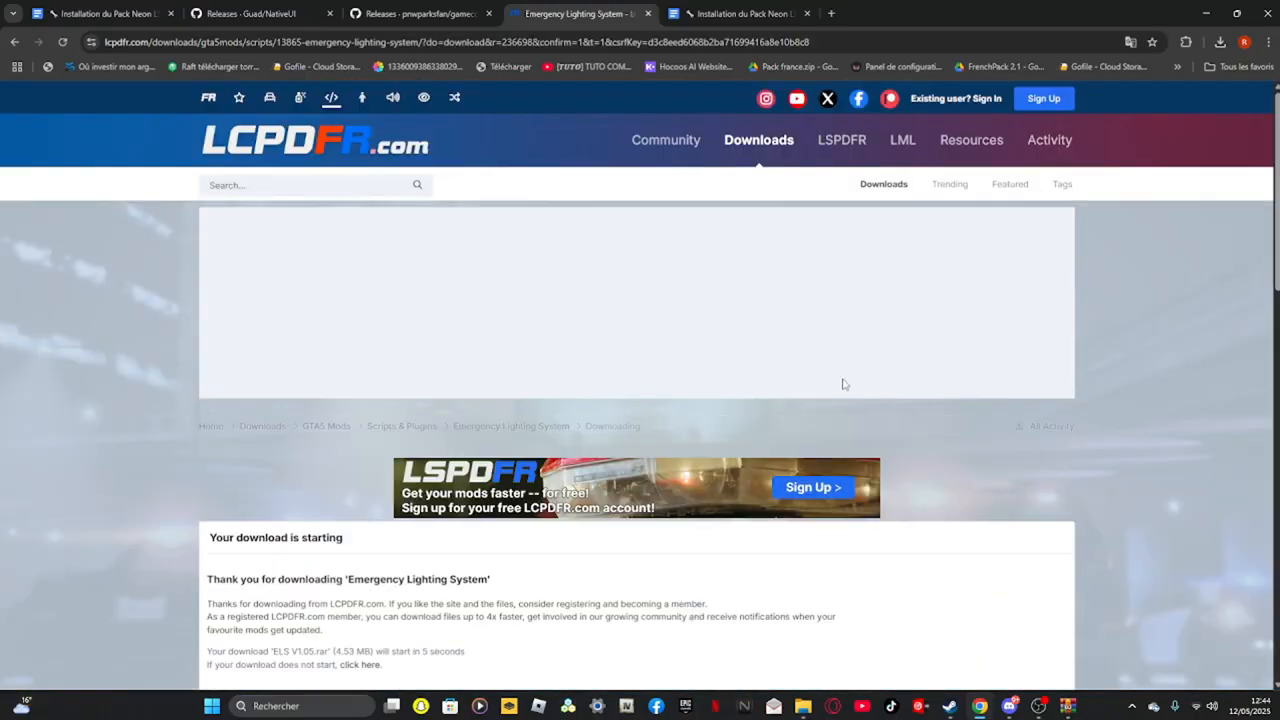
Open the ELS V1.05 archive, enter its INSTALLATION folder and select the ELS folder, ELS.asi and ELS.ini, excluding AdvancedHook
scroll(494, 490, "down", 3)
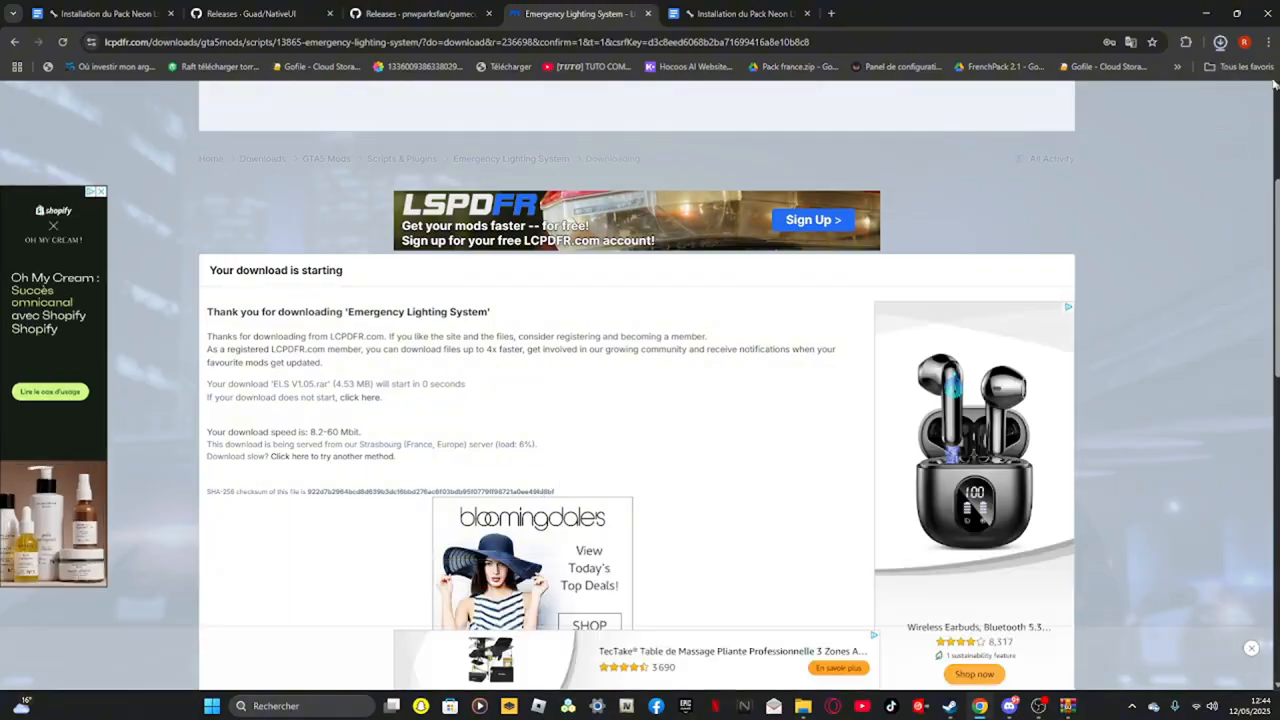
left_click(1224, 43)
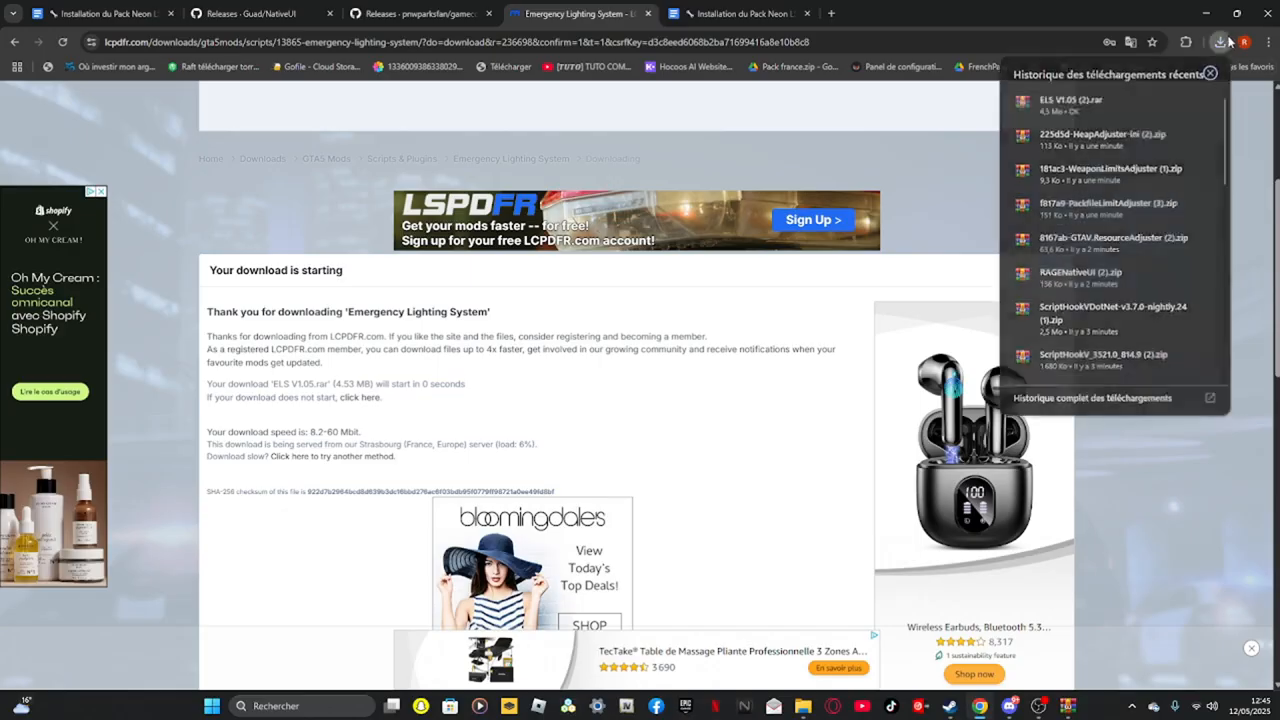
left_click(1066, 97)
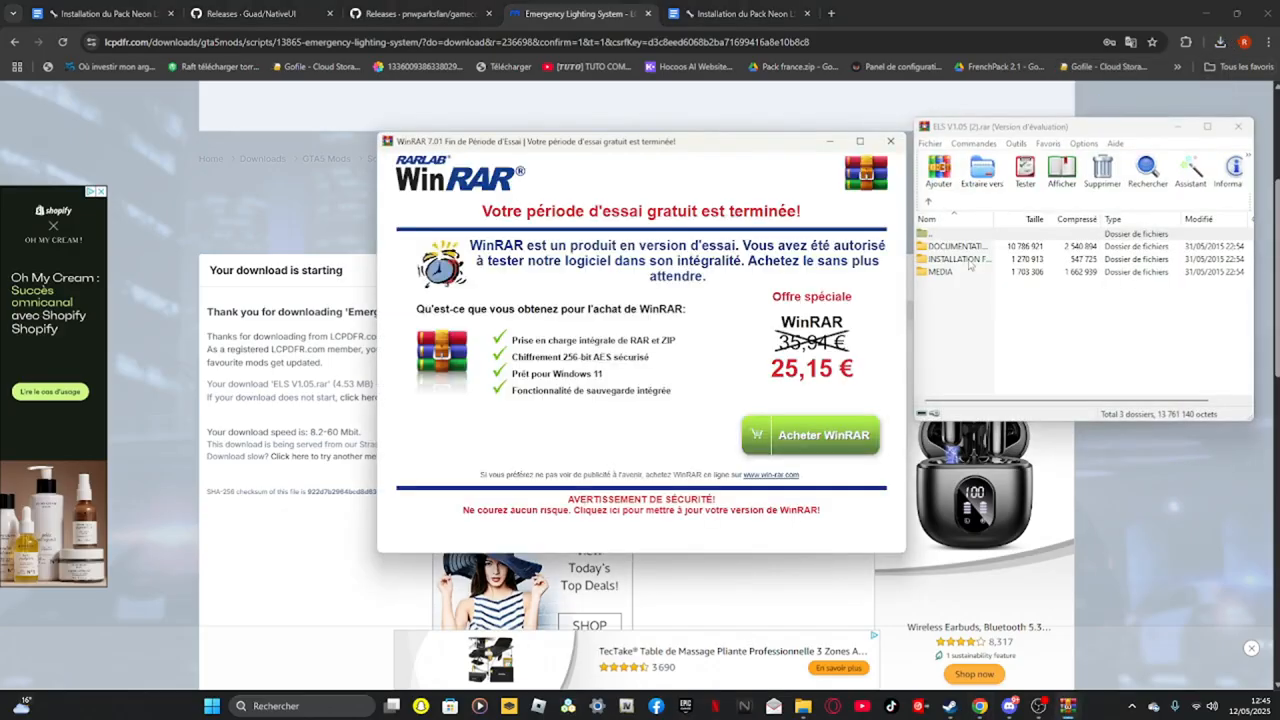
double_click(958, 258)
key("ctrl+a")
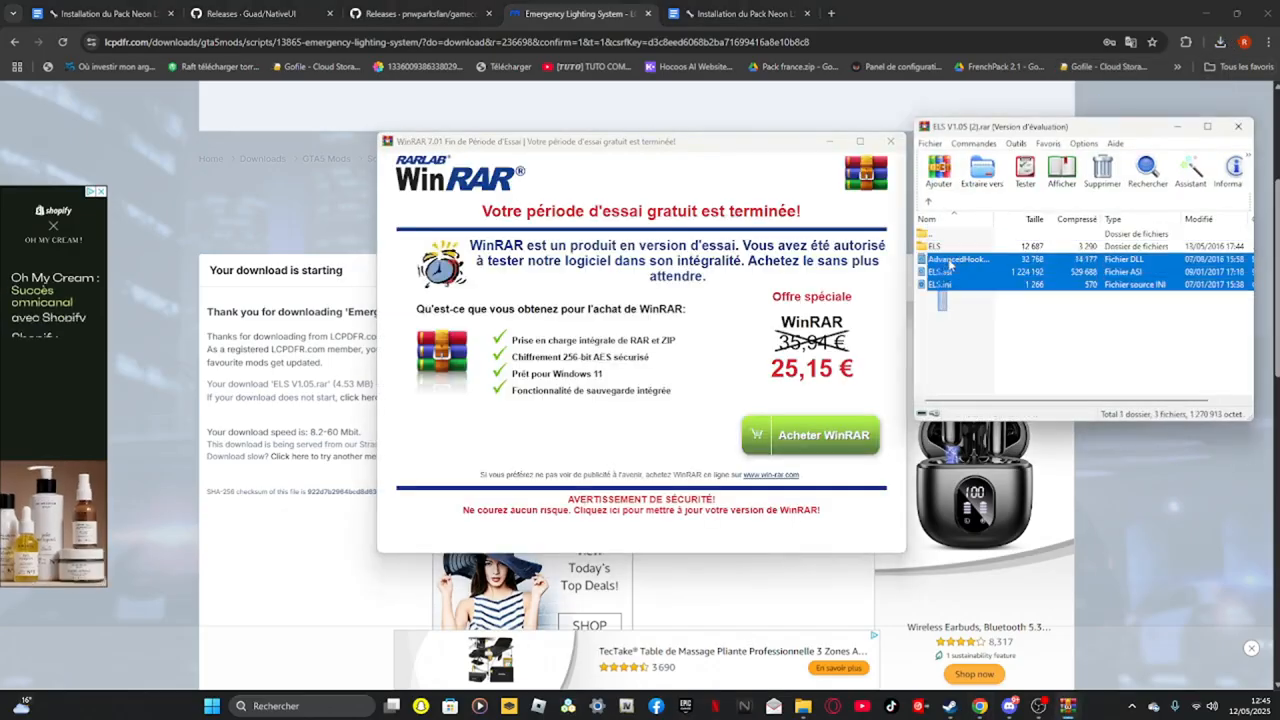
left_click(968, 260, "ctrl")
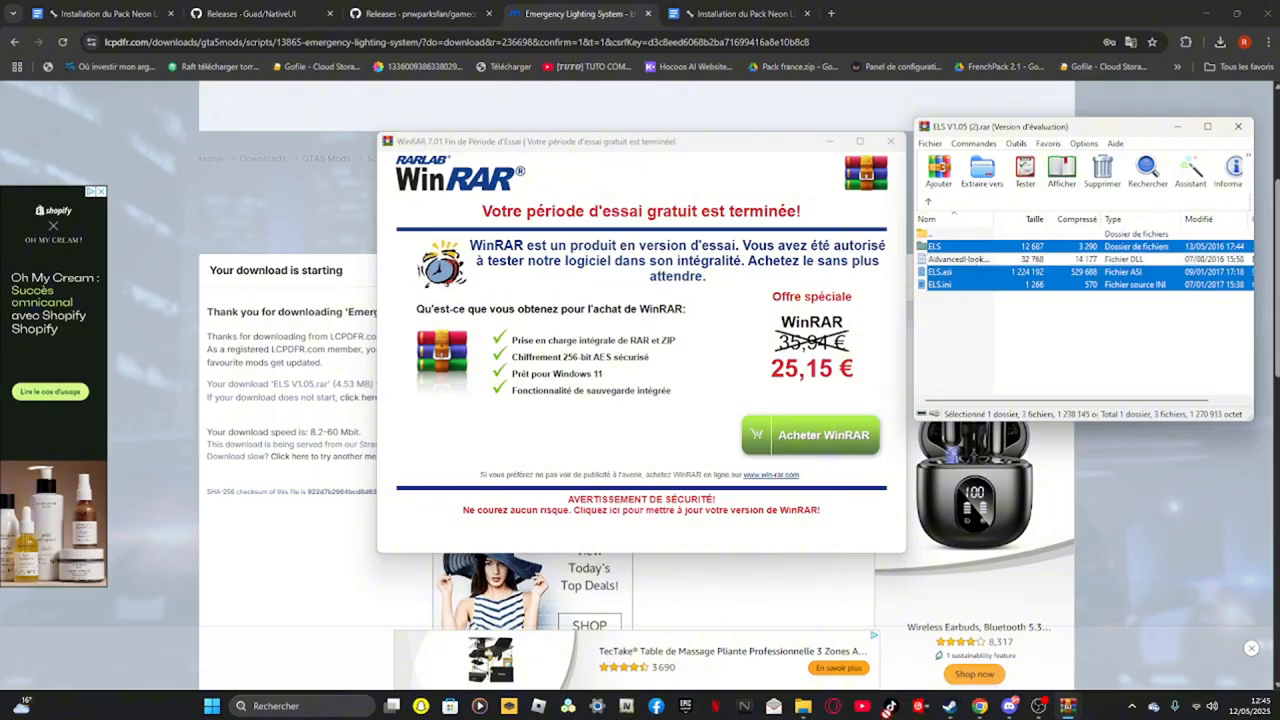
left_click(890, 141)
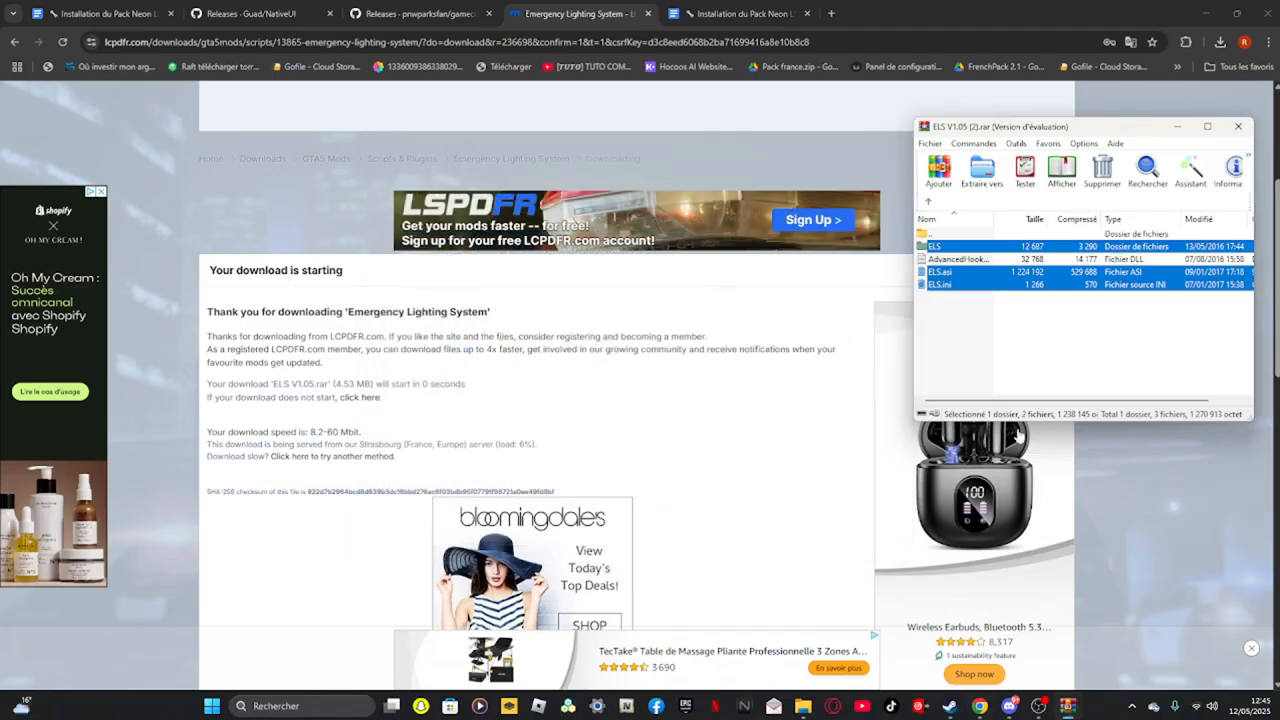
Copy the ELS folder, ELS.asi and ELS.ini into the Grand Theft Auto V root folder and close the archive
left_click(1220, 16)
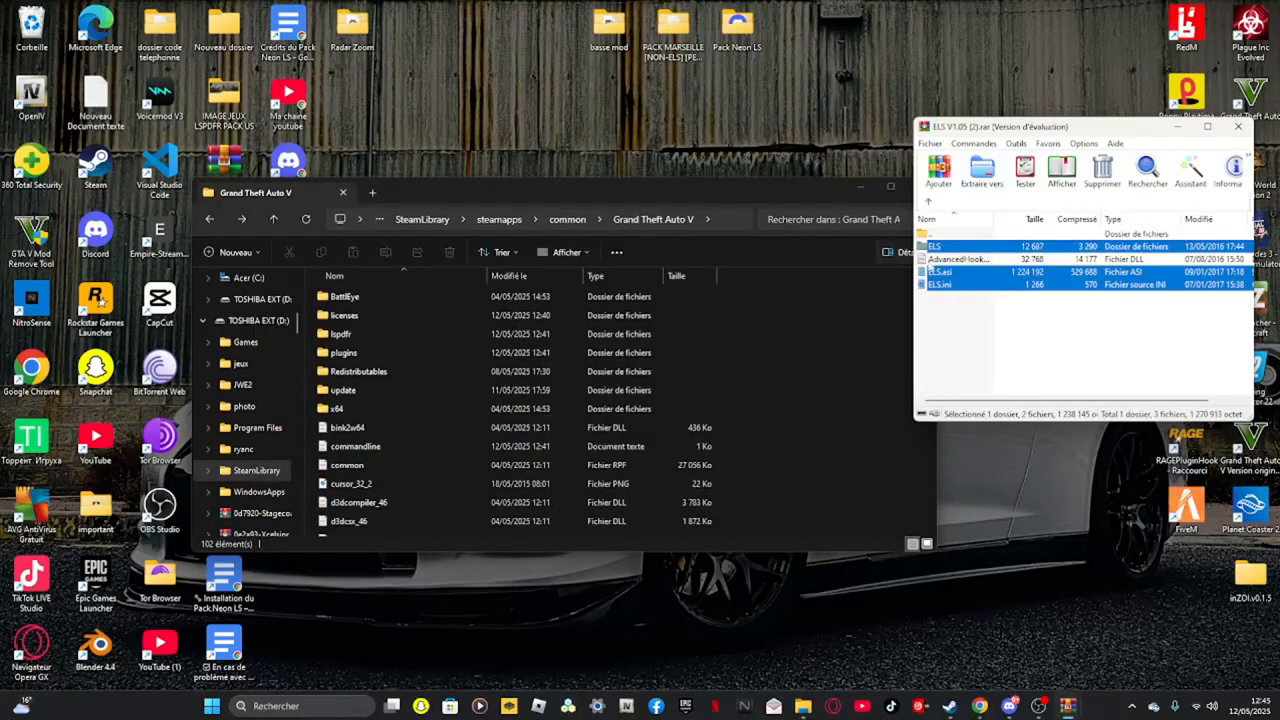
left_click_drag(910, 302, 791, 388)
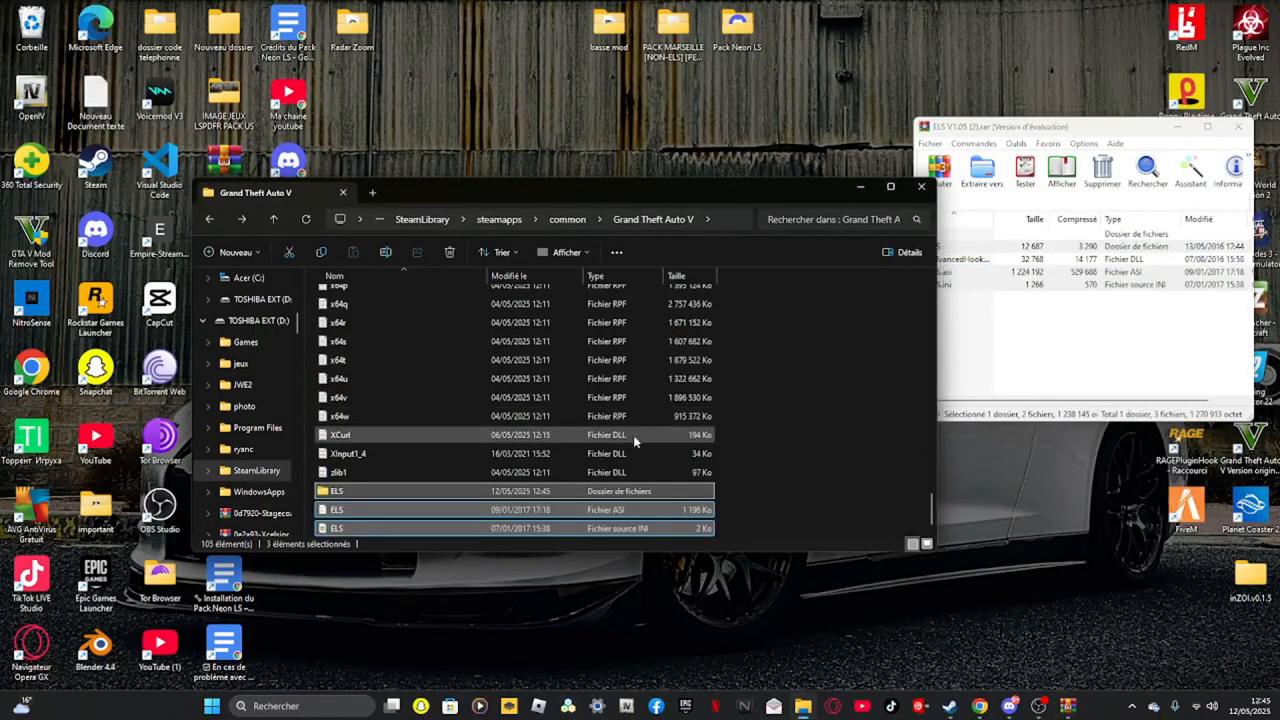
left_click(310, 223)
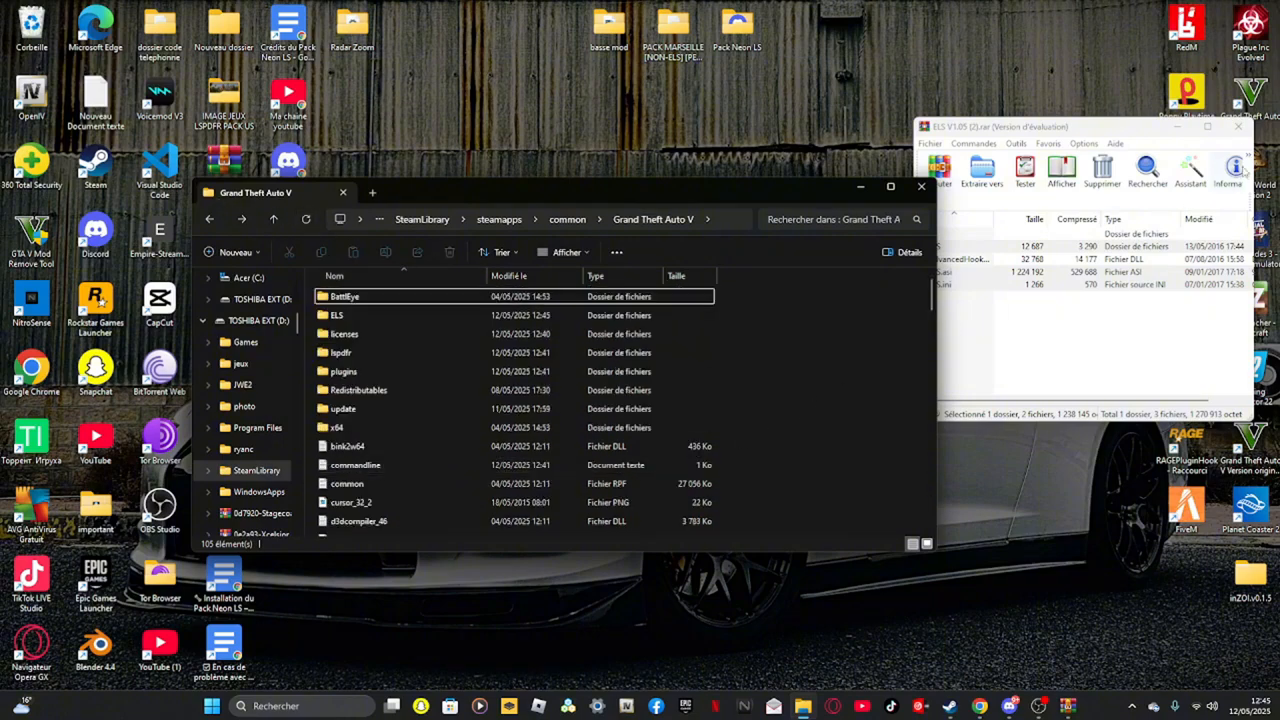
left_click(1165, 133)
left_click(1240, 126)
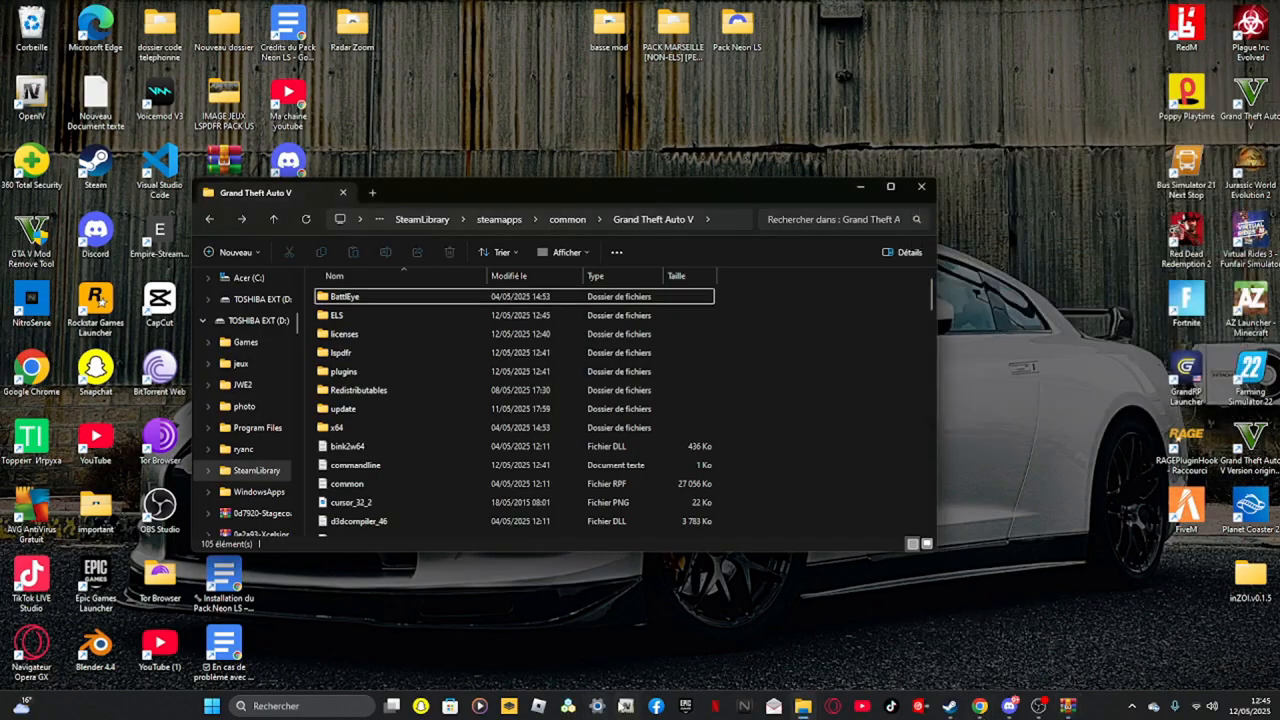
Launch OpenIV and choose Grand Theft Auto V for Windows
left_click(625, 706)
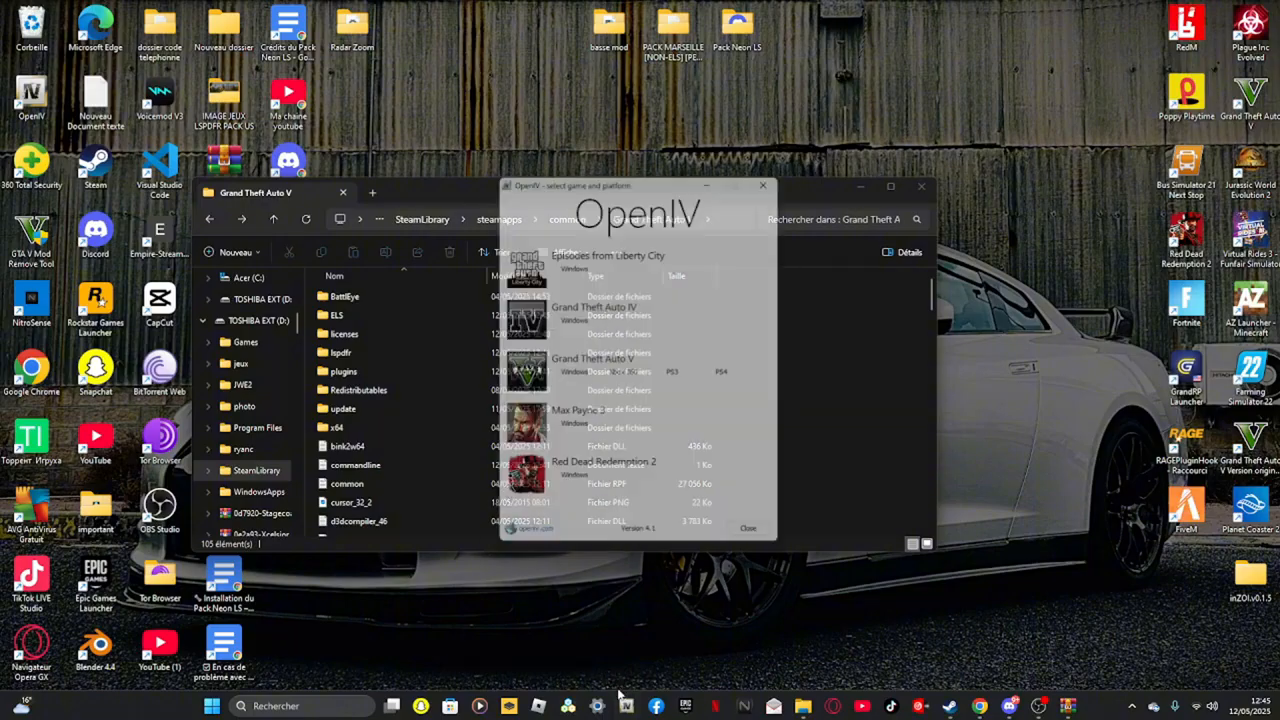
left_click(576, 374)
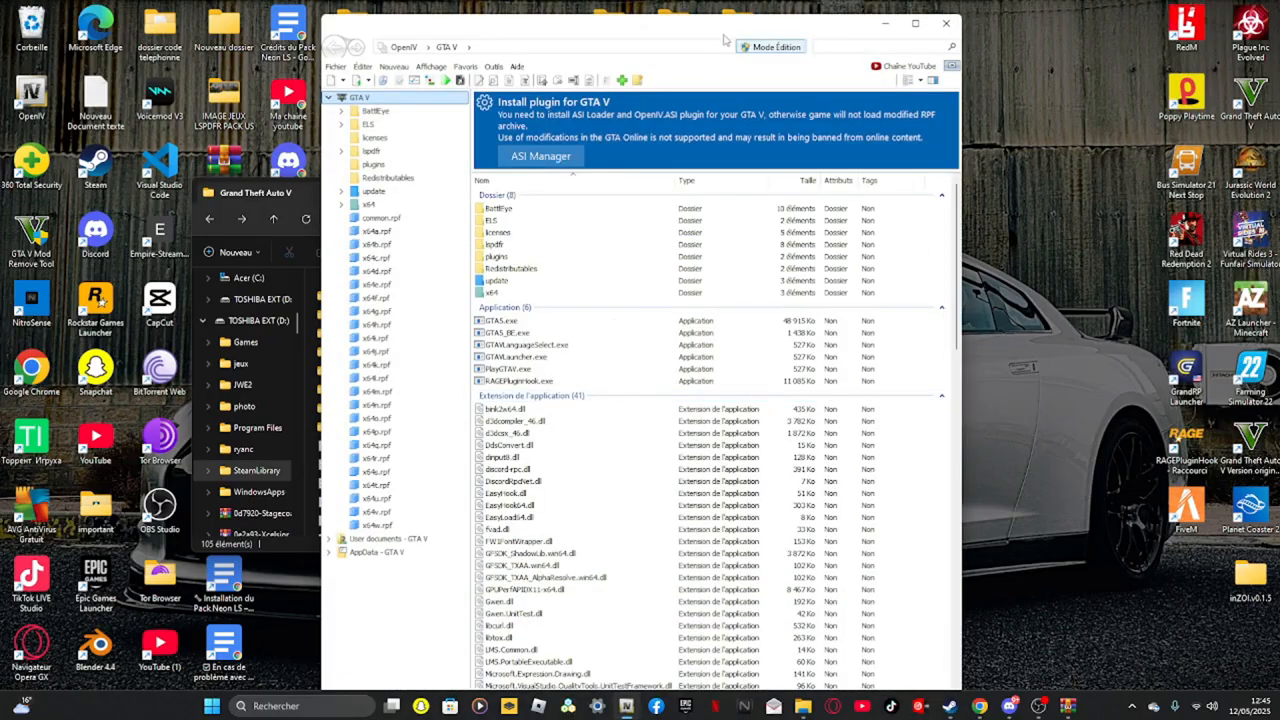
Install the OpenIV.ASI plugin through the GTA V ASI Manager and close the manager
left_click_drag(724, 38, 690, 20)
left_click(543, 140)
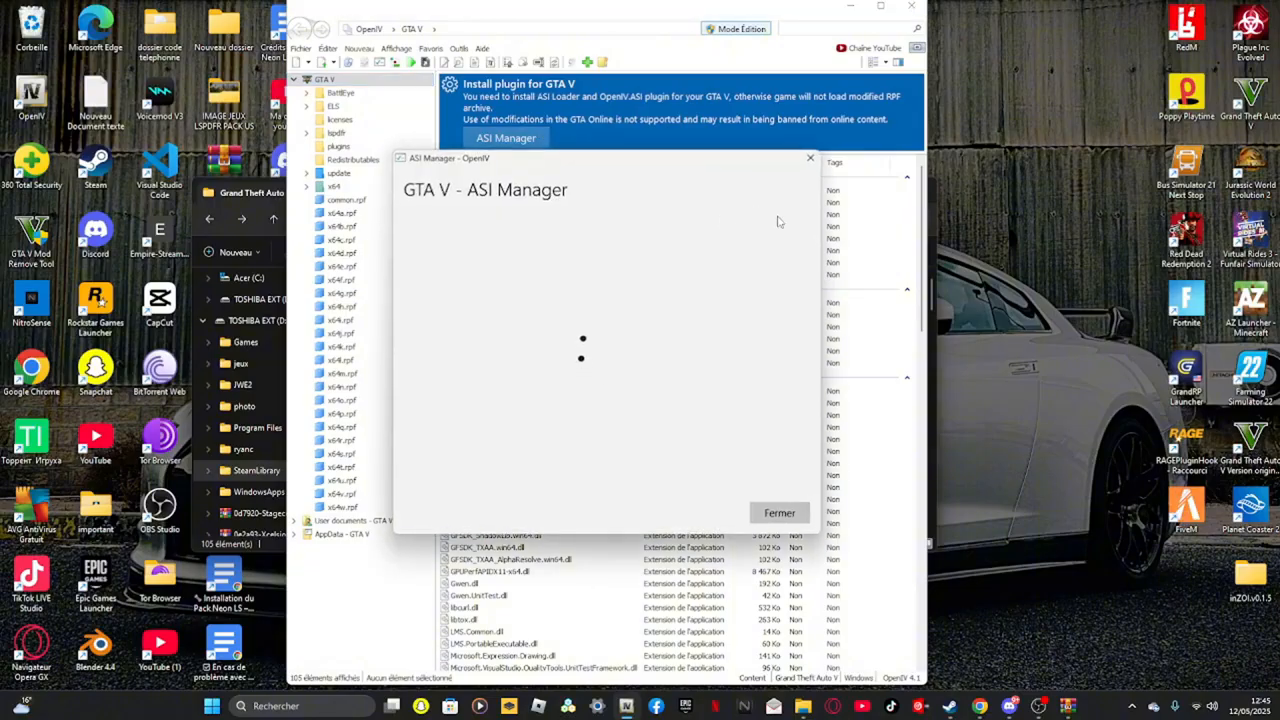
left_click(754, 363)
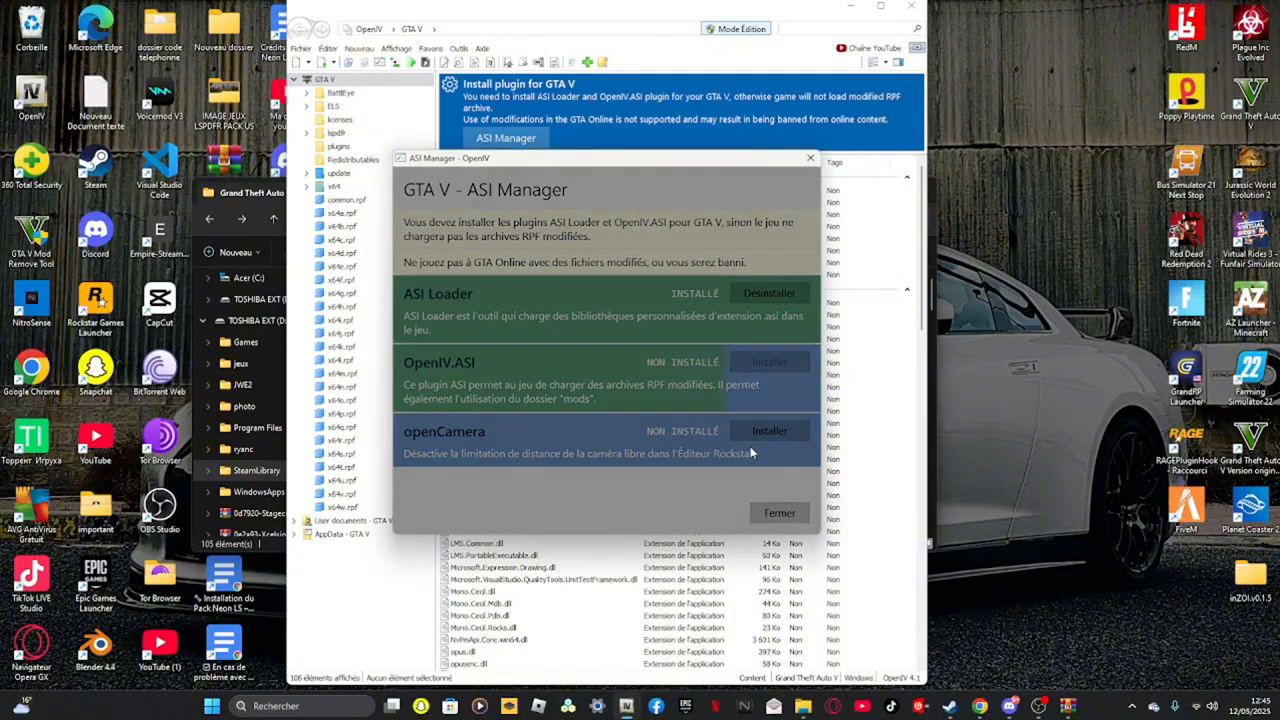
left_click(716, 411)
left_click(746, 432)
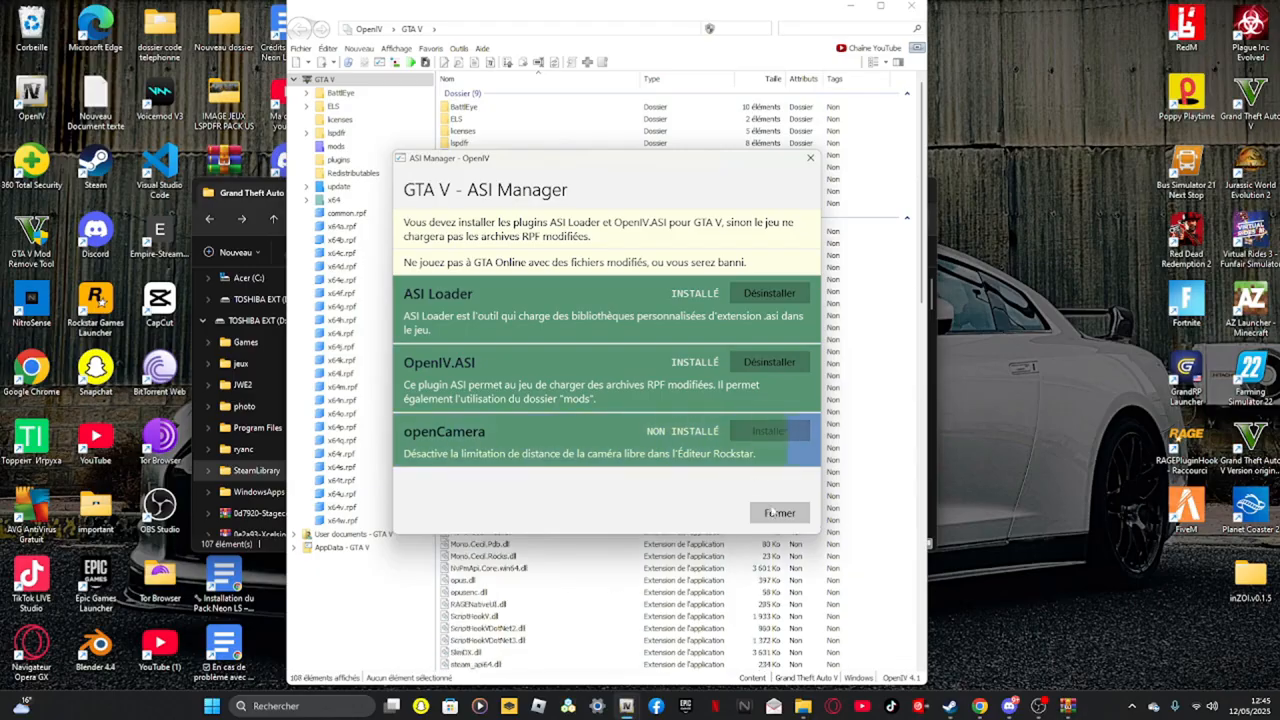
left_click(777, 514)
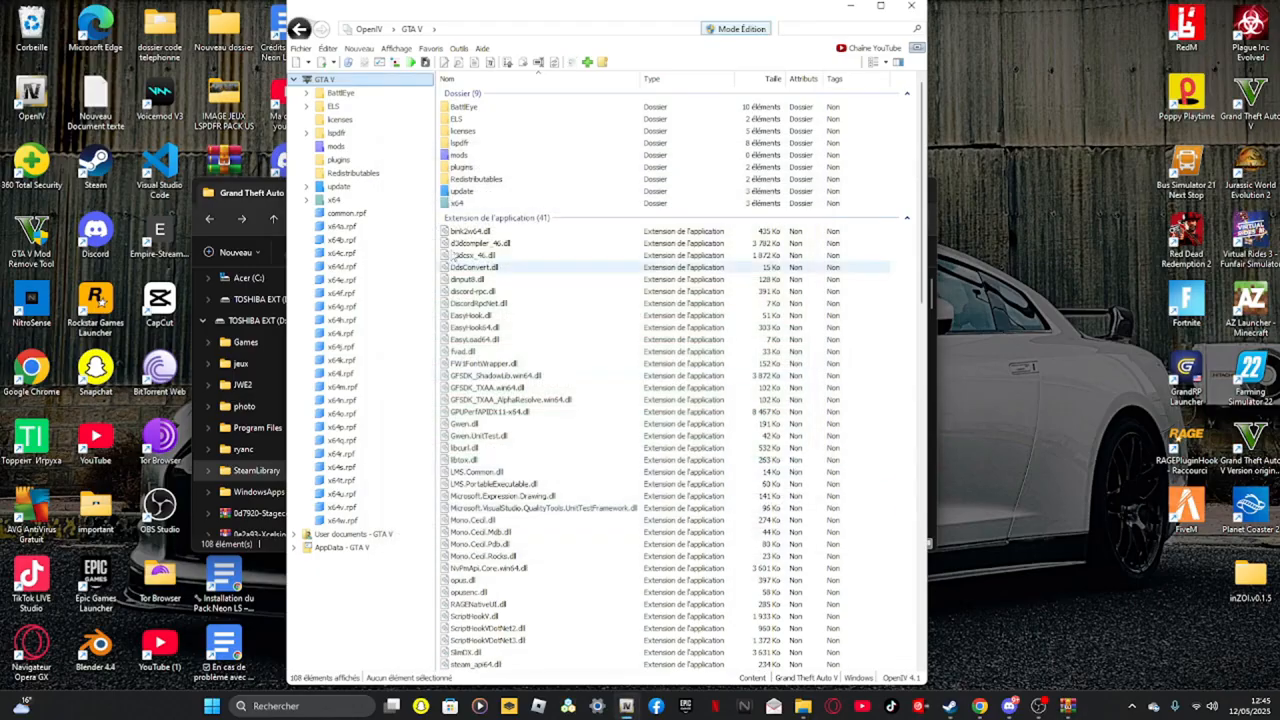
Open the update folder's update.rpf archive and browse into its common\data folder
left_click(349, 150)
left_click(342, 187)
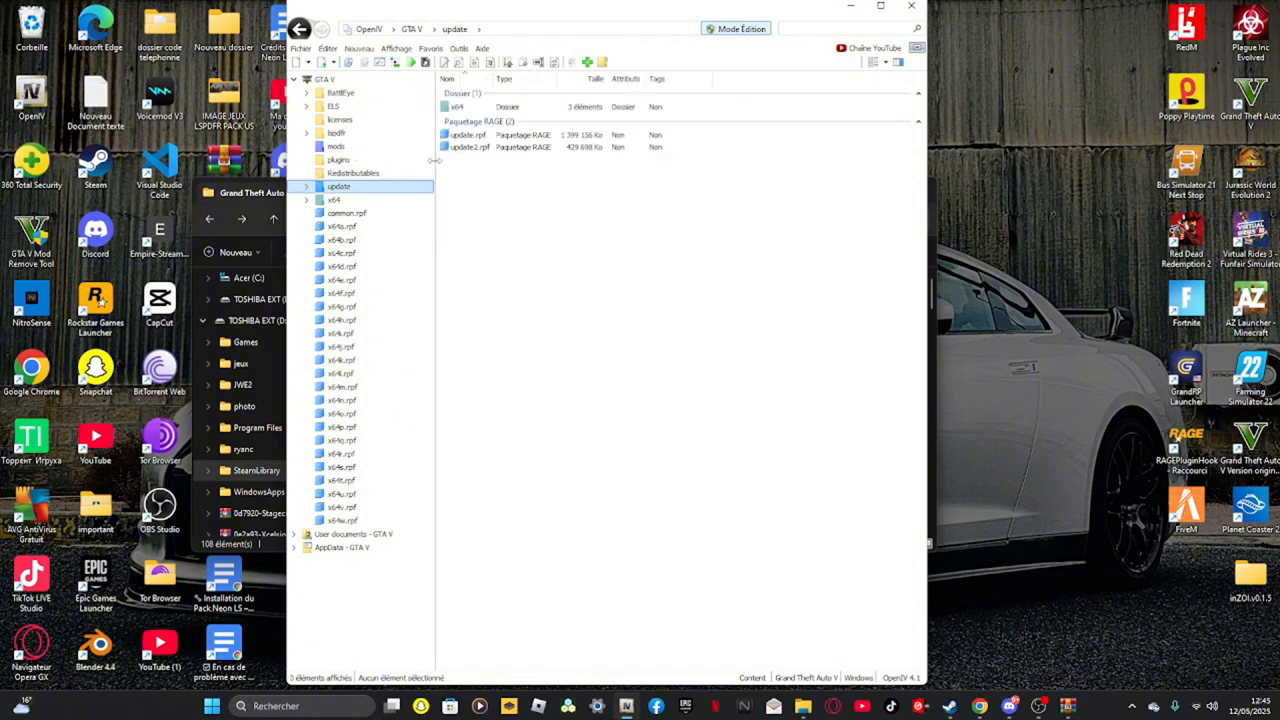
left_click(468, 134)
double_click(468, 134)
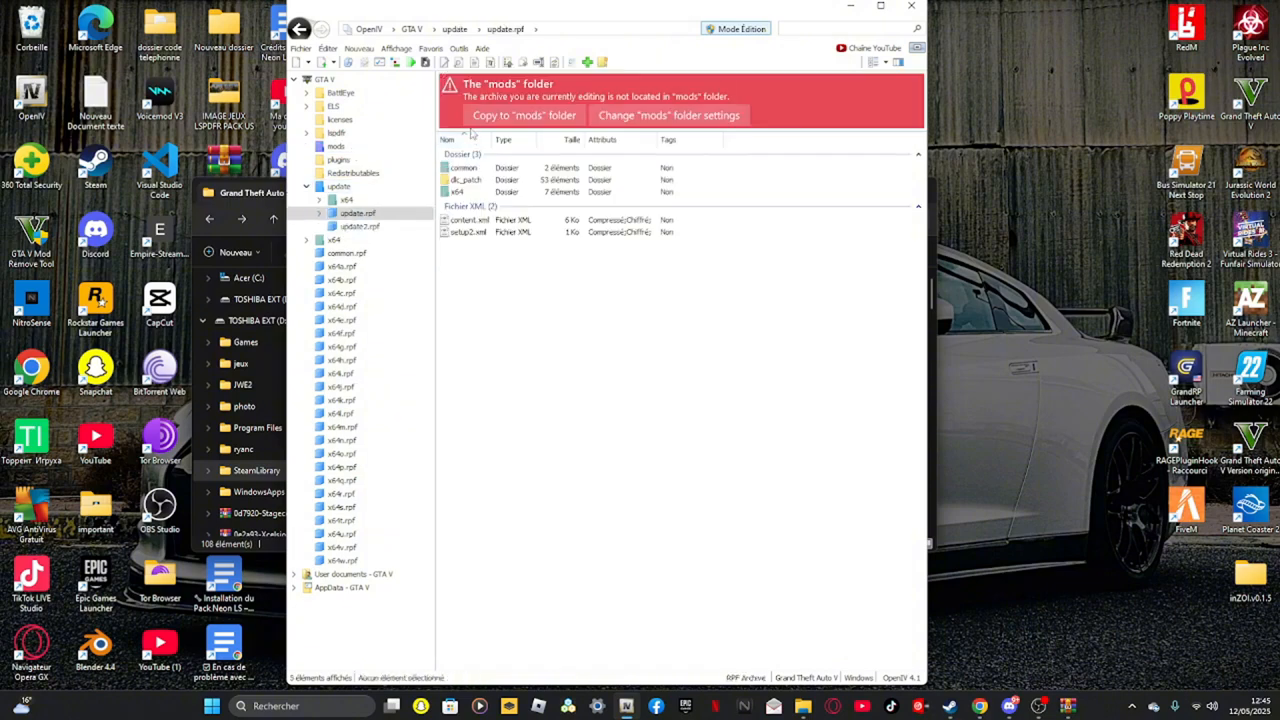
double_click(472, 168)
double_click(473, 169)
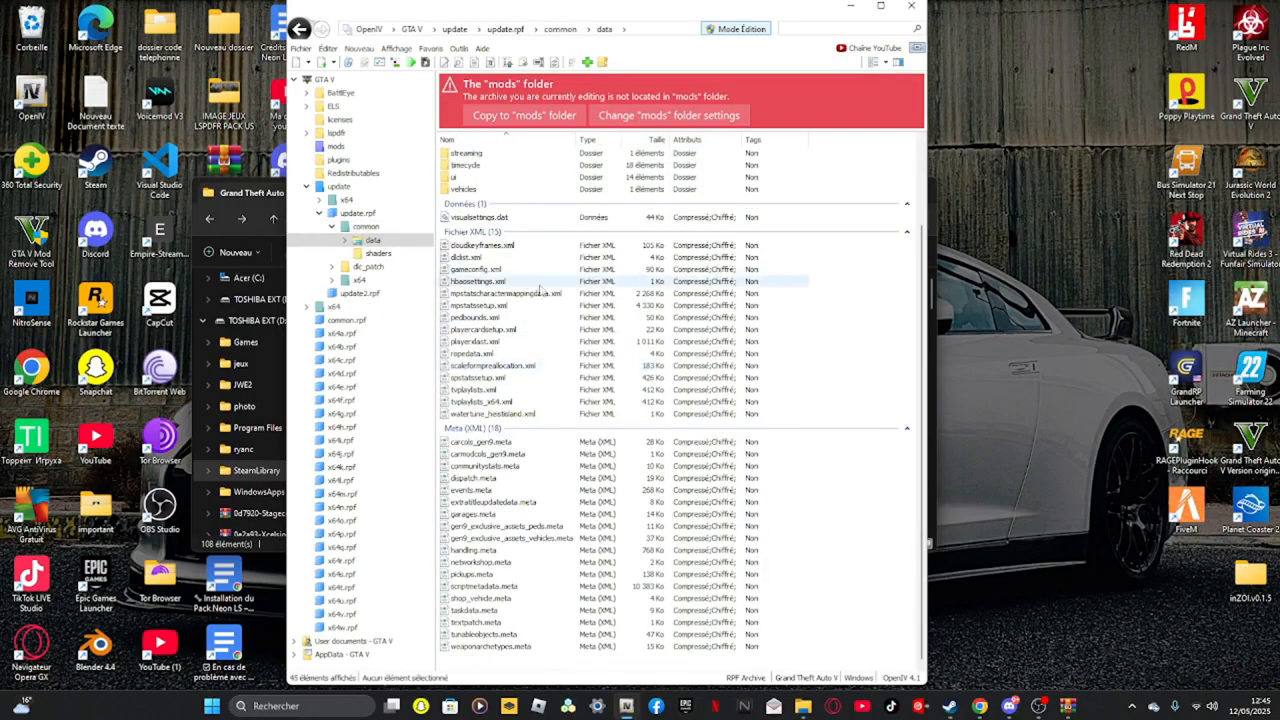
Download gameconfig.xml for GTA V 3407 from the pnwparksfan gameconfig releases page
left_click(979, 706)
left_click(400, 13)
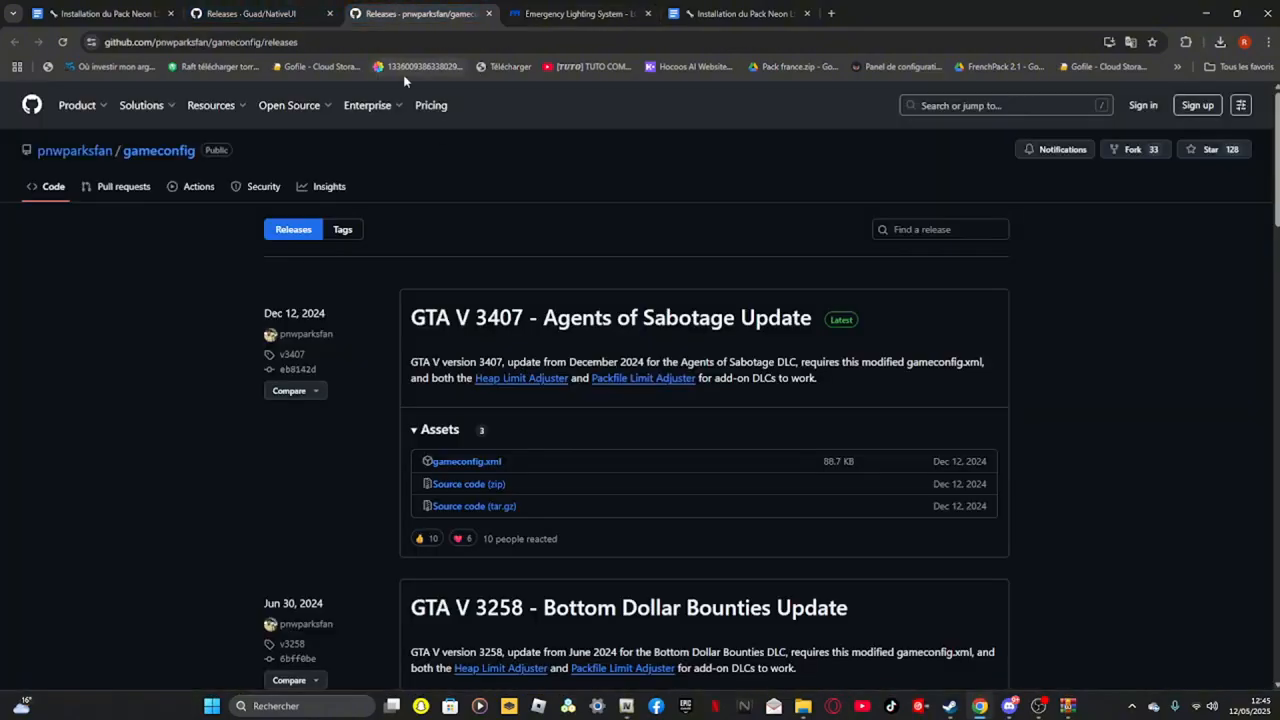
left_click(452, 463)
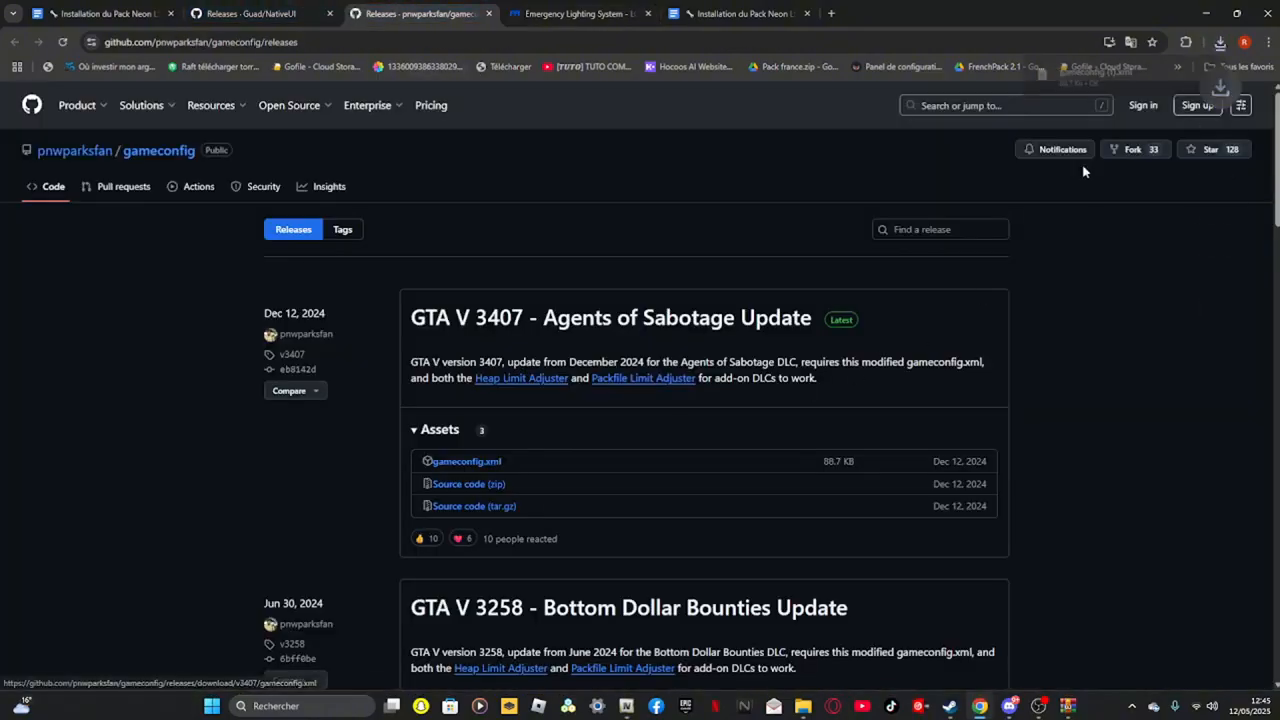
left_click_drag(1085, 75, 1025, 87)
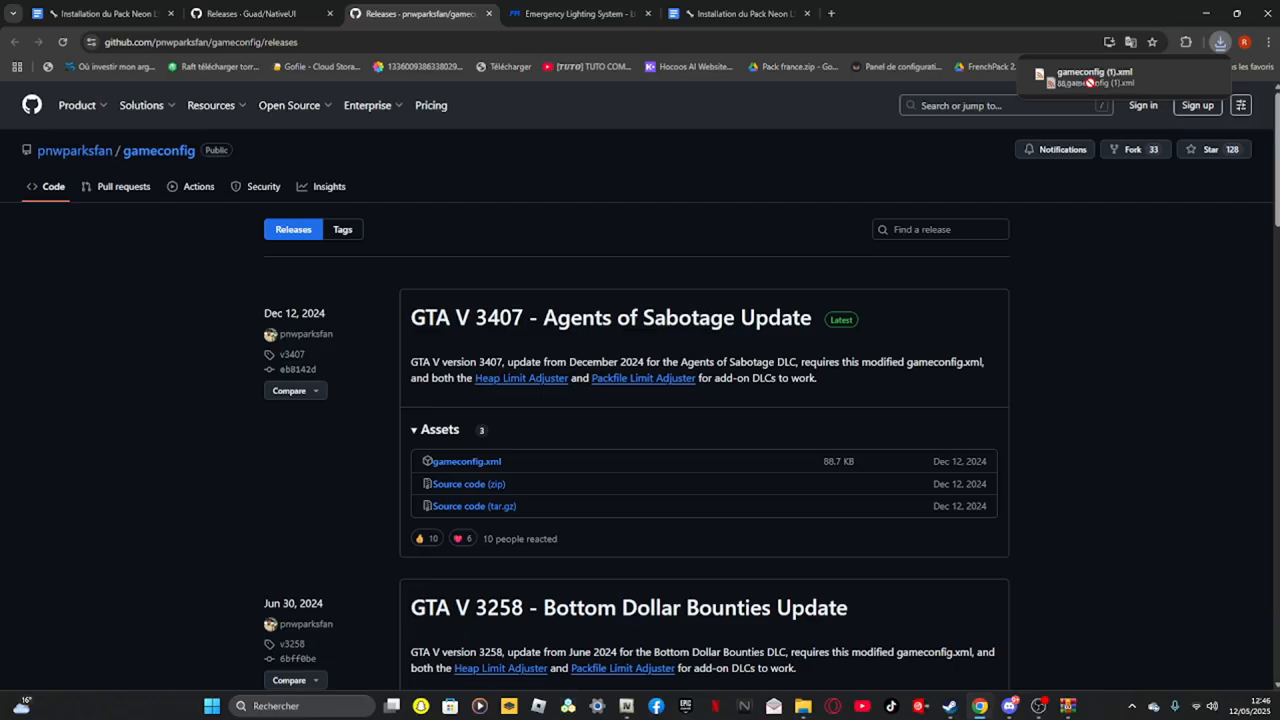
Search for gameconfig and download Gameconfig for Legacy & Enhanced V34.5 from GTA5-Mods
left_click(830, 13)
type("ga")
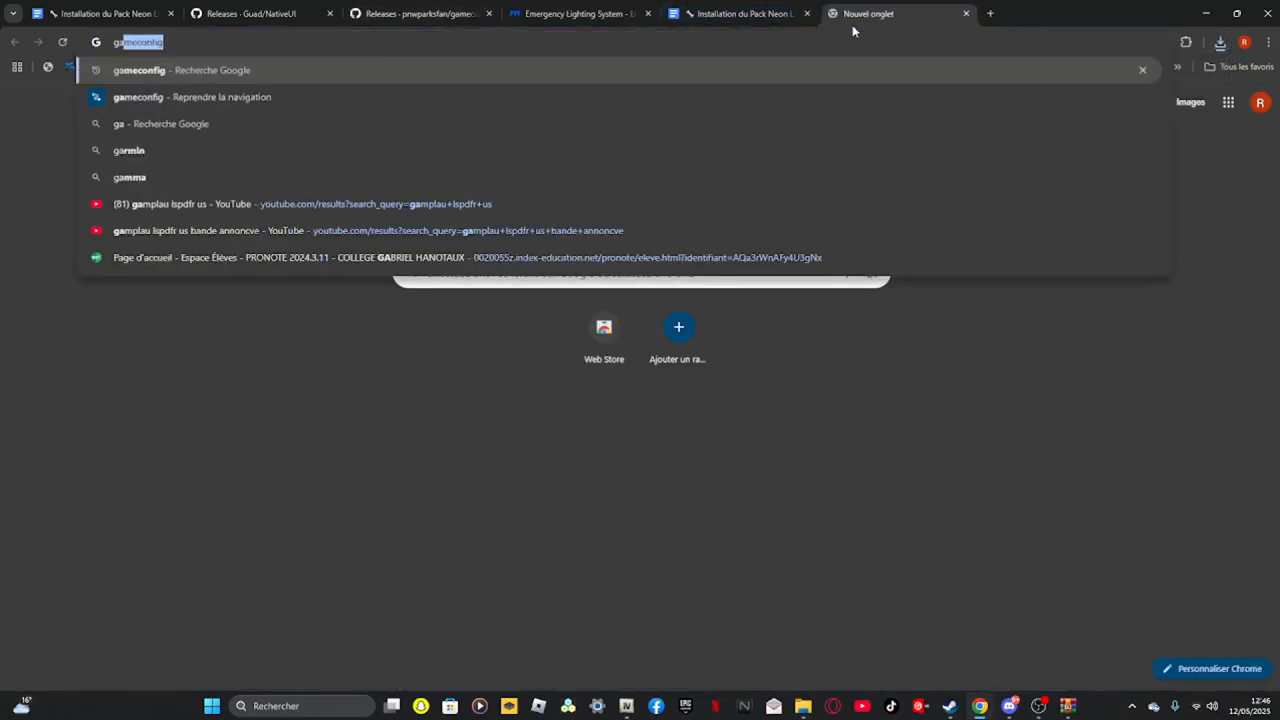
type("mconfig")
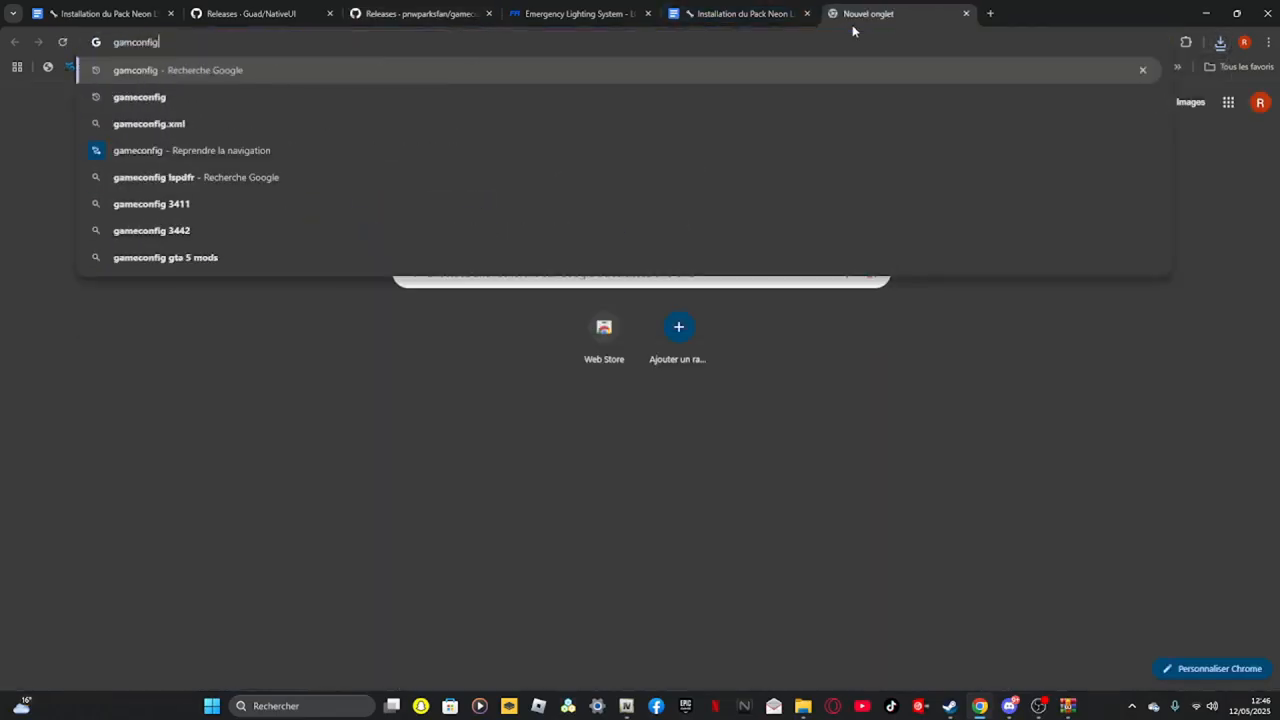
left_click(128, 100)
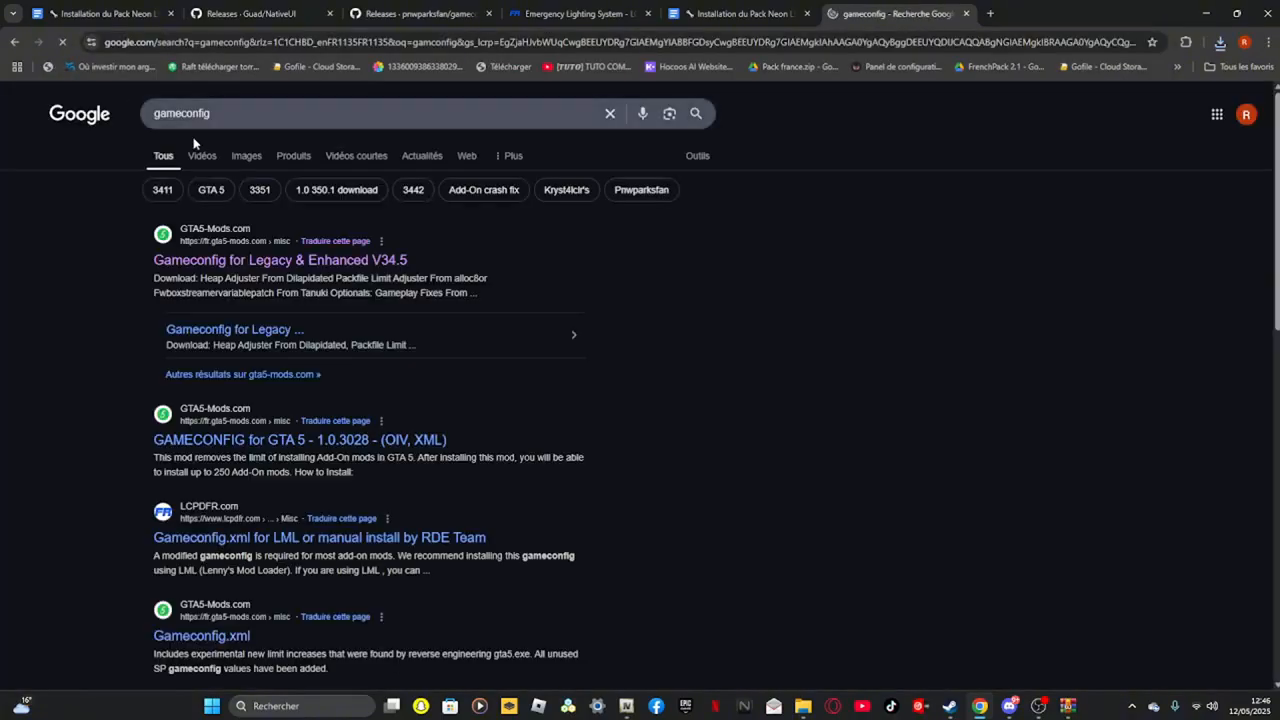
left_click(282, 261)
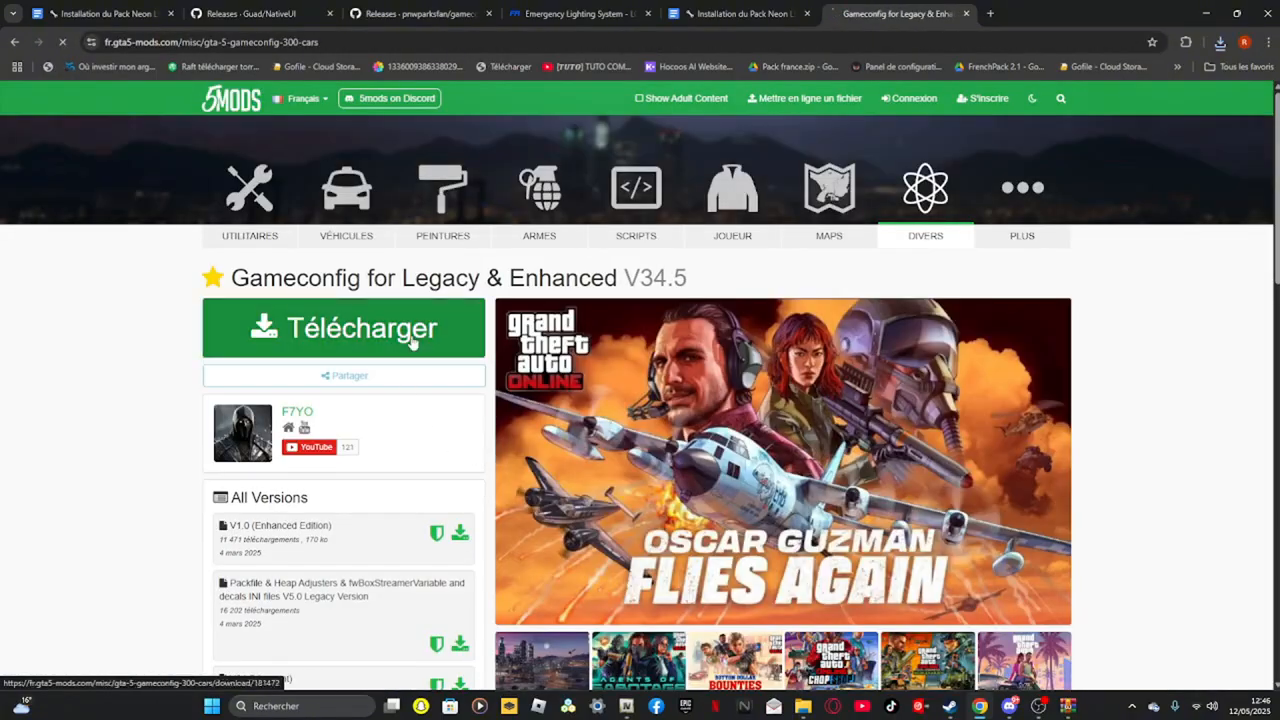
left_click(415, 345)
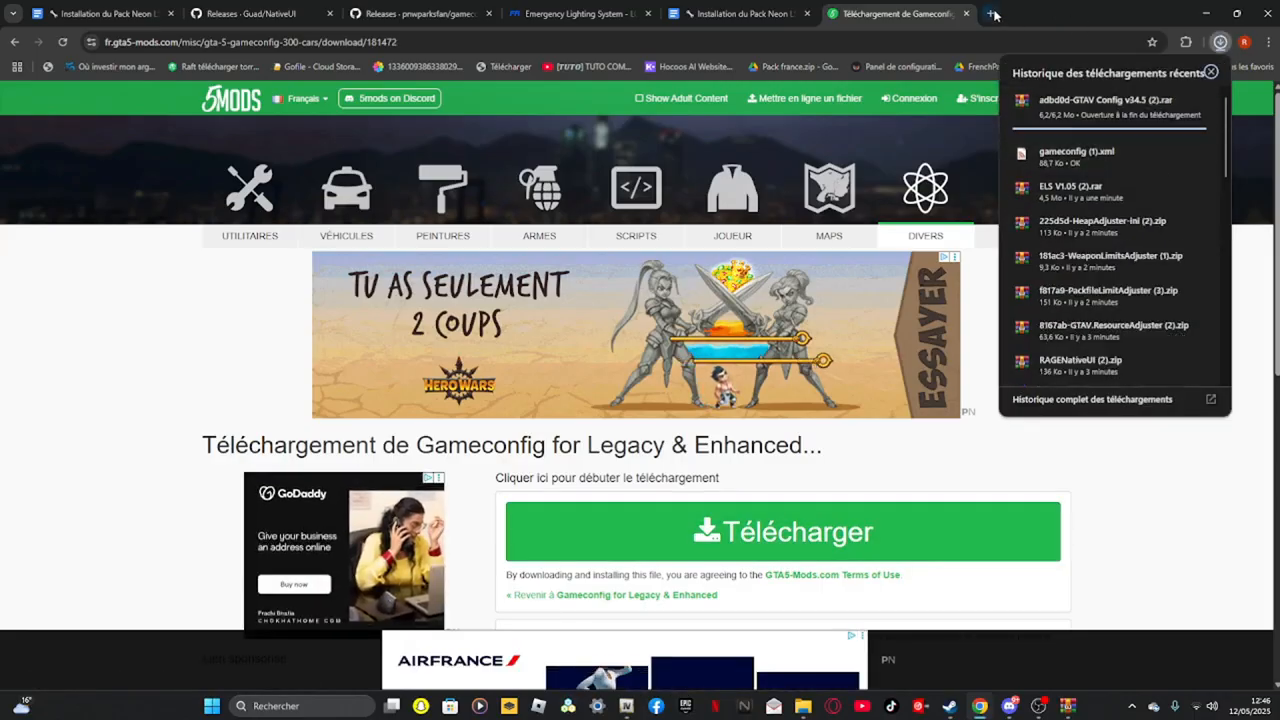
key("ctrl+t")
type("gameconfig")
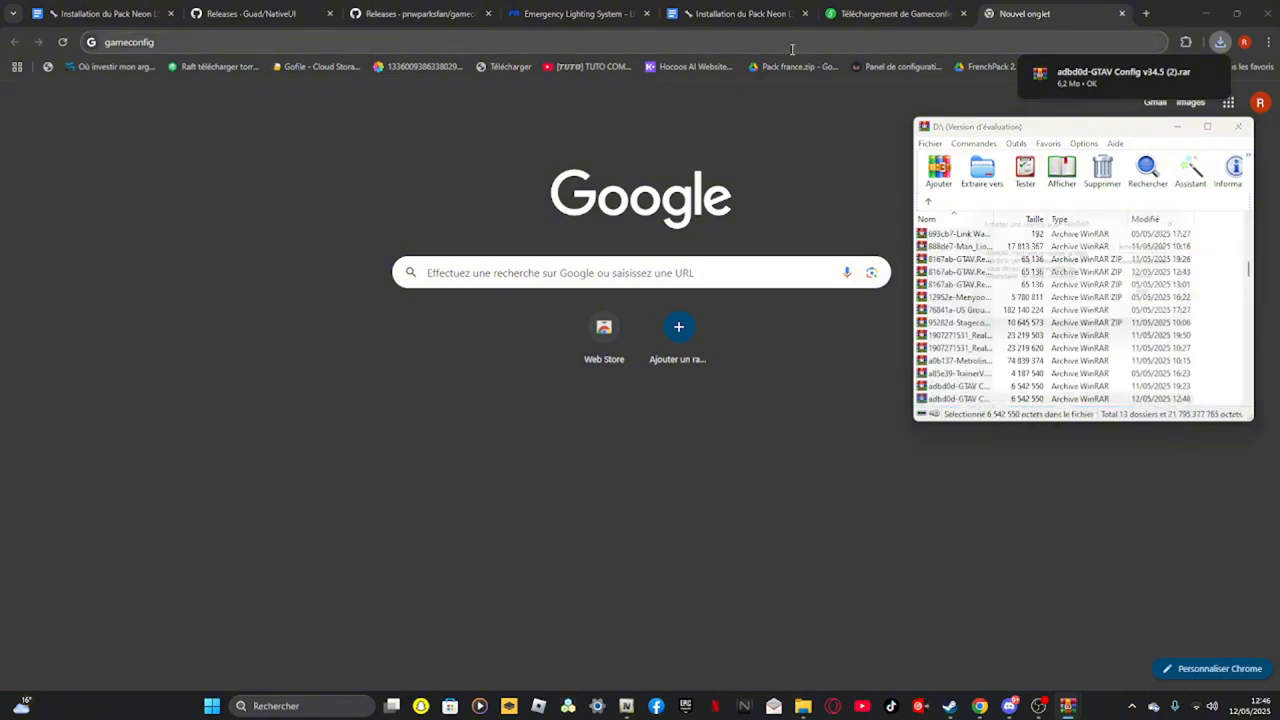
left_click(729, 40)
key("BackSpace")
key("BackSpace")
key("BackSpace")
key("BackSpace")
key("BackSpace")
key("BackSpace")
key("BackSpace")
key("BackSpace")
key("BackSpace")
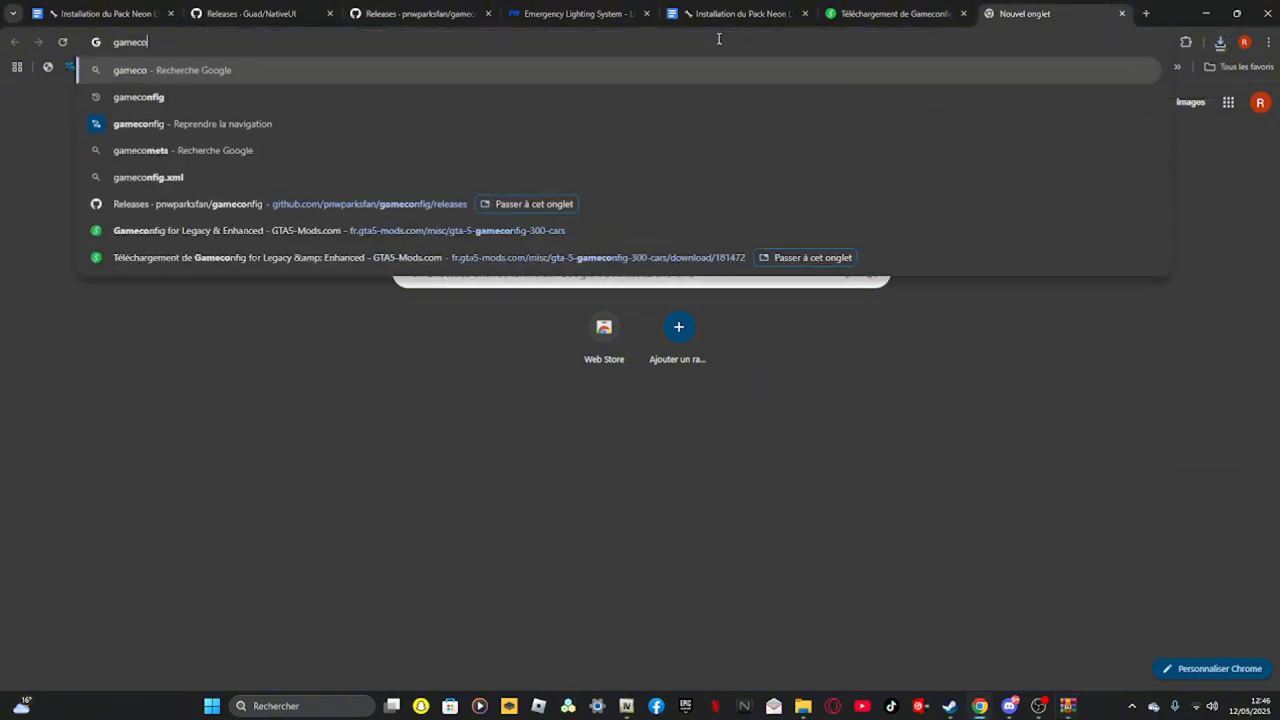
key("BackSpace")
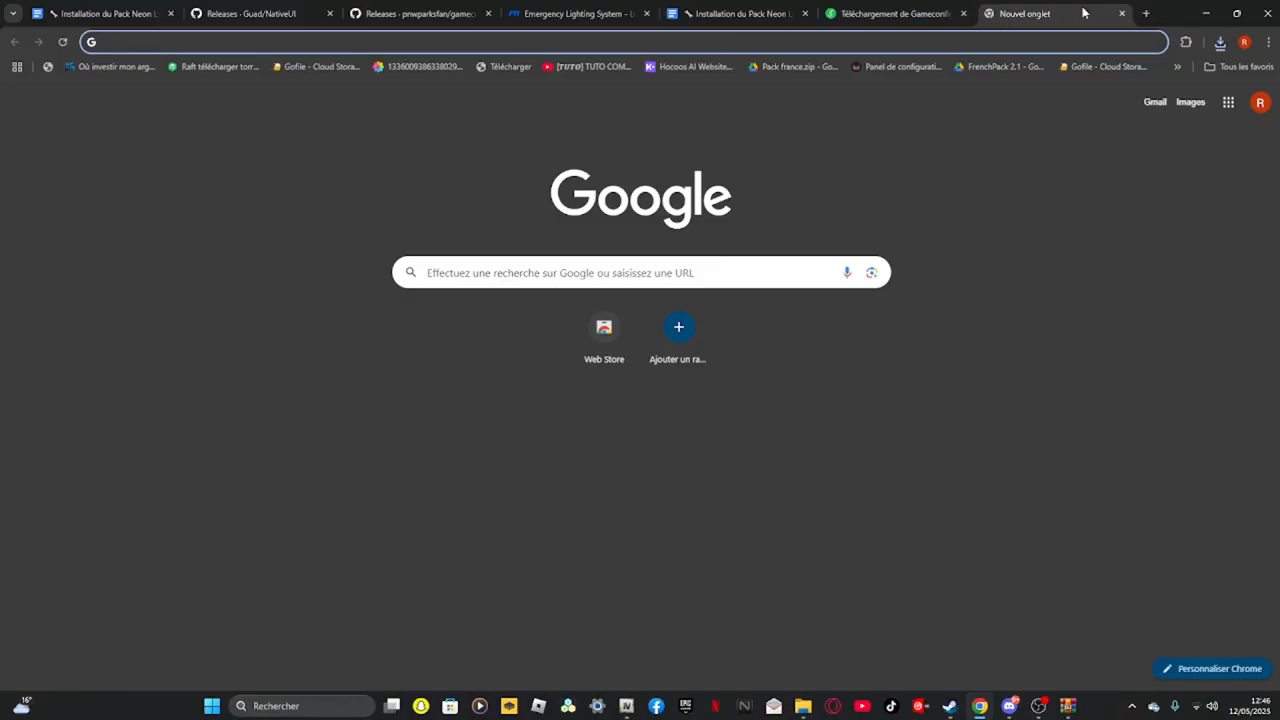
Open the downloaded GTAV Config v34.5 archive and browse to Gta Config v34.5, For More Mods, Stock Traffic
left_click(1219, 47)
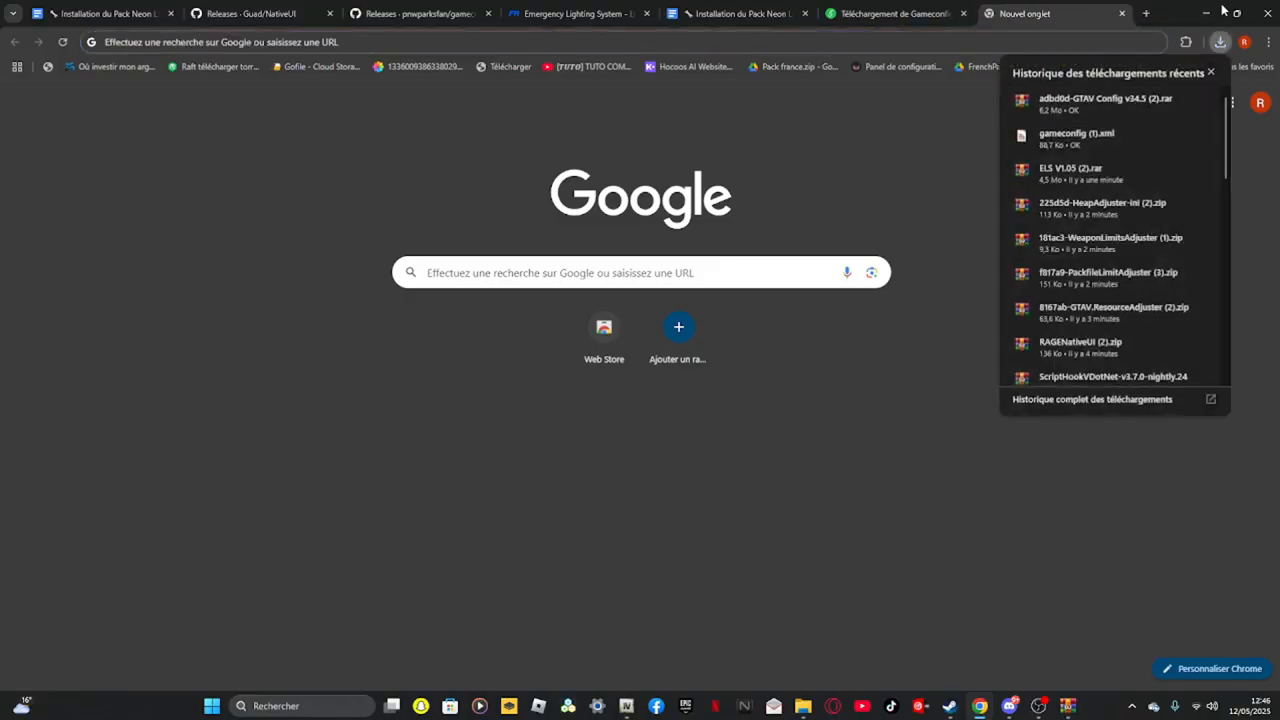
left_click(1005, 105)
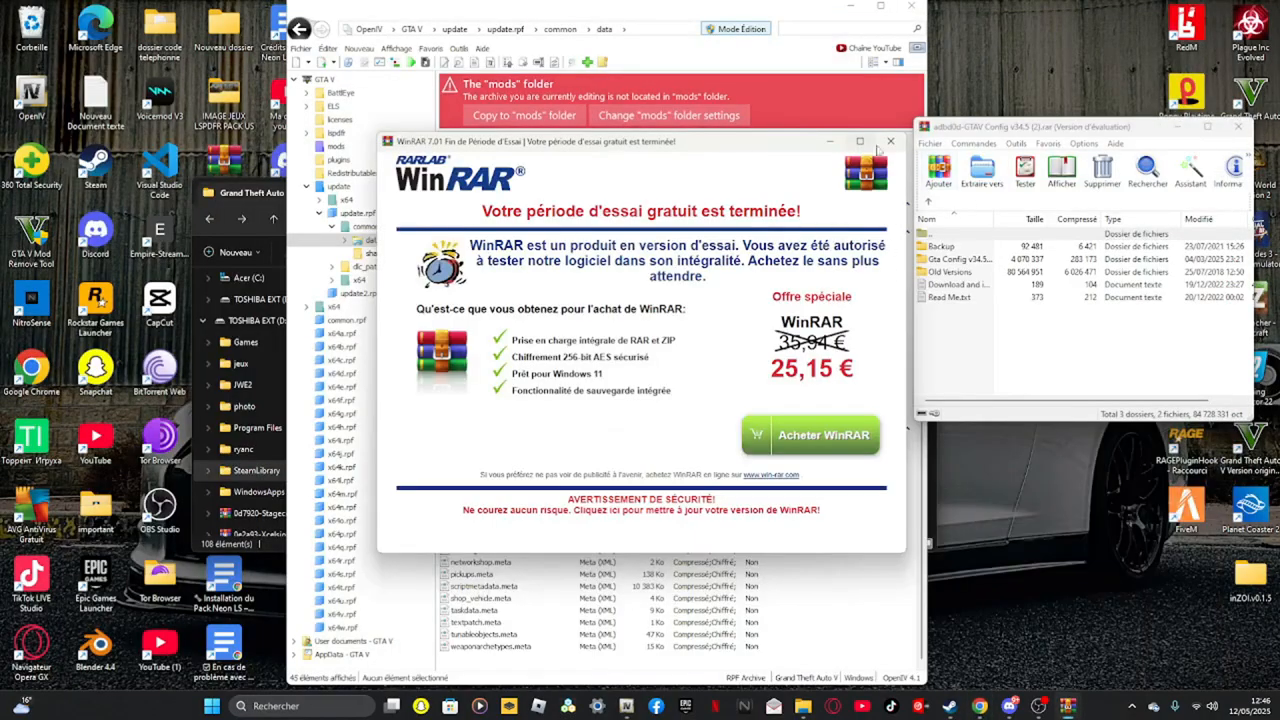
left_click(890, 141)
double_click(966, 247)
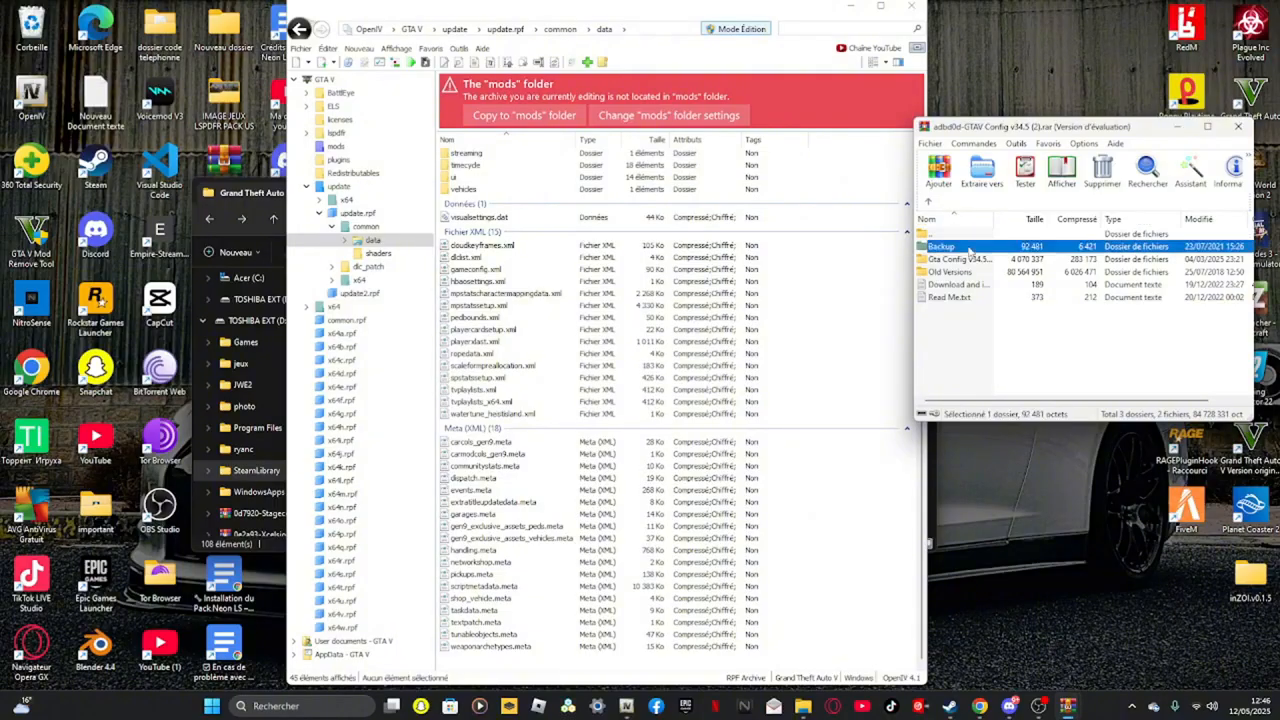
left_click(929, 203)
double_click(975, 260)
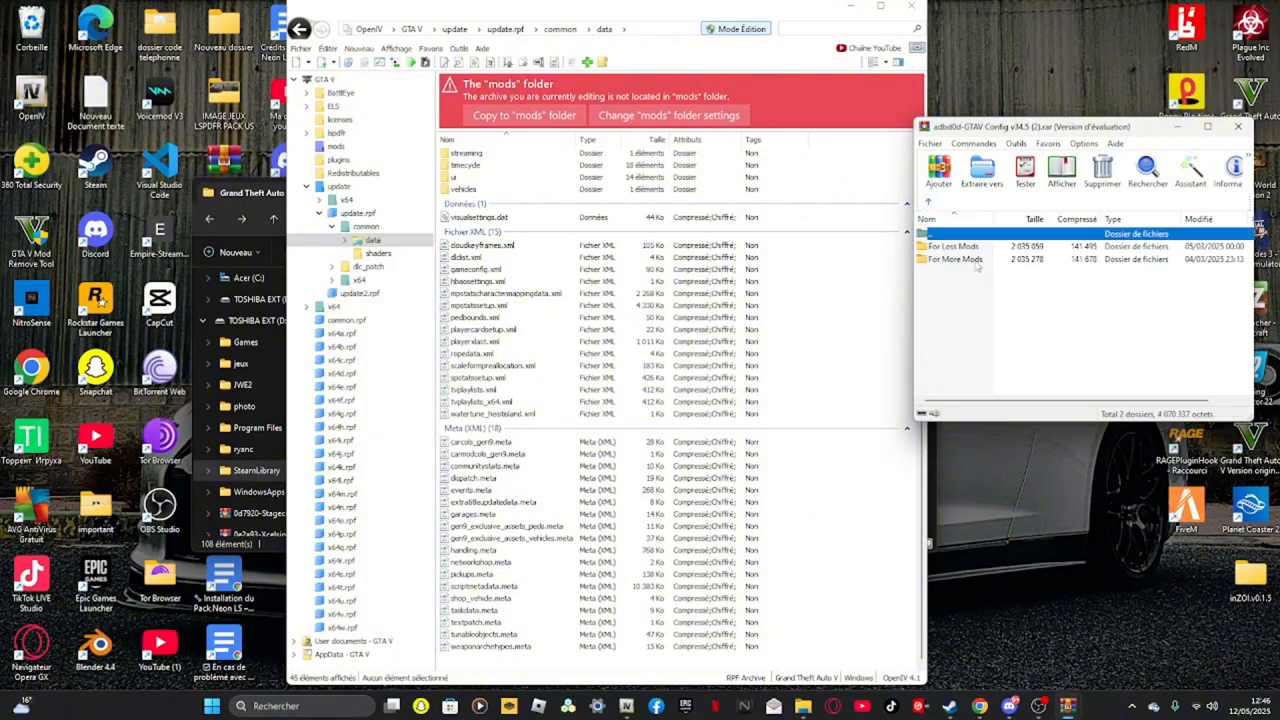
double_click(977, 262)
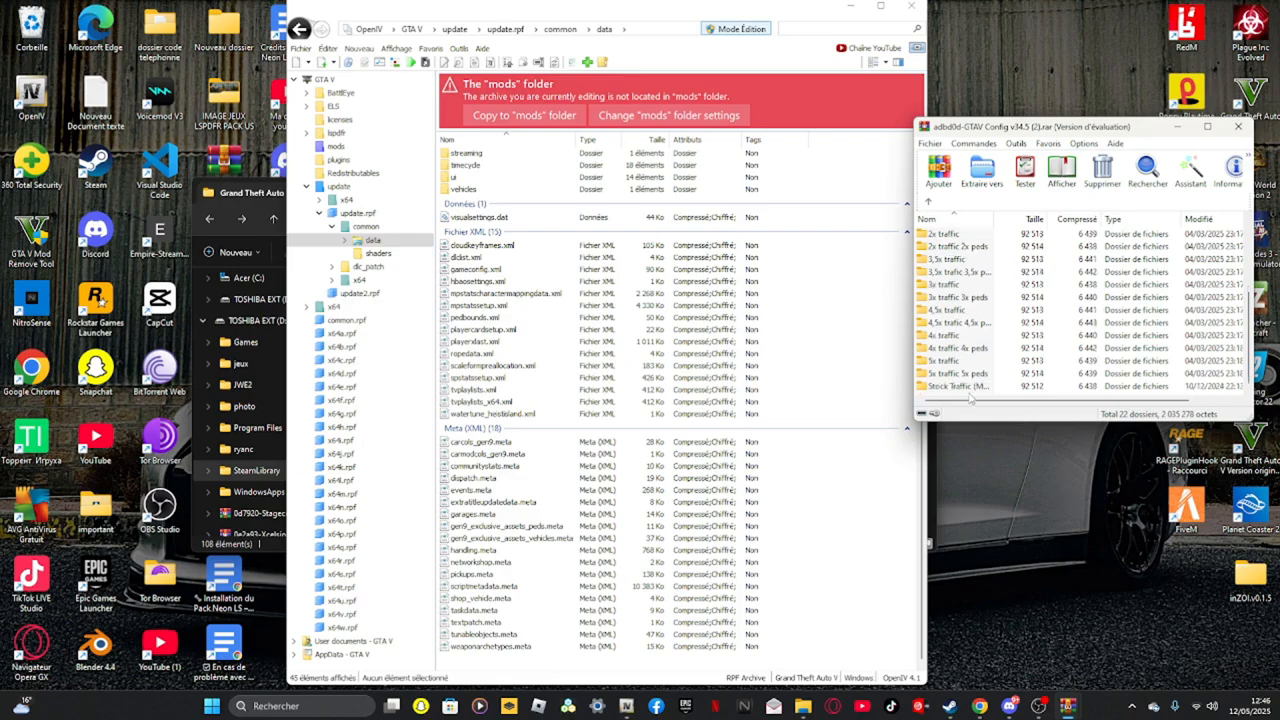
double_click(969, 389)
Copy update.rpf into the mods folder and replace its common\data gameconfig.xml with the Stock Traffic version, closing both windows
left_click_drag(957, 247, 953, 248)
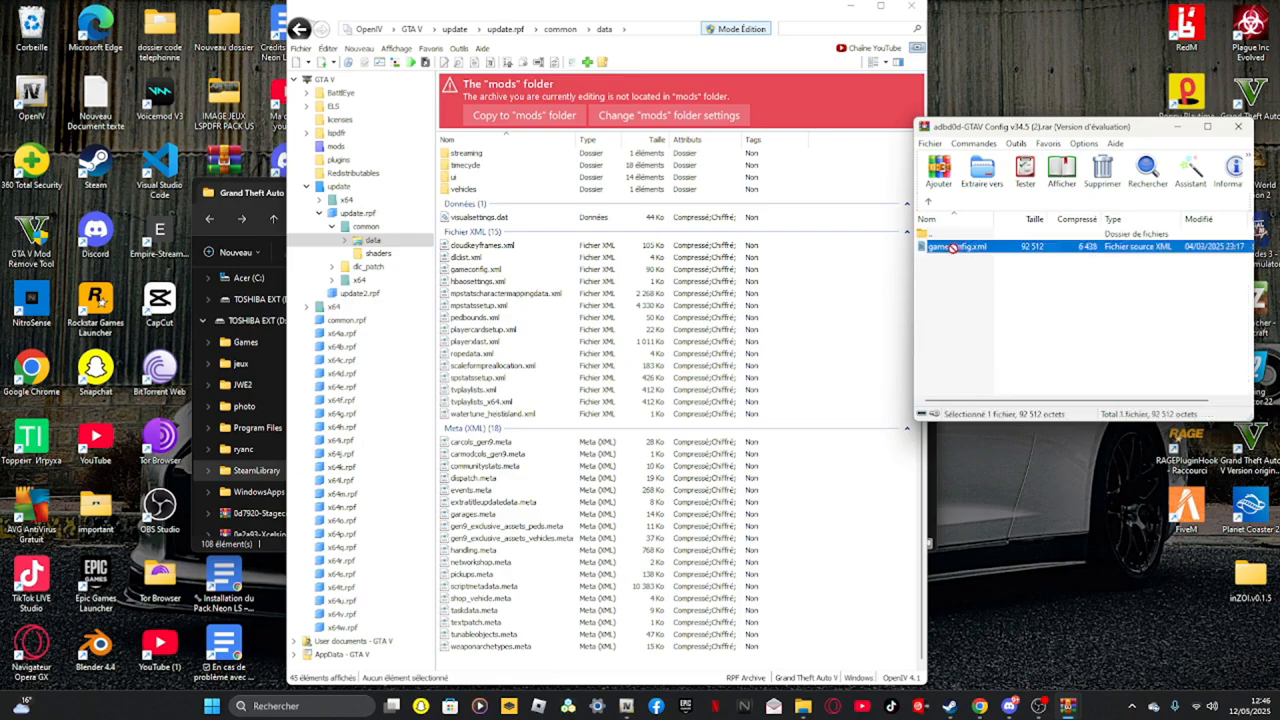
left_click_drag(577, 110, 590, 200)
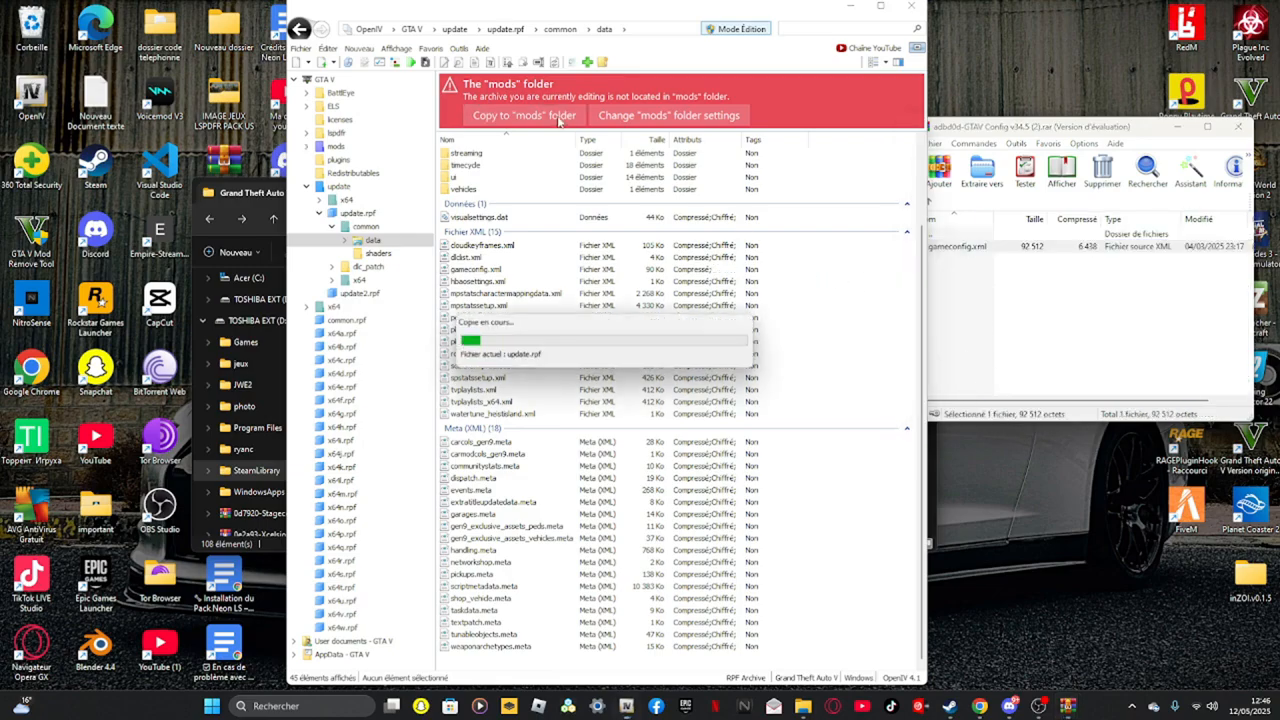
left_click(1237, 129)
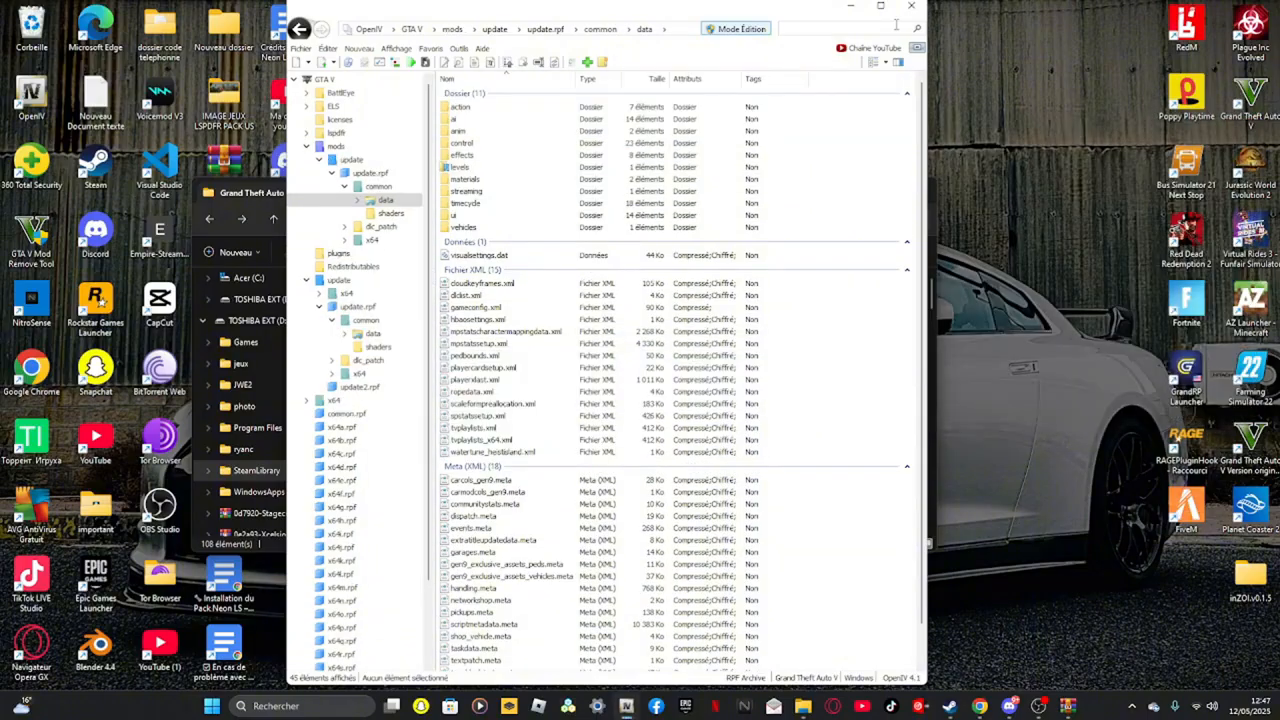
left_click(912, 8)
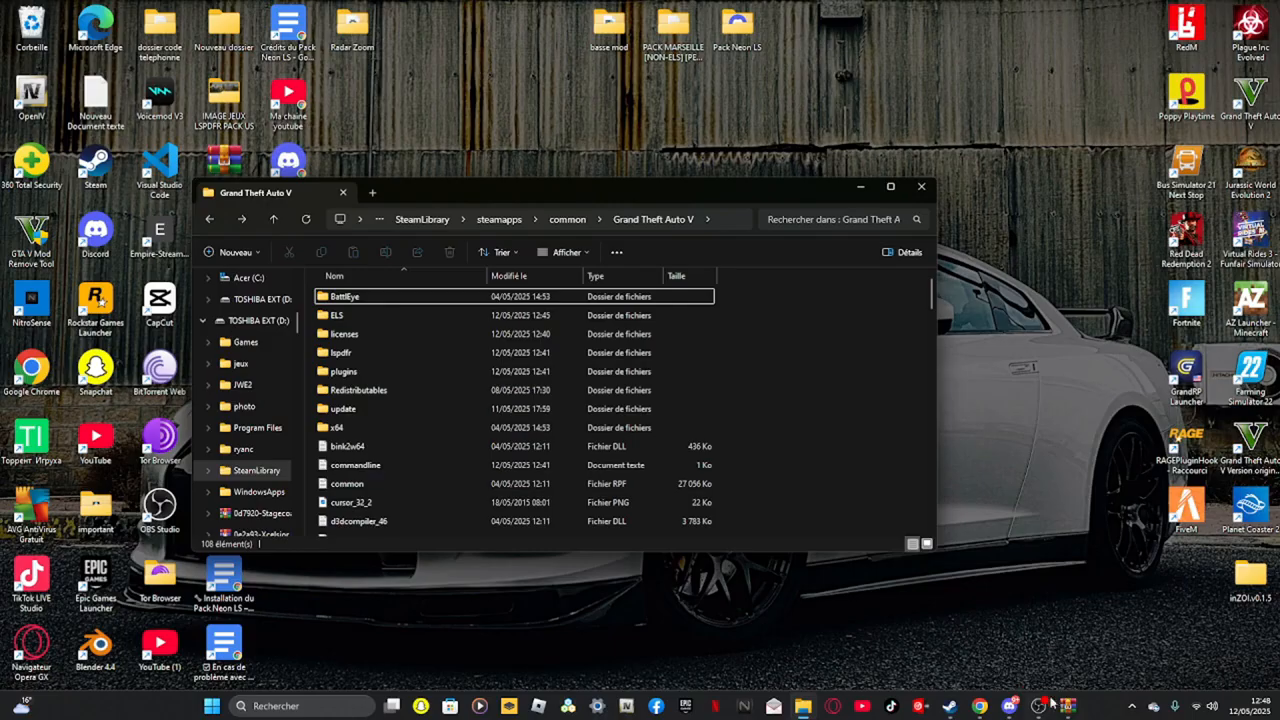
Check the neon-ls channel on the GamMOD Discord server
left_click(1009, 706)
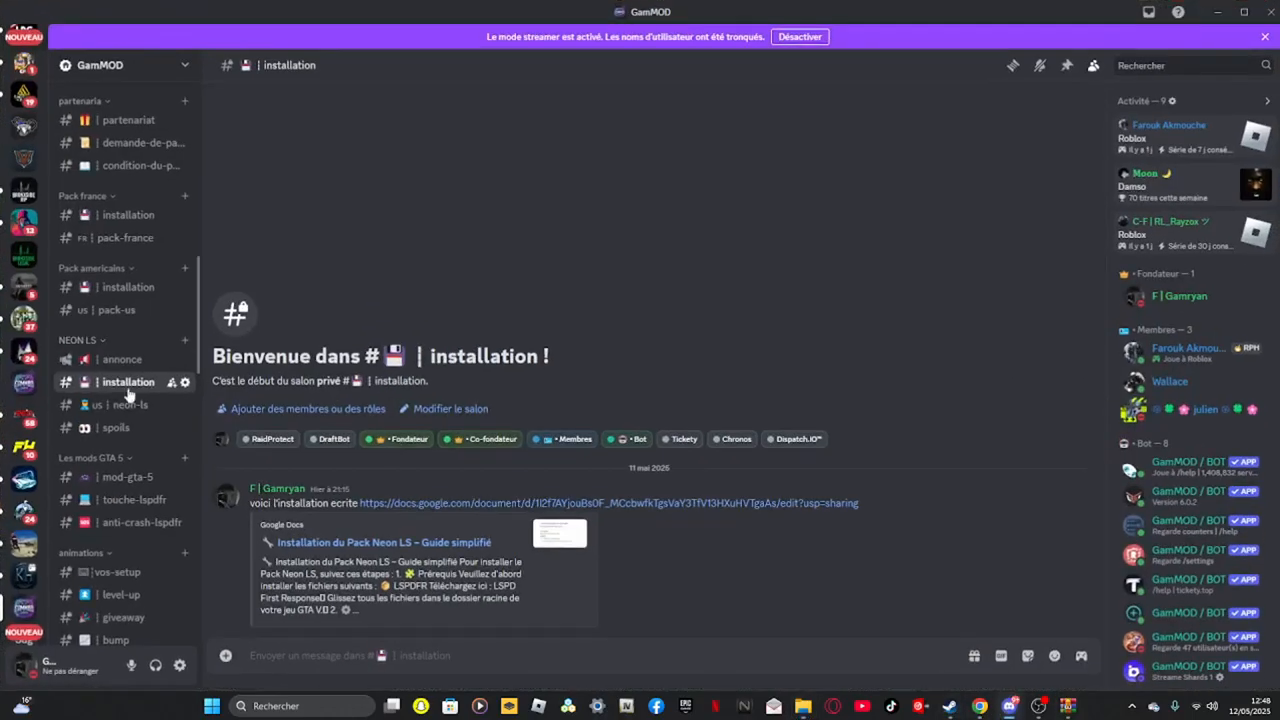
left_click(135, 406)
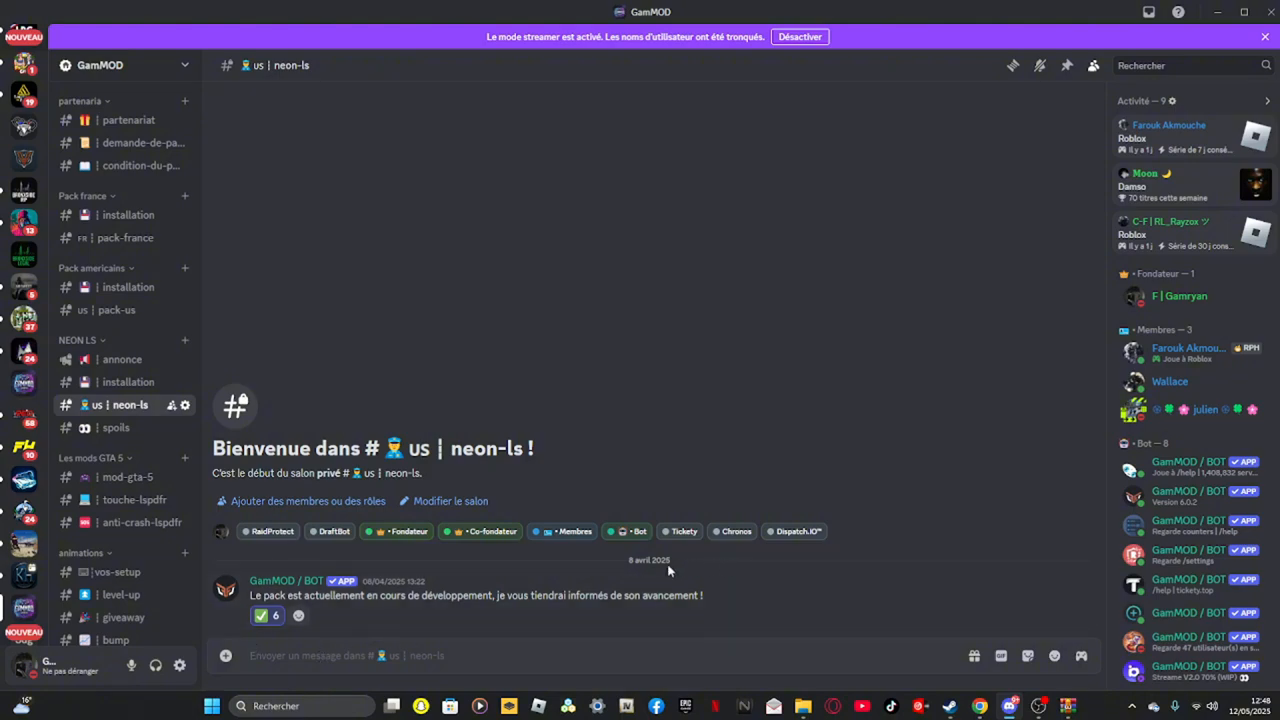
left_click(1220, 9)
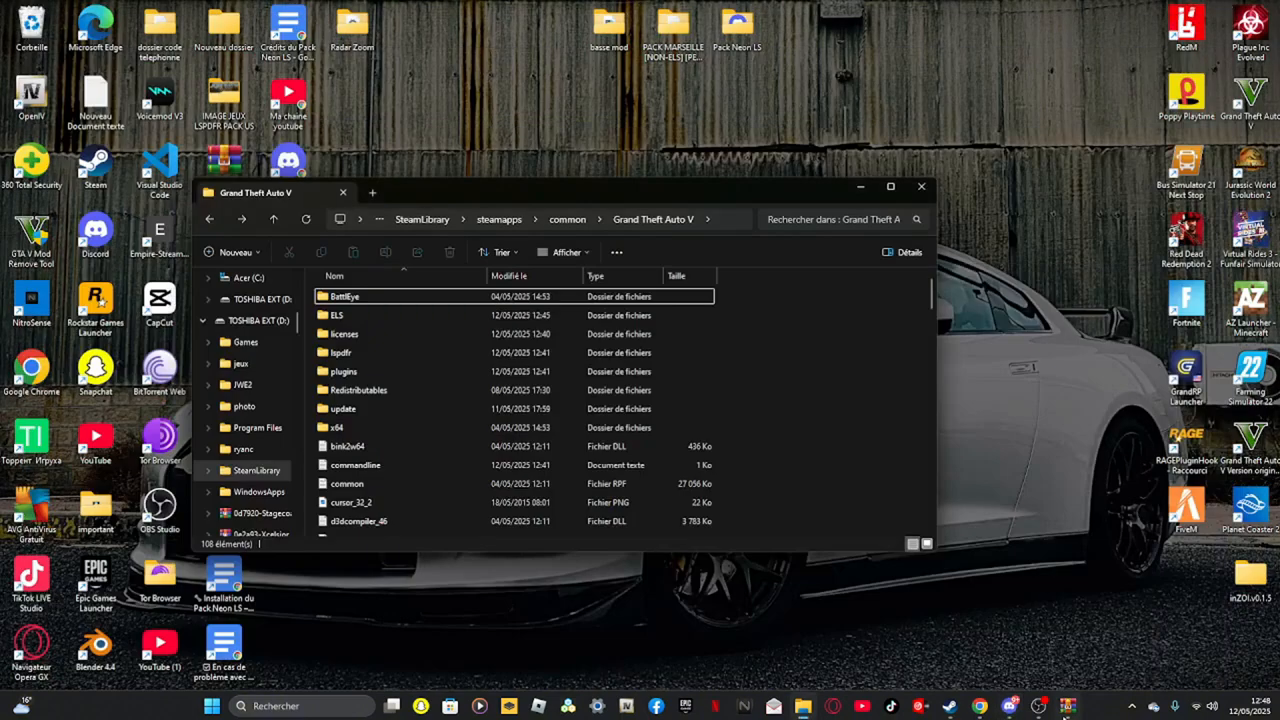
left_click(1066, 706)
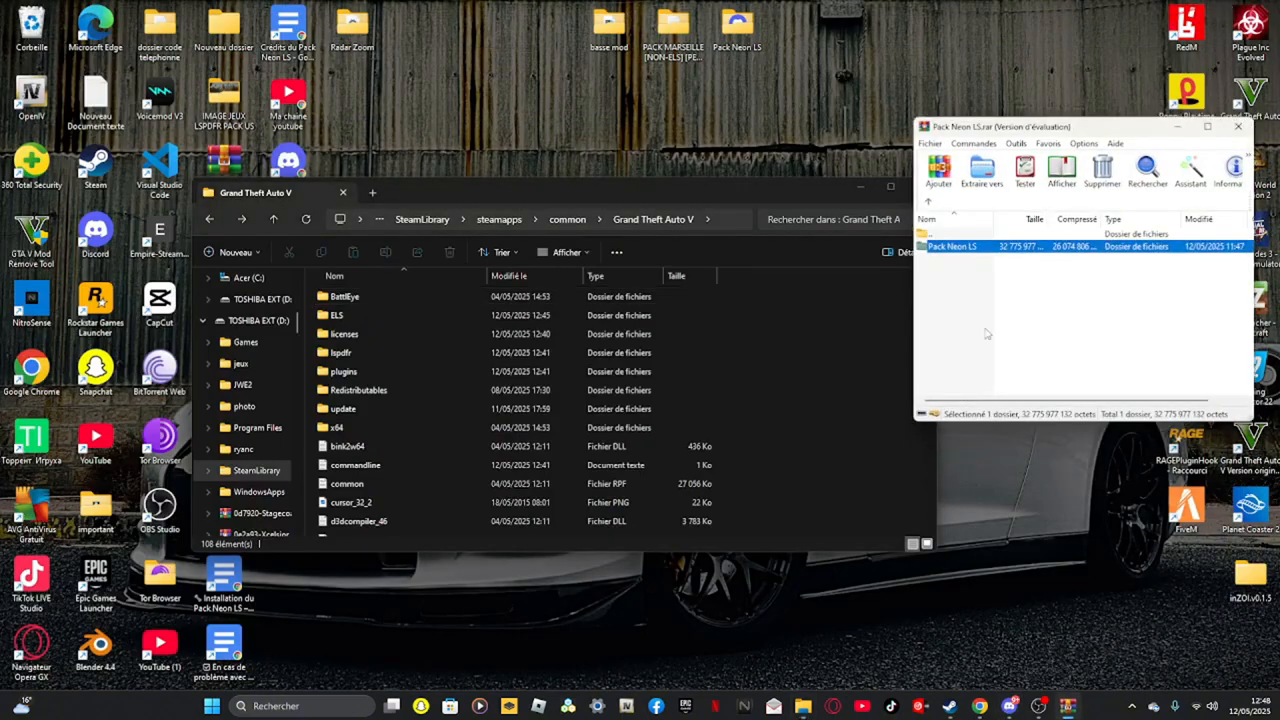
left_click(929, 203)
left_click(1238, 126)
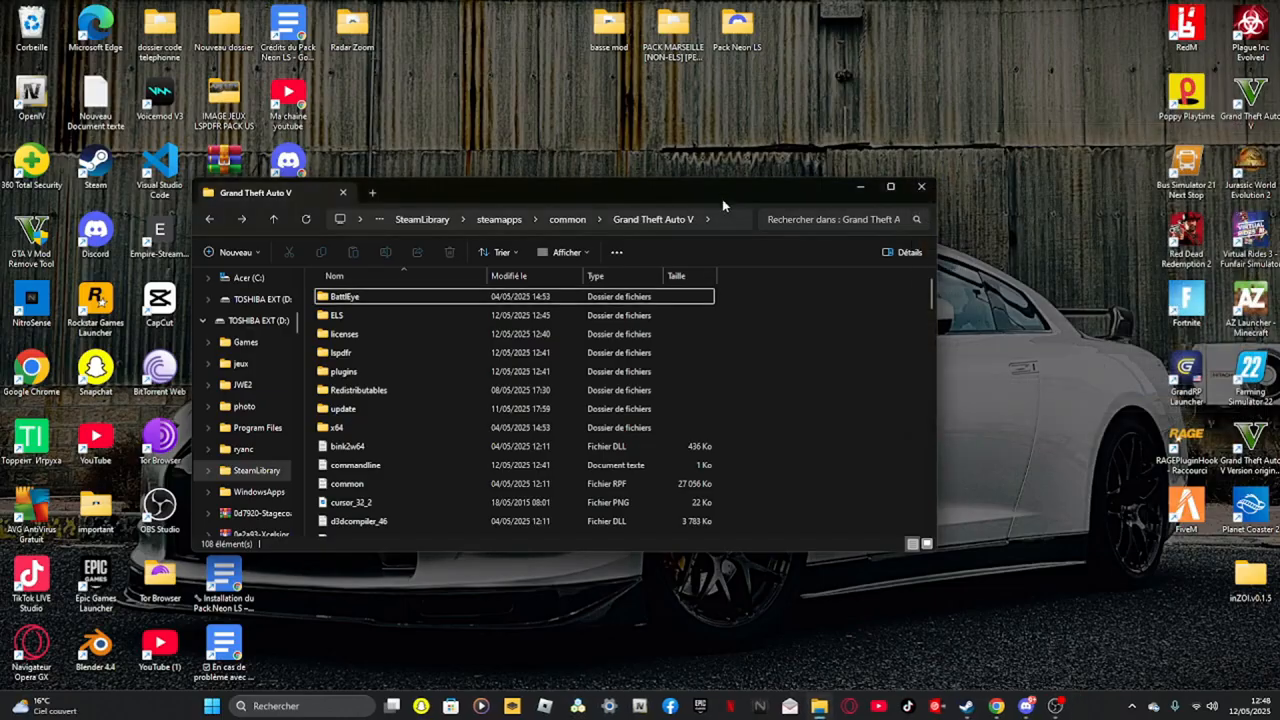
Open the Pack Neon LS archive, entering its archive password, and enter the Pack Neon LS folder
left_click_drag(725, 191, 985, 157)
double_click(300, 230)
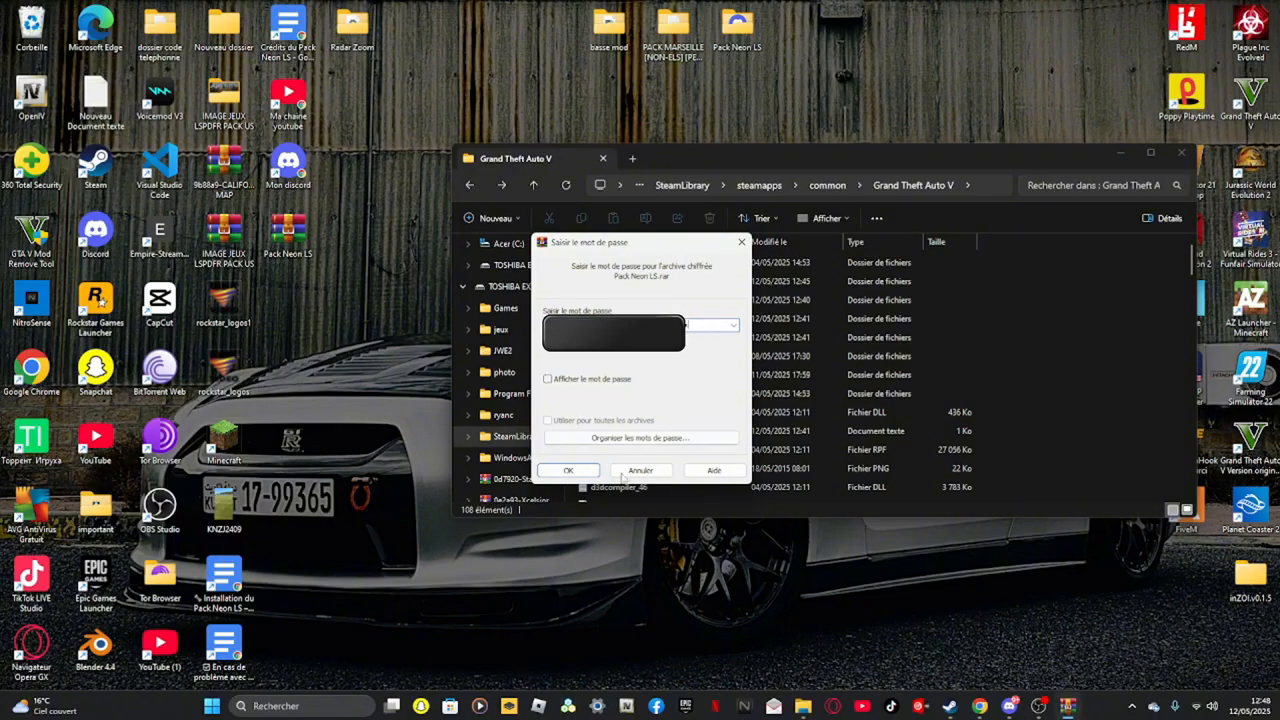
left_click(585, 474)
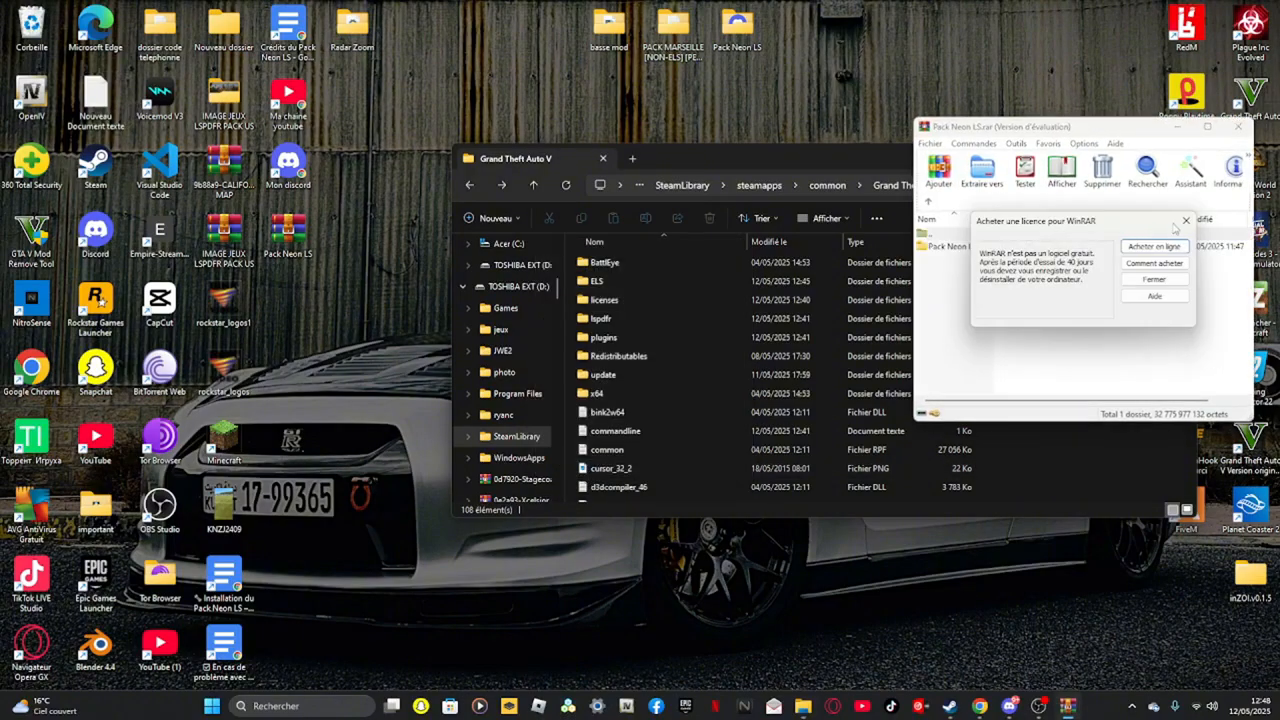
left_click(1185, 221)
double_click(958, 247)
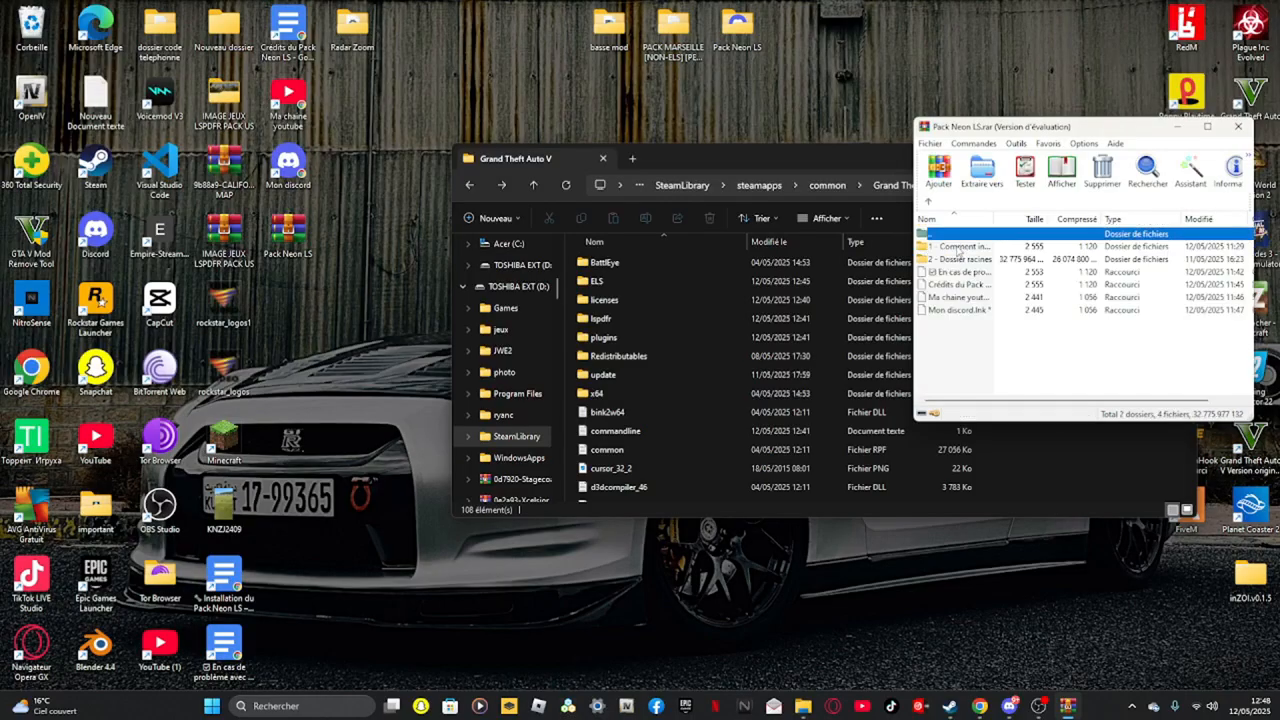
Open the installation guide shortcut from the pack's first folder and read the simplified installation guide
double_click(988, 248)
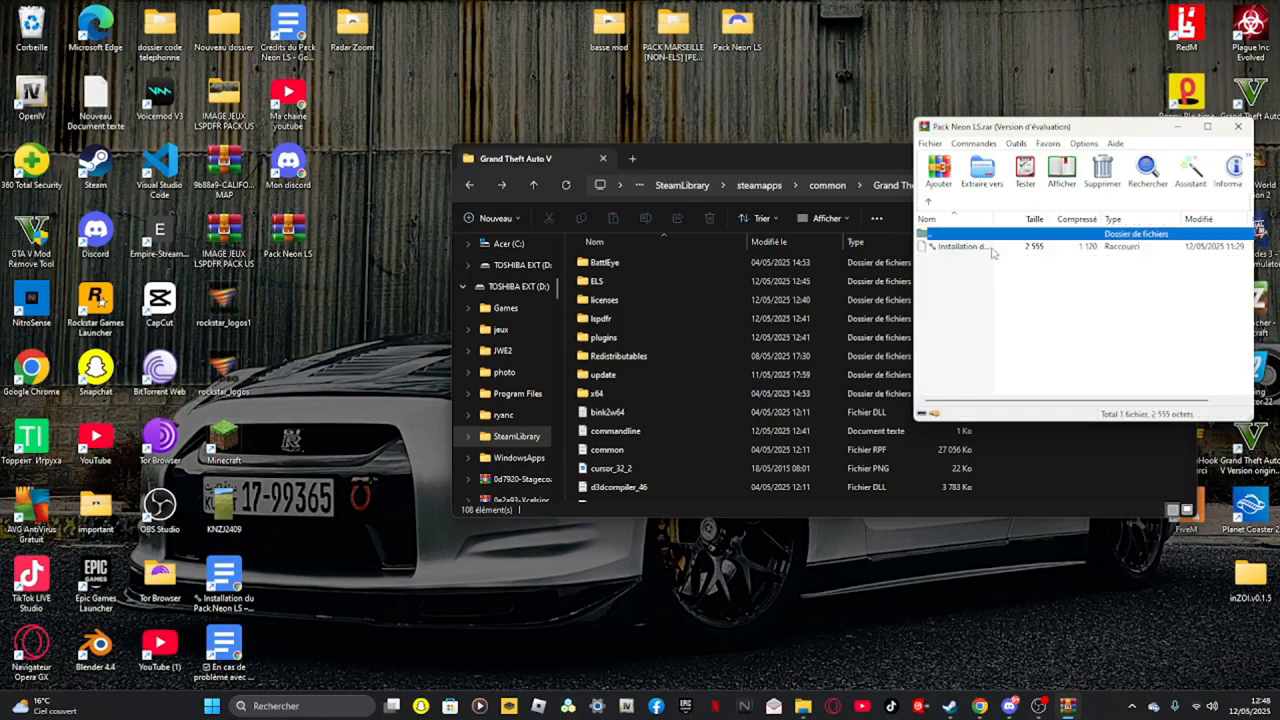
double_click(986, 248)
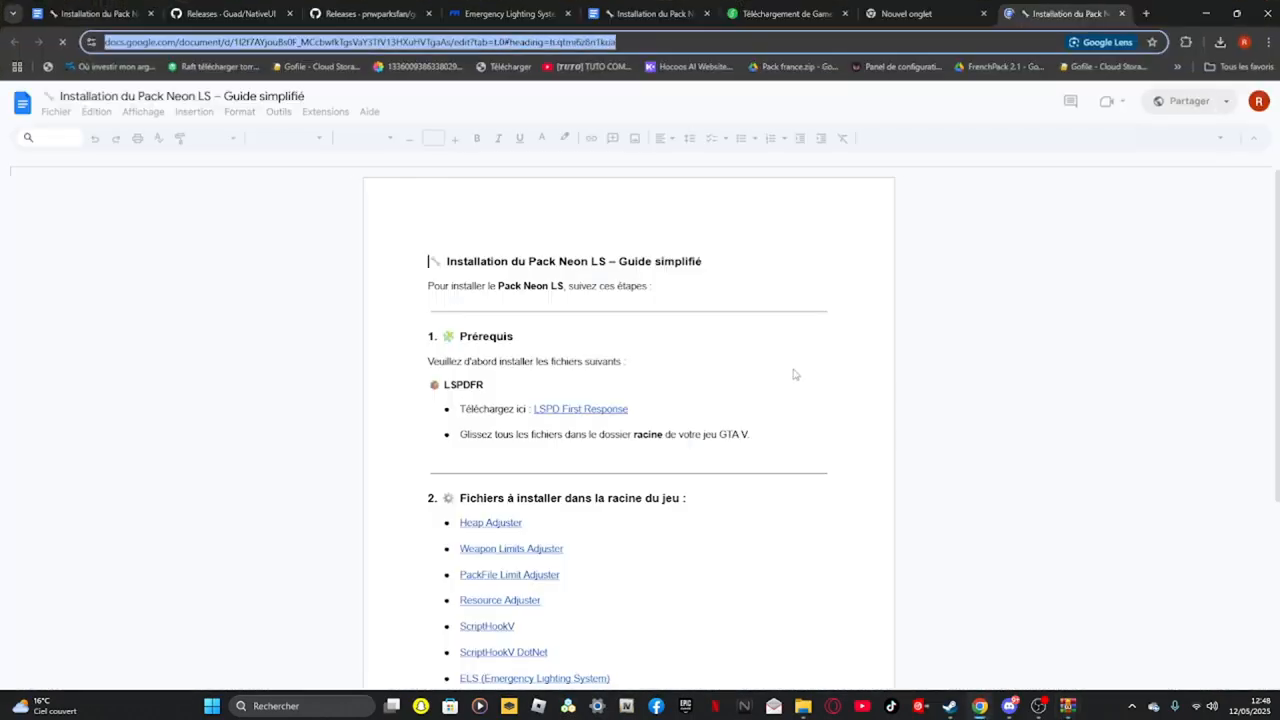
scroll(794, 371, "down", 3)
left_click(1236, 13)
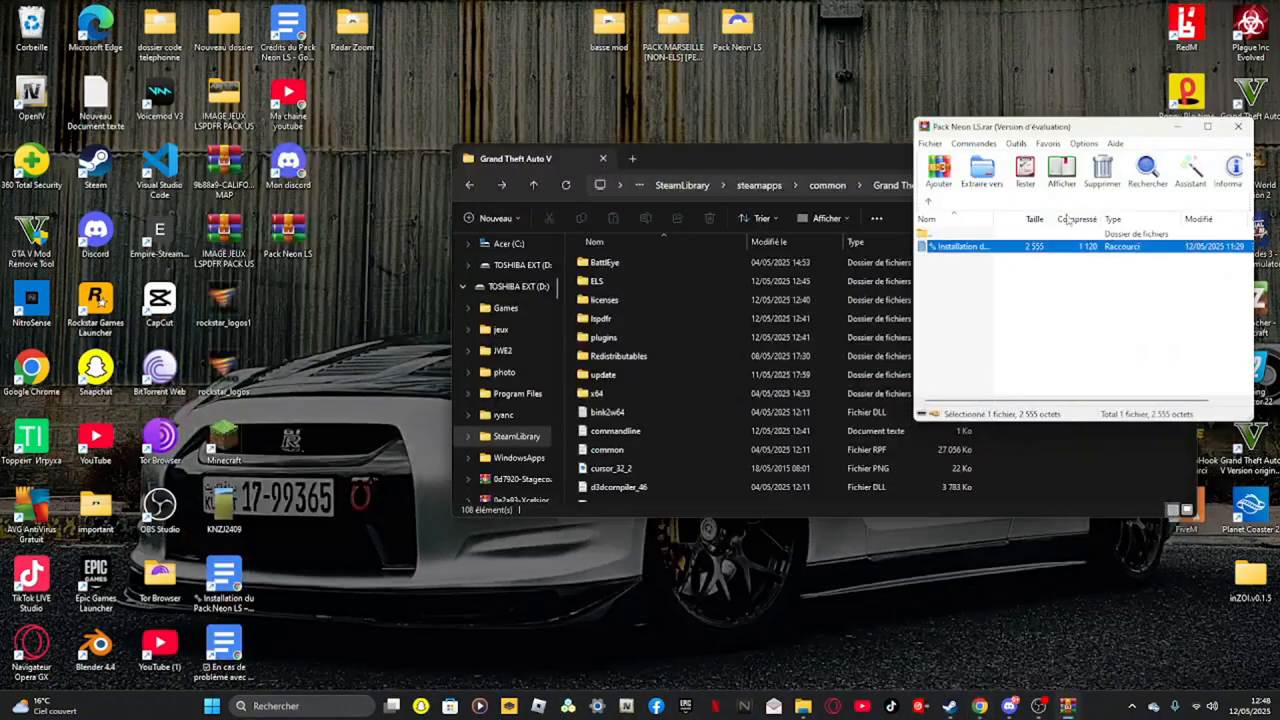
Return to the pack's top level and open the Crédits du Pack Neon LS document to read it
left_click(931, 204)
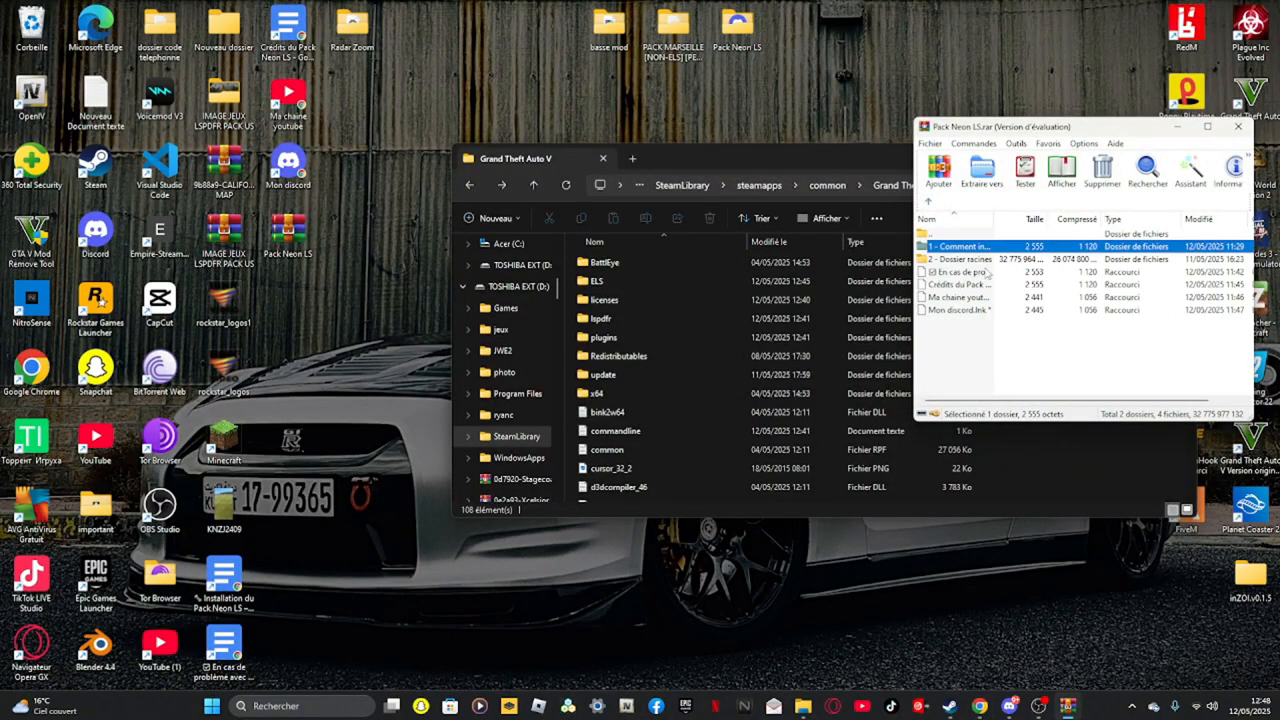
double_click(962, 285)
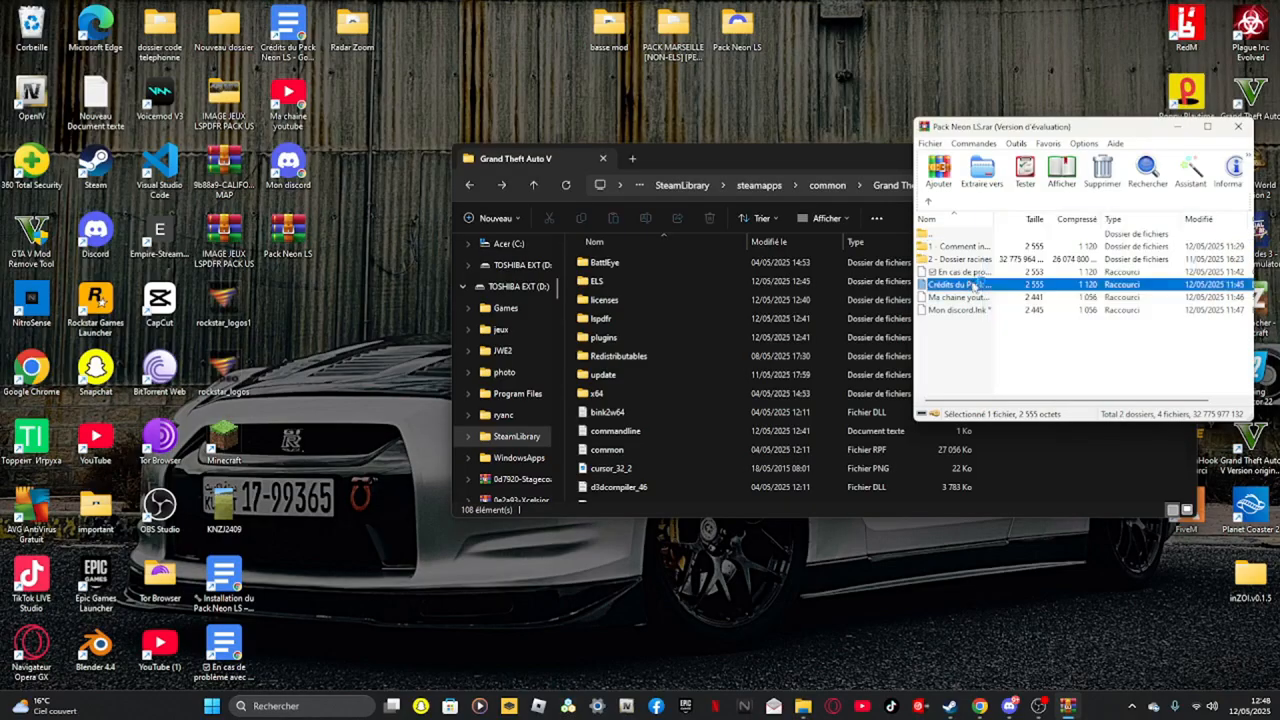
key("ctrl+a")
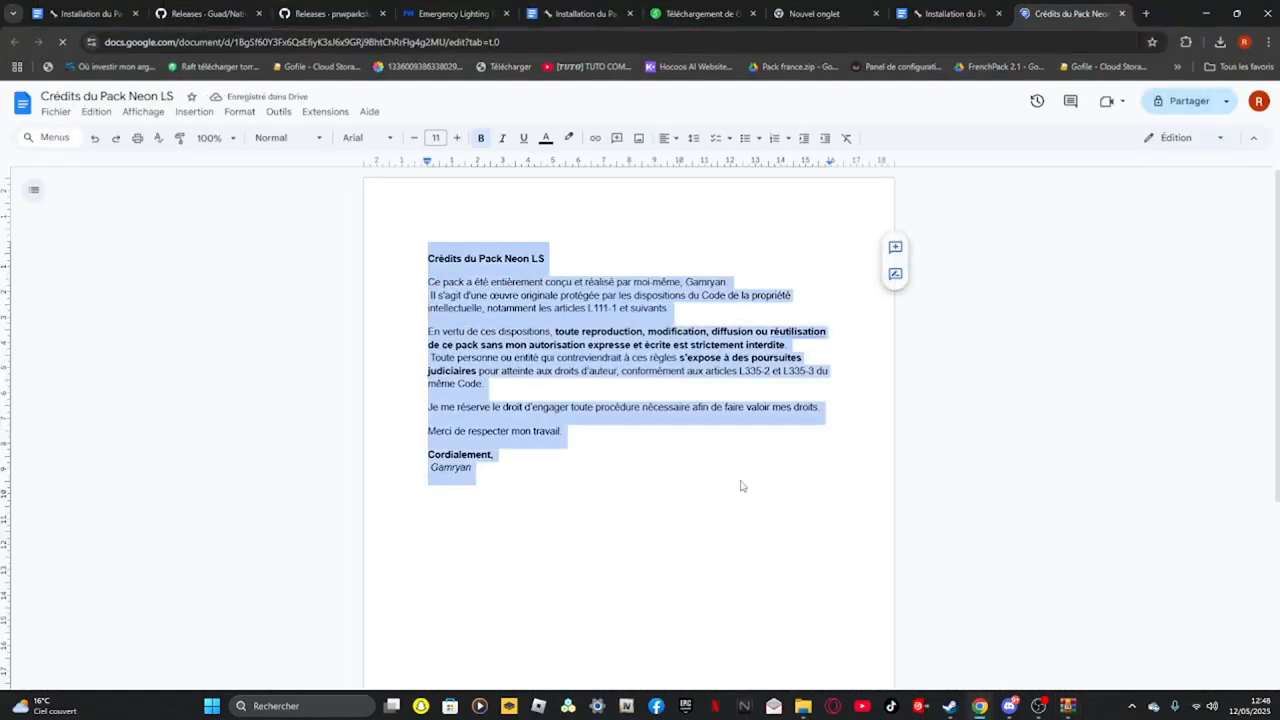
left_click(1209, 10)
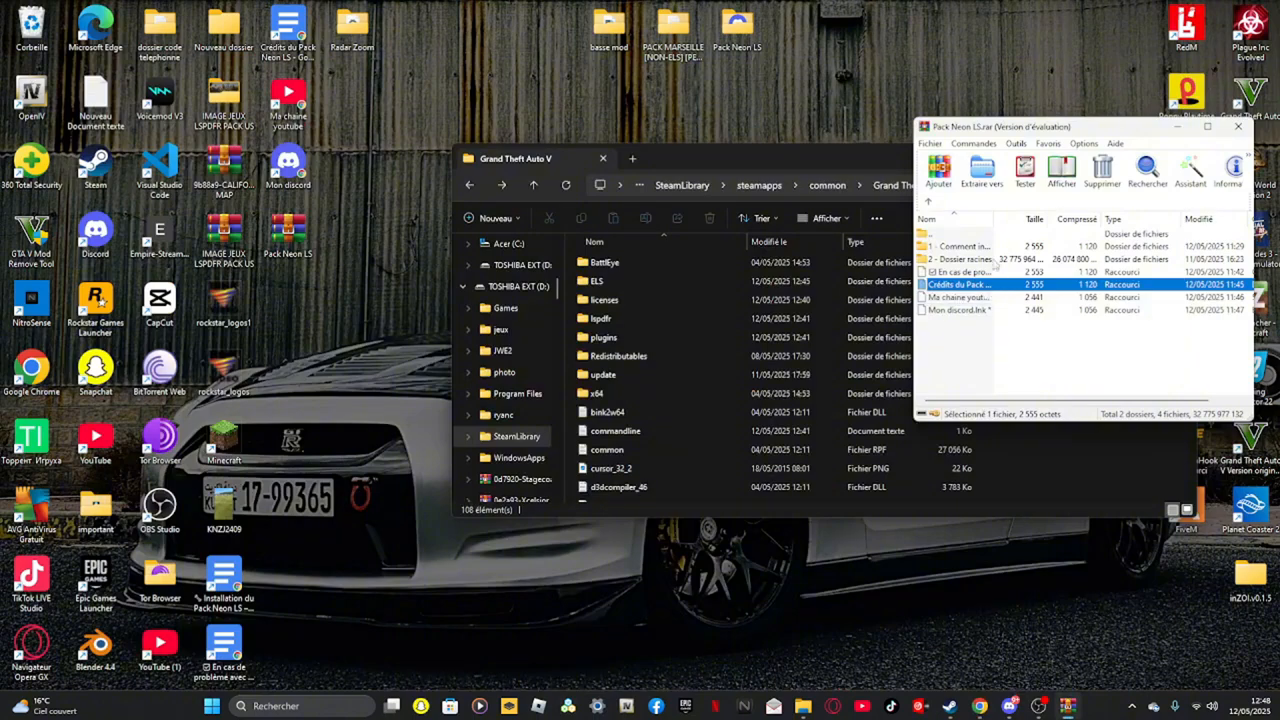
Open the En cas de problème avec le pack document and read its prerequisites and troubleshooting checklist
double_click(960, 271)
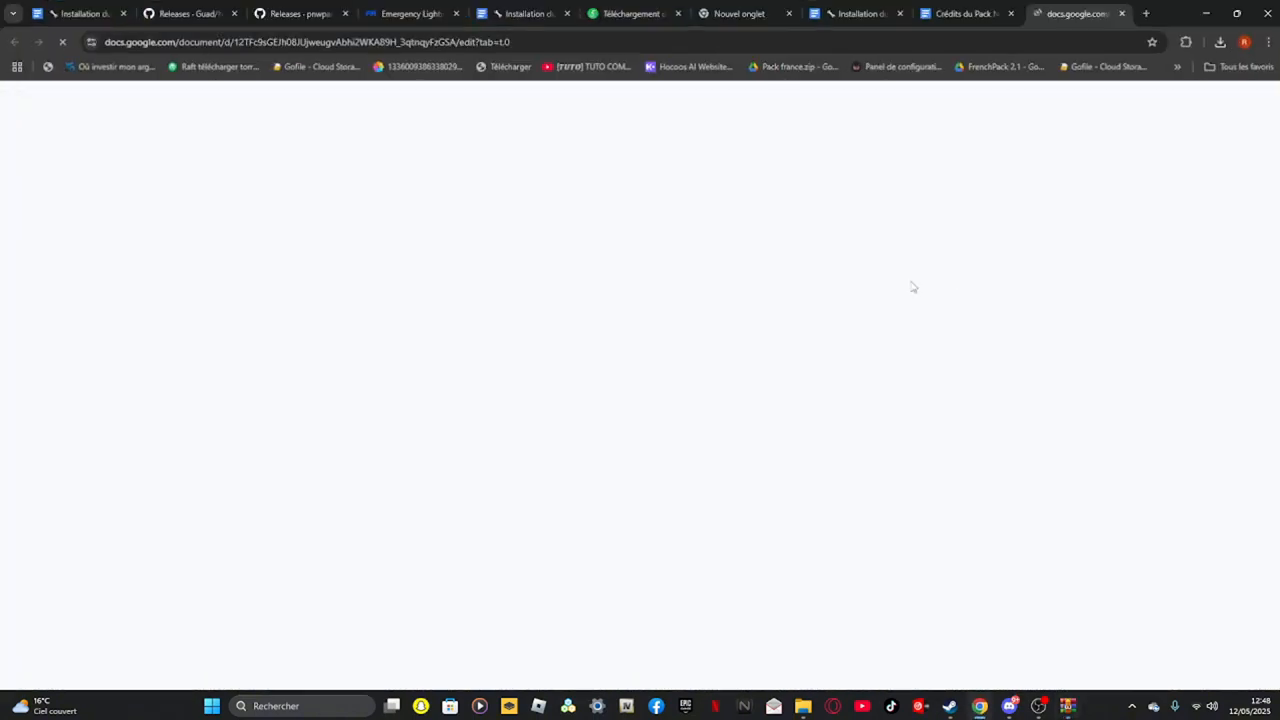
scroll(540, 342, "down", 8)
scroll(540, 344, "up", 7)
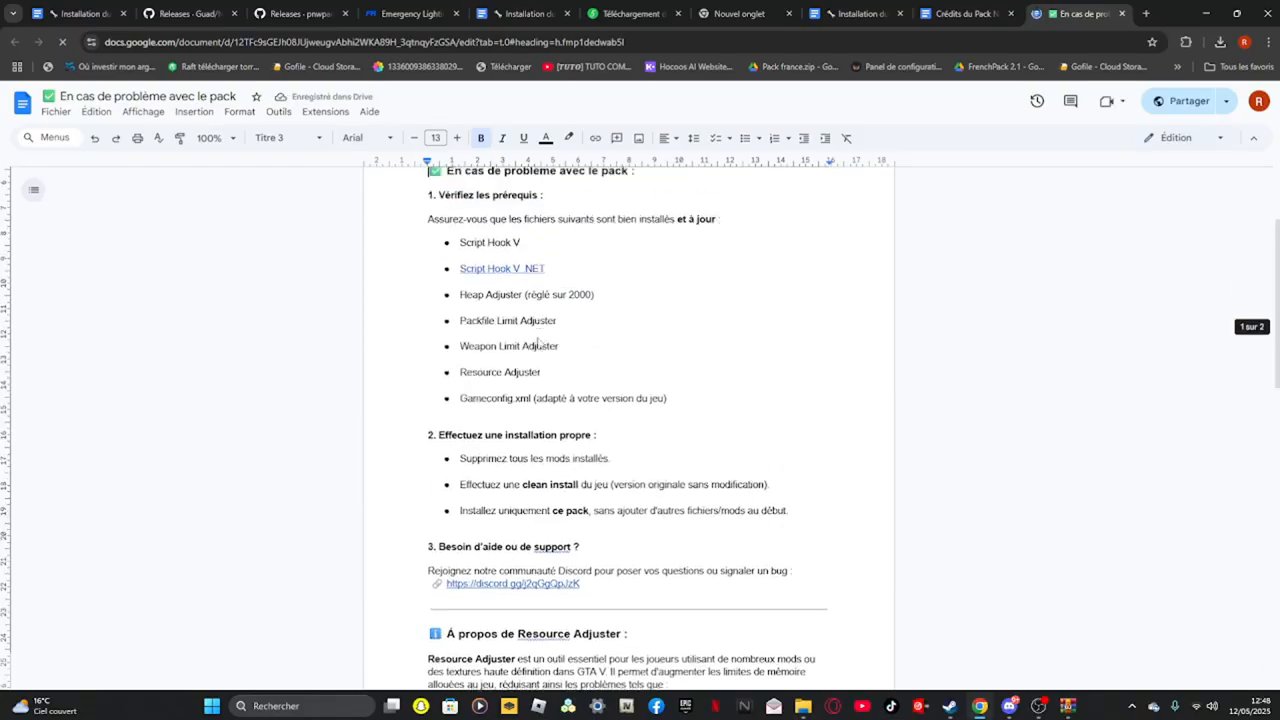
left_click(537, 299)
left_click_drag(478, 305, 520, 306)
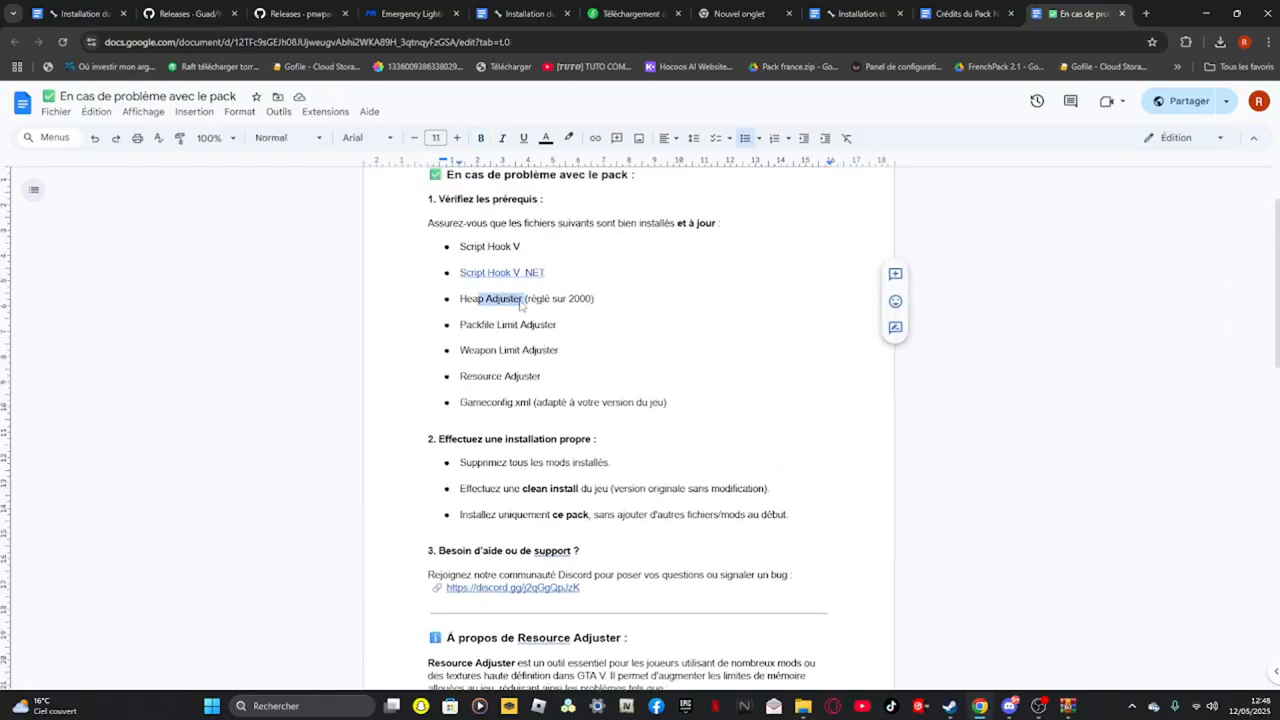
left_click(768, 315)
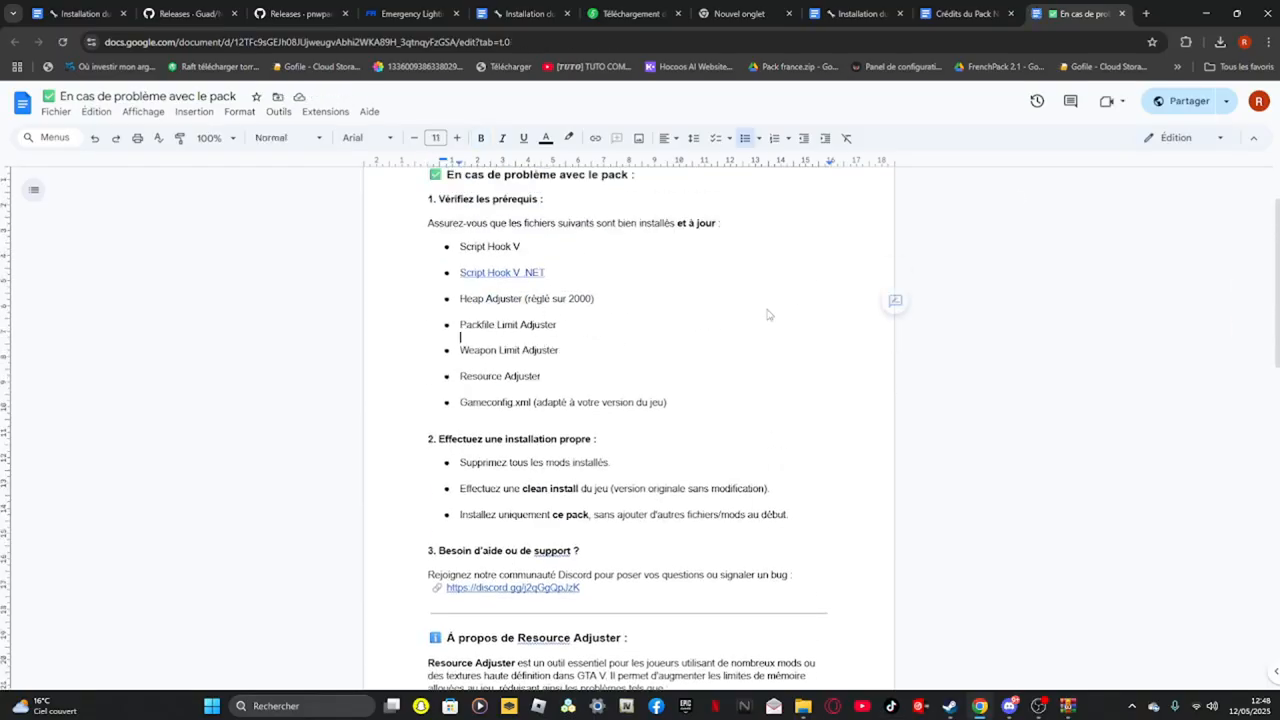
left_click(1205, 11)
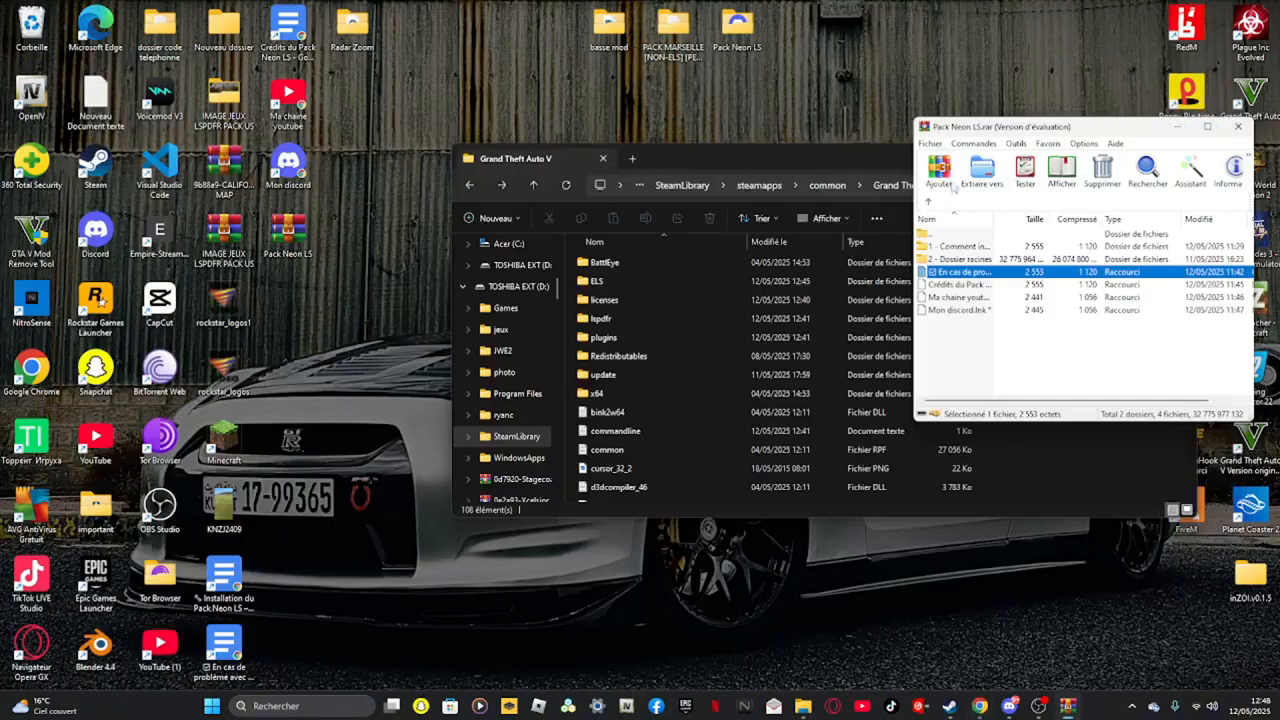
Open the 2 - Dossier racines folder in the archive and inspect its contents, including the mods folder
double_click(970, 260)
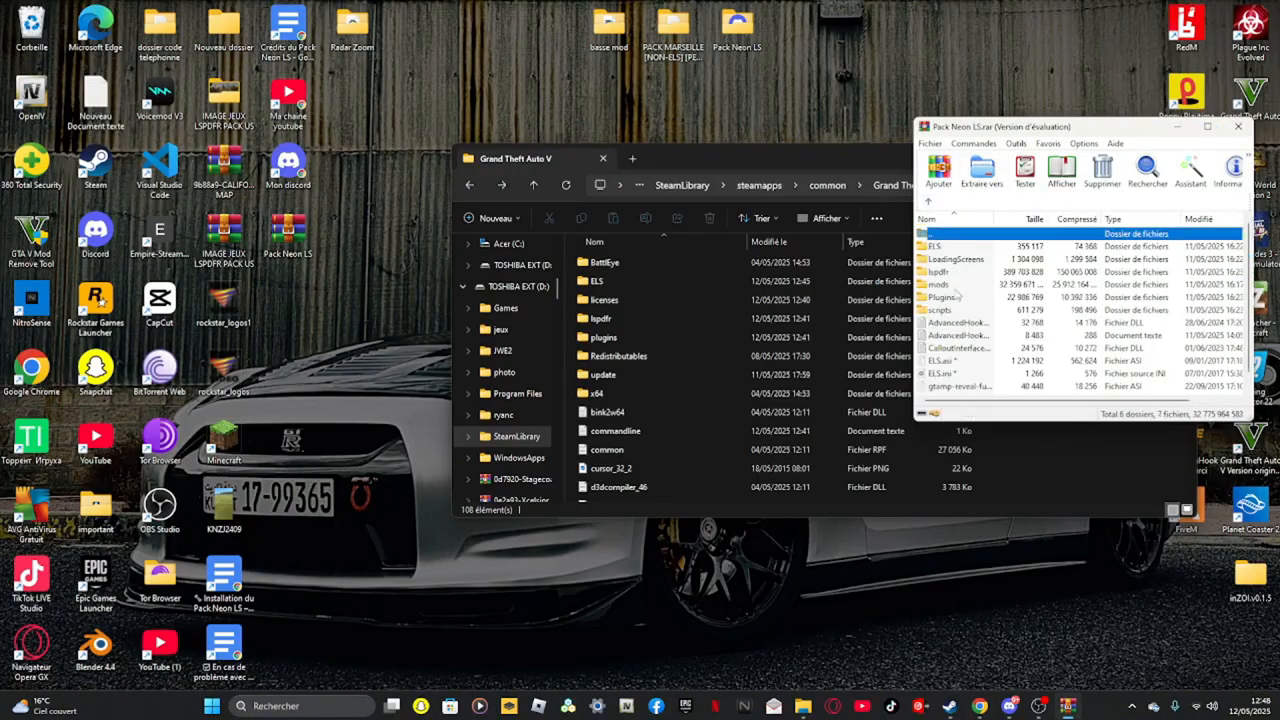
scroll(955, 285, "down", 1)
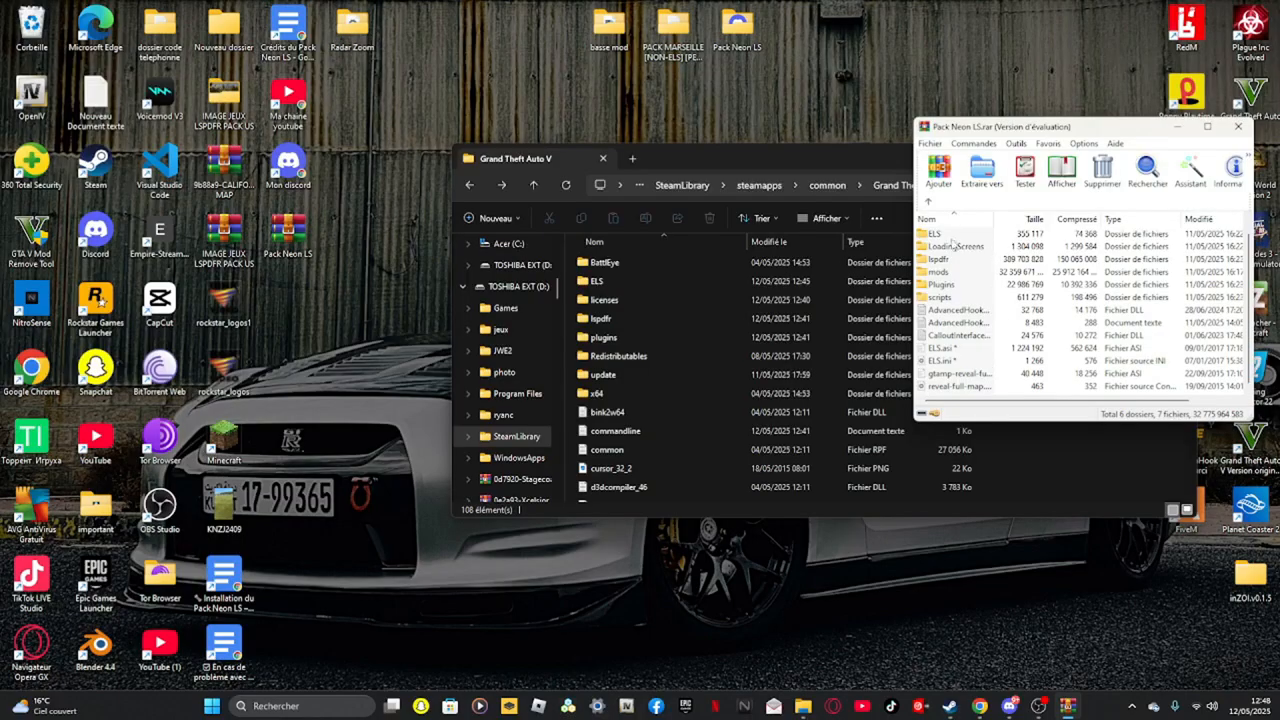
scroll(954, 250, "up", 1)
left_click_drag(971, 262, 960, 326)
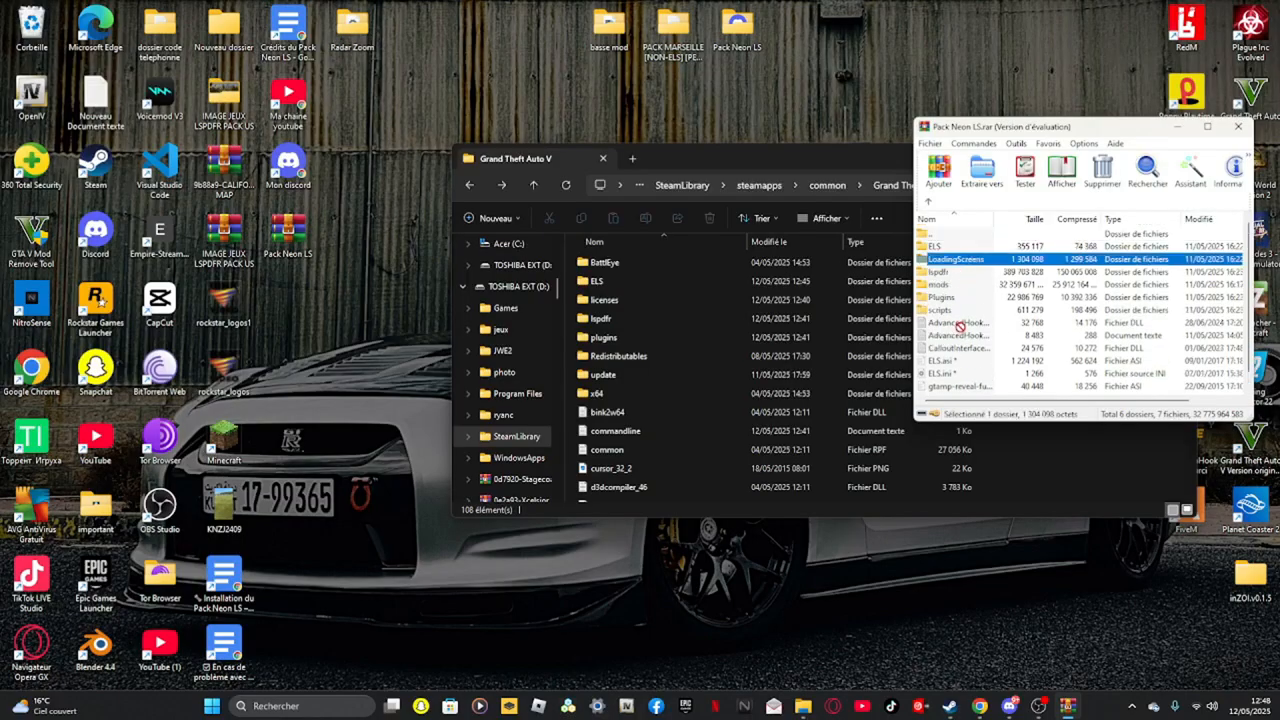
right_click(958, 285)
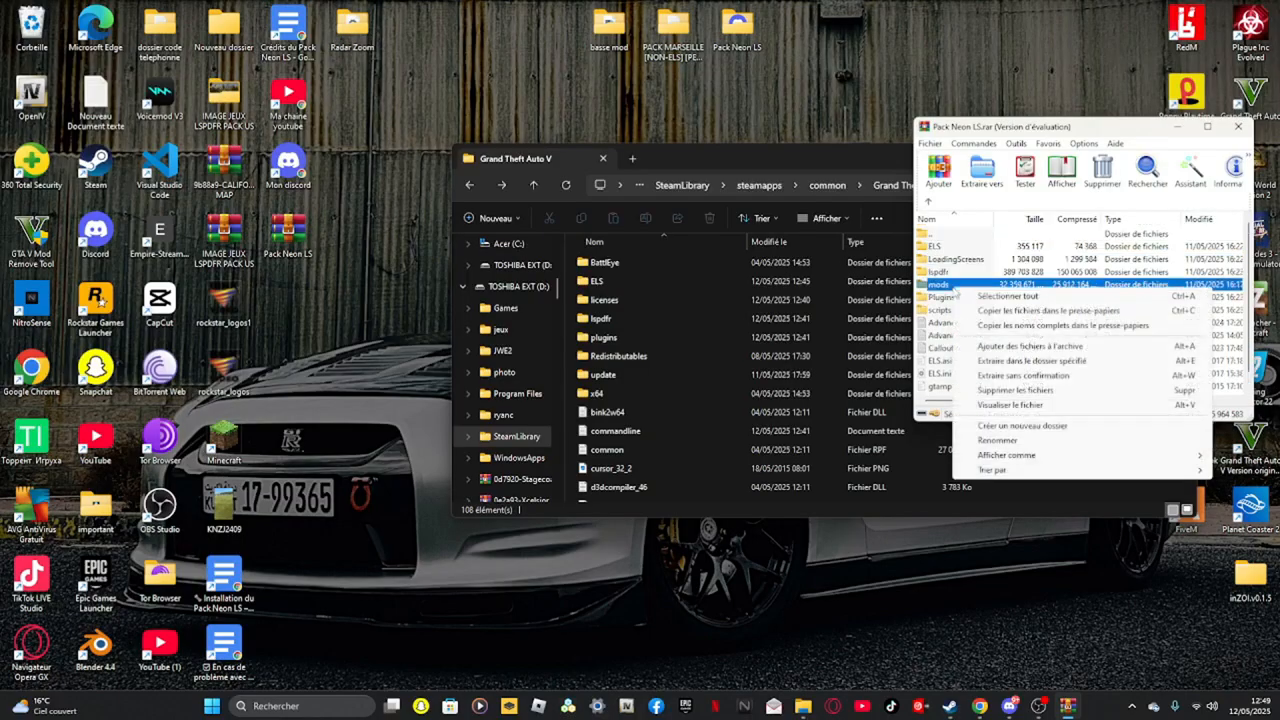
left_click(1020, 405)
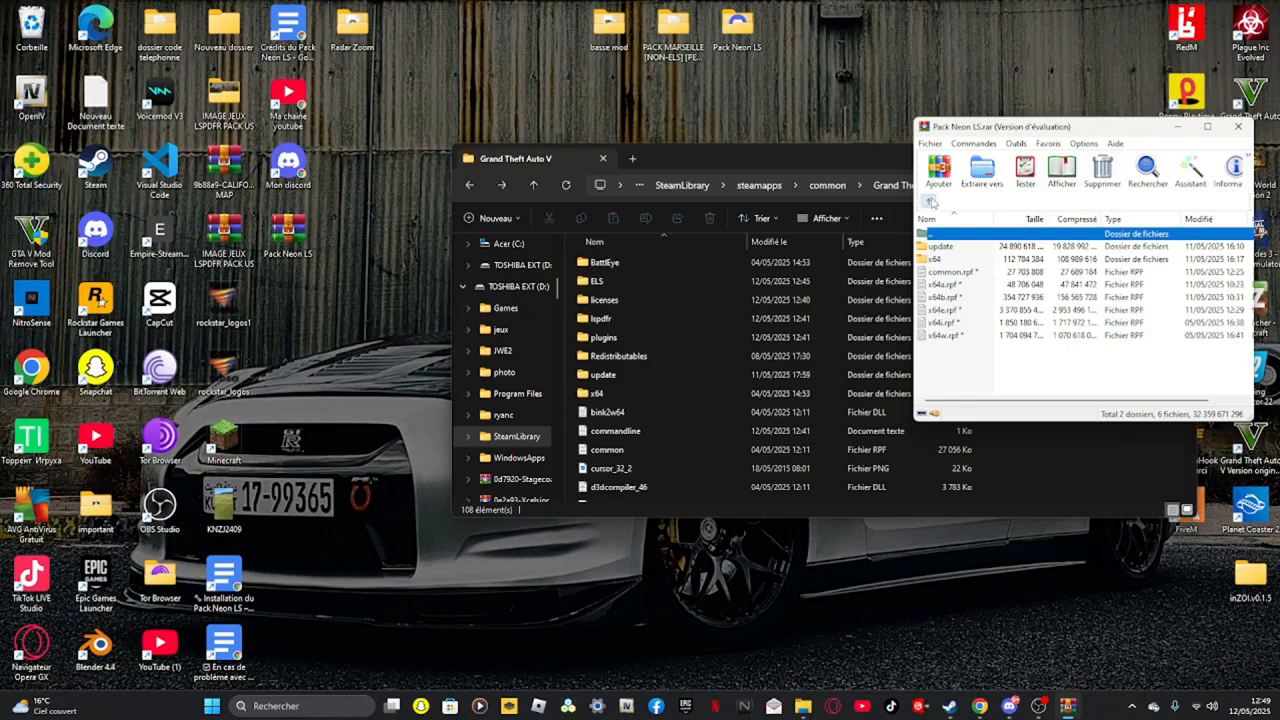
Extract all folders and files of Dossier racines into the Grand Theft Auto V game folder, then close the archive
left_click(930, 201)
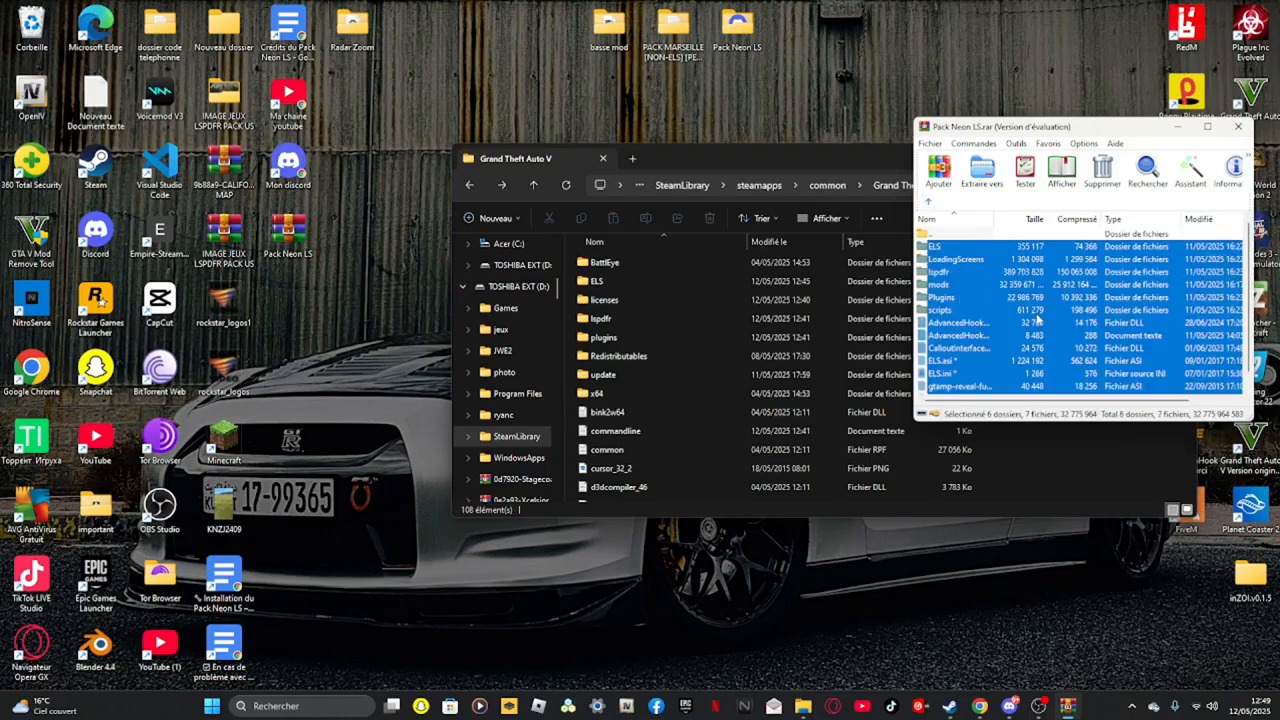
left_click_drag(753, 457, 750, 451)
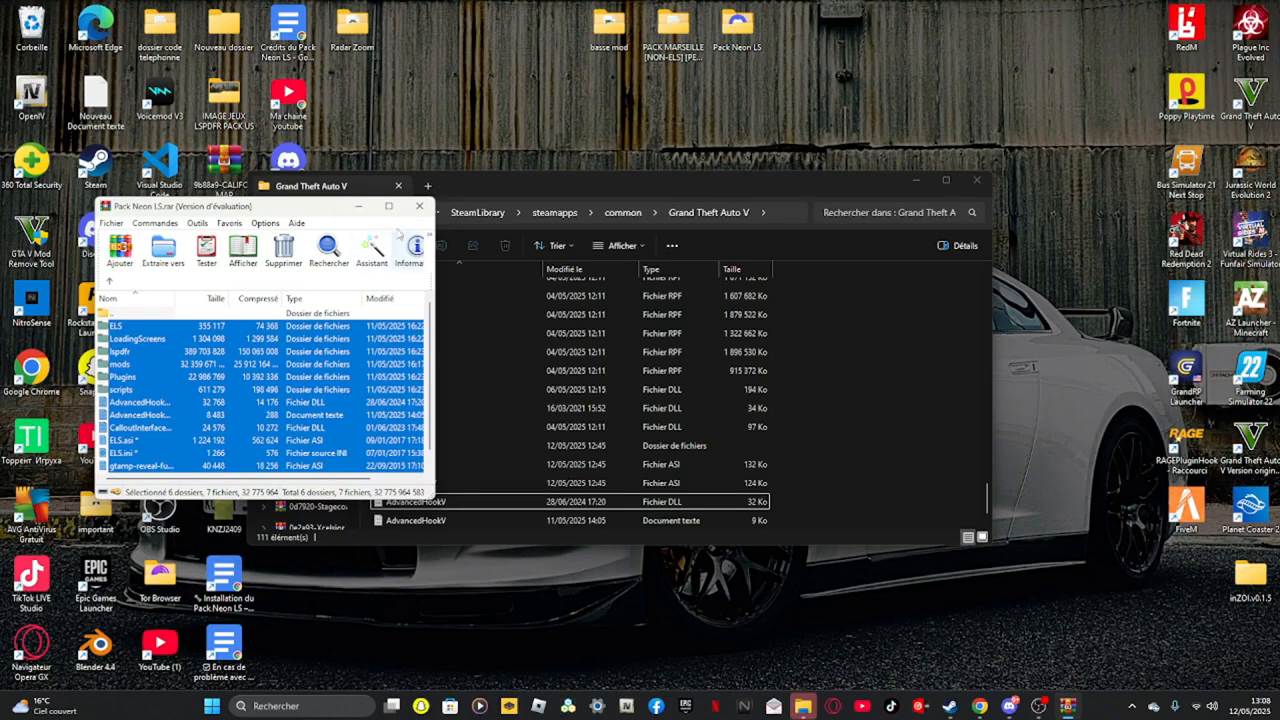
left_click(418, 208)
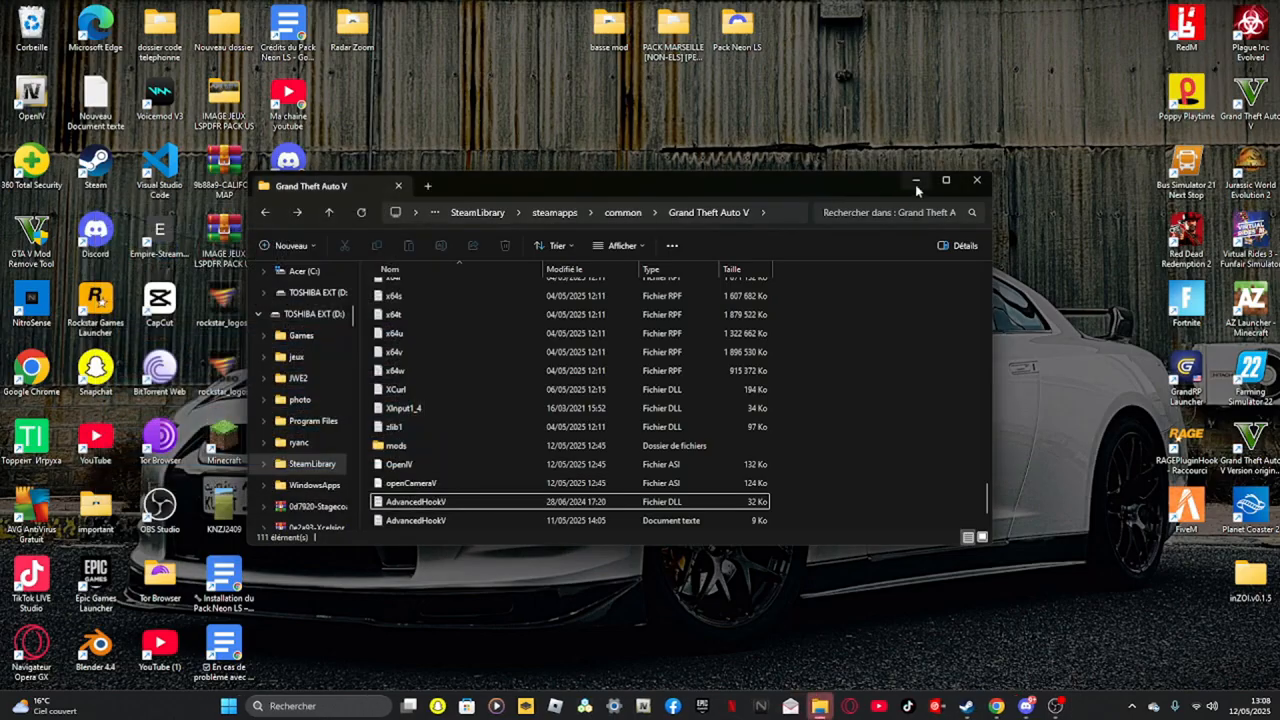
left_click(362, 213)
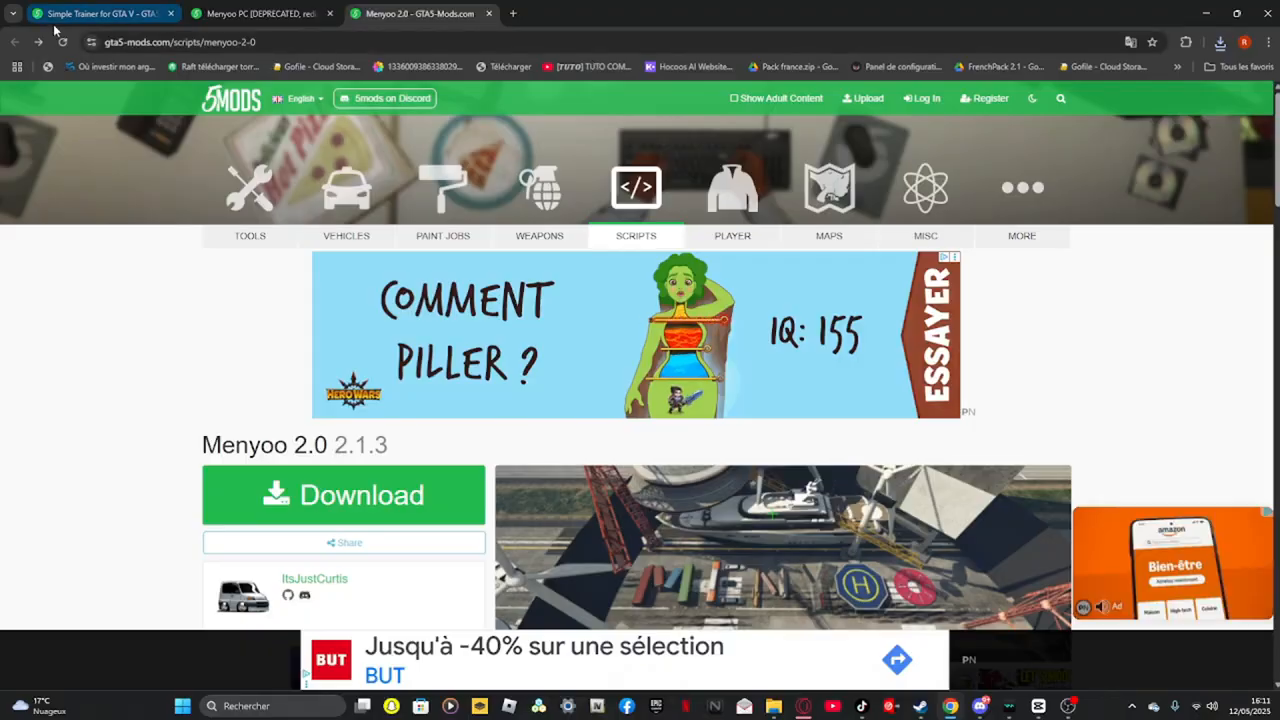
Download Simple Trainer for GTA V from its gta5-mods page
left_click(60, 14)
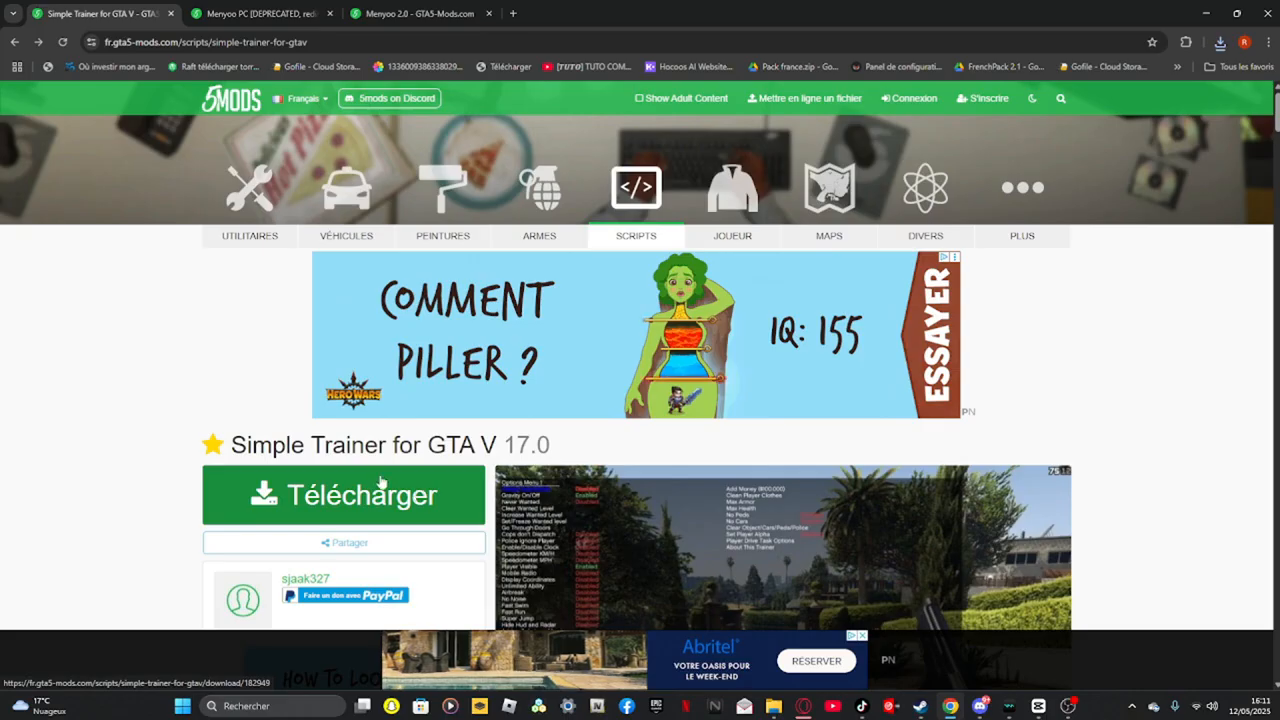
scroll(385, 467, "down", 1)
left_click(255, 14)
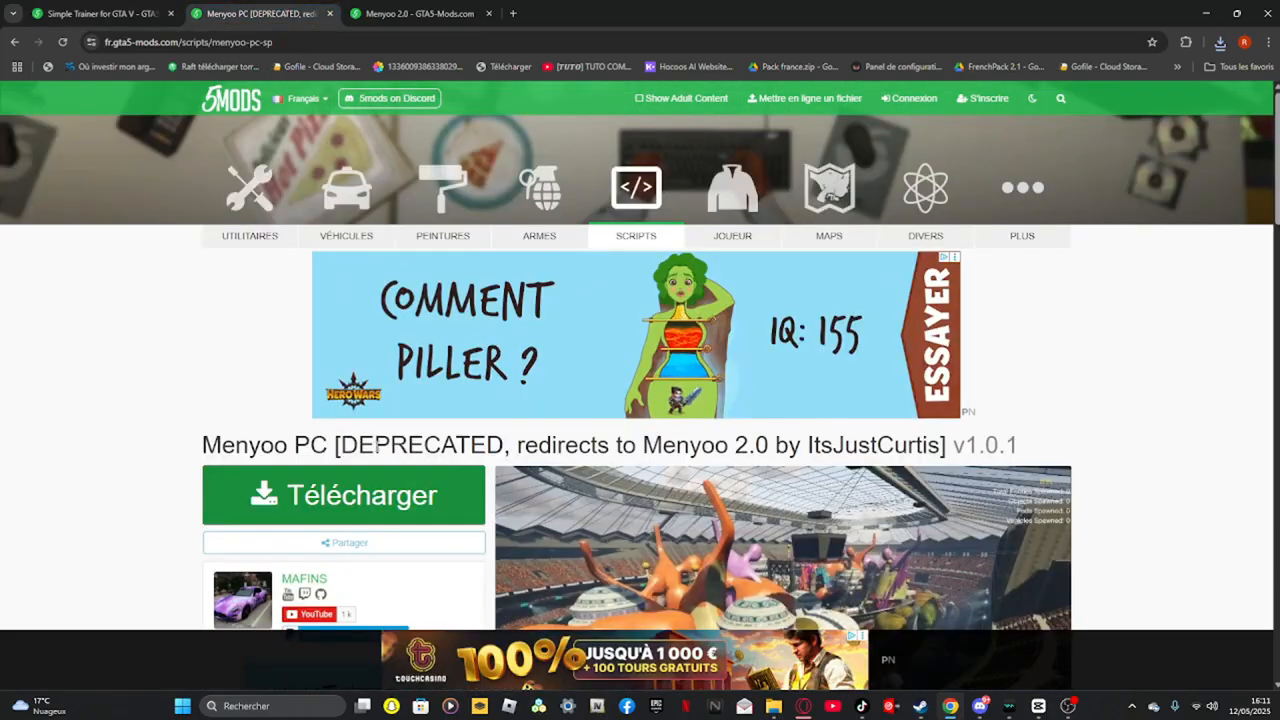
key("ctrl+Tab")
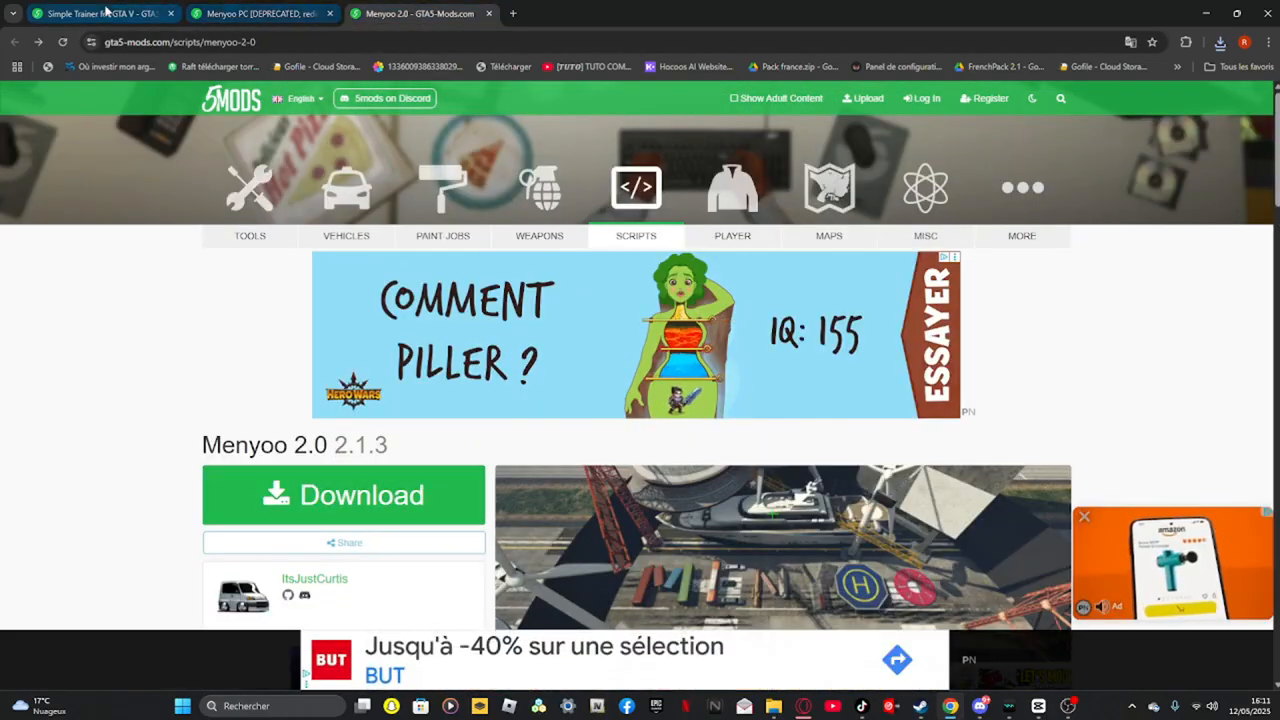
key("ctrl+Tab")
left_click(335, 360)
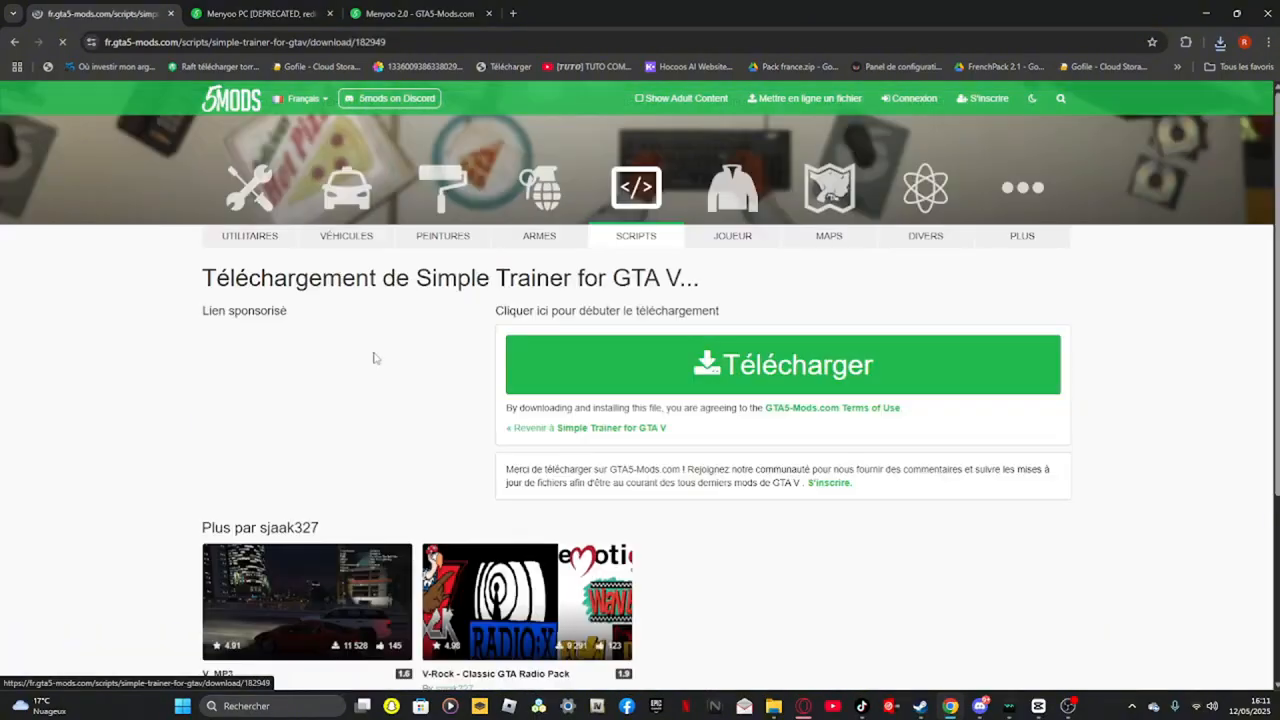
left_click(765, 372)
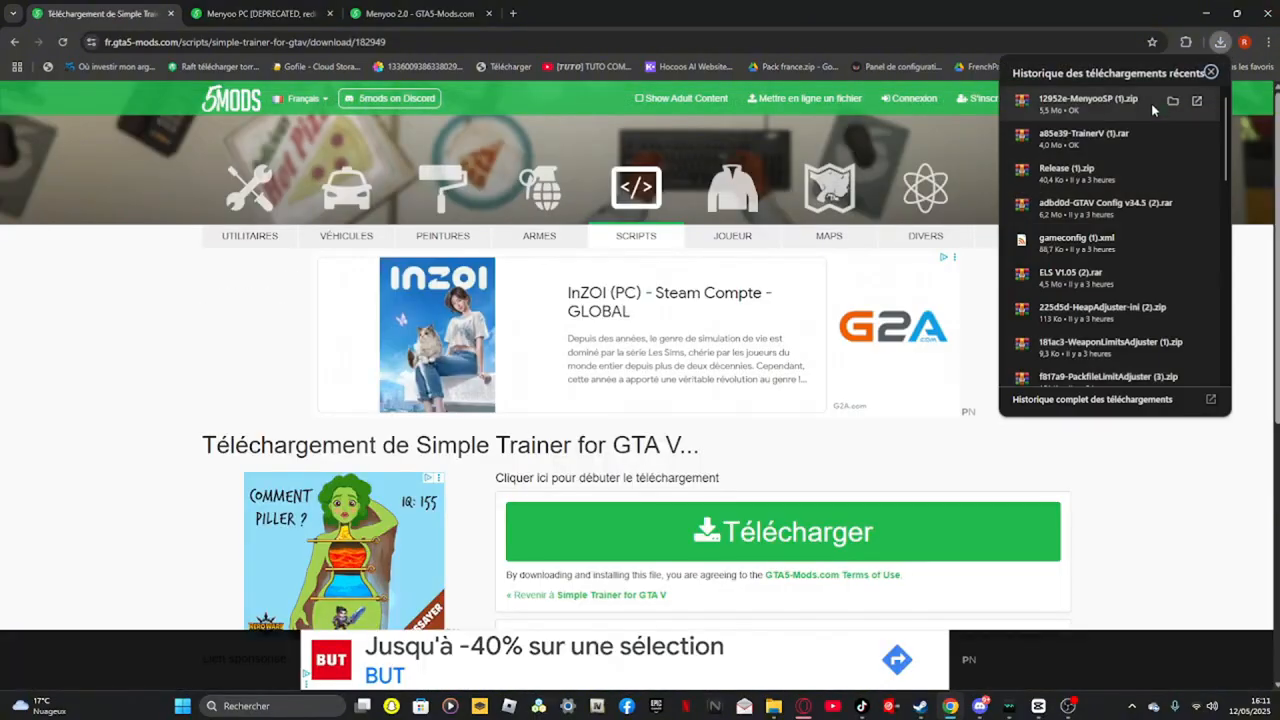
Open the Menyoo download page and check the browser's recent downloads list
left_click(255, 13)
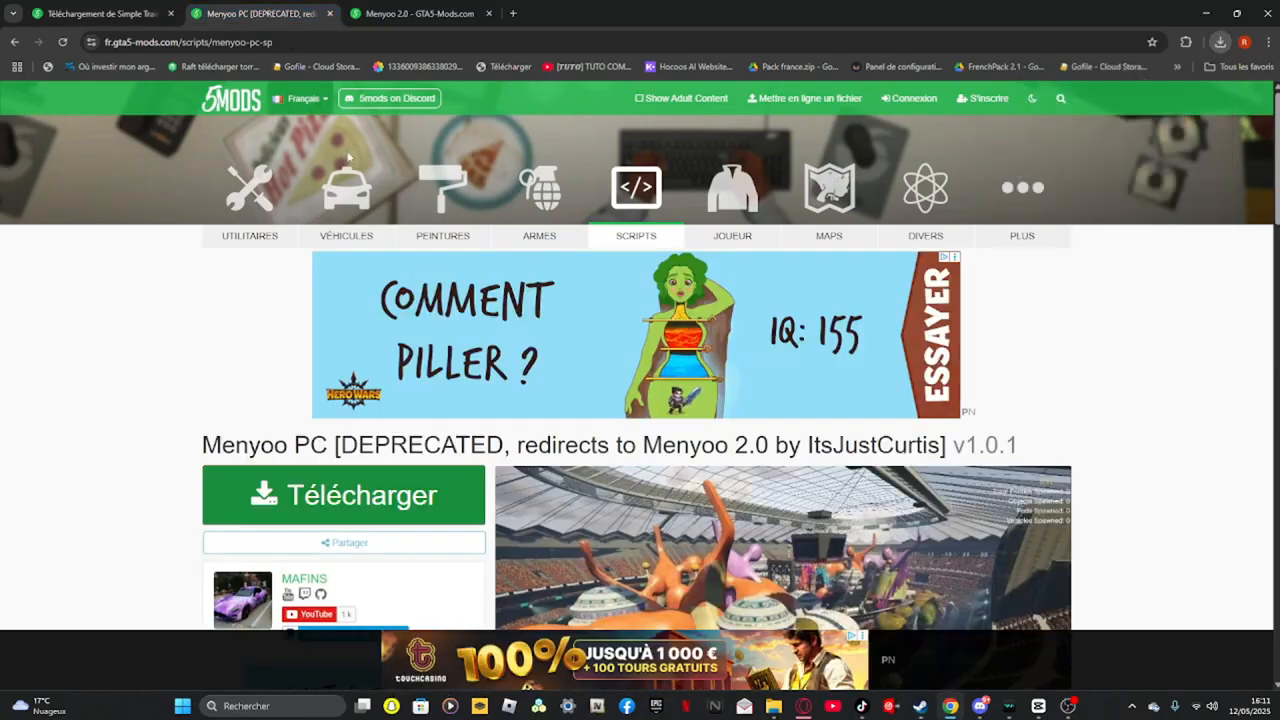
left_click(300, 490)
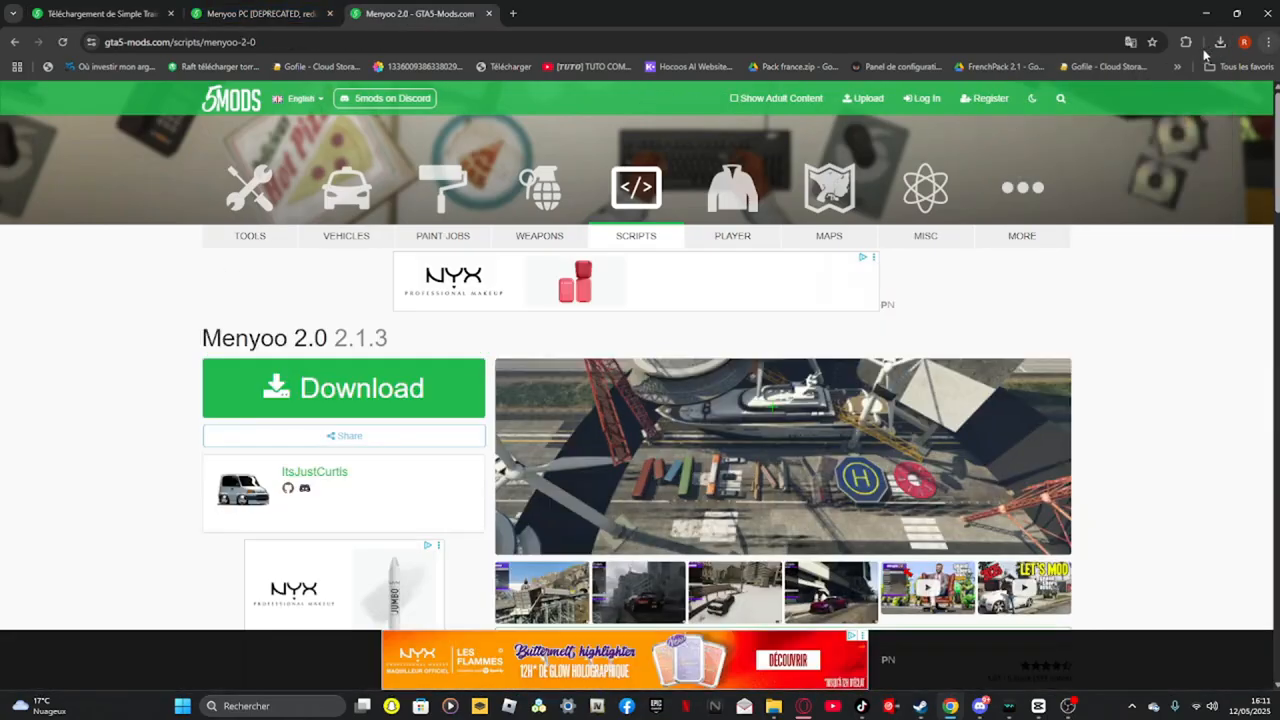
left_click(1219, 42)
left_click(1210, 13)
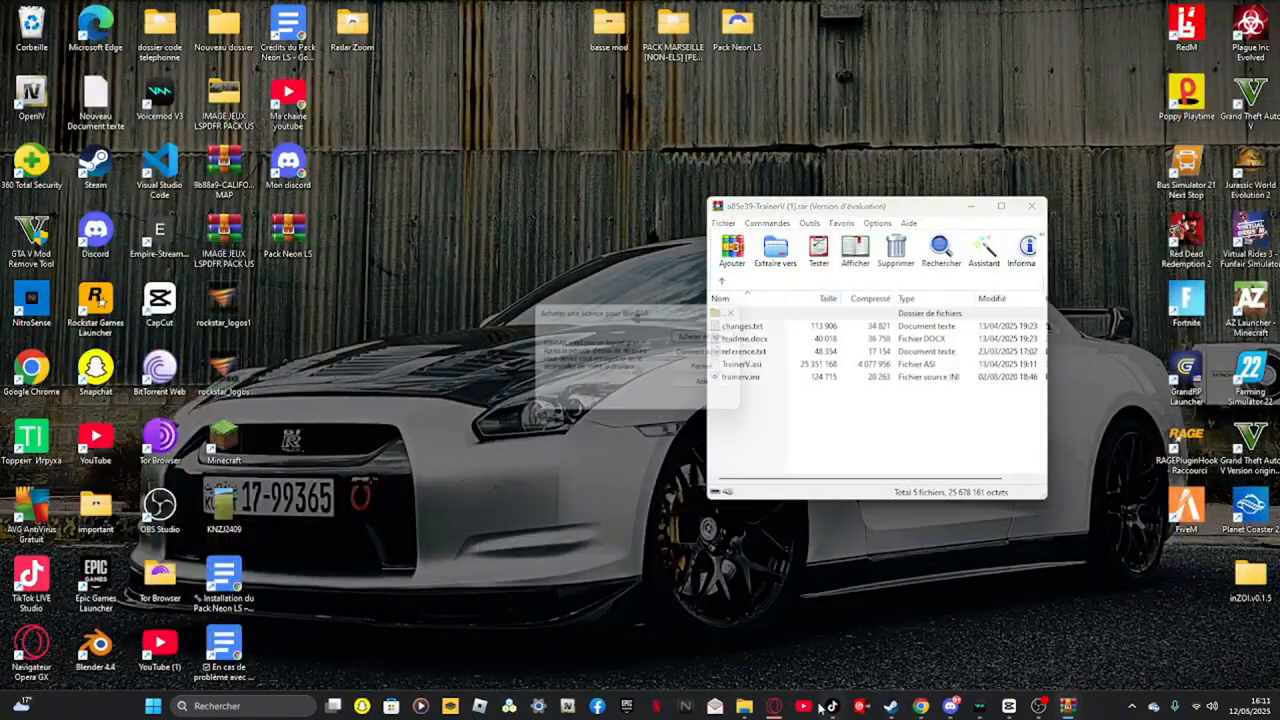
Extract TrainerV.asi and trainerv.ini from the TrainerV archive into the Grand Theft Auto V folder and close the archive
left_click(746, 707)
left_click_drag(762, 193, 393, 92)
left_click(112, 378)
left_click(810, 207)
left_click_drag(773, 407, 798, 377)
left_click_drag(633, 347, 622, 347)
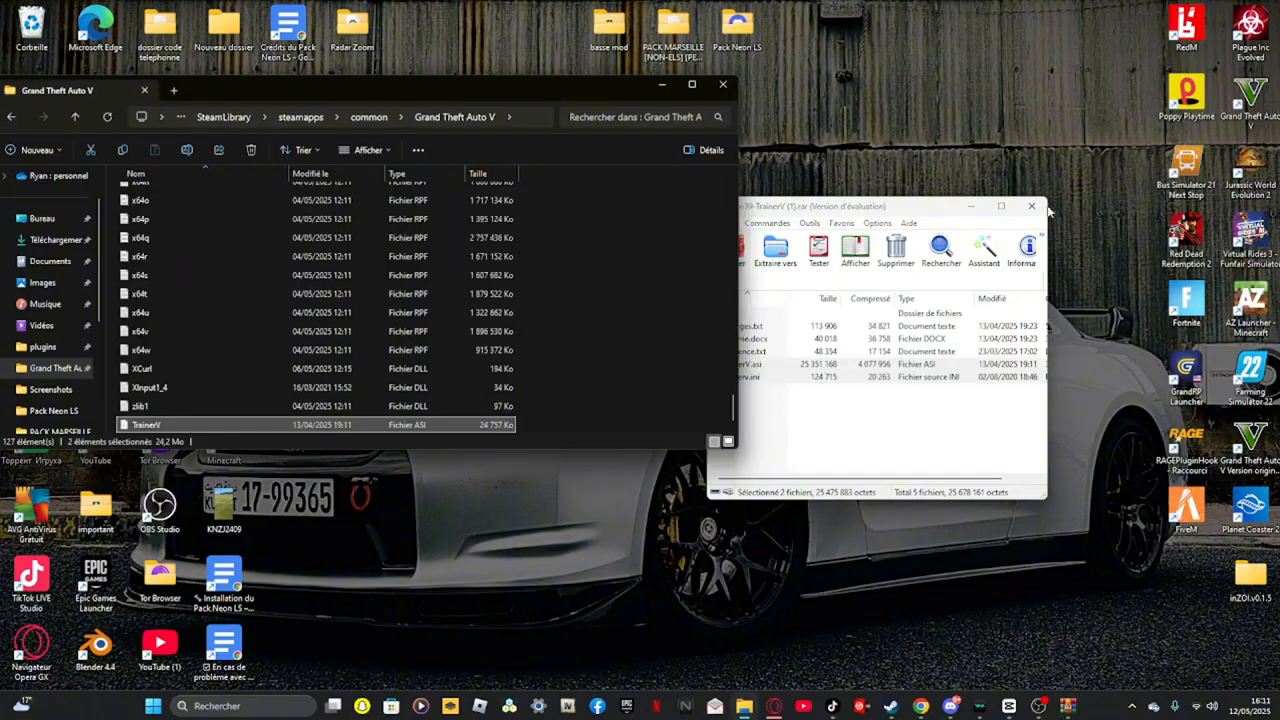
left_click(1036, 207)
Extract the menyooStuff folder and Menyoo.asi from the MenyooSP archive into the Grand Theft Auto V folder
left_click(818, 437)
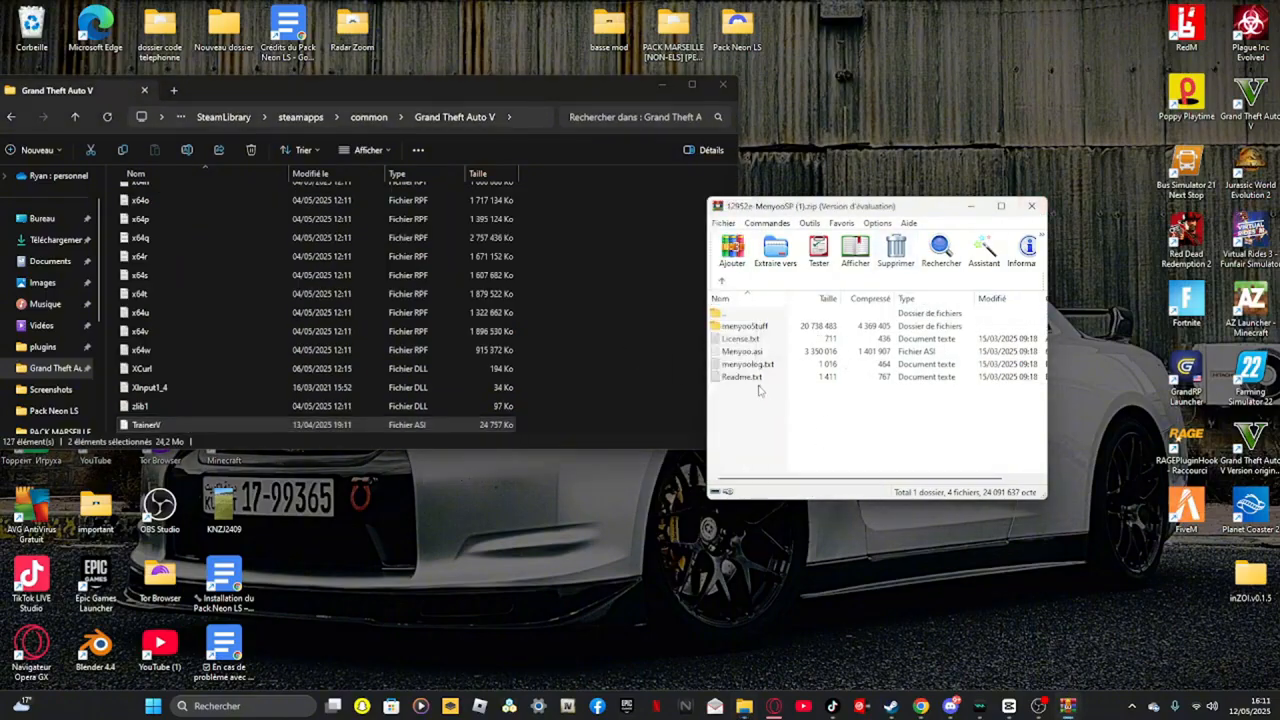
left_click(765, 353)
double_click(783, 326)
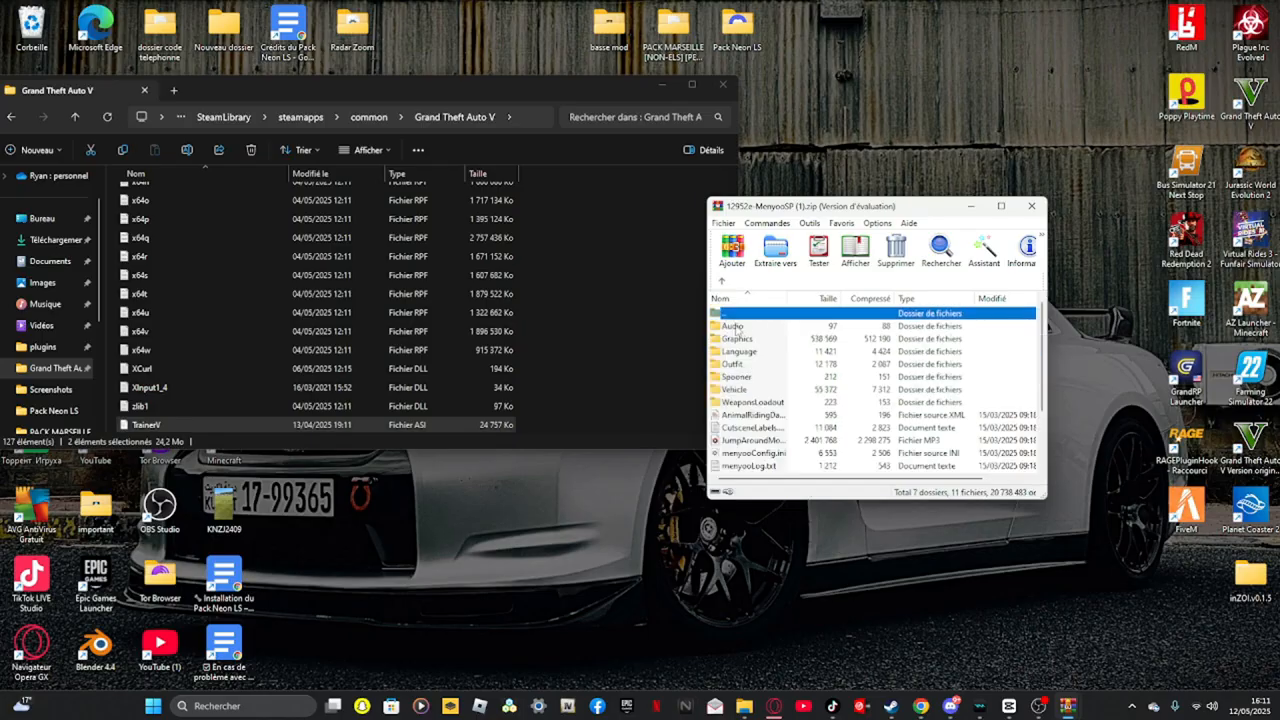
left_click(721, 283)
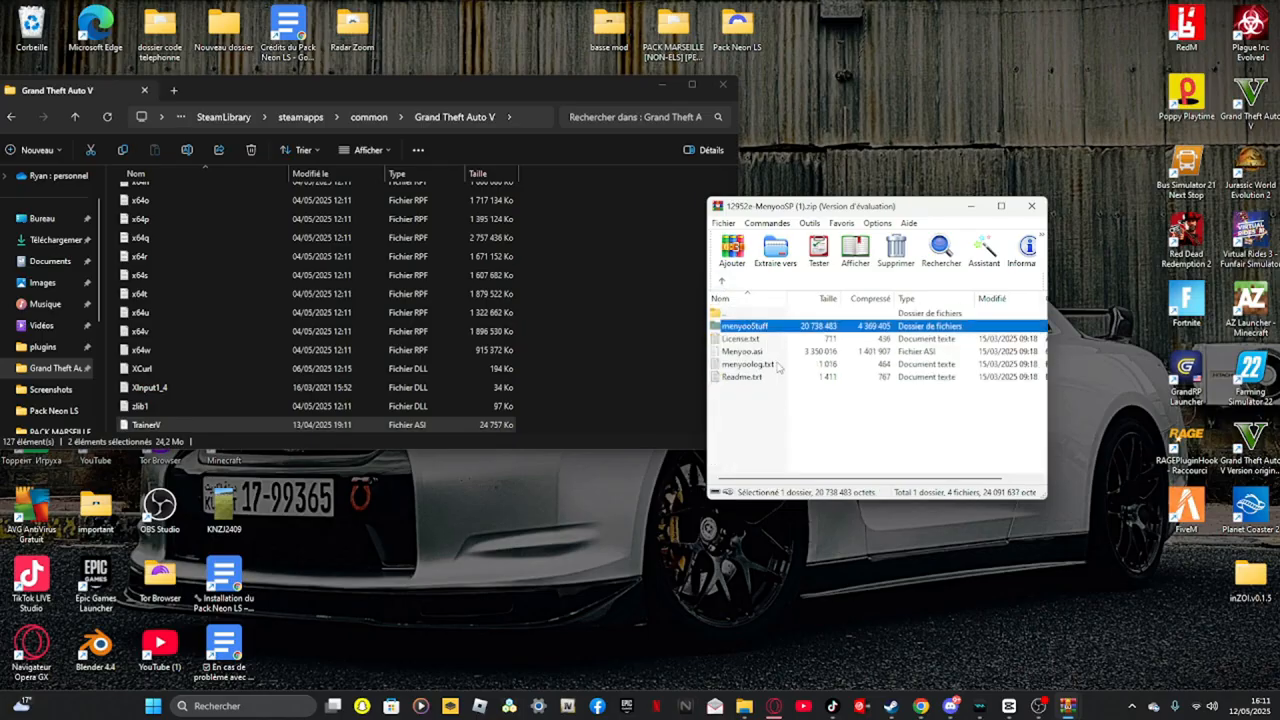
left_click(769, 355, "ctrl")
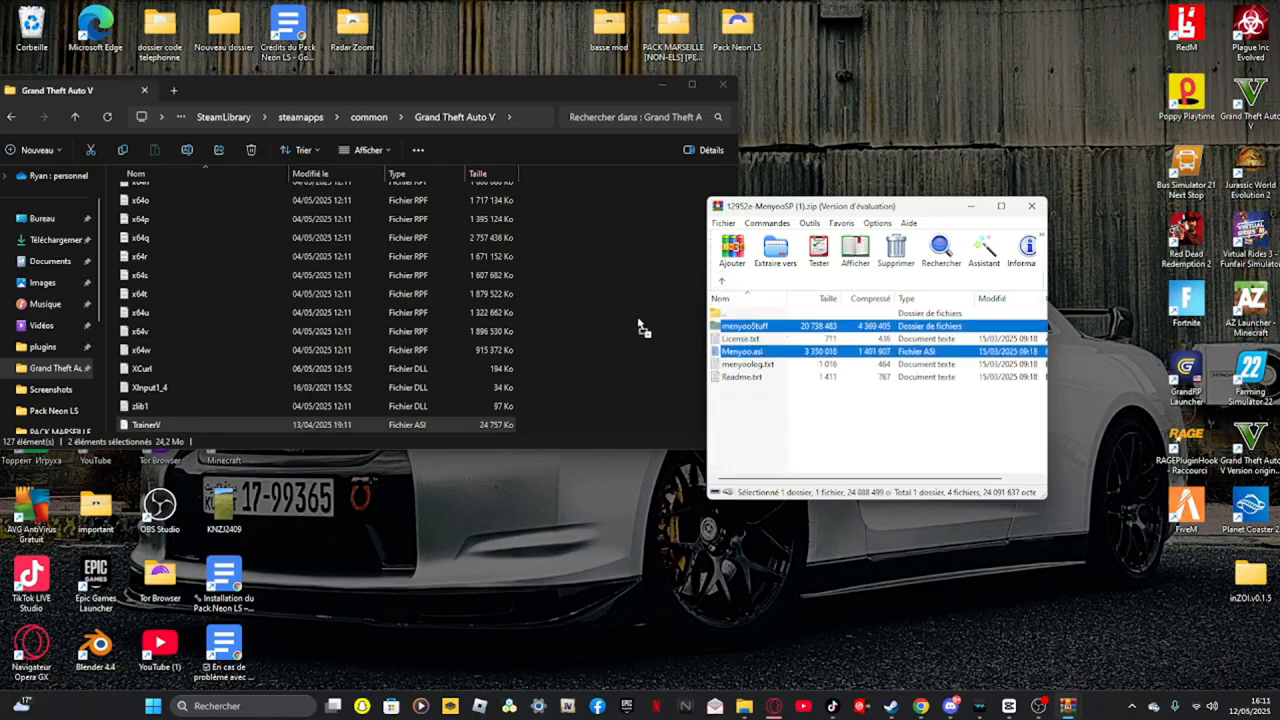
left_click_drag(643, 329, 643, 329)
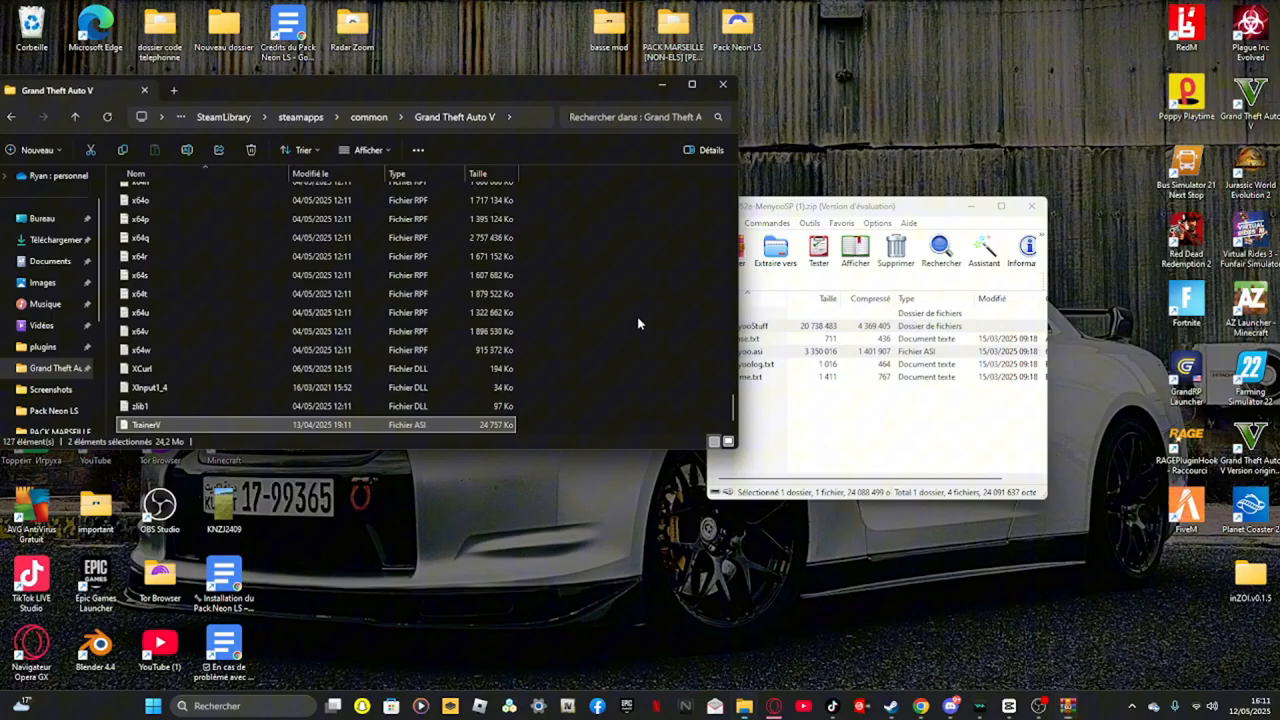
Close the Menyoo archive and open the downloaded NativeUI Release.zip archive from the browser's downloads
left_click(1040, 206)
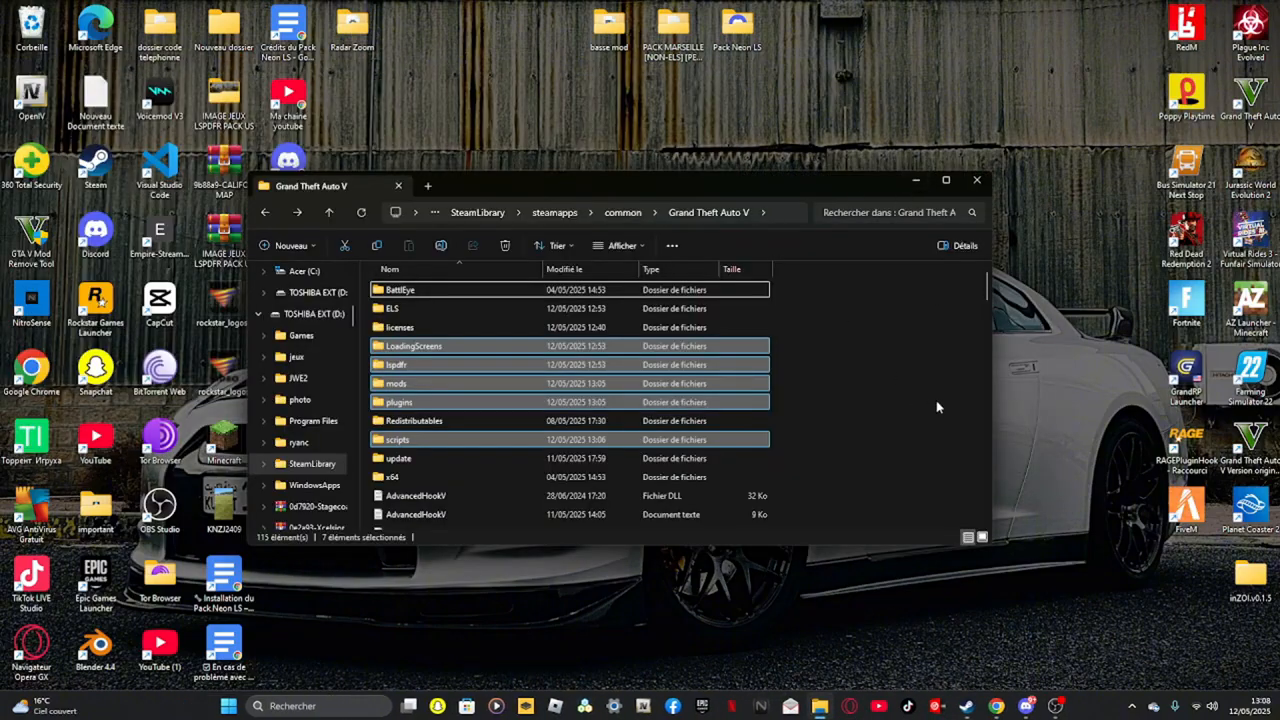
left_click(936, 407)
left_click(996, 706)
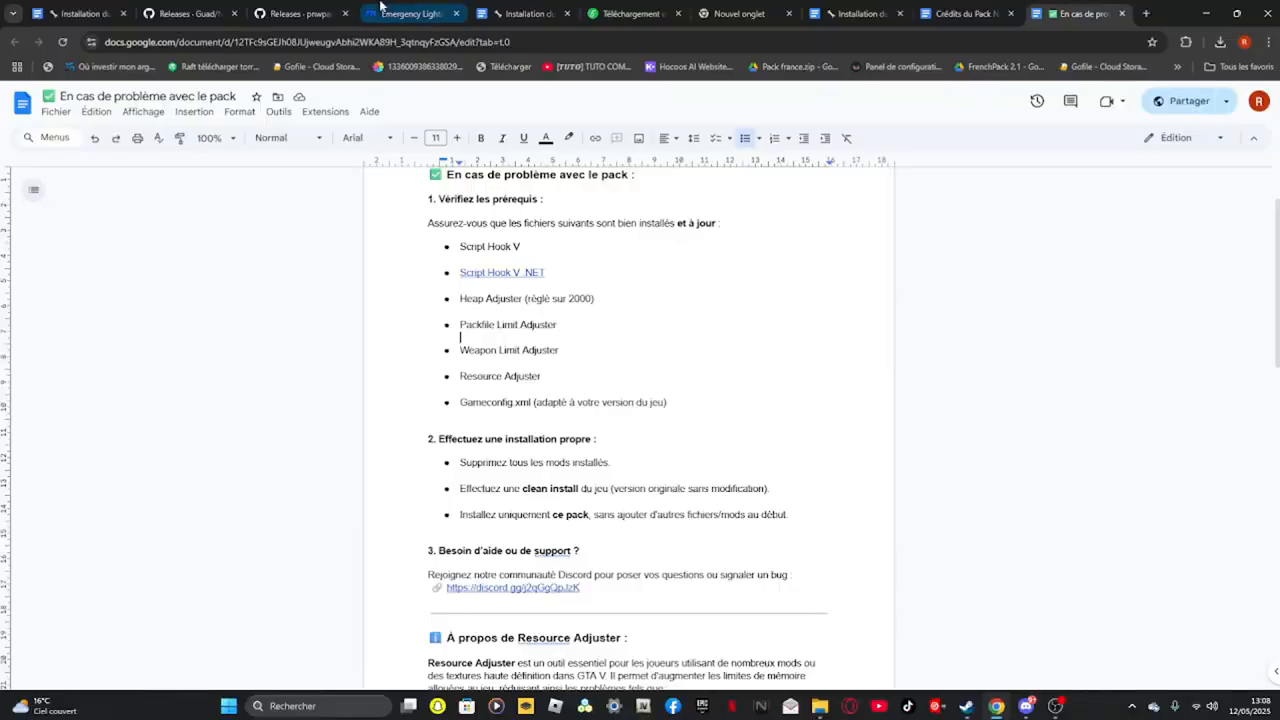
left_click(260, 12)
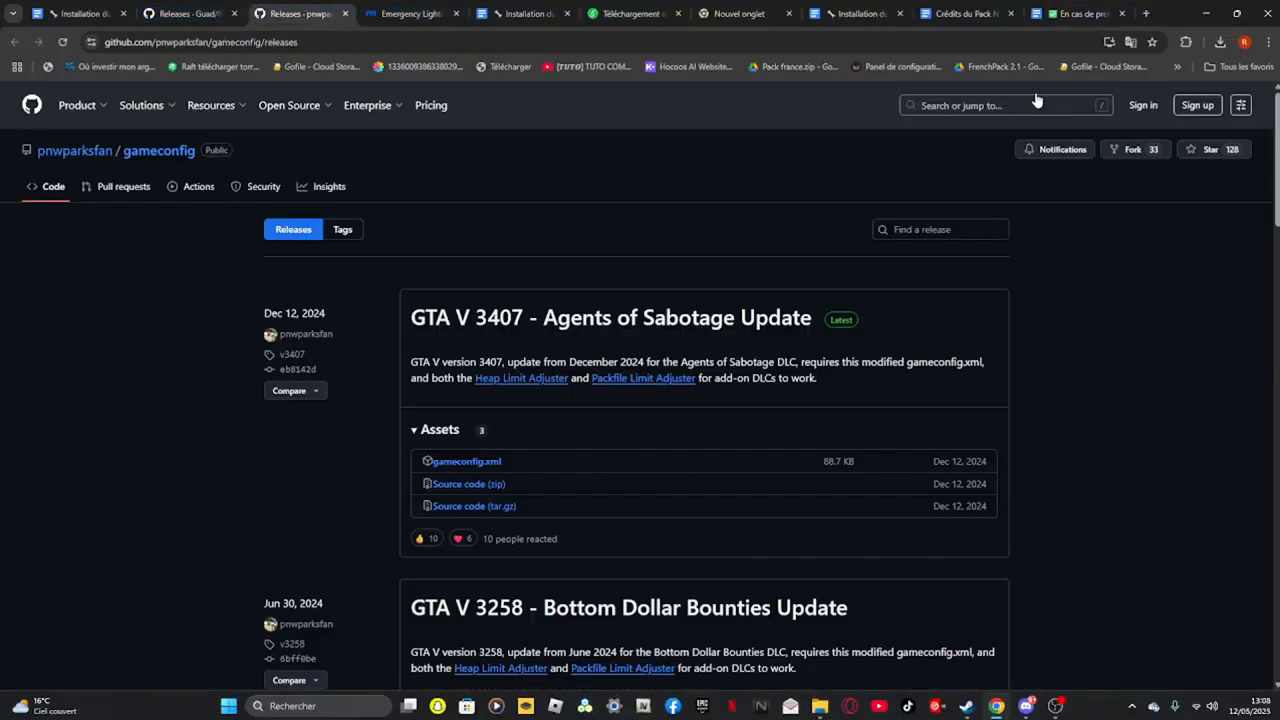
left_click(160, 12)
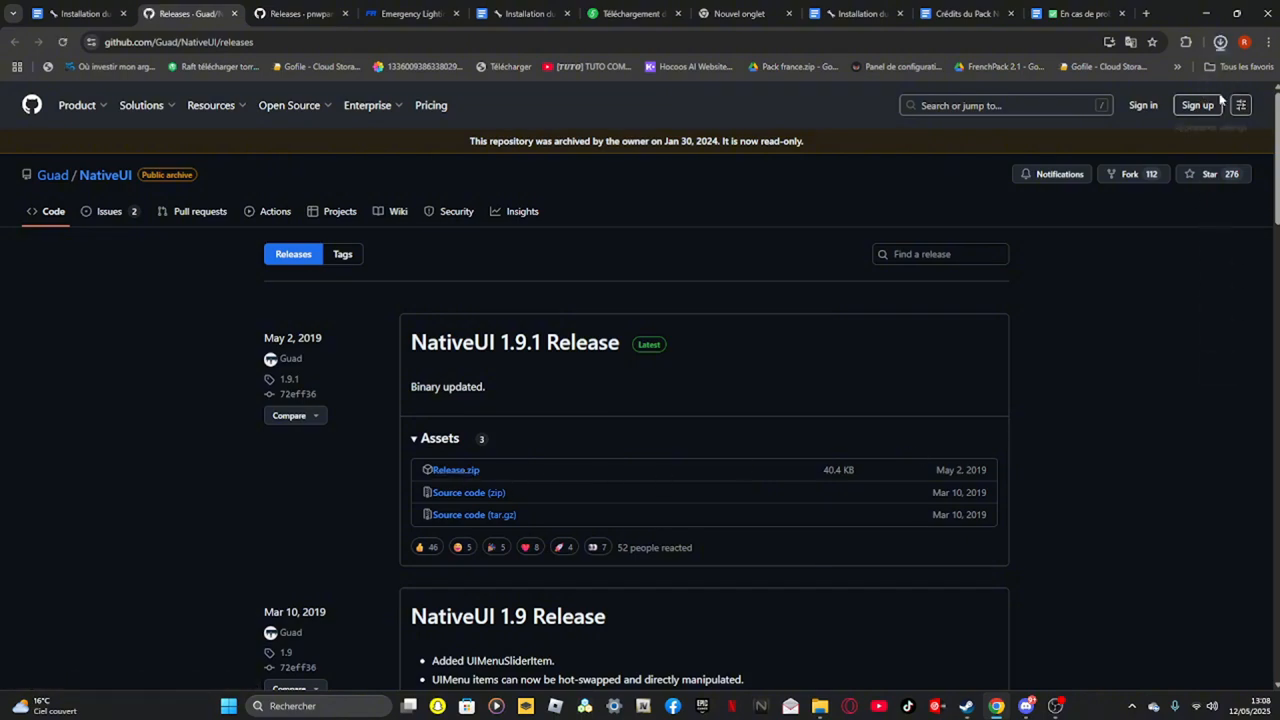
left_click(1068, 70)
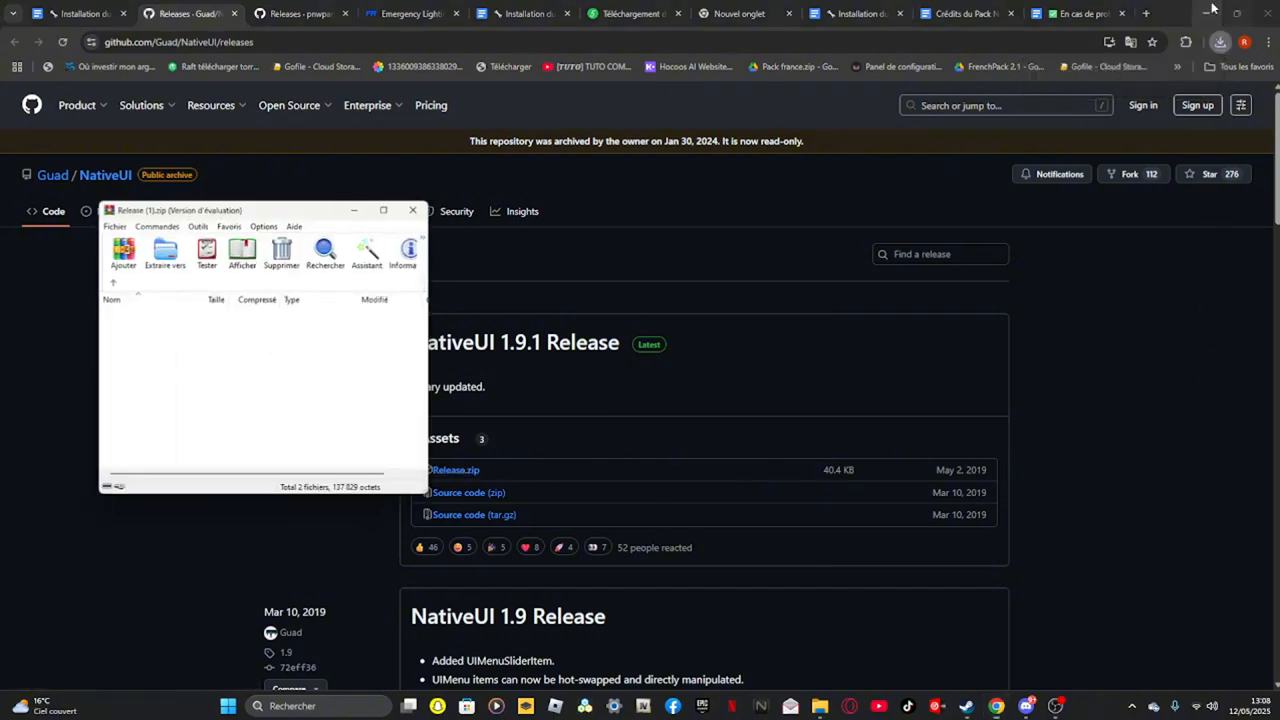
left_click(1208, 12)
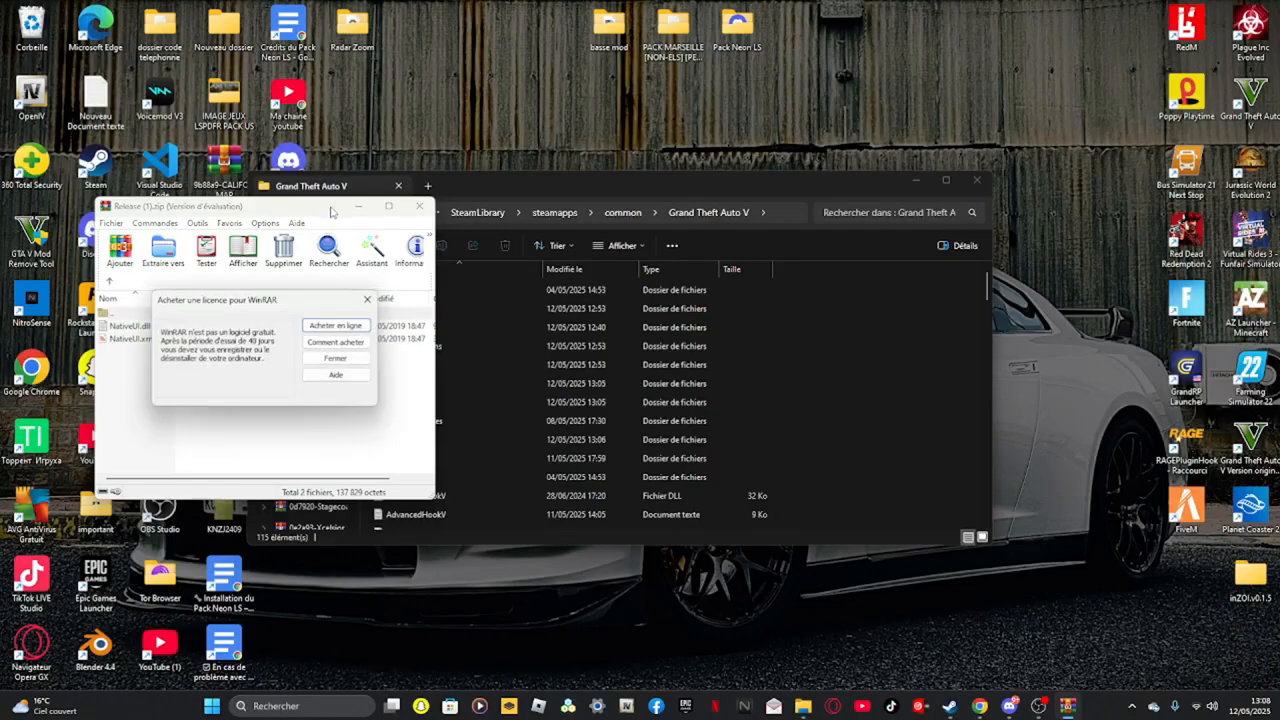
Extract NativeUI.dll and NativeUI.xml from the Release archive into the Grand Theft Auto V scripts folder
left_click(367, 299)
left_click_drag(297, 208, 909, 208)
double_click(452, 440)
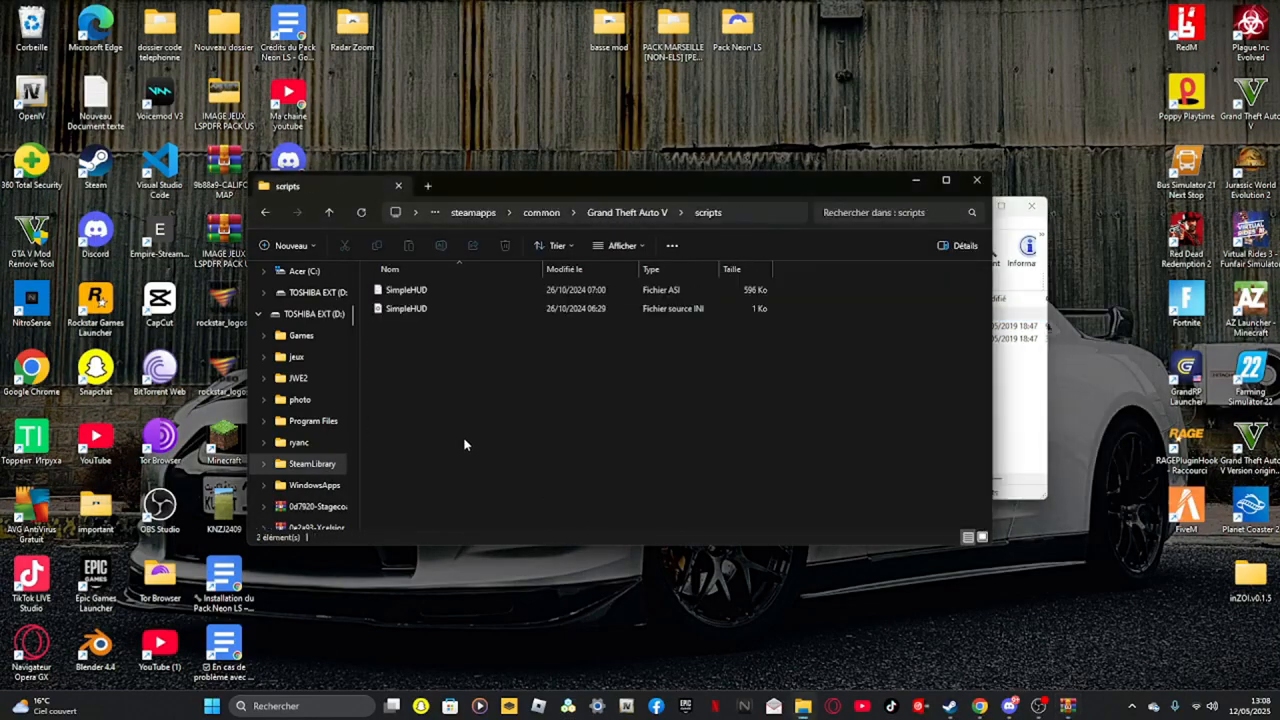
left_click(1043, 413)
left_click_drag(746, 382, 768, 331)
left_click_drag(790, 336, 473, 389)
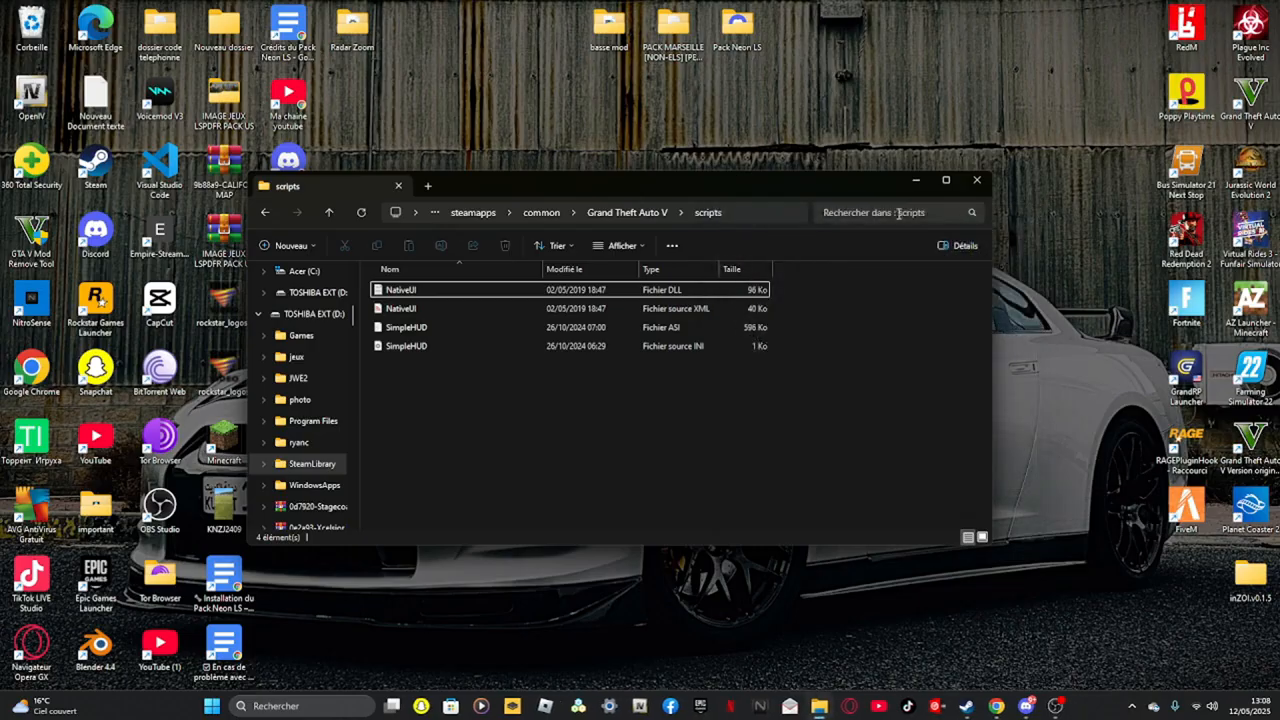
Look inside the ELS folder of the Grand Theft Auto V directory, then close the file explorer
left_click(264, 212)
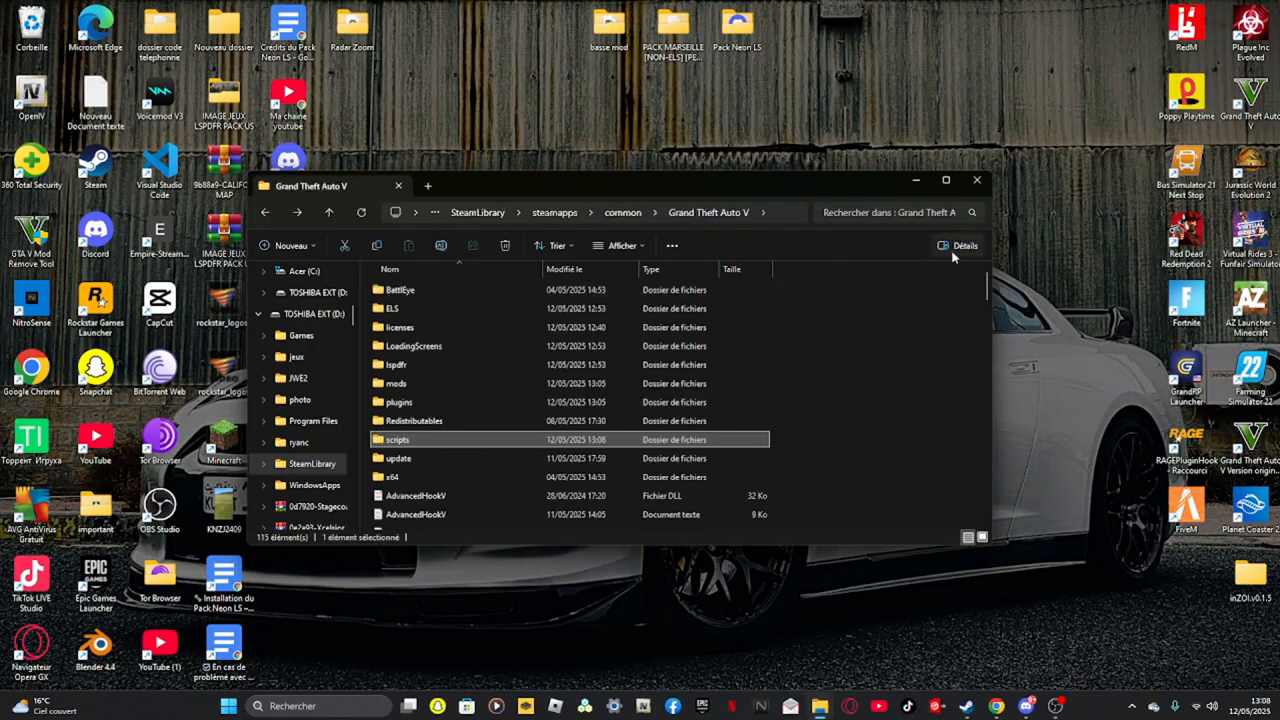
double_click(422, 313)
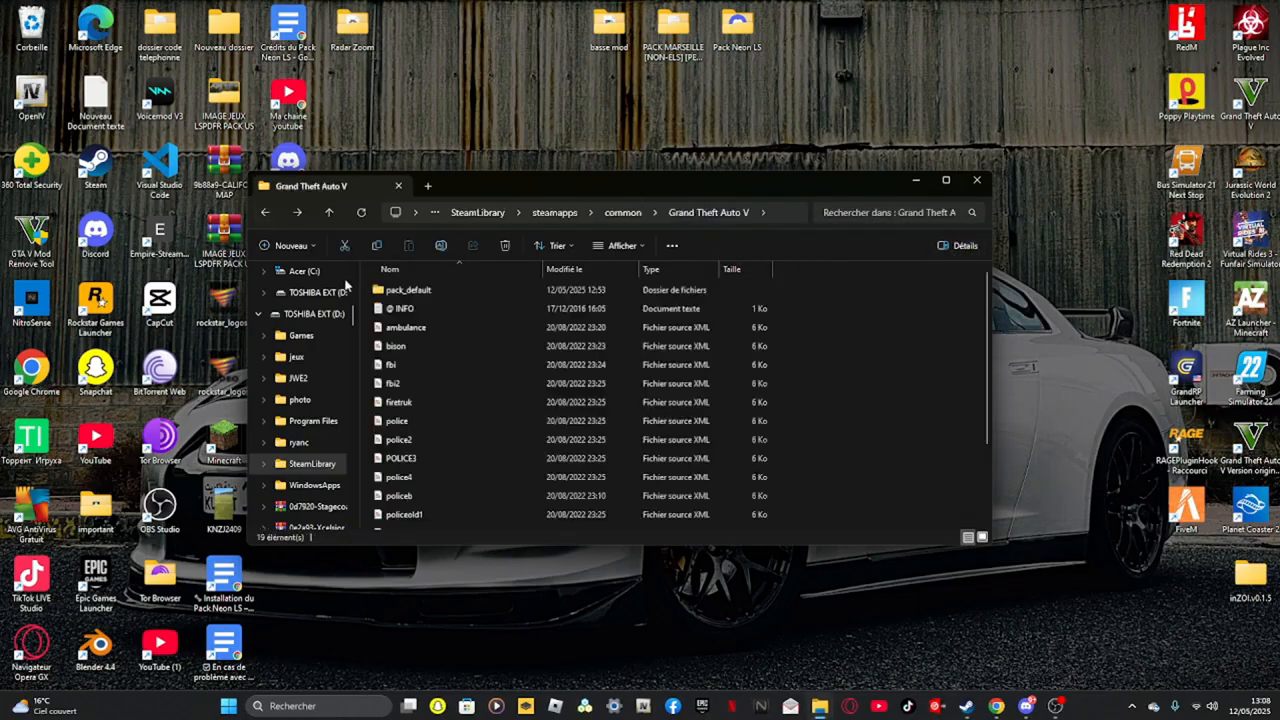
left_click(266, 213)
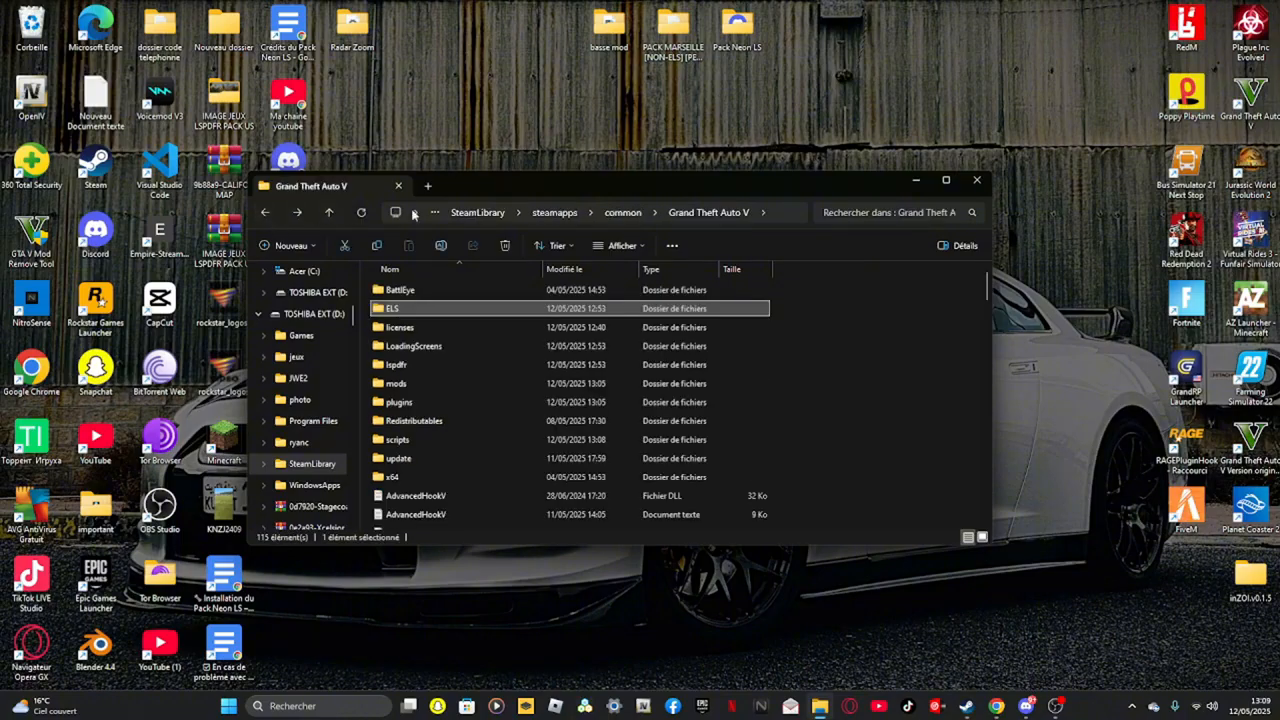
left_click_drag(896, 174, 1066, 162)
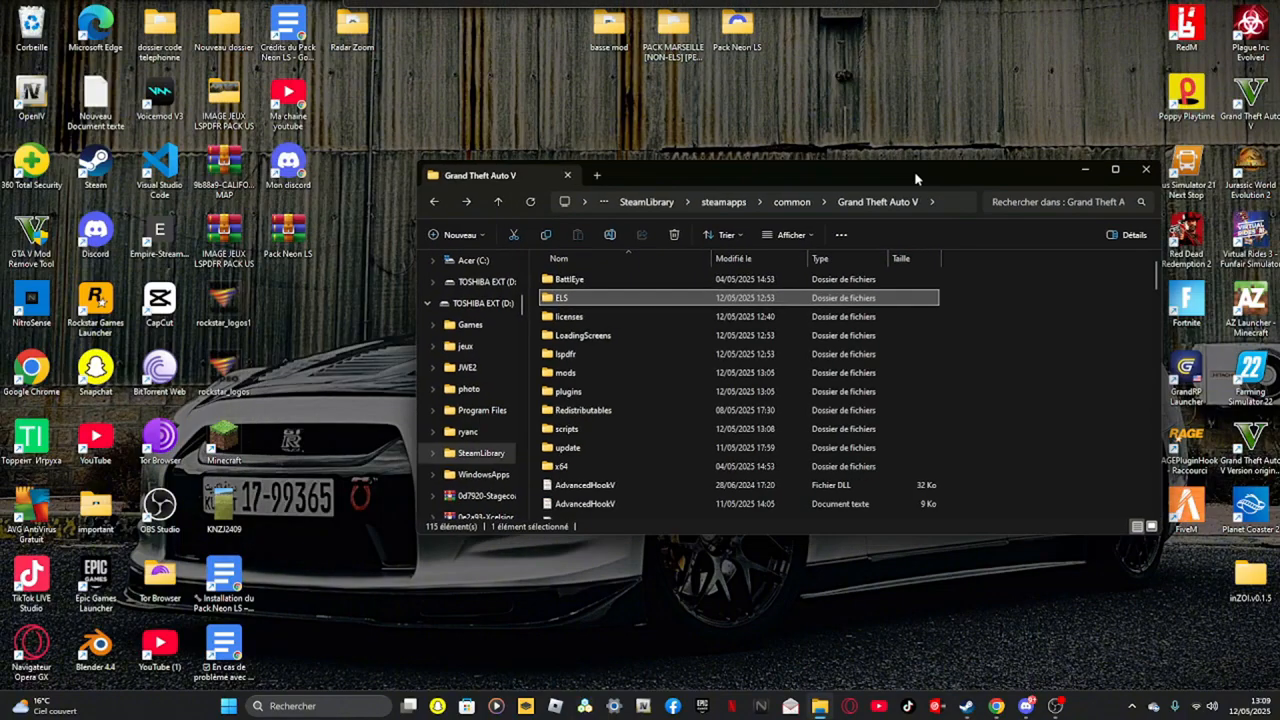
left_click(1146, 168)
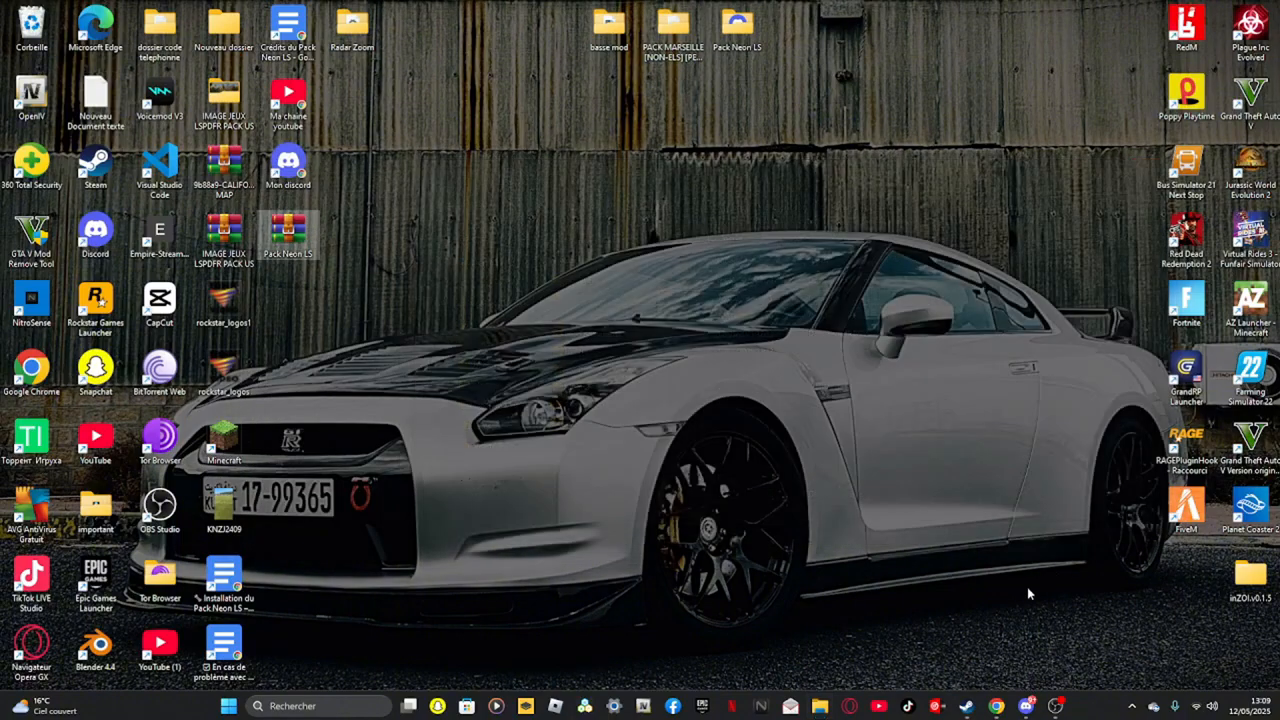
Review the open gameconfig and NativeUI download tabs, then close the browser
left_click(996, 706)
left_click(302, 14)
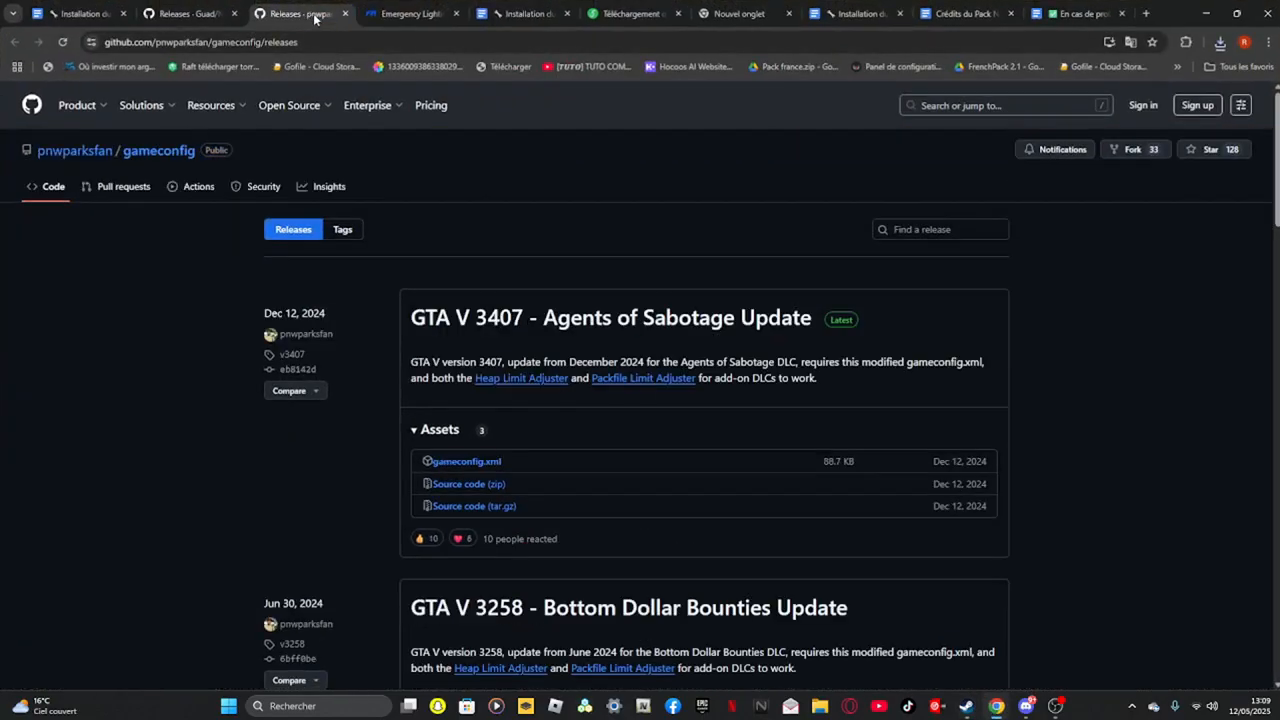
left_click(393, 16)
left_click(512, 16)
left_click(178, 14)
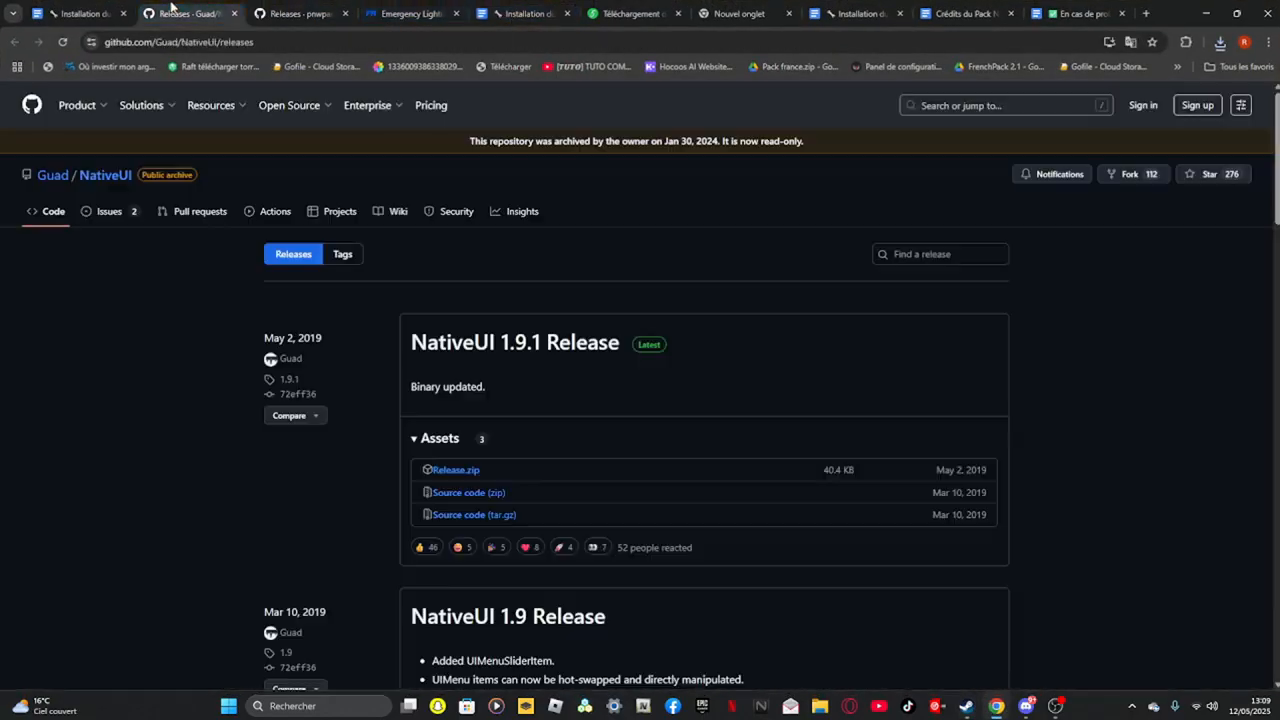
left_click(1265, 13)
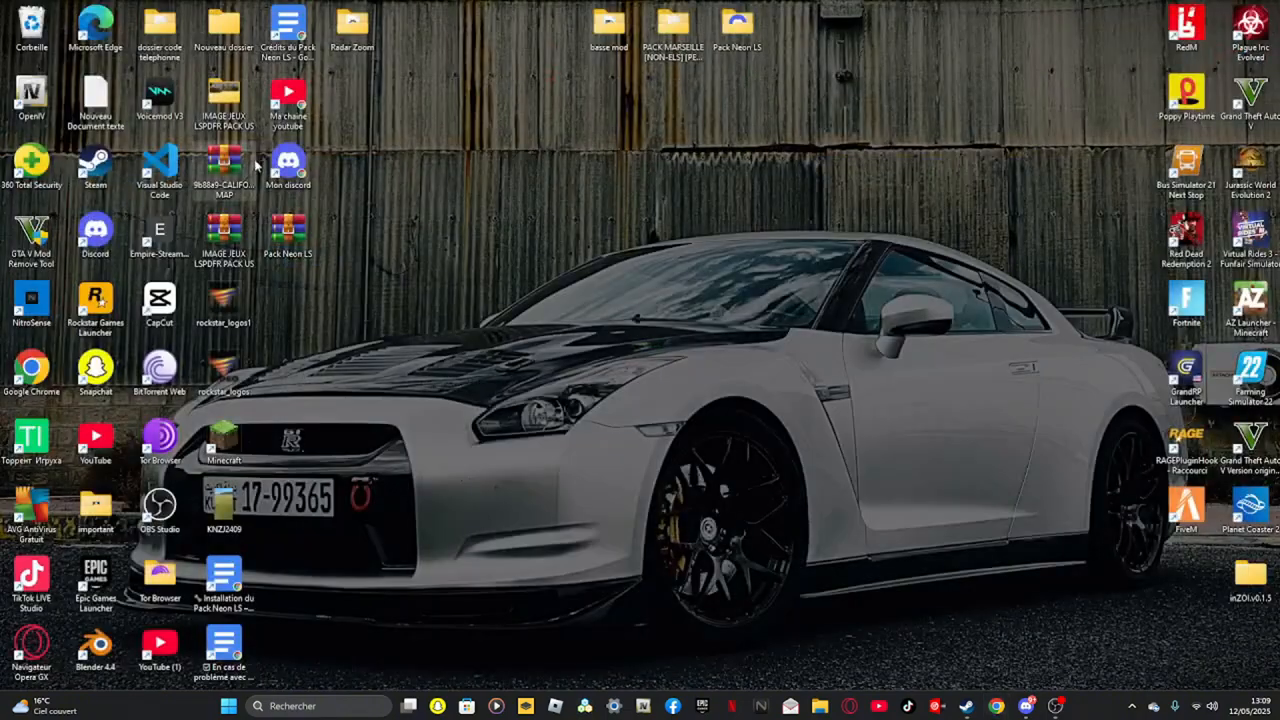
Launch RAGE Plugin Hook, run it despite the SmartScreen warning, and unblock its dependency files
double_click(1188, 446)
left_click(600, 268)
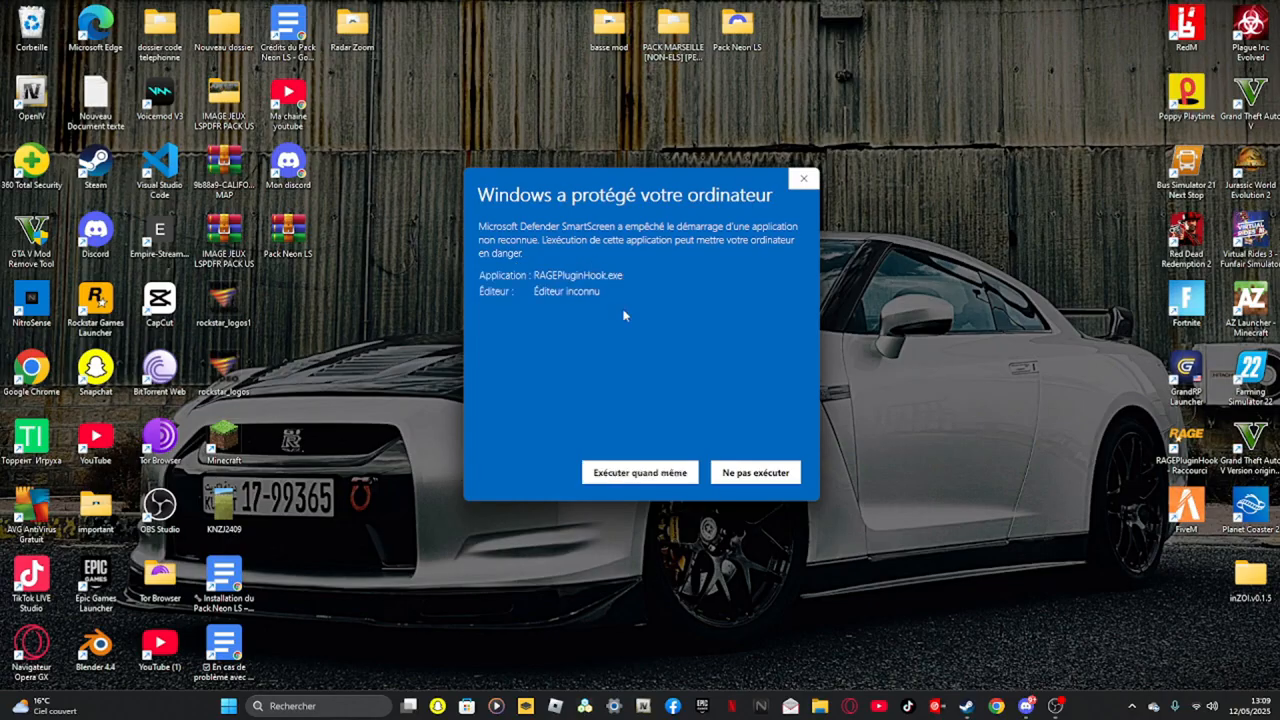
left_click(680, 472)
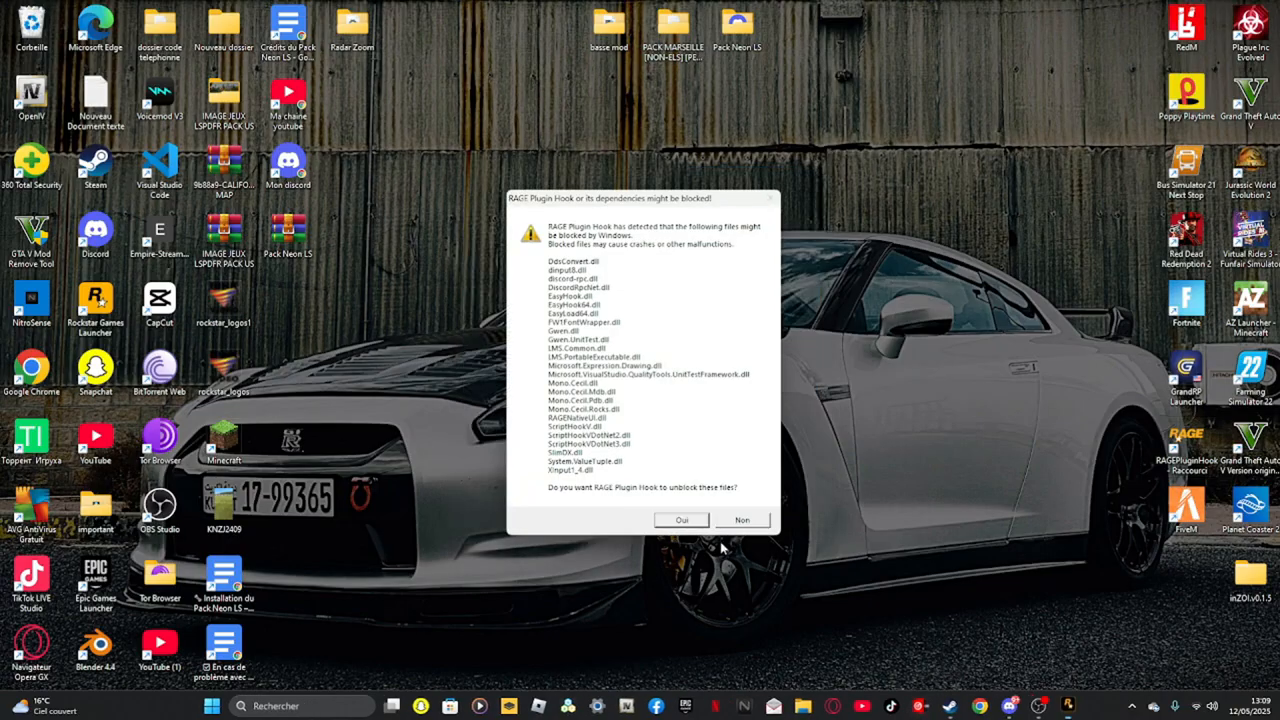
left_click(705, 525)
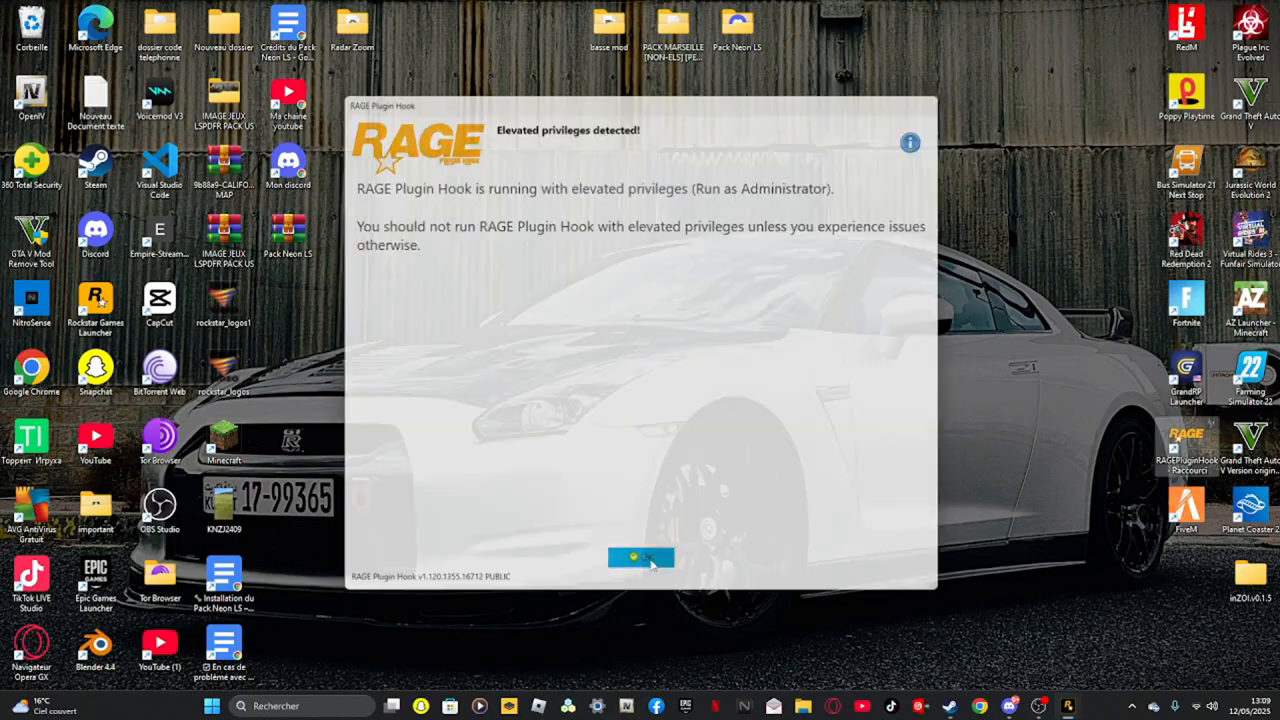
left_click(648, 557)
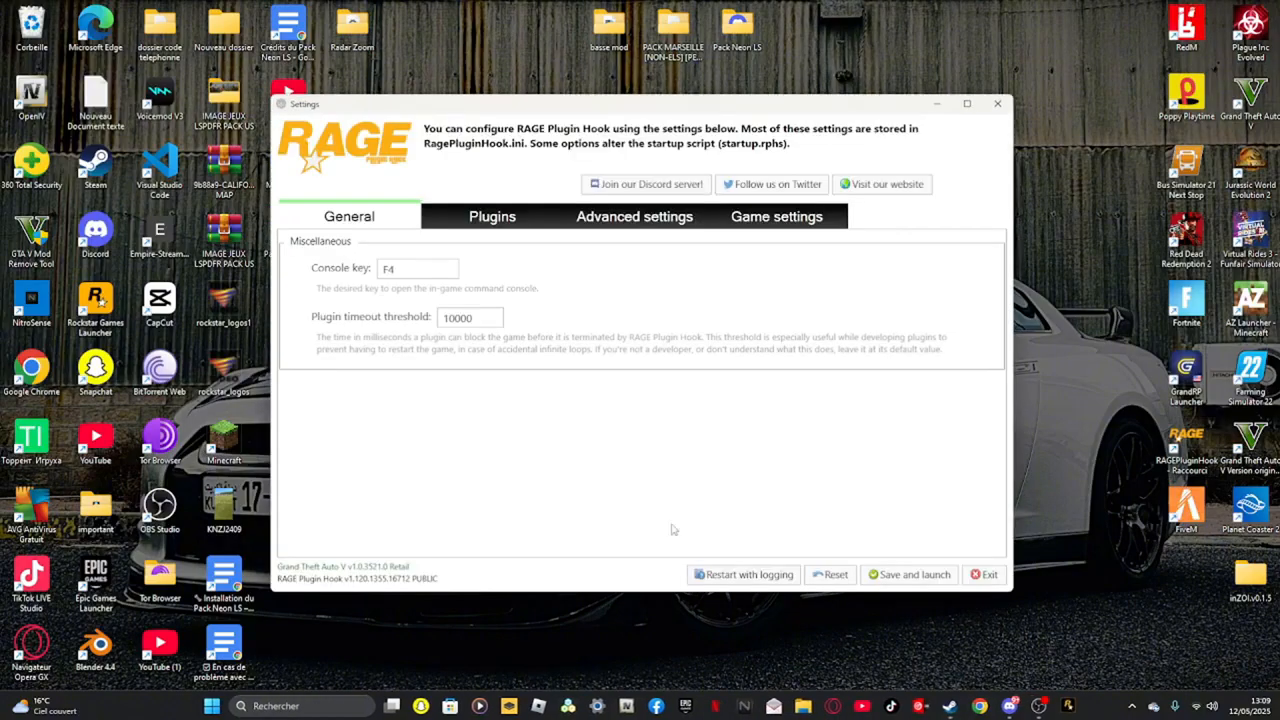
In RAGE Plugin Hook settings, enable the EUP Menu plugin and custom loading screen backgrounds, then save and launch
left_click_drag(441, 329, 447, 319)
left_click(464, 226)
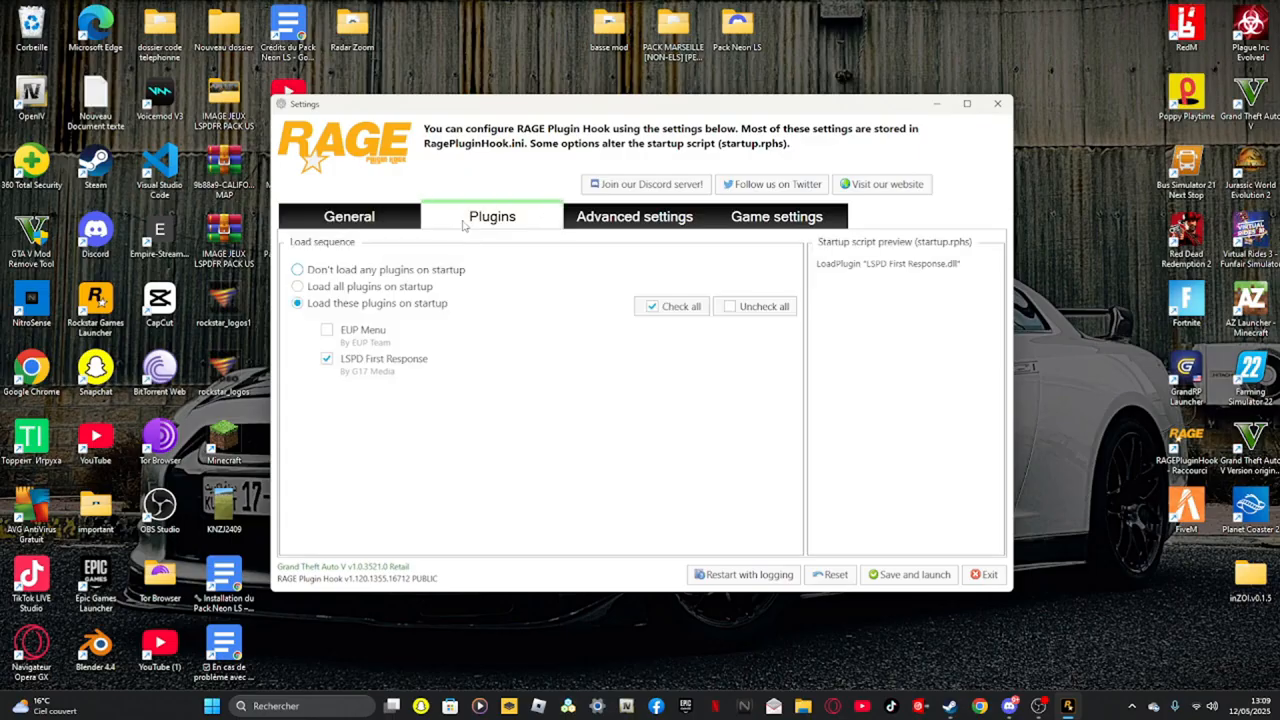
left_click(325, 331)
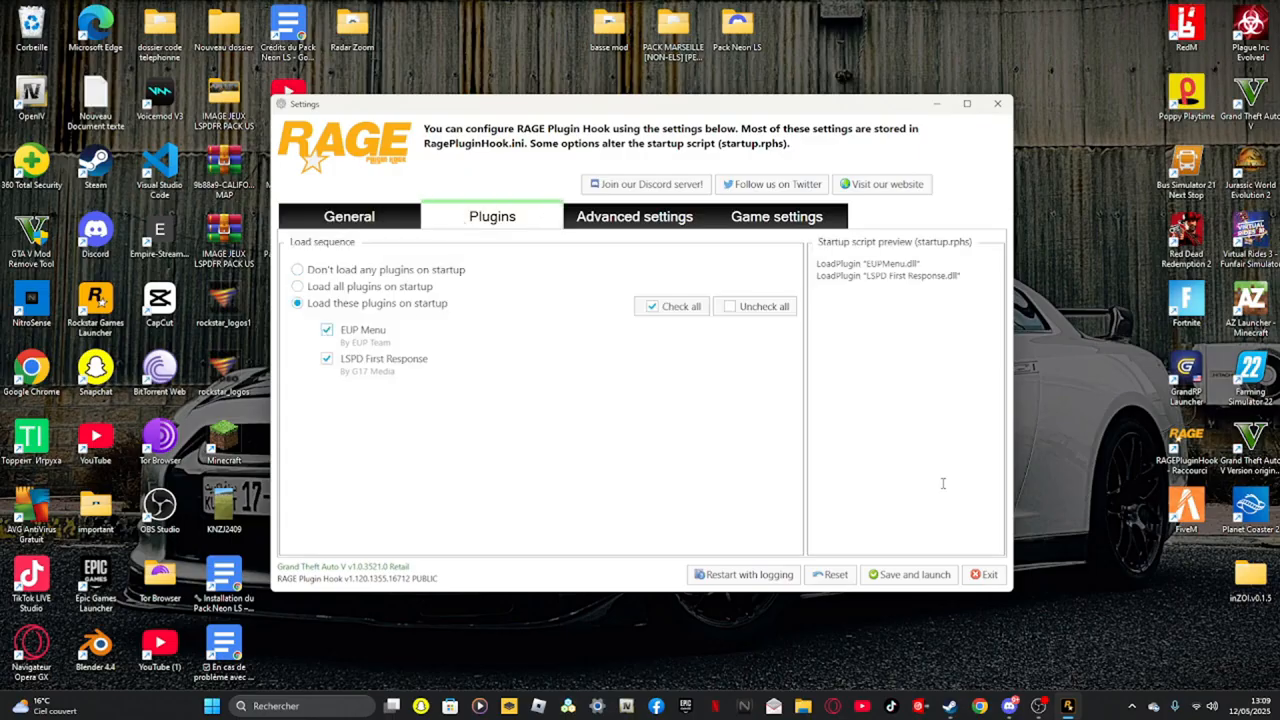
left_click(629, 217)
left_click(322, 357)
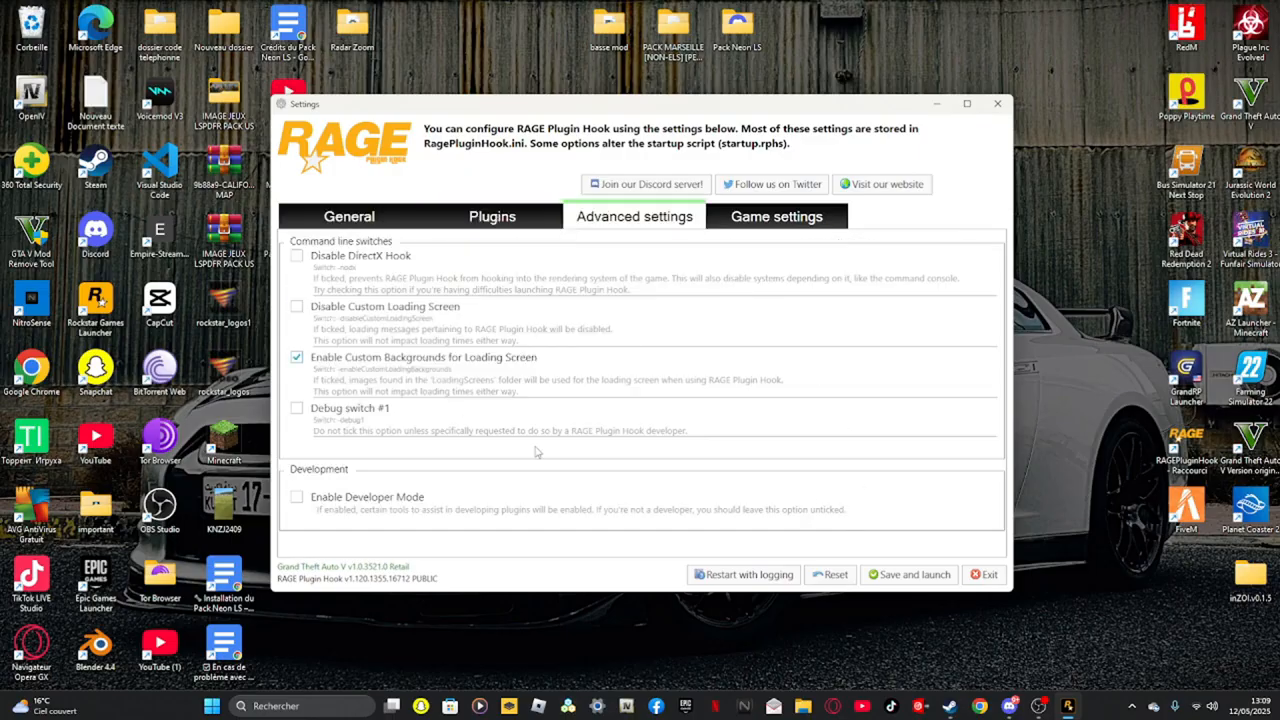
left_click(927, 568)
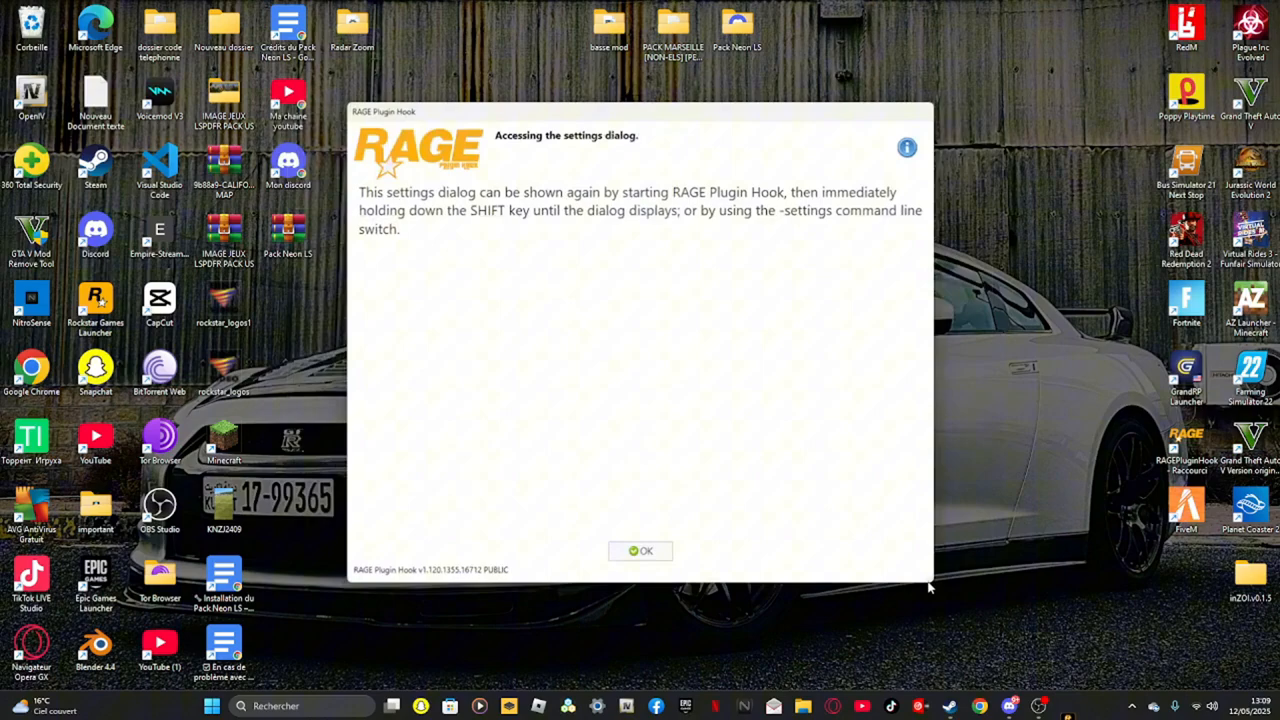
left_click(650, 558)
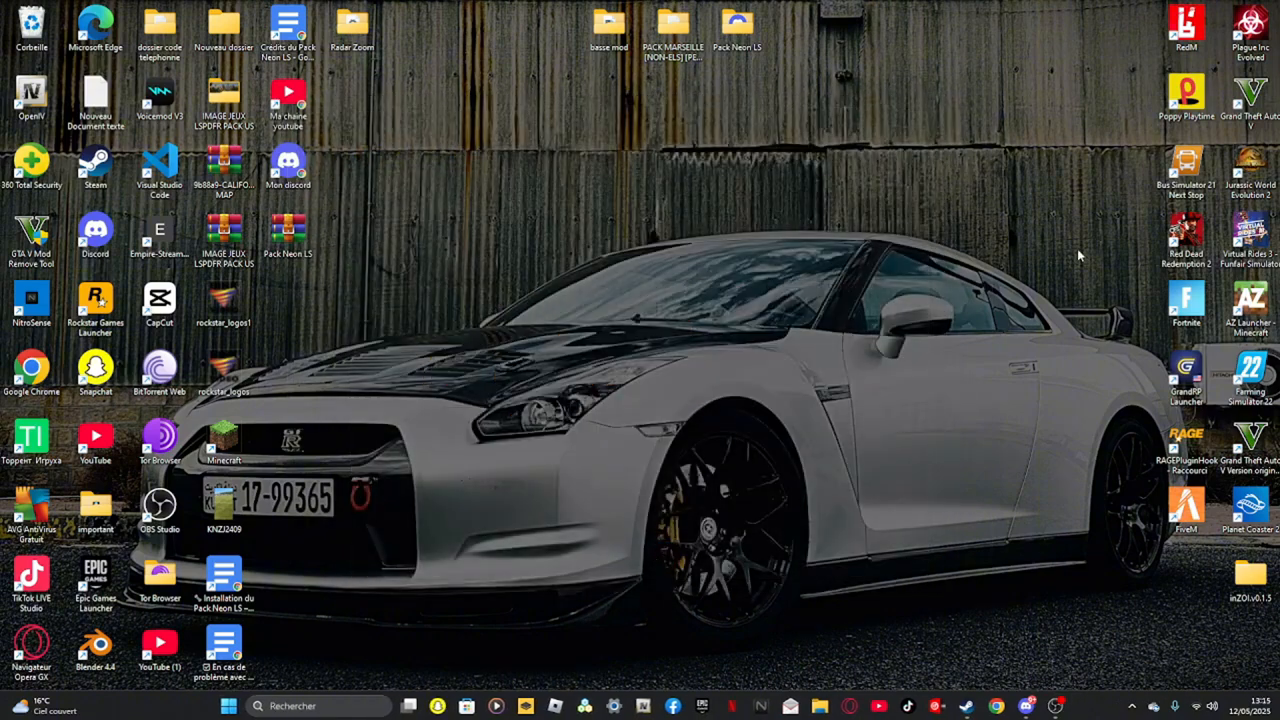